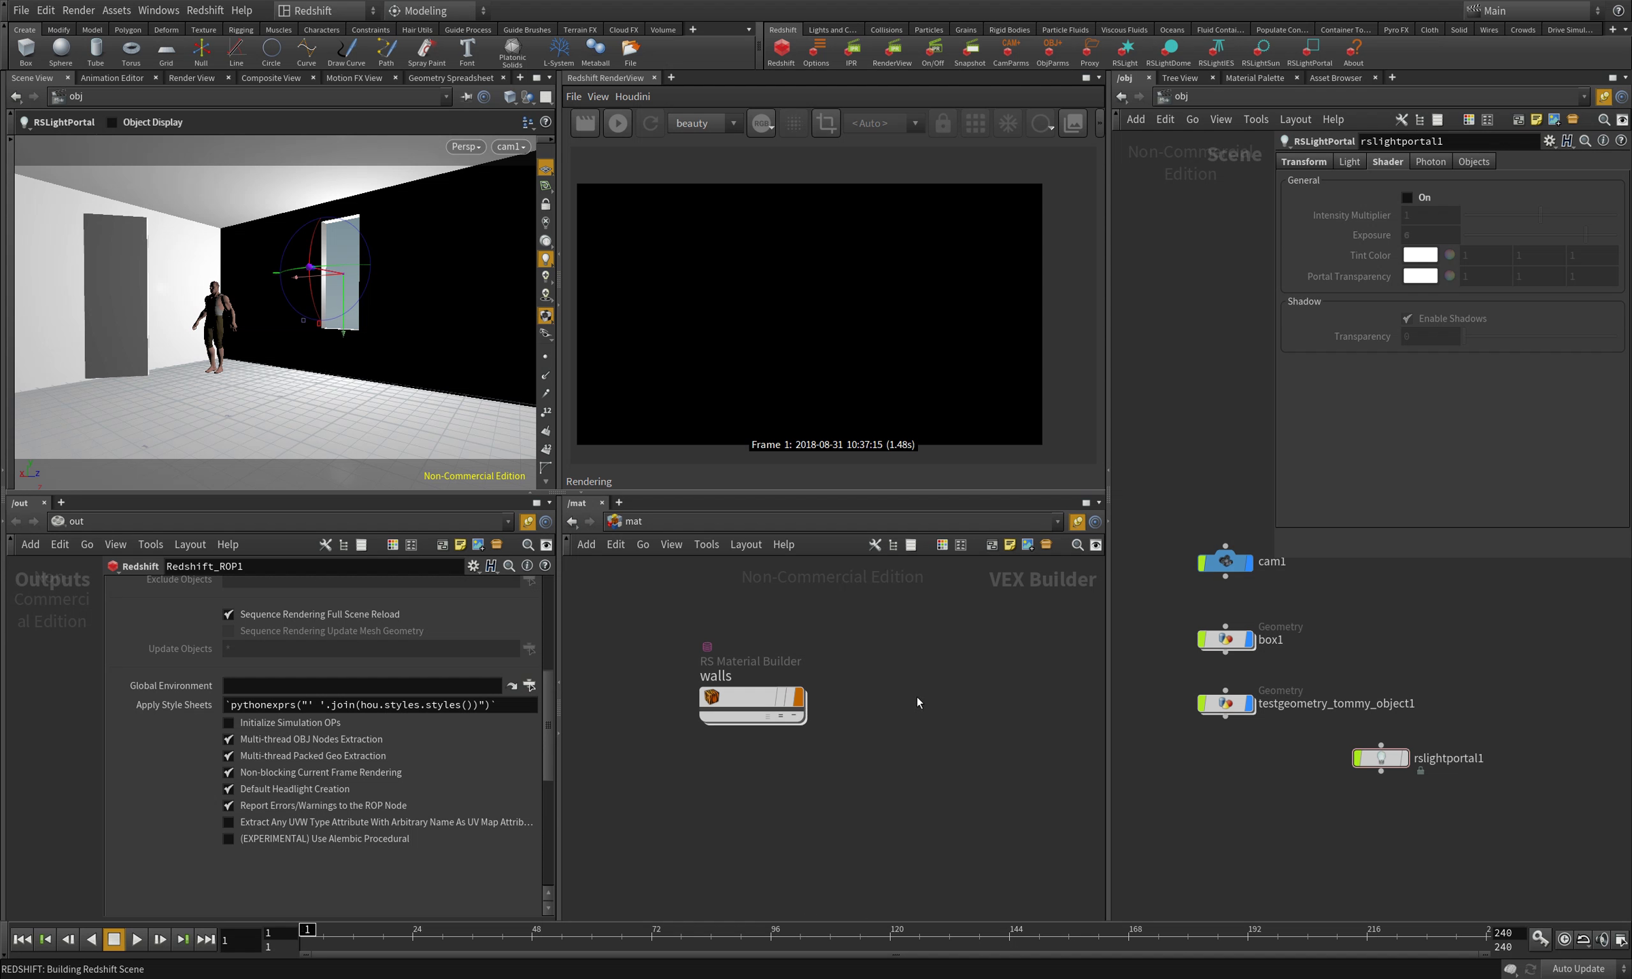
- Line up the rslightportal1 node under the other objects and add an RS Material Builder named env to the material network
left_click_drag(1373, 764, 1225, 787)
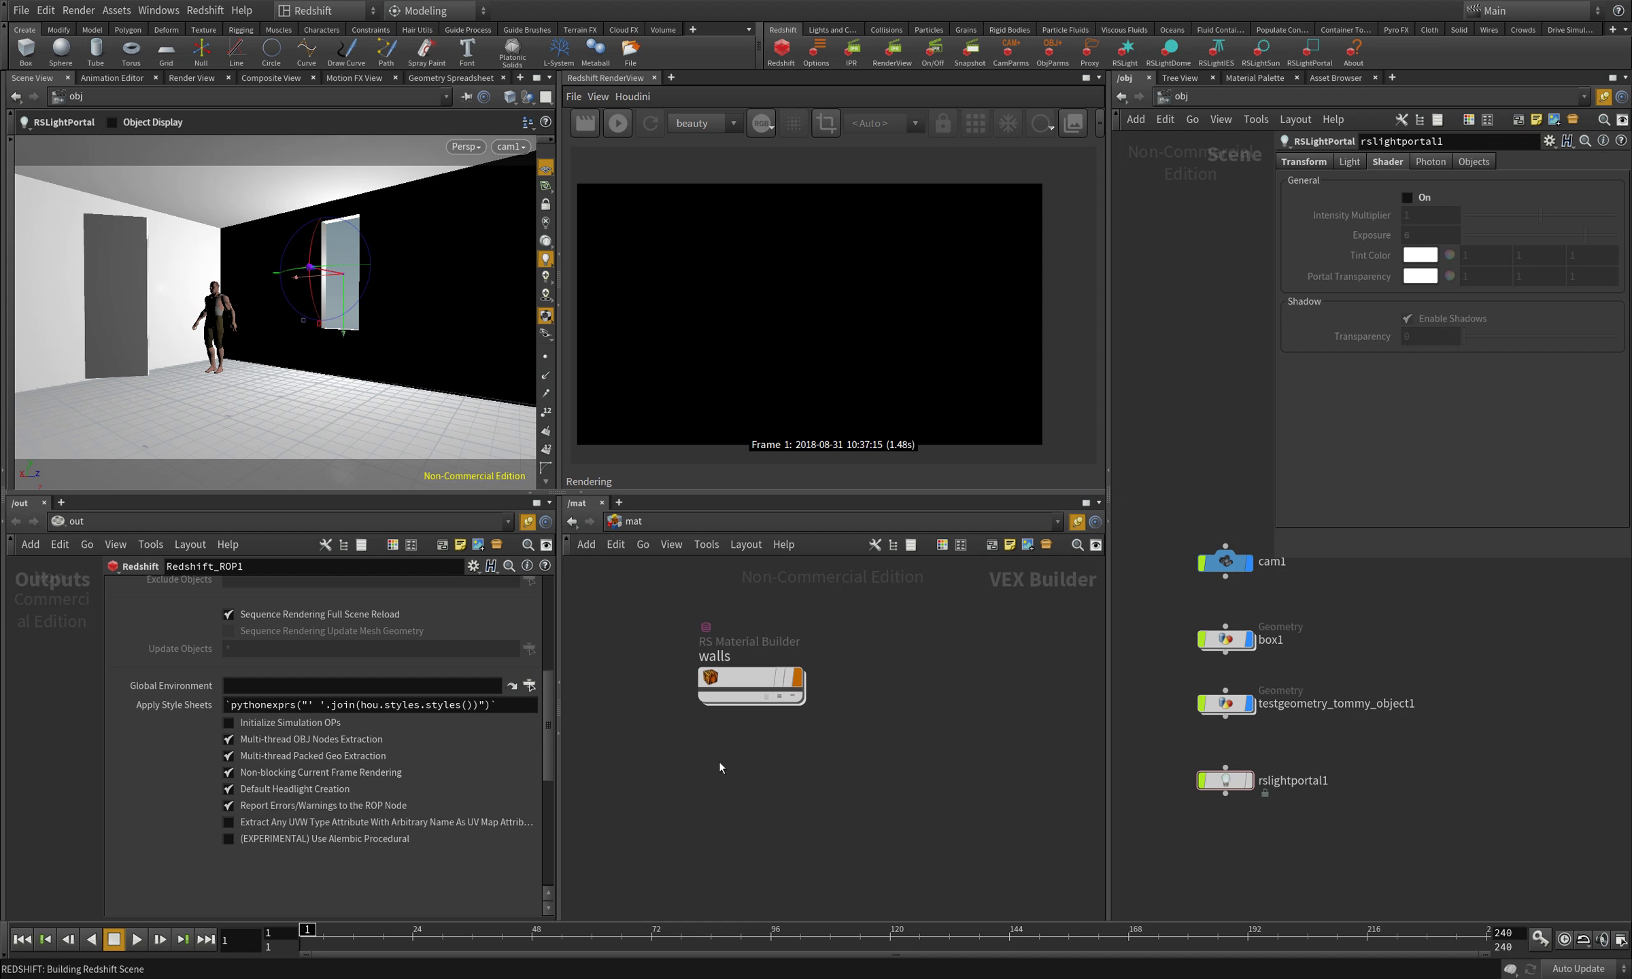
key("Tab")
type("bu")
key("Up")
key("Up")
key("Down")
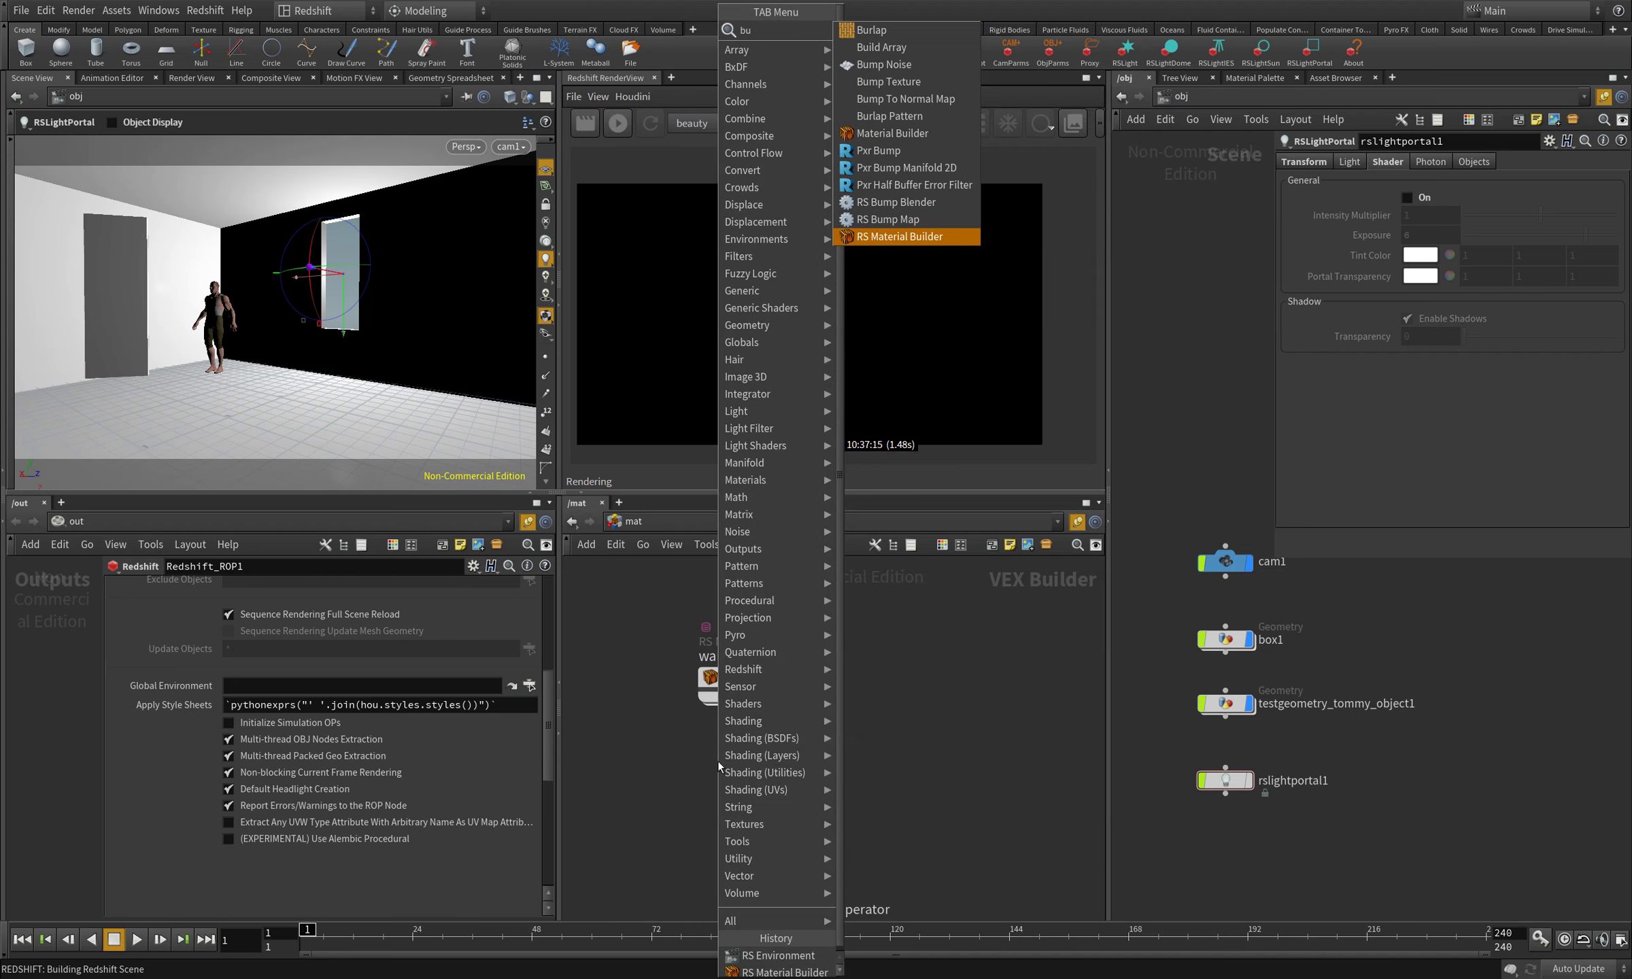
key("Return")
left_click(719, 764)
double_click(700, 740)
type("env")
key("Return")
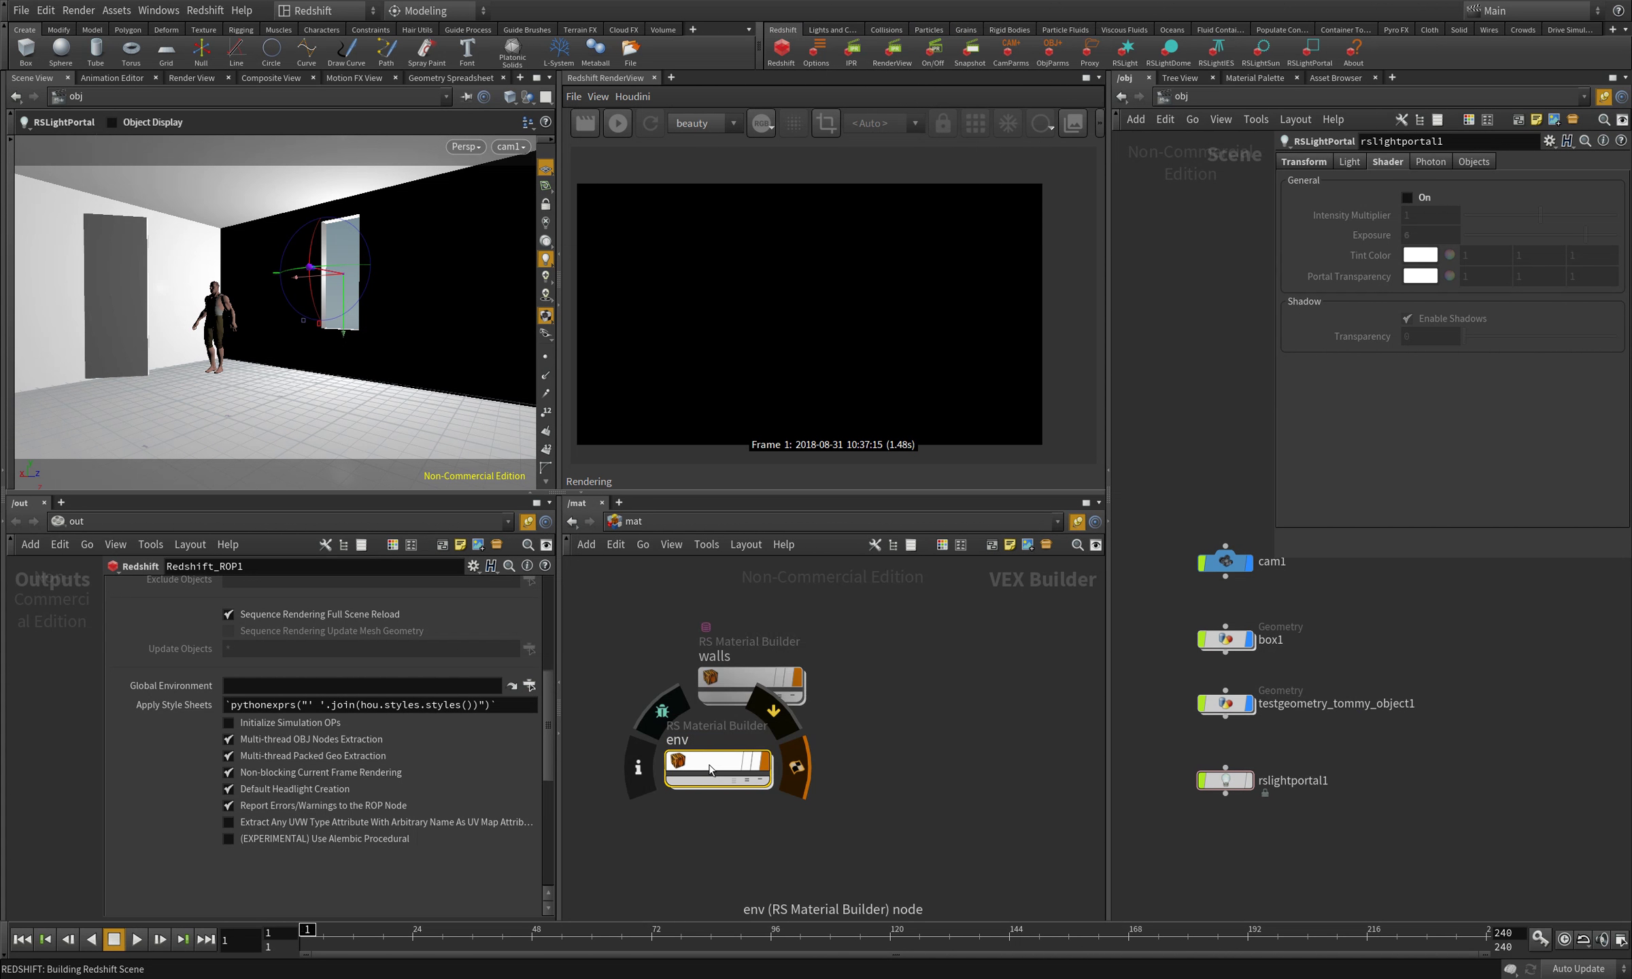
- Inside env, add an RS Environment node and connect its outColor to the Environment input of redshift_material1
double_click(711, 770)
key("Tab")
type("env")
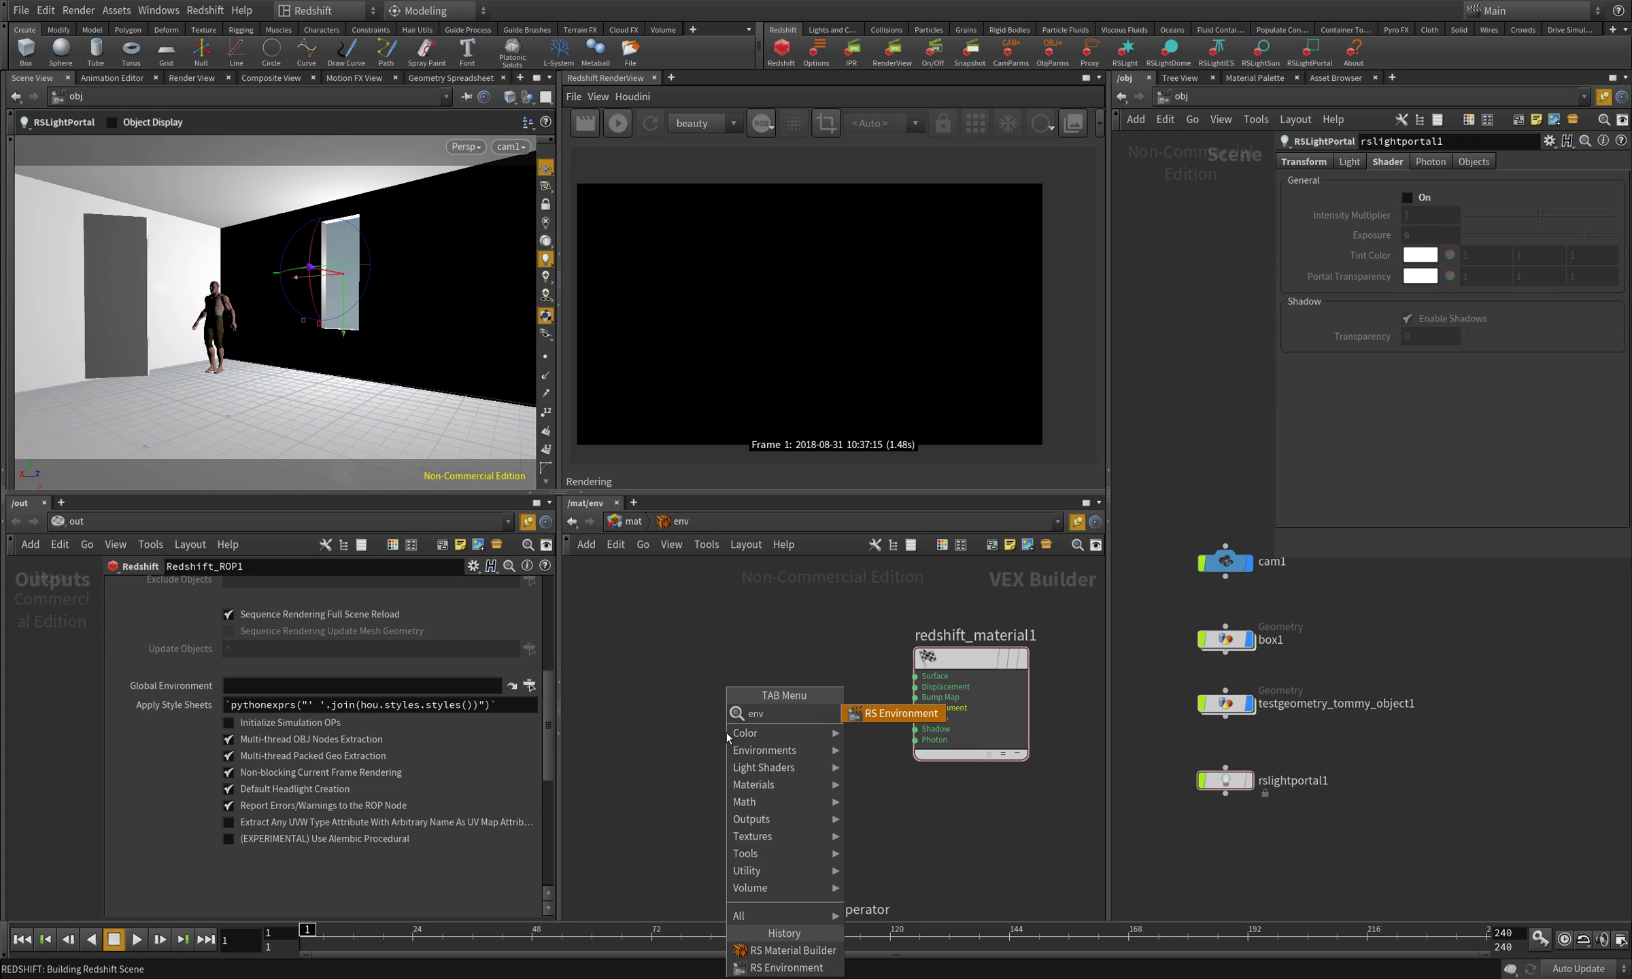
key("Return")
left_click(727, 732)
left_click_drag(783, 750, 940, 714)
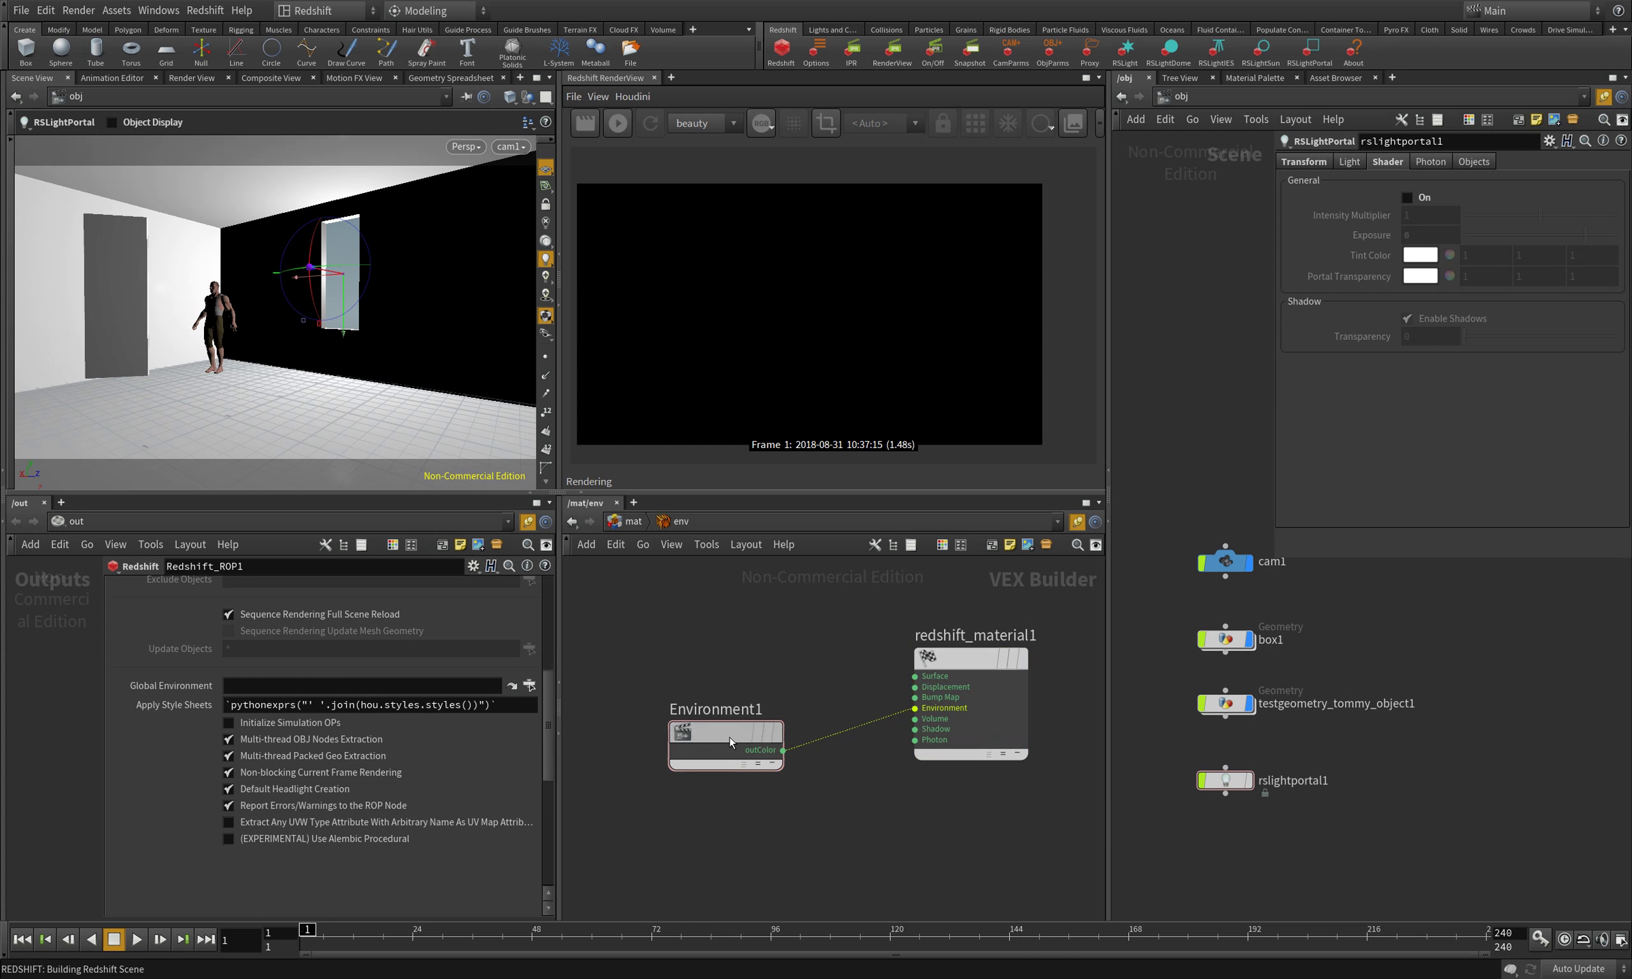
- Set the environment node's map to L:/HDRI/DEBEVEC/ennis.hdr and render the frame
key("p")
left_click(1035, 644)
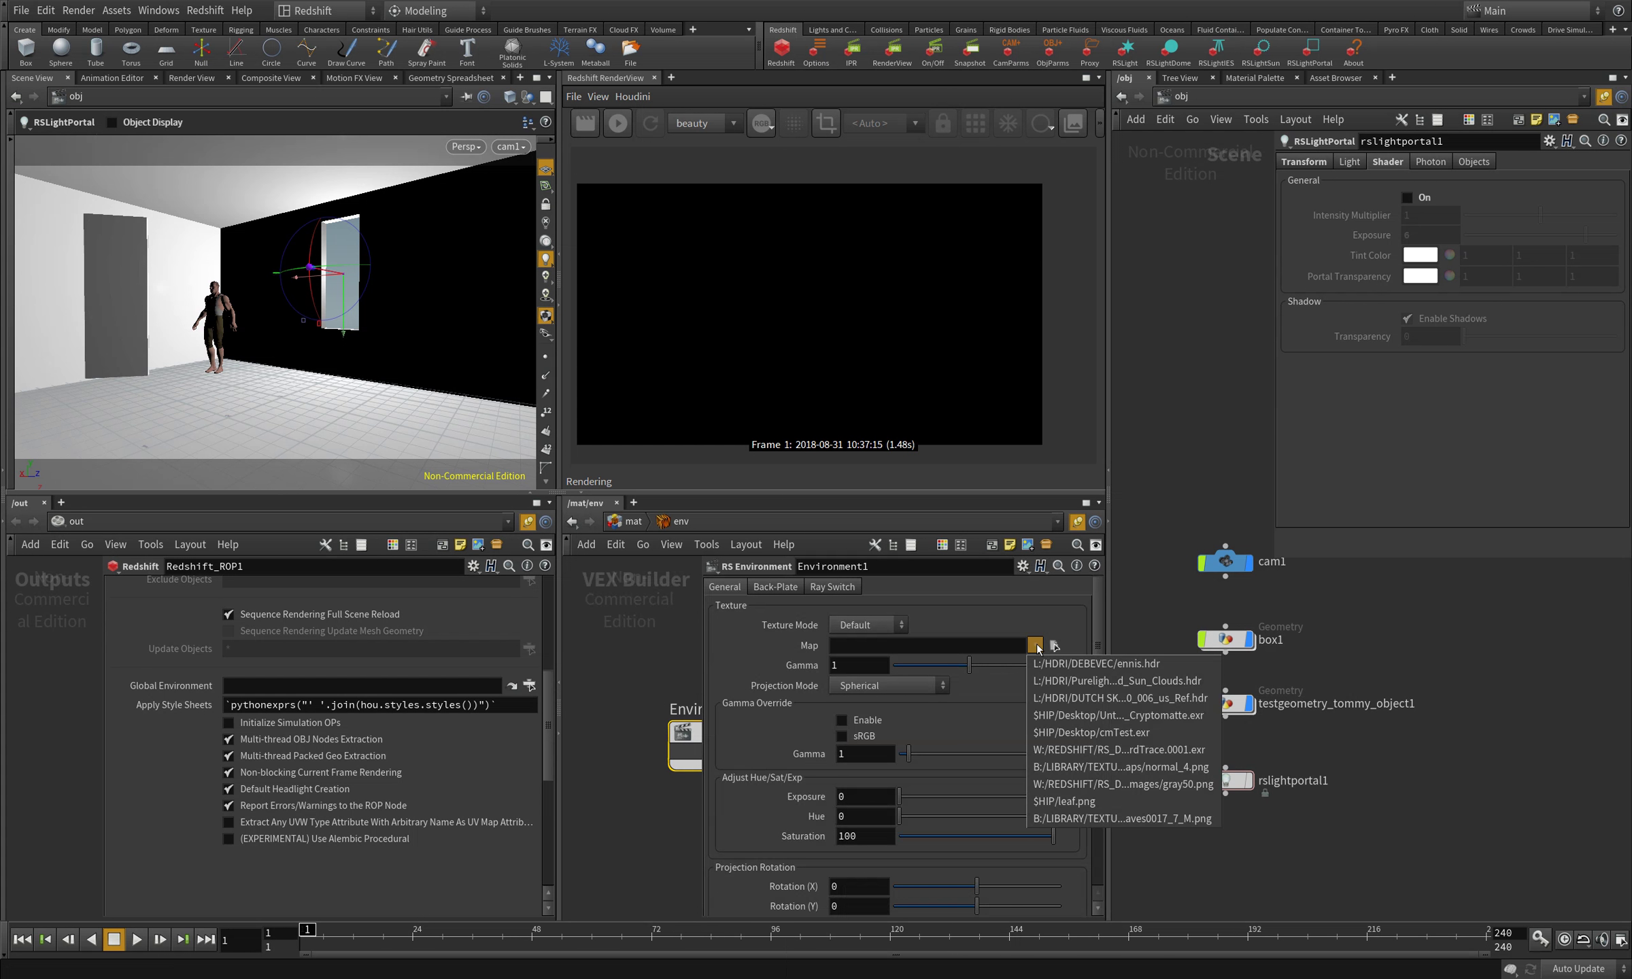
left_click(1047, 677)
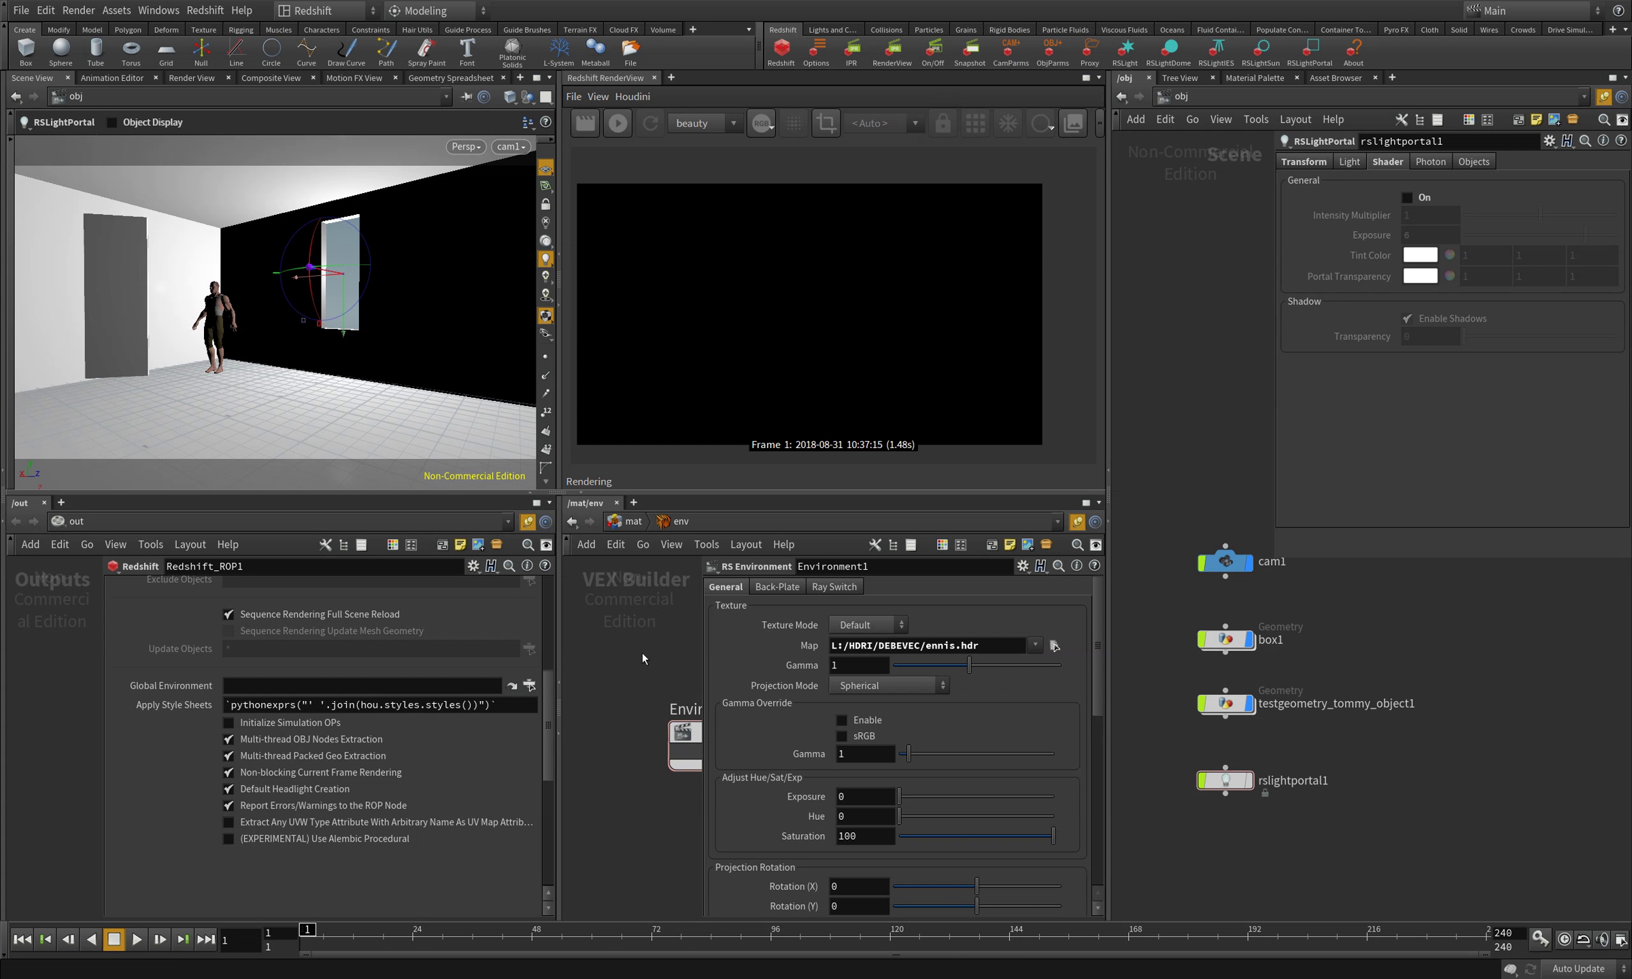
key("p")
left_click(586, 124)
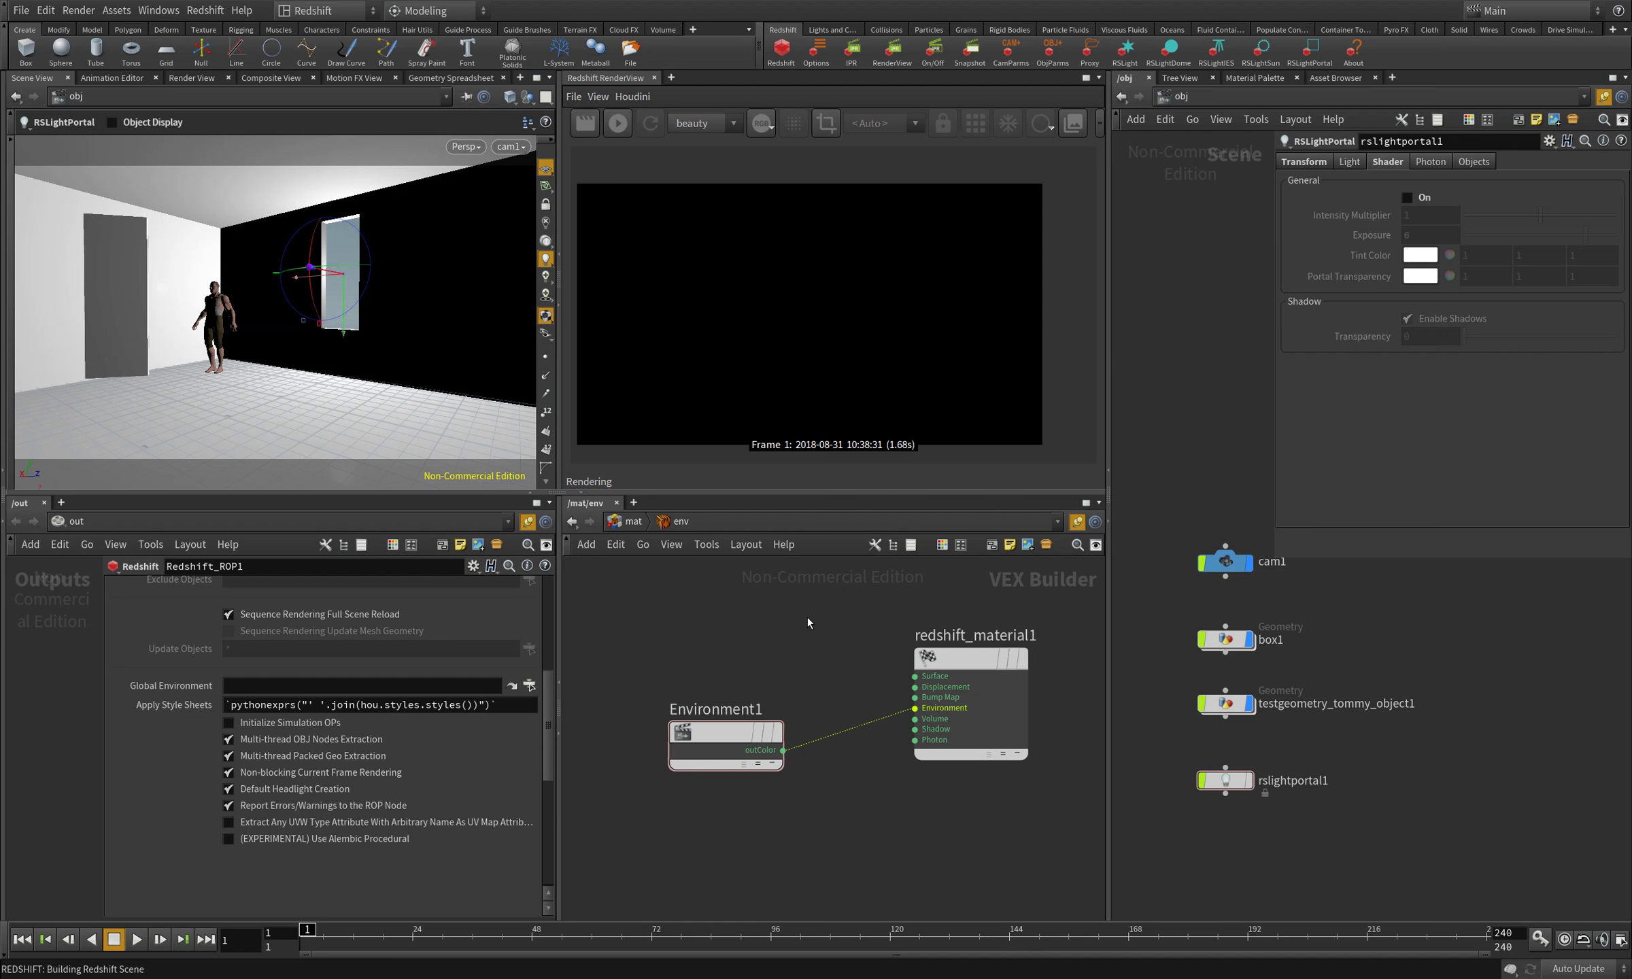
- Assign /mat/env as the Global Environment of Redshift_ROP1 and render the frame again
key("u")
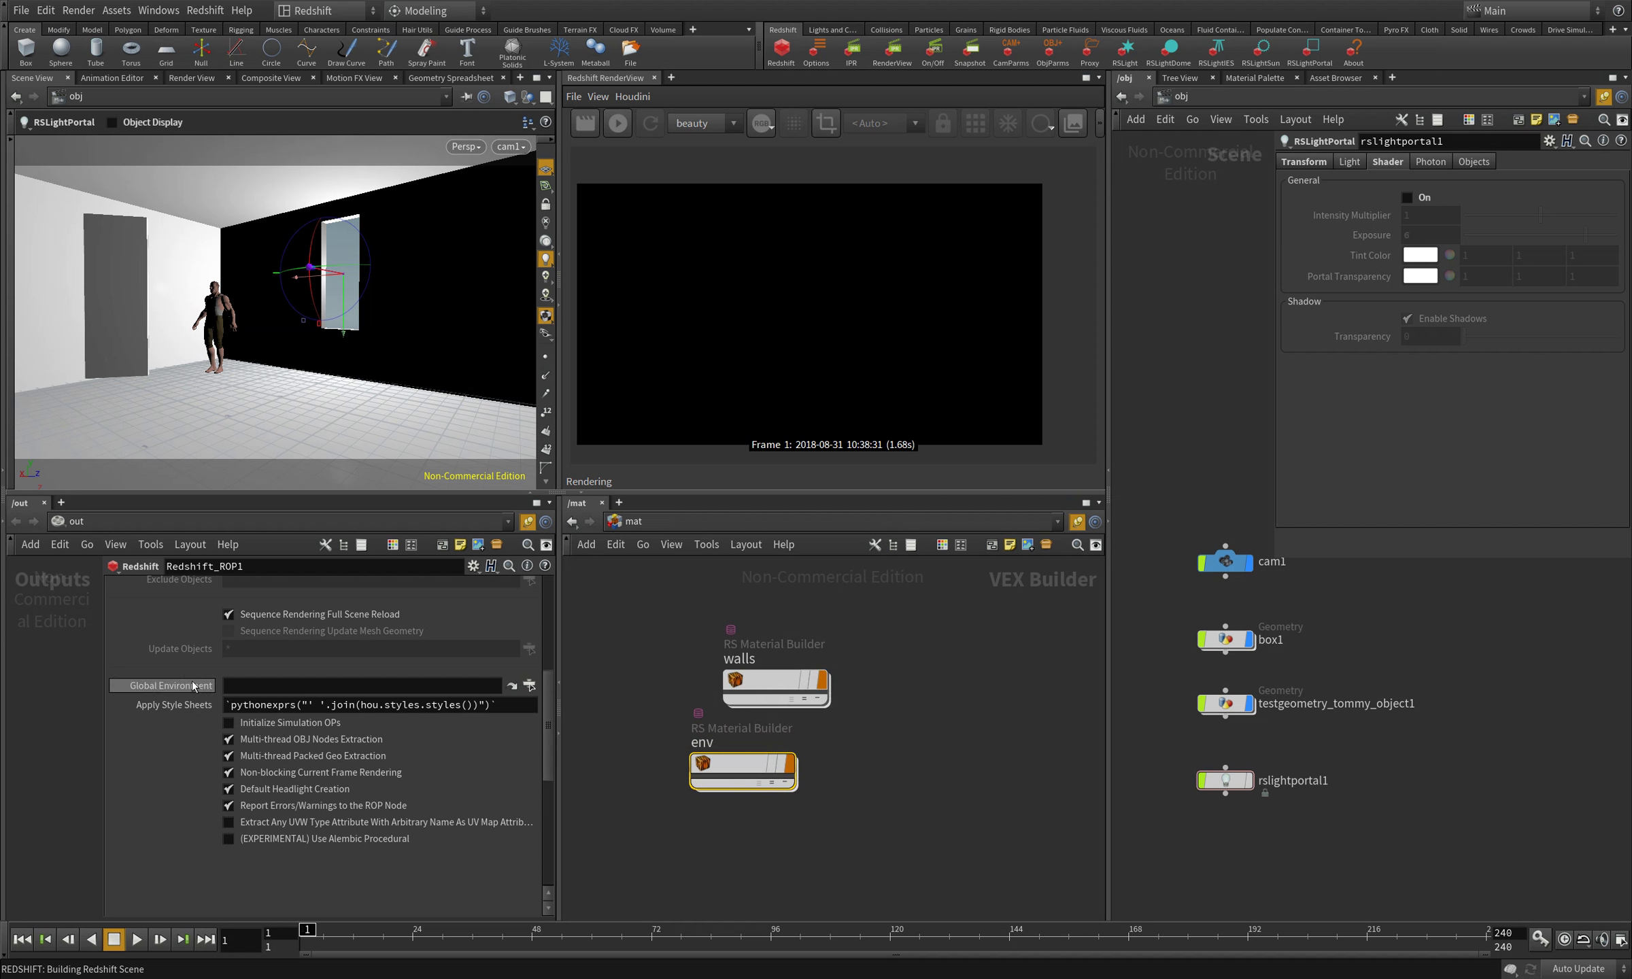
left_click(530, 686)
left_click(487, 604)
left_click(498, 818)
left_click(586, 125)
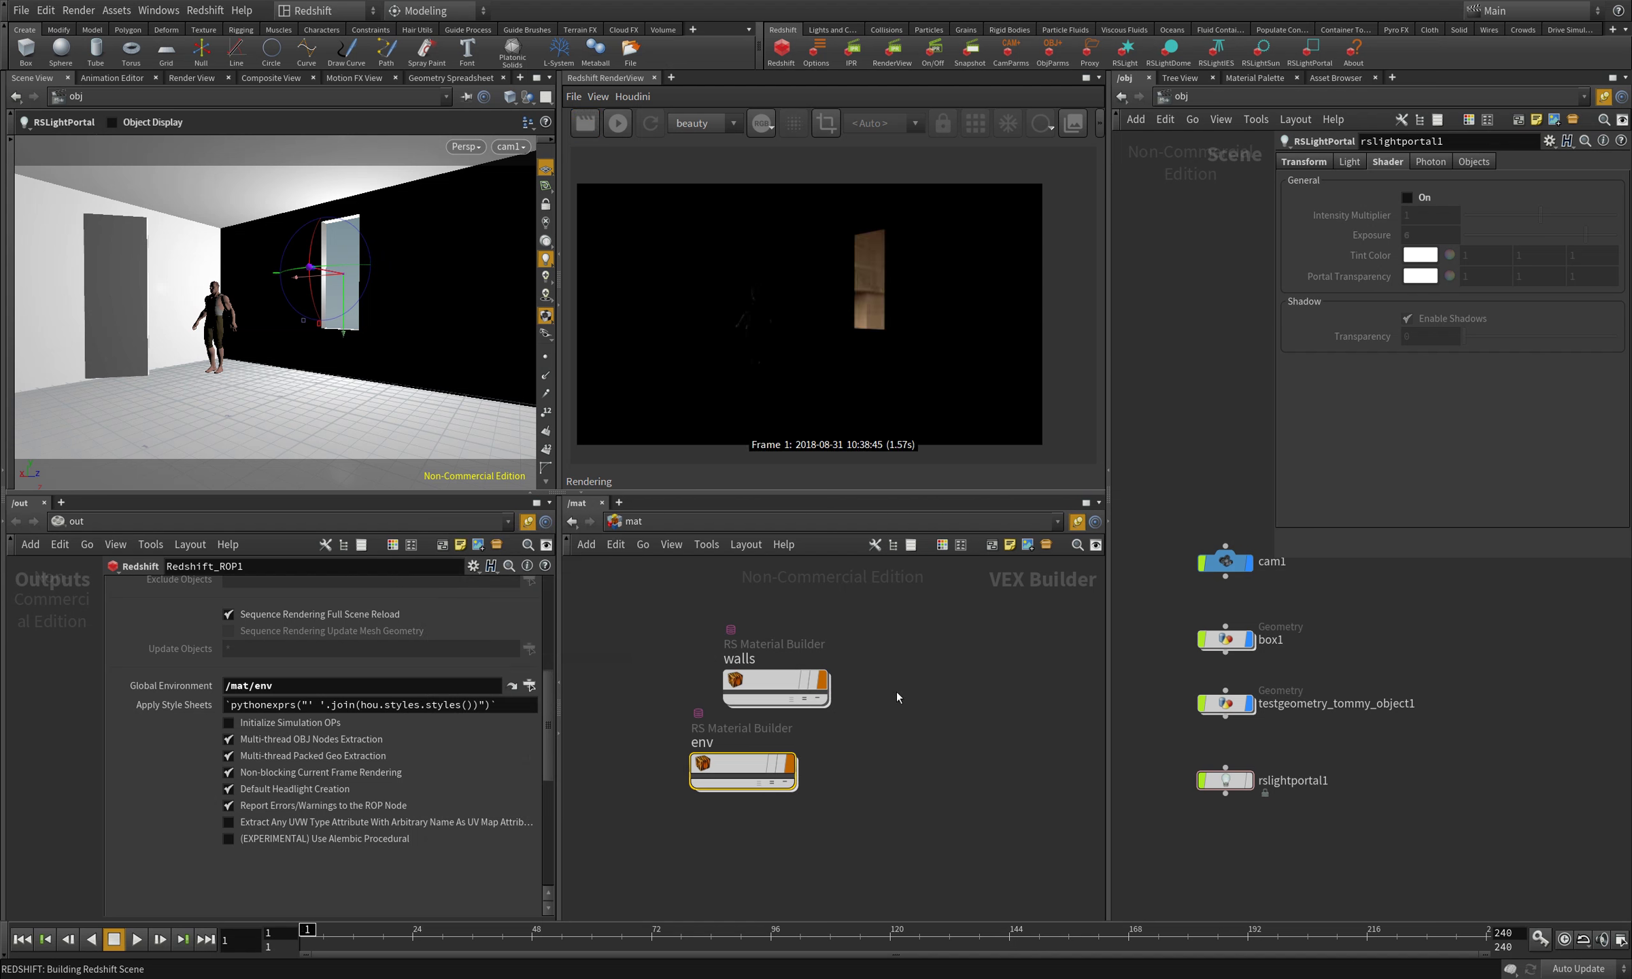
- Align the env node under walls, switch on rslightportal1 in its shader settings and re-render the frame
left_click_drag(742, 764, 774, 774)
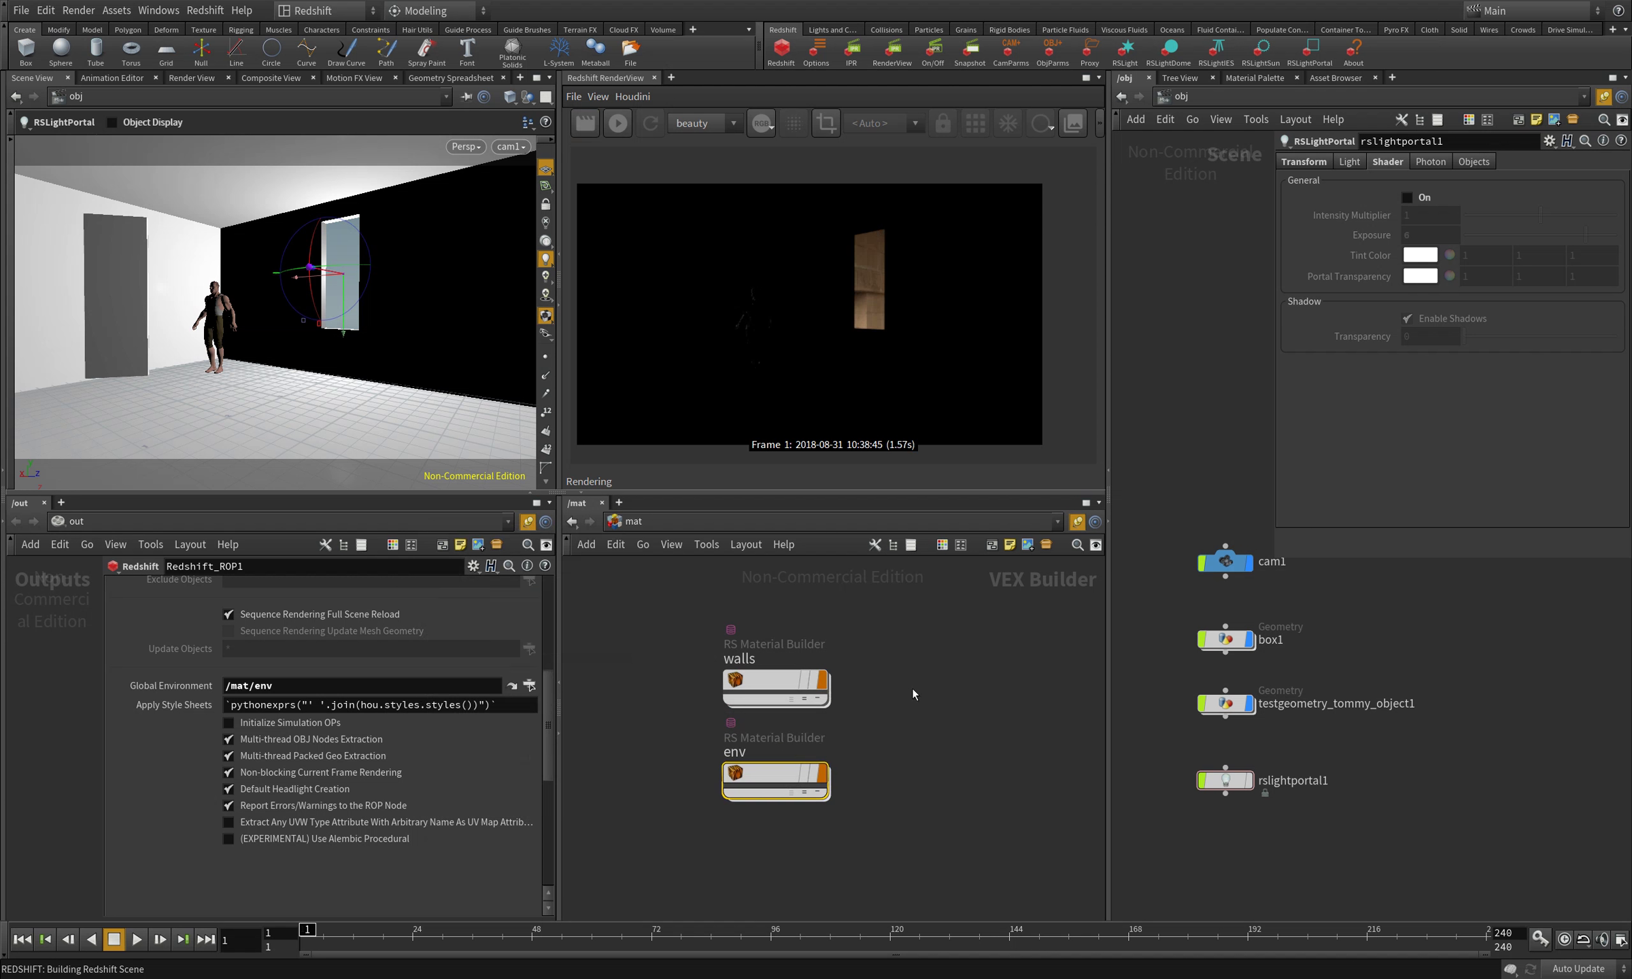
middle_click_drag(930, 672, 934, 675)
mouse_move(1251, 782)
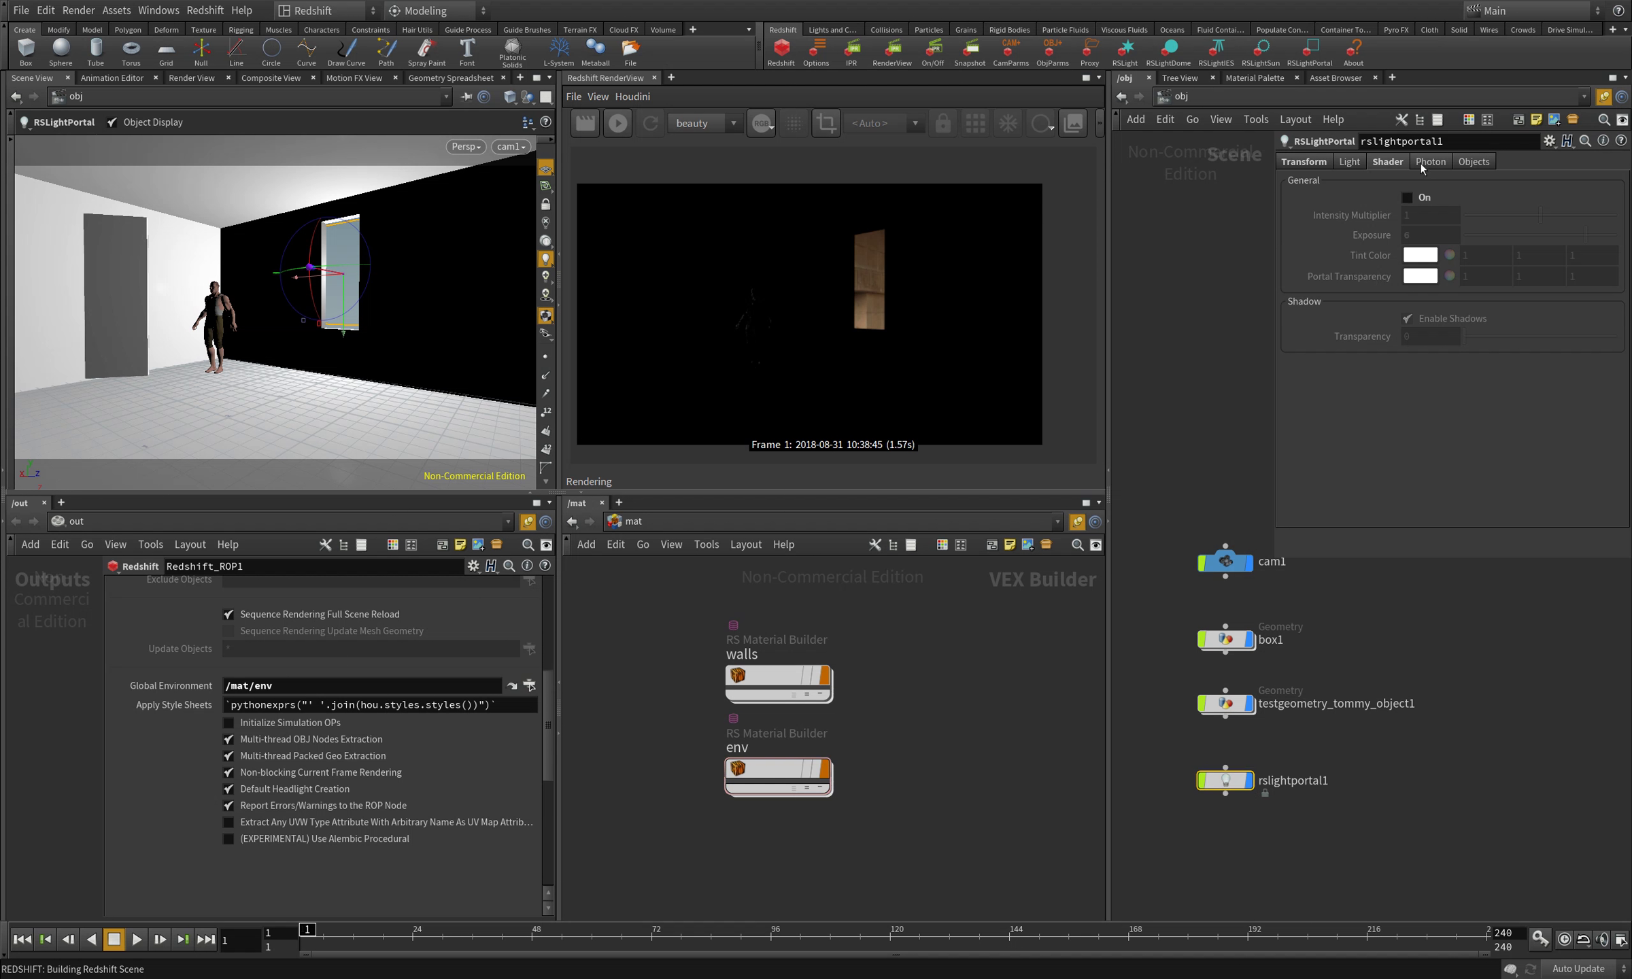
left_click(1407, 198)
left_click(586, 128)
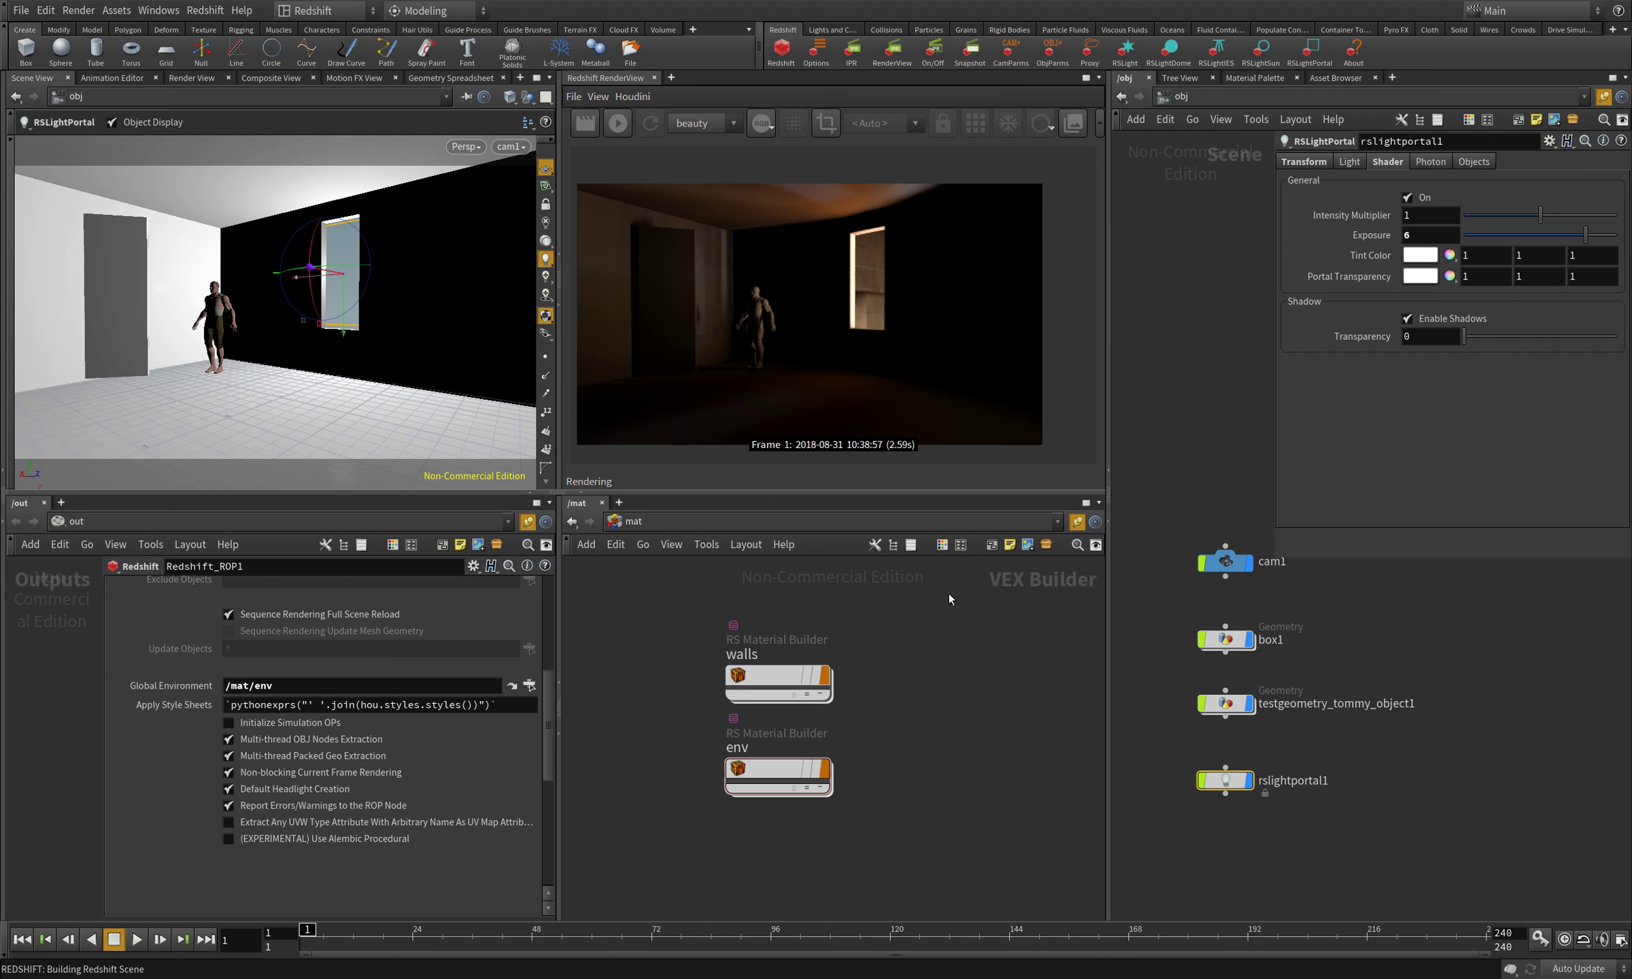
- Start the interactive render and set the Y projection rotation of env's Environment1 node to 168
double_click(786, 775)
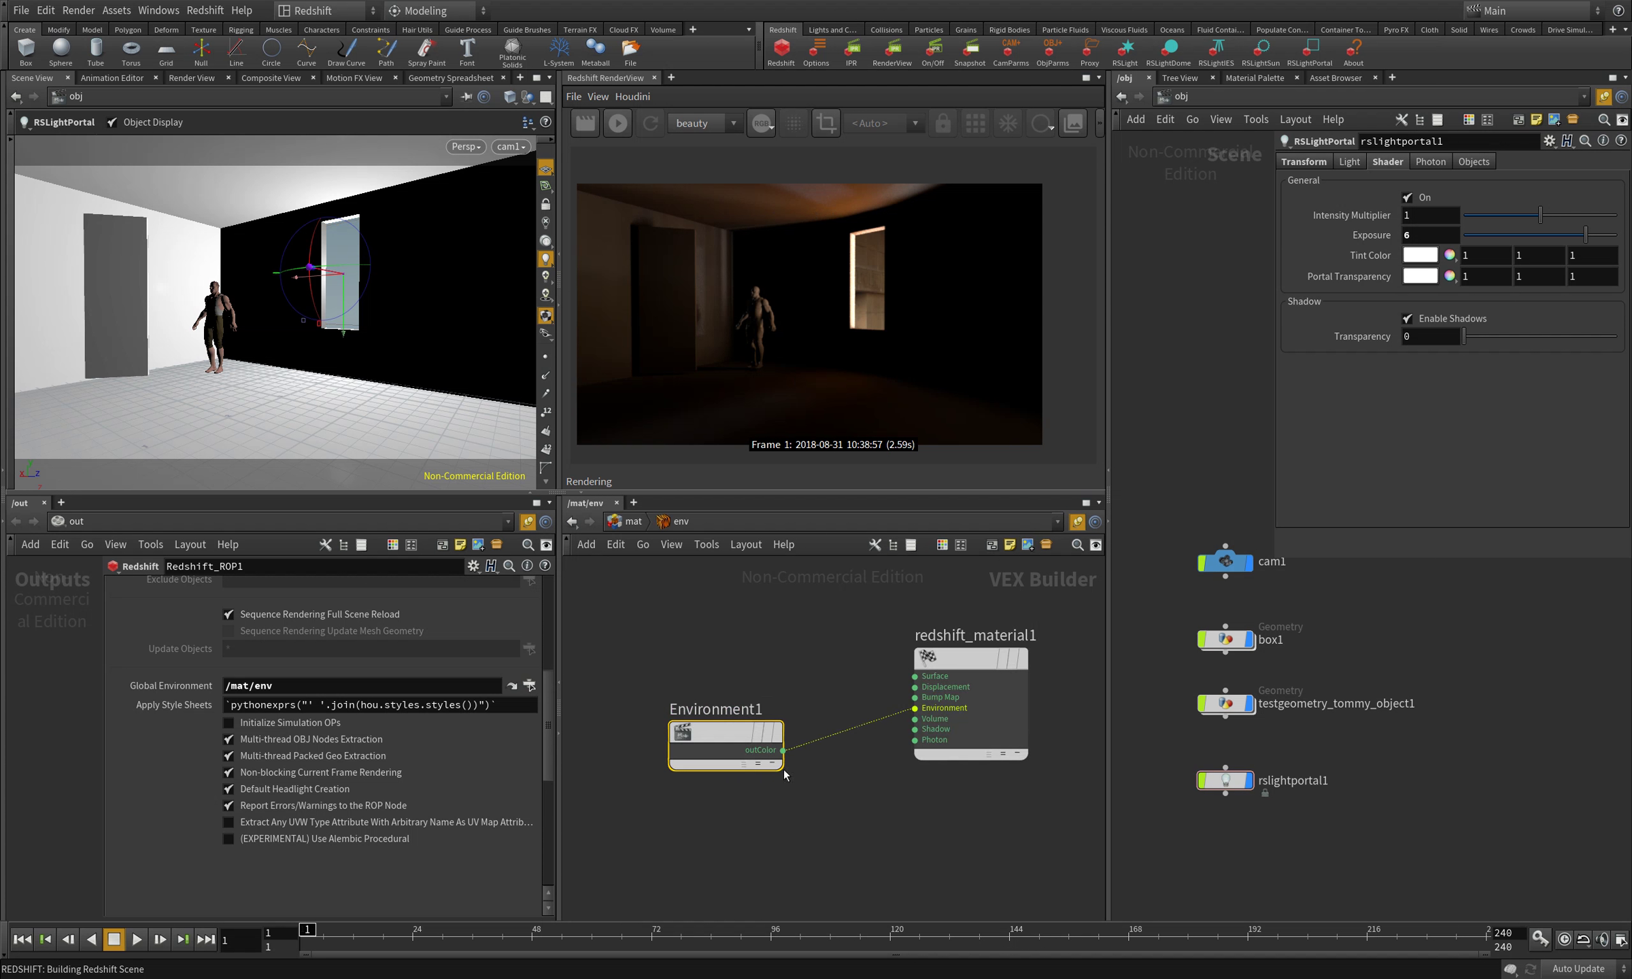
key("p")
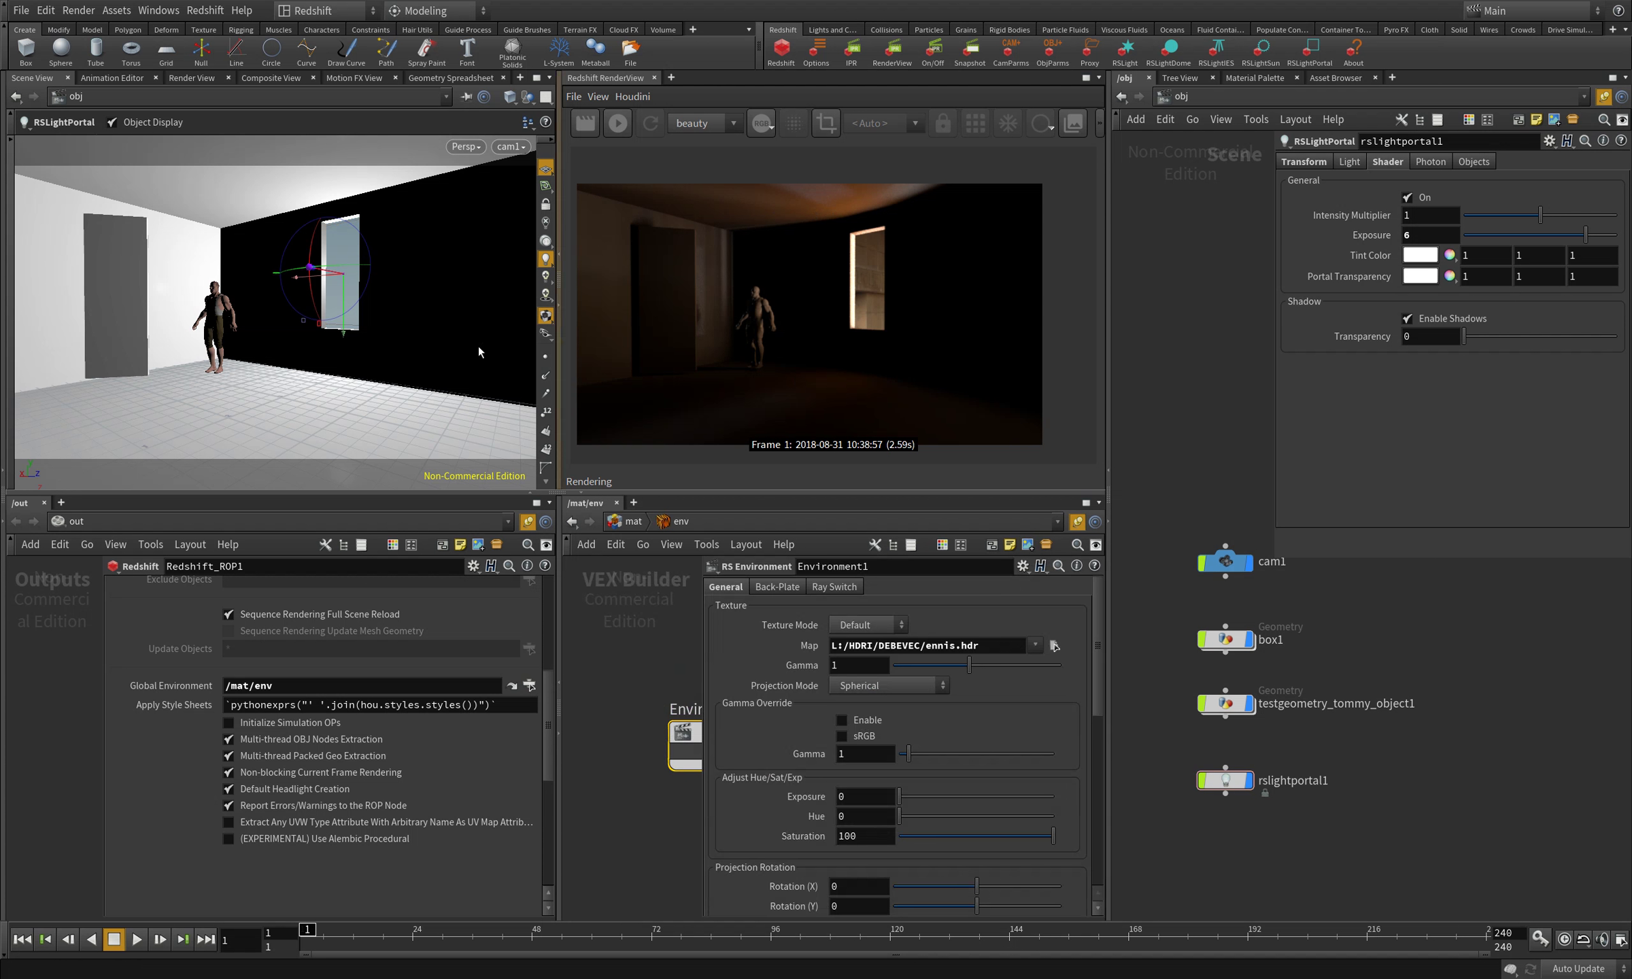
scroll(782, 680, "down", 4)
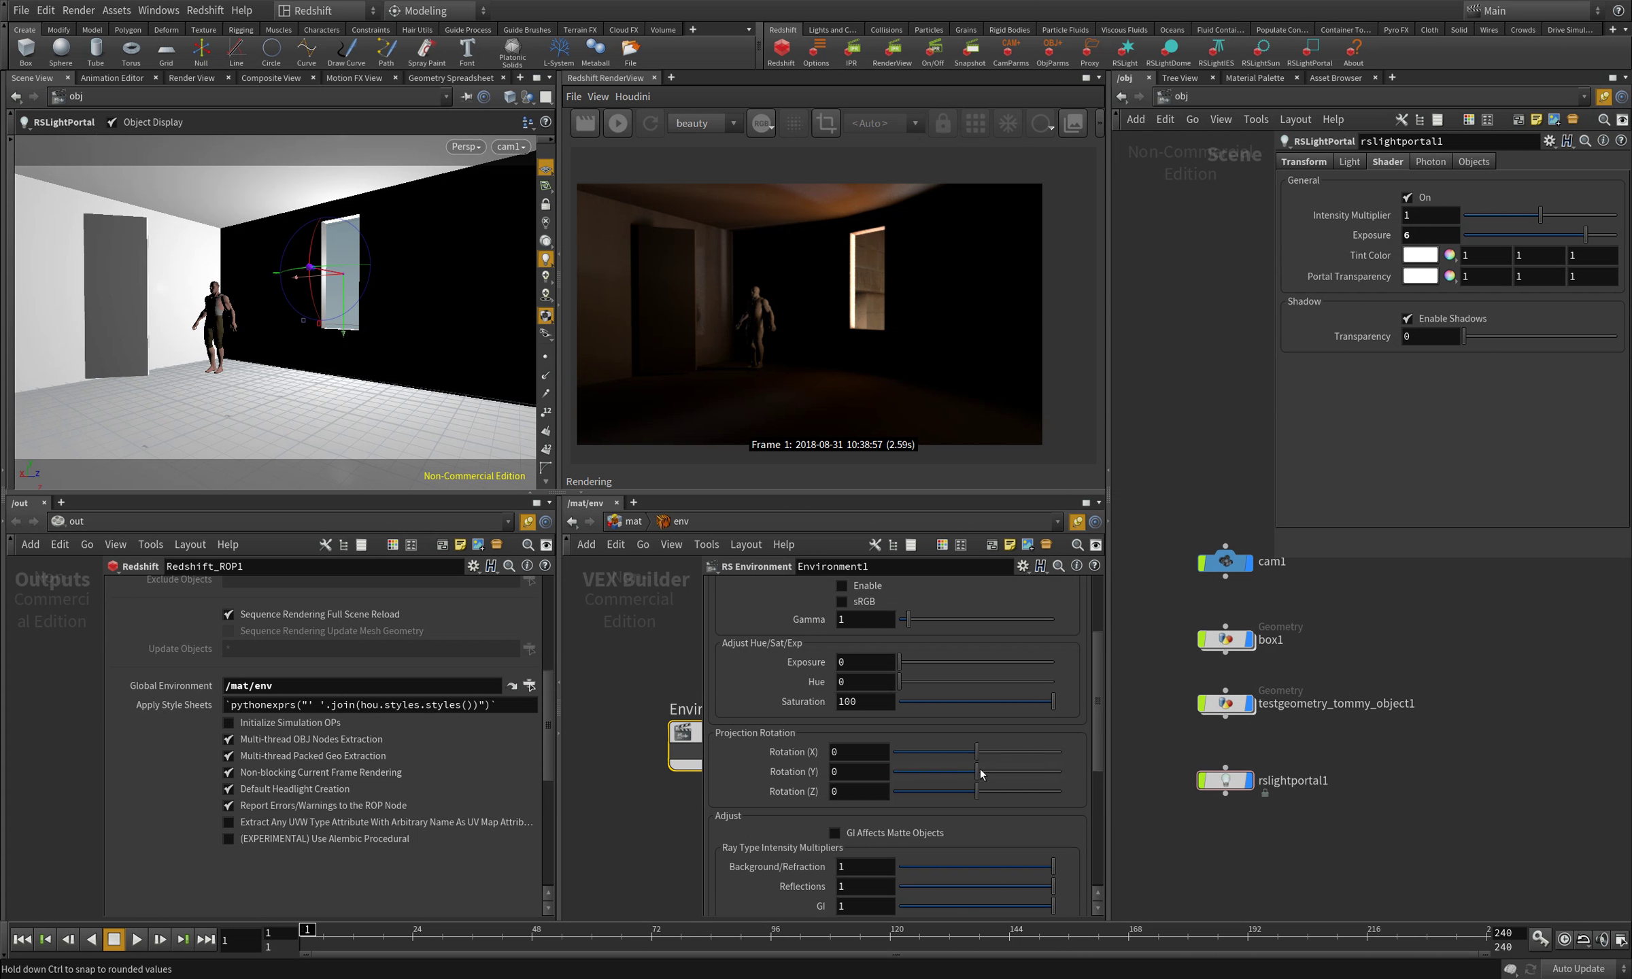
left_click_drag(979, 772, 991, 771)
left_click(618, 126)
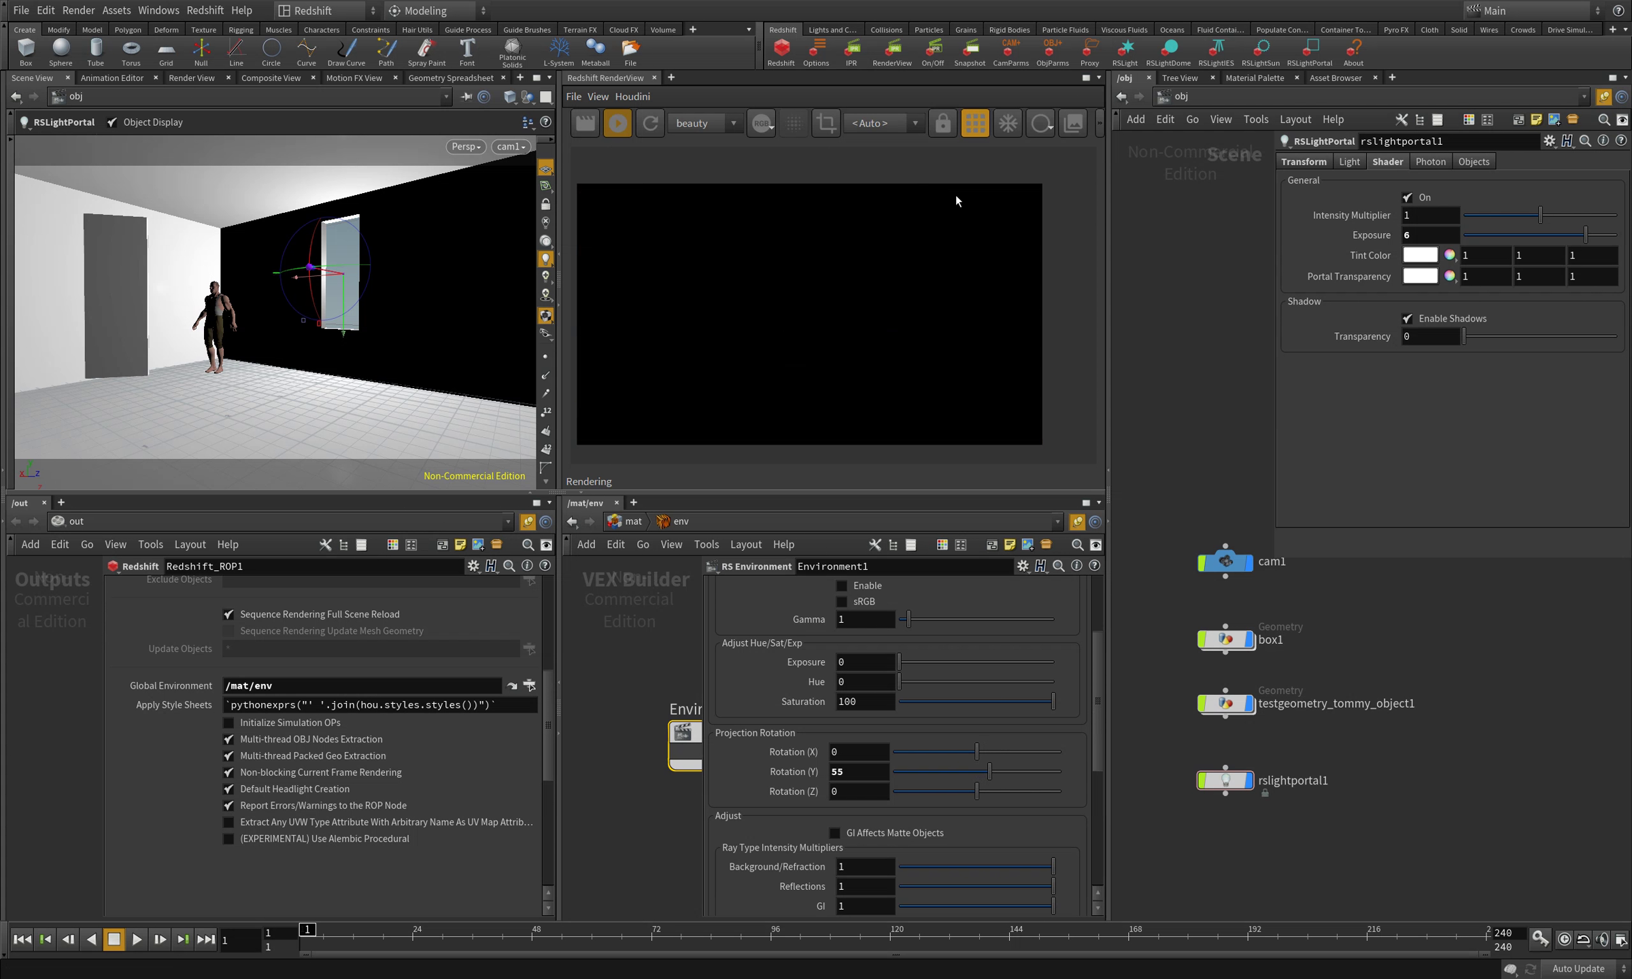
left_click(1004, 774)
left_click_drag(1005, 774, 1017, 775)
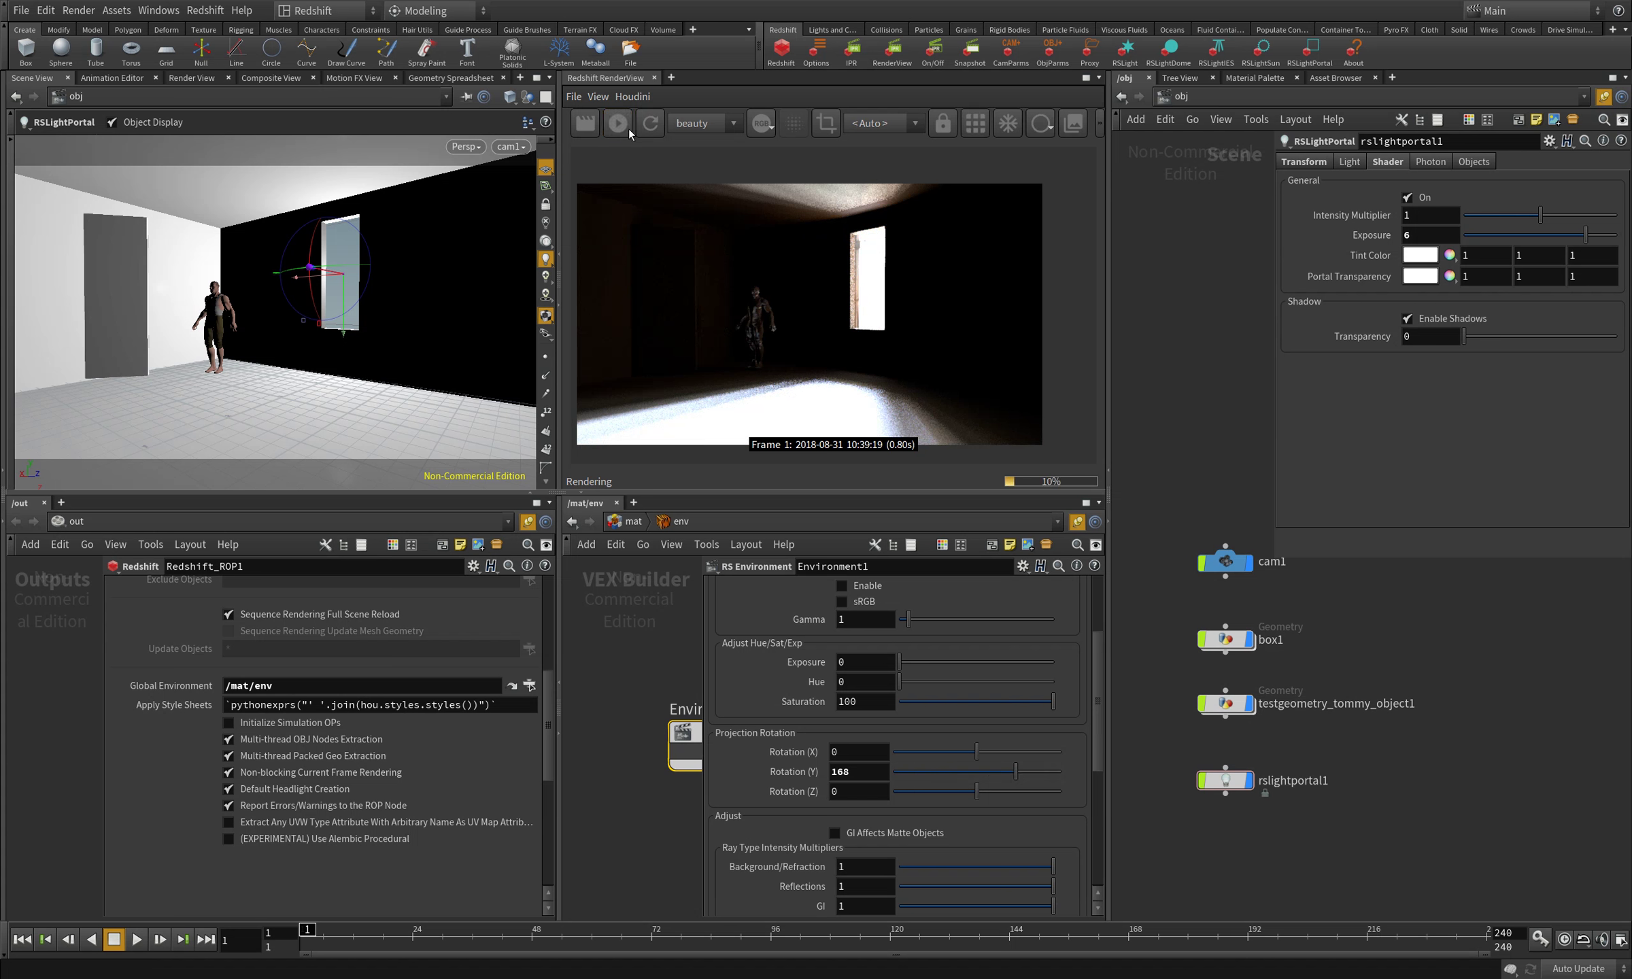
- Set the exposure of rslightportal1 to 0 and restart the interactive render
middle_click_drag(1361, 646, 1361, 653)
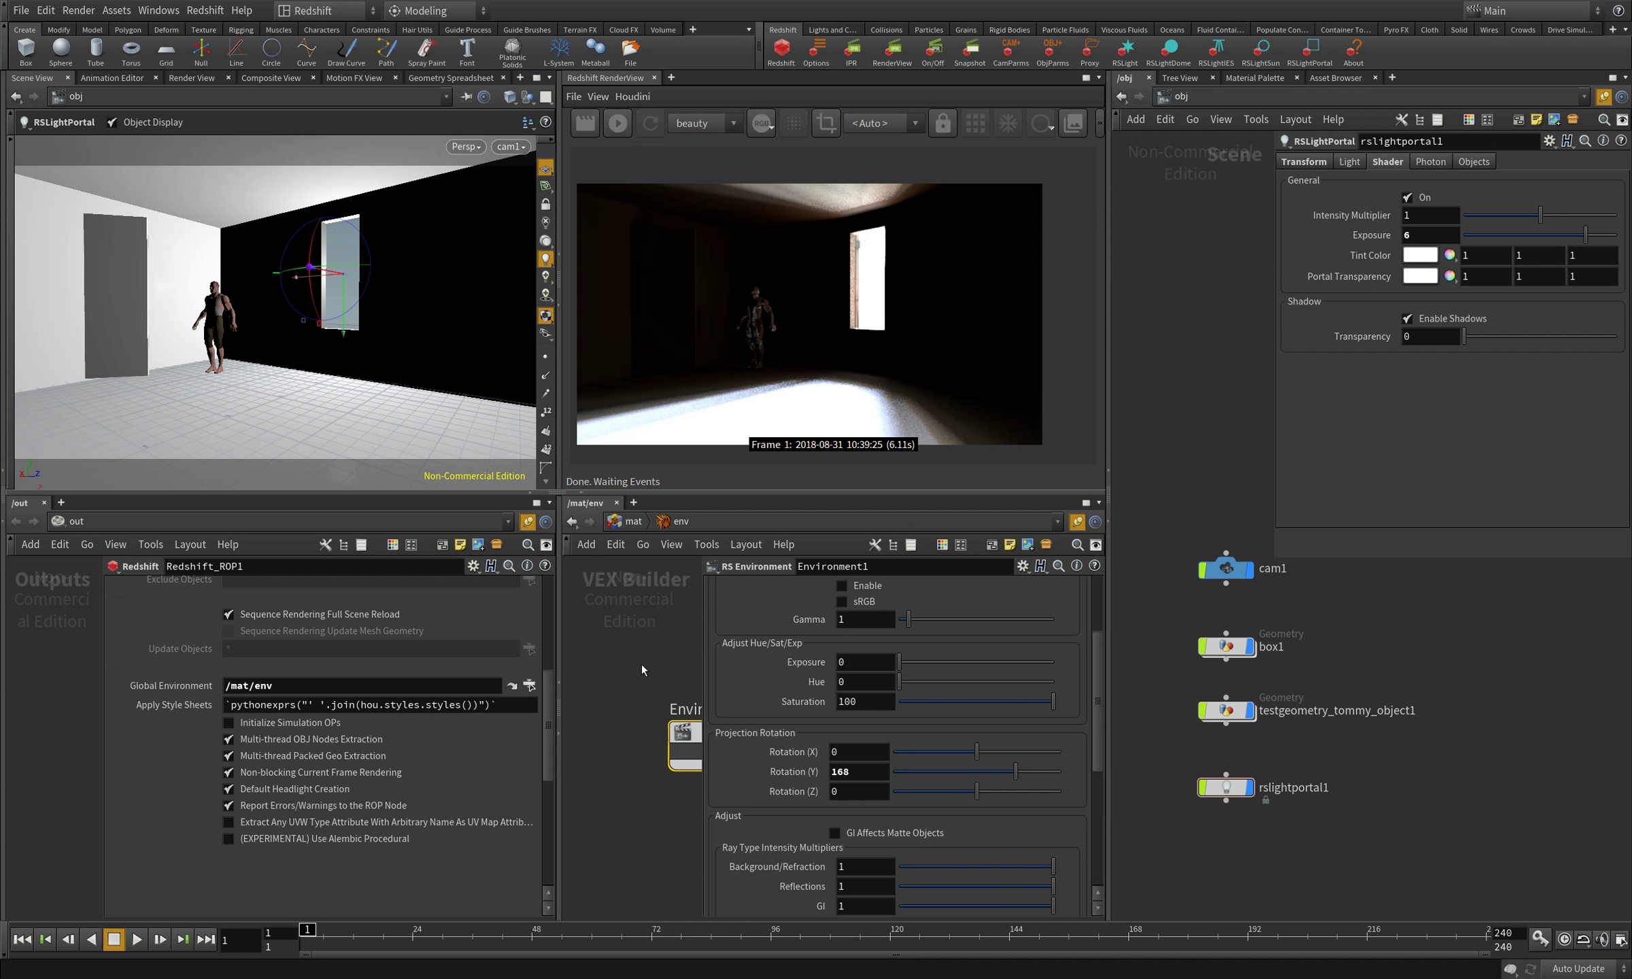
key("p")
key("u")
middle_click_drag(1140, 691, 1136, 711)
left_click(1223, 807)
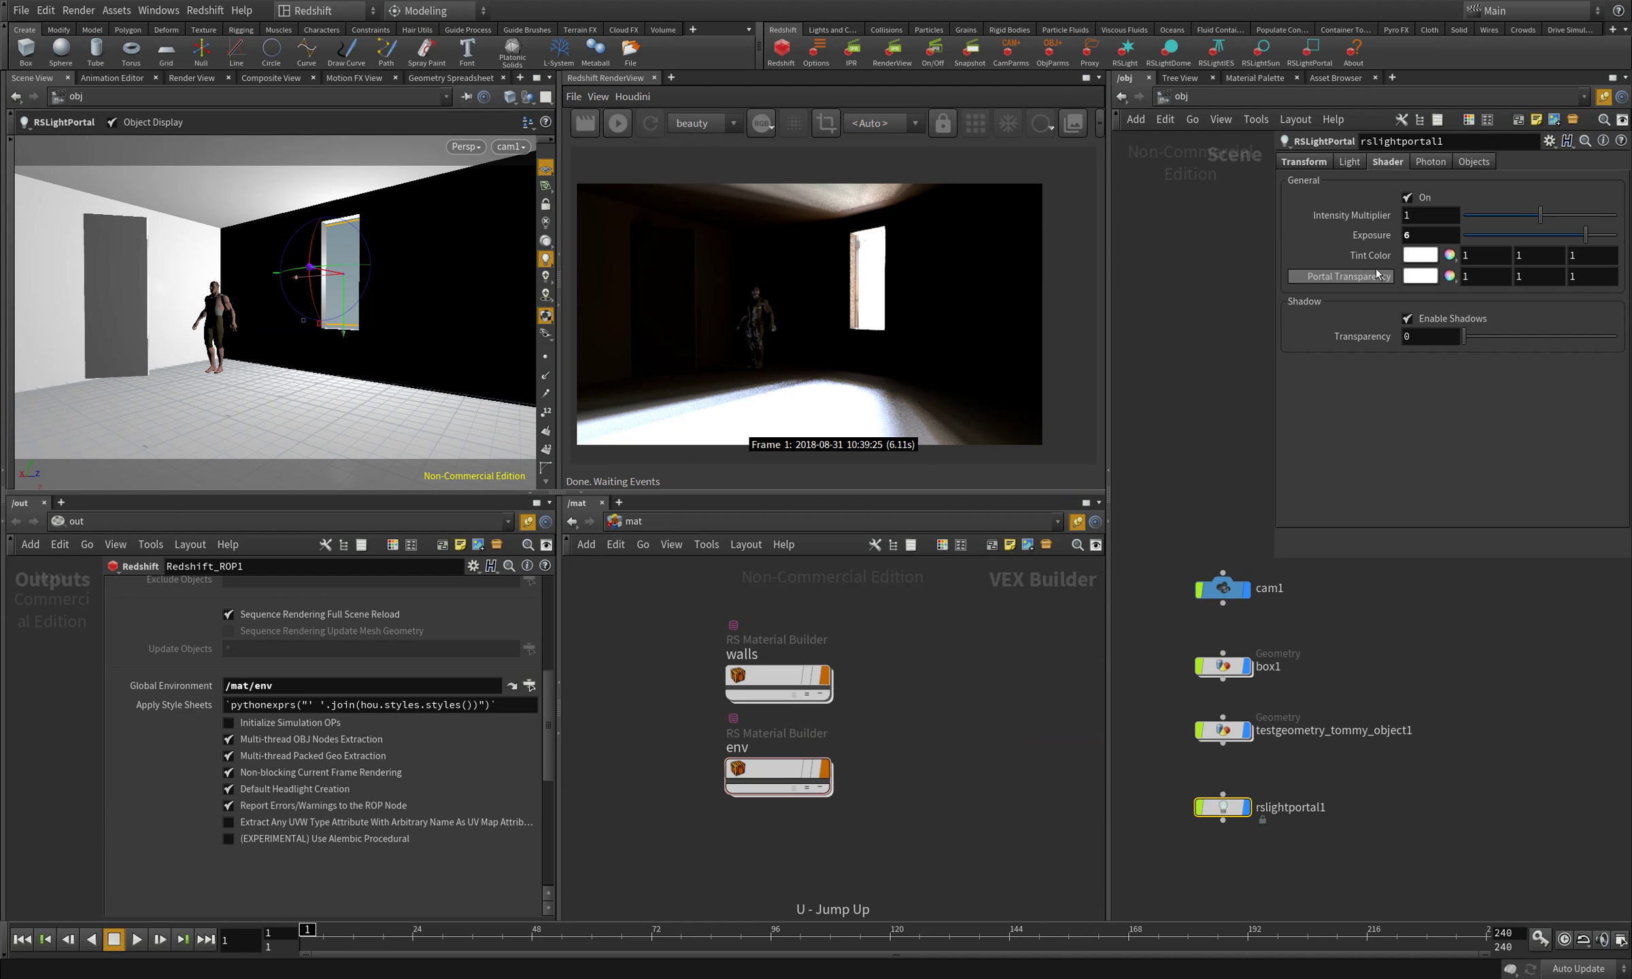
double_click(1427, 230)
type("0")
key("Return")
left_click(615, 121)
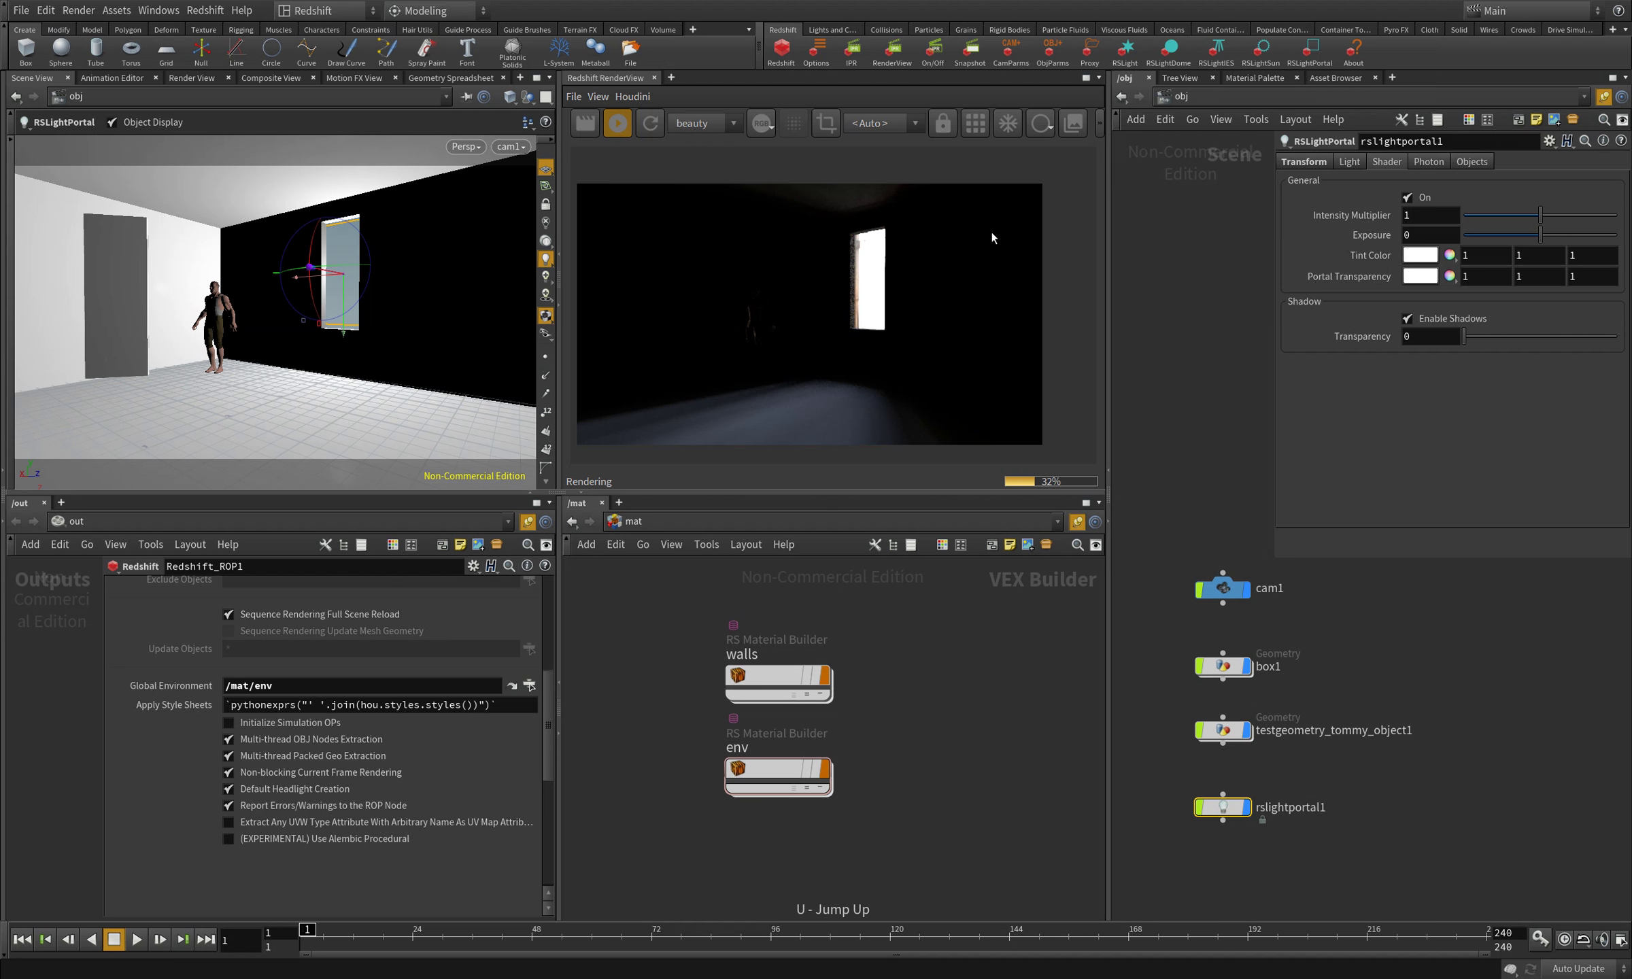
- Set the ROP's primary GI engine to Irradiance Cache and the secondary GI engine to Irradiance Point Cloud
scroll(537, 672, "up", 10)
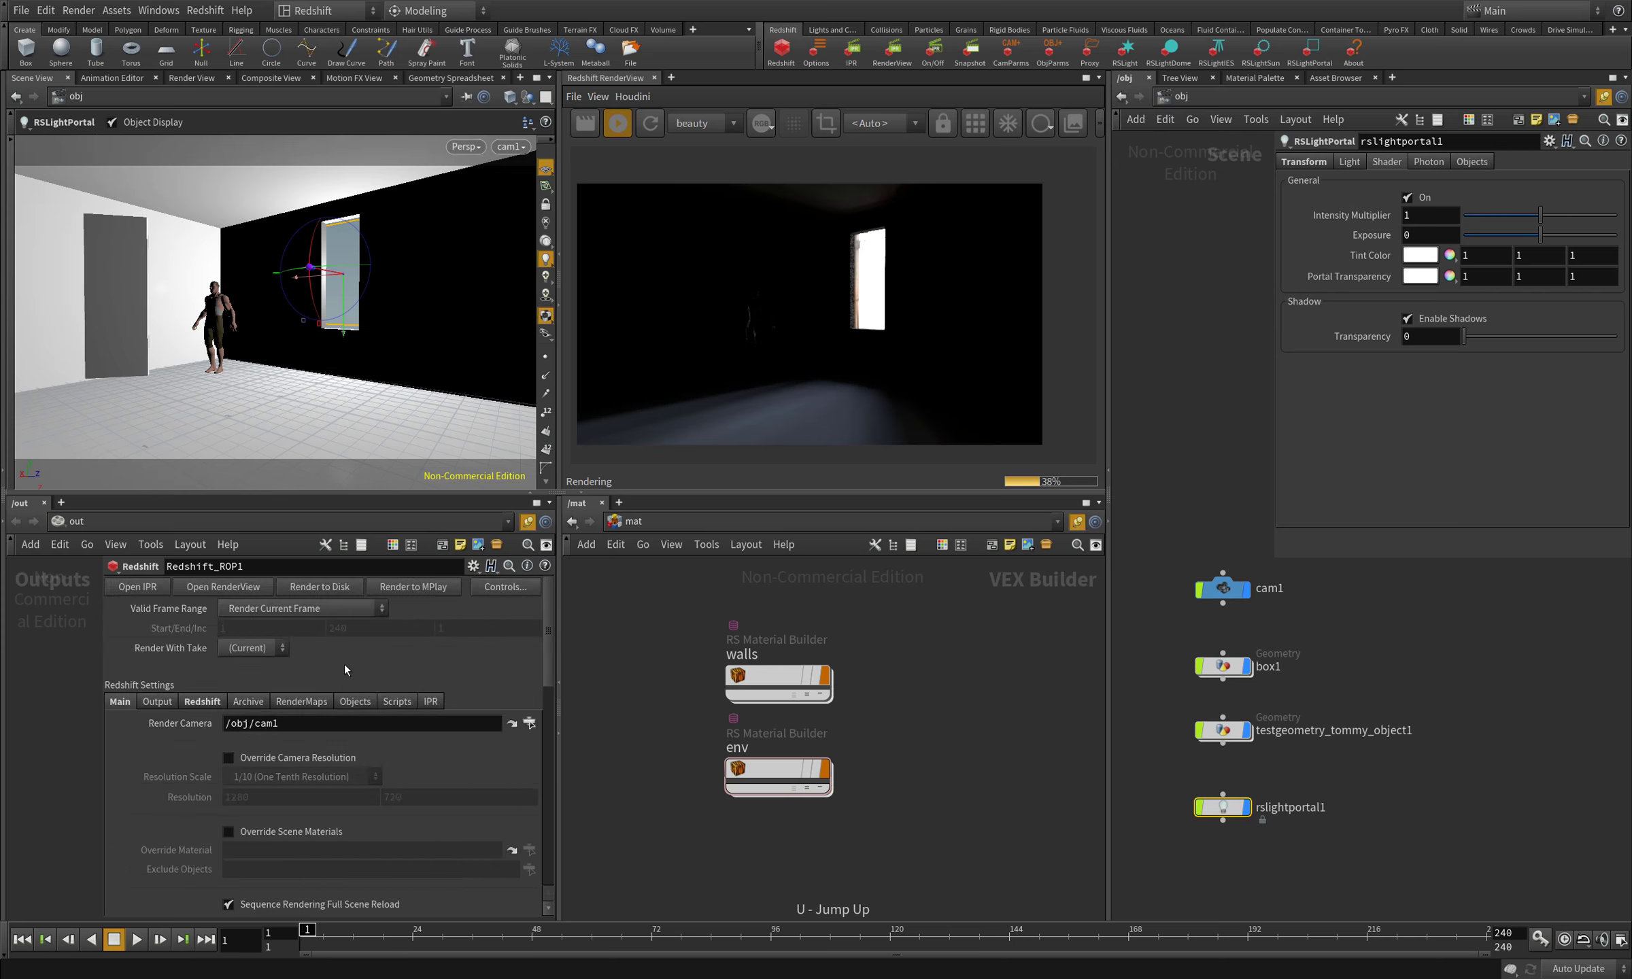
left_click(207, 704)
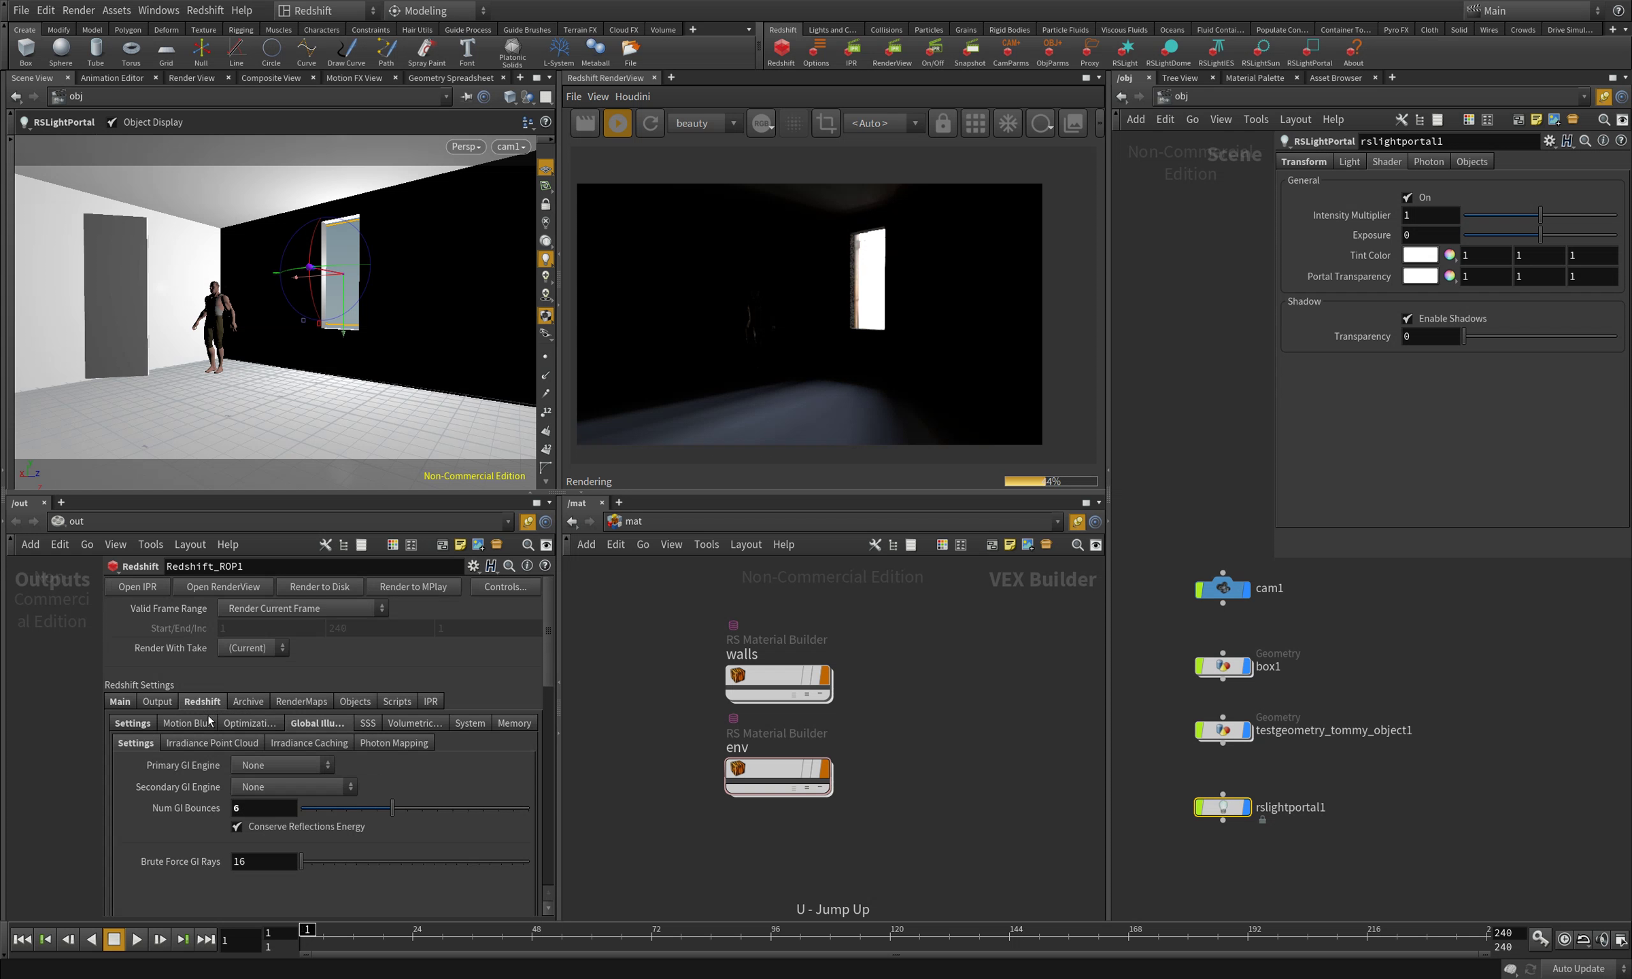
left_click(283, 765)
left_click(280, 801)
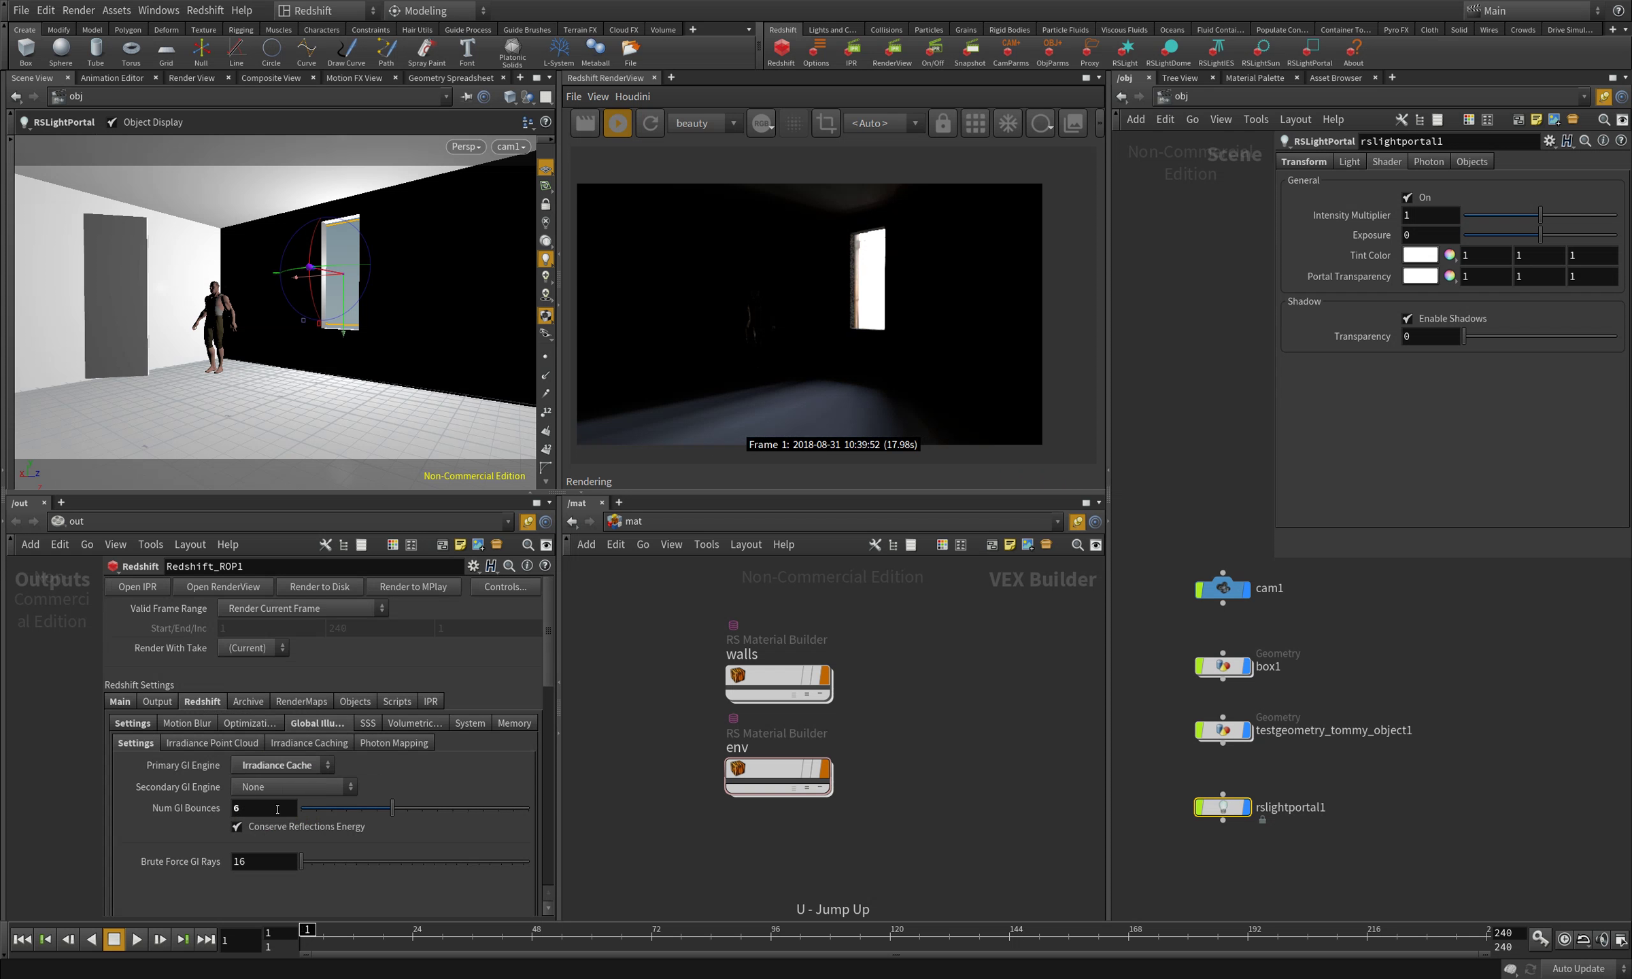
left_click(284, 789)
left_click(285, 838)
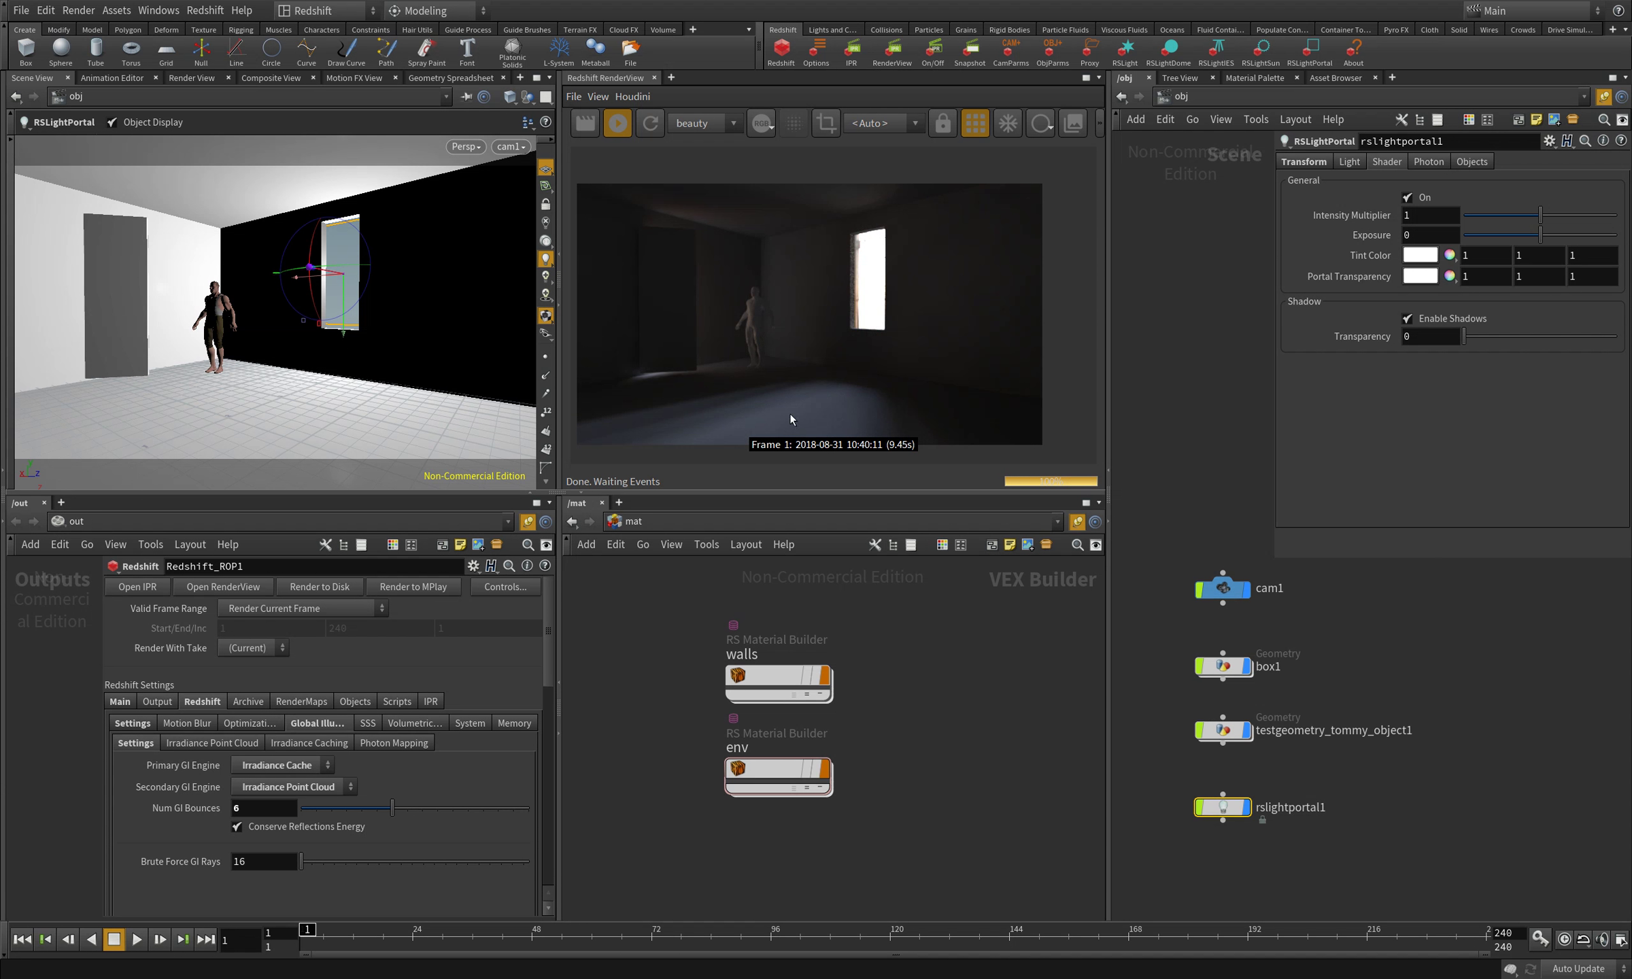
- Raise the number of GI bounces to 9 and set the light portal's exposure to 2
left_click_drag(392, 808, 436, 820)
double_click(1435, 233)
type("2")
key("Return")
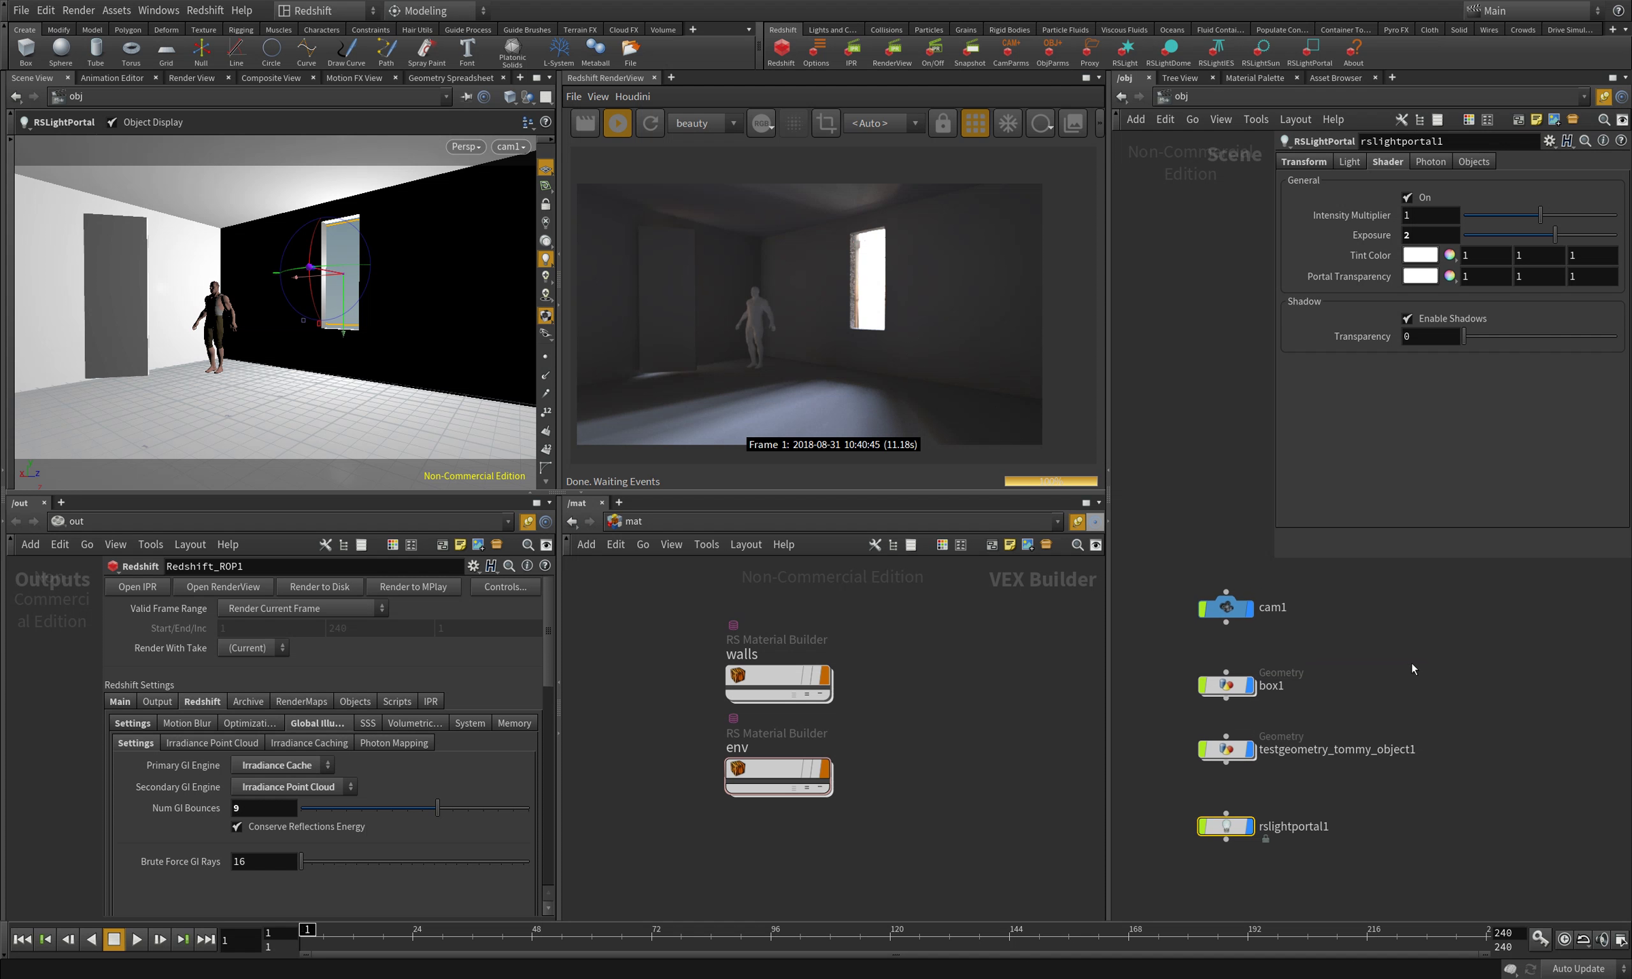
left_click(1351, 162)
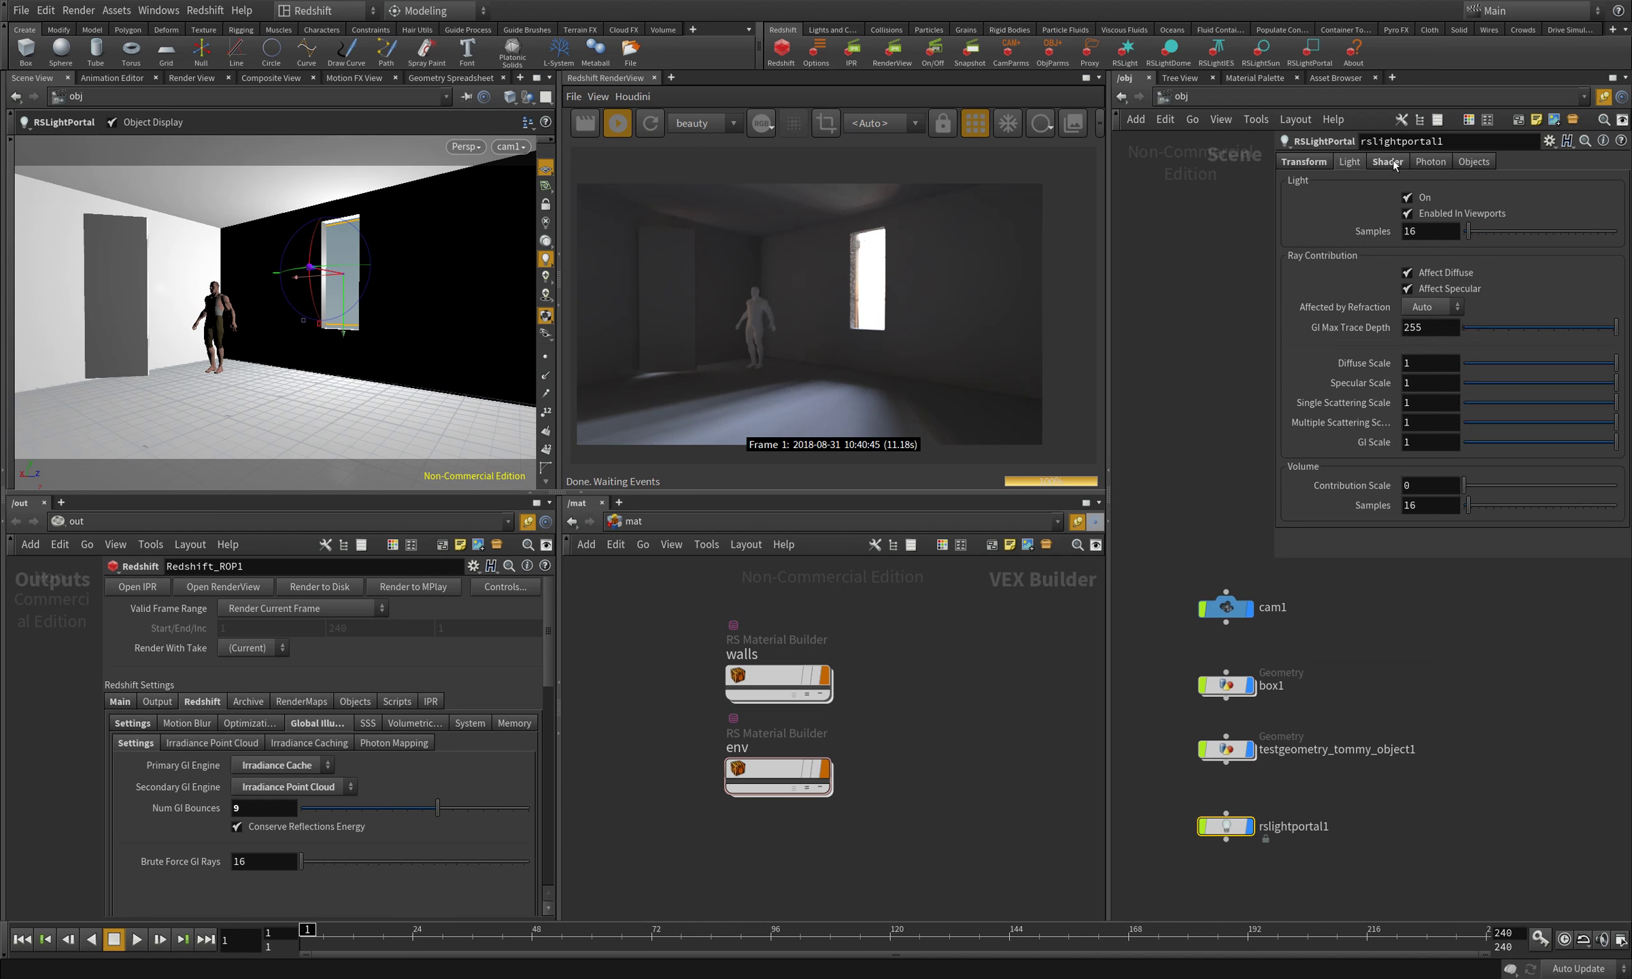
left_click(1387, 162)
left_click(1350, 164)
left_click(1390, 666)
- Create a grid object in the scene, viewing the room from outside
key("Escape")
left_click_drag(428, 326, 249, 328)
left_click_drag(392, 380, 404, 416)
key("Return")
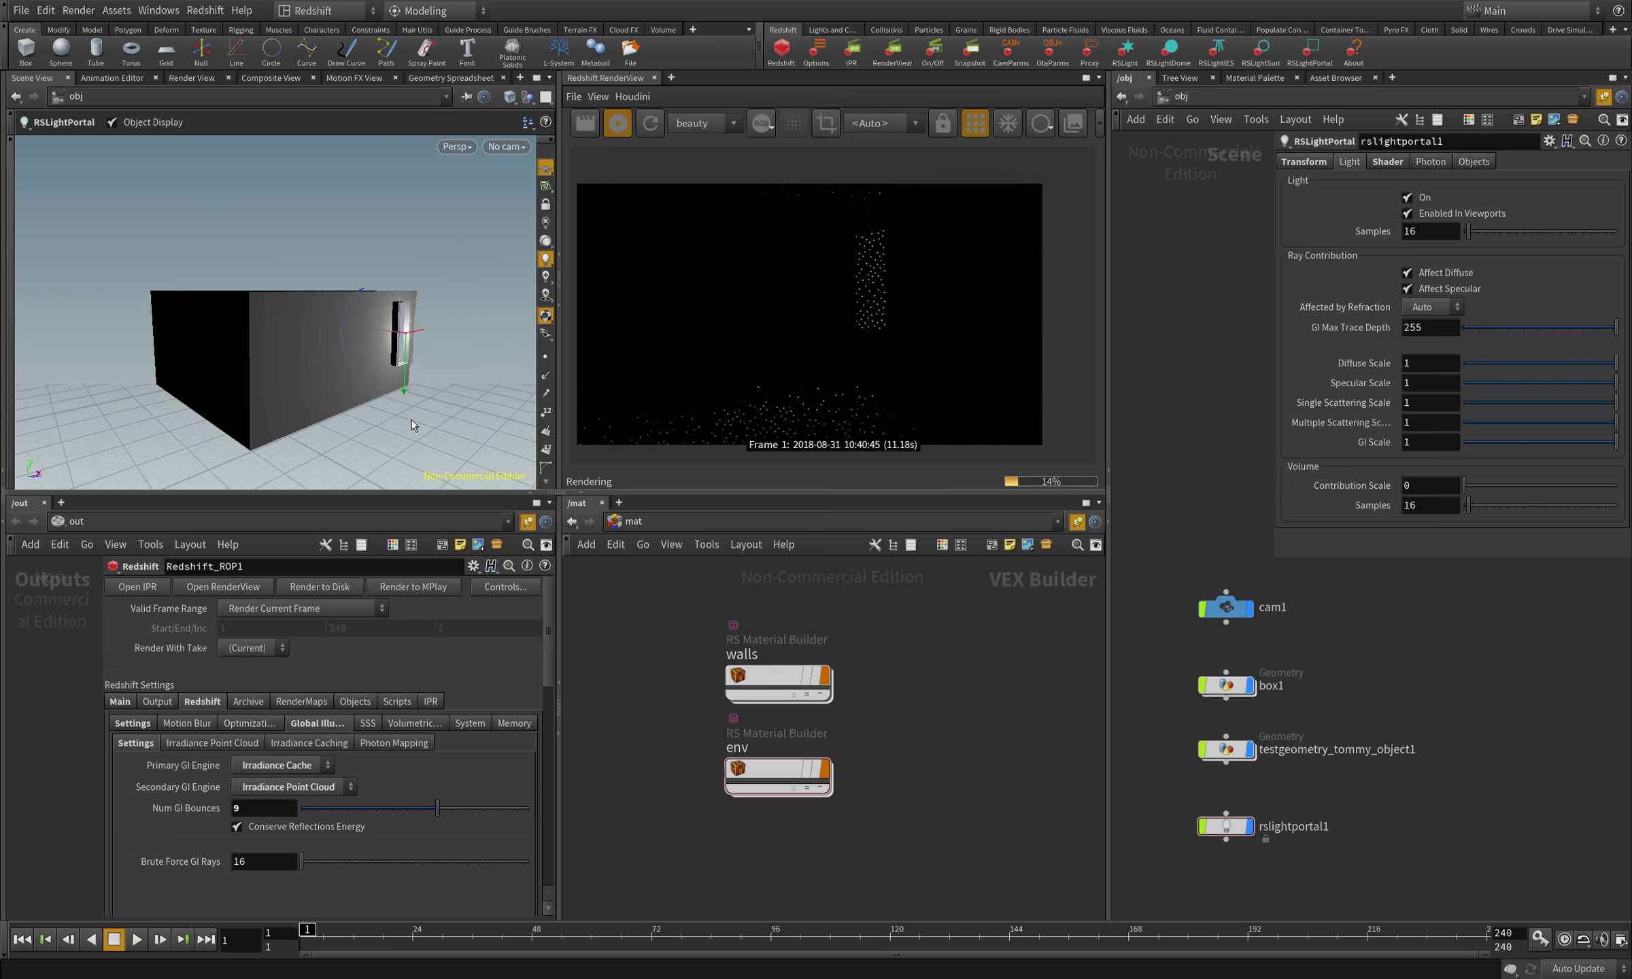
key("Tab")
type("grid")
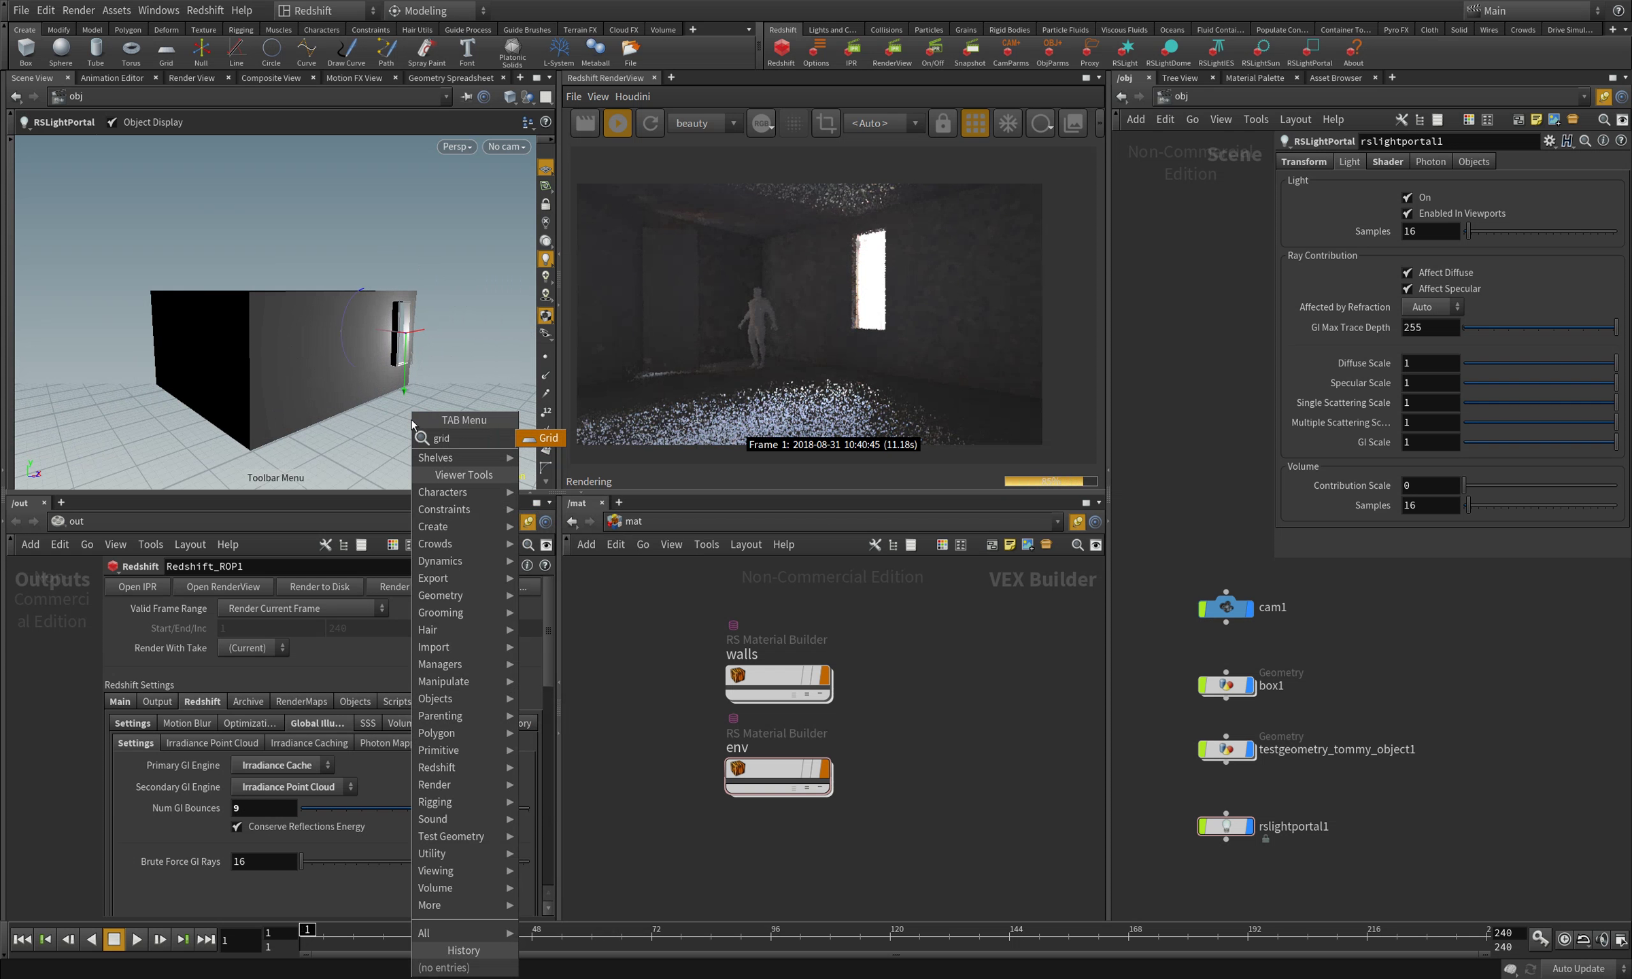
key("Return")
left_click(412, 419)
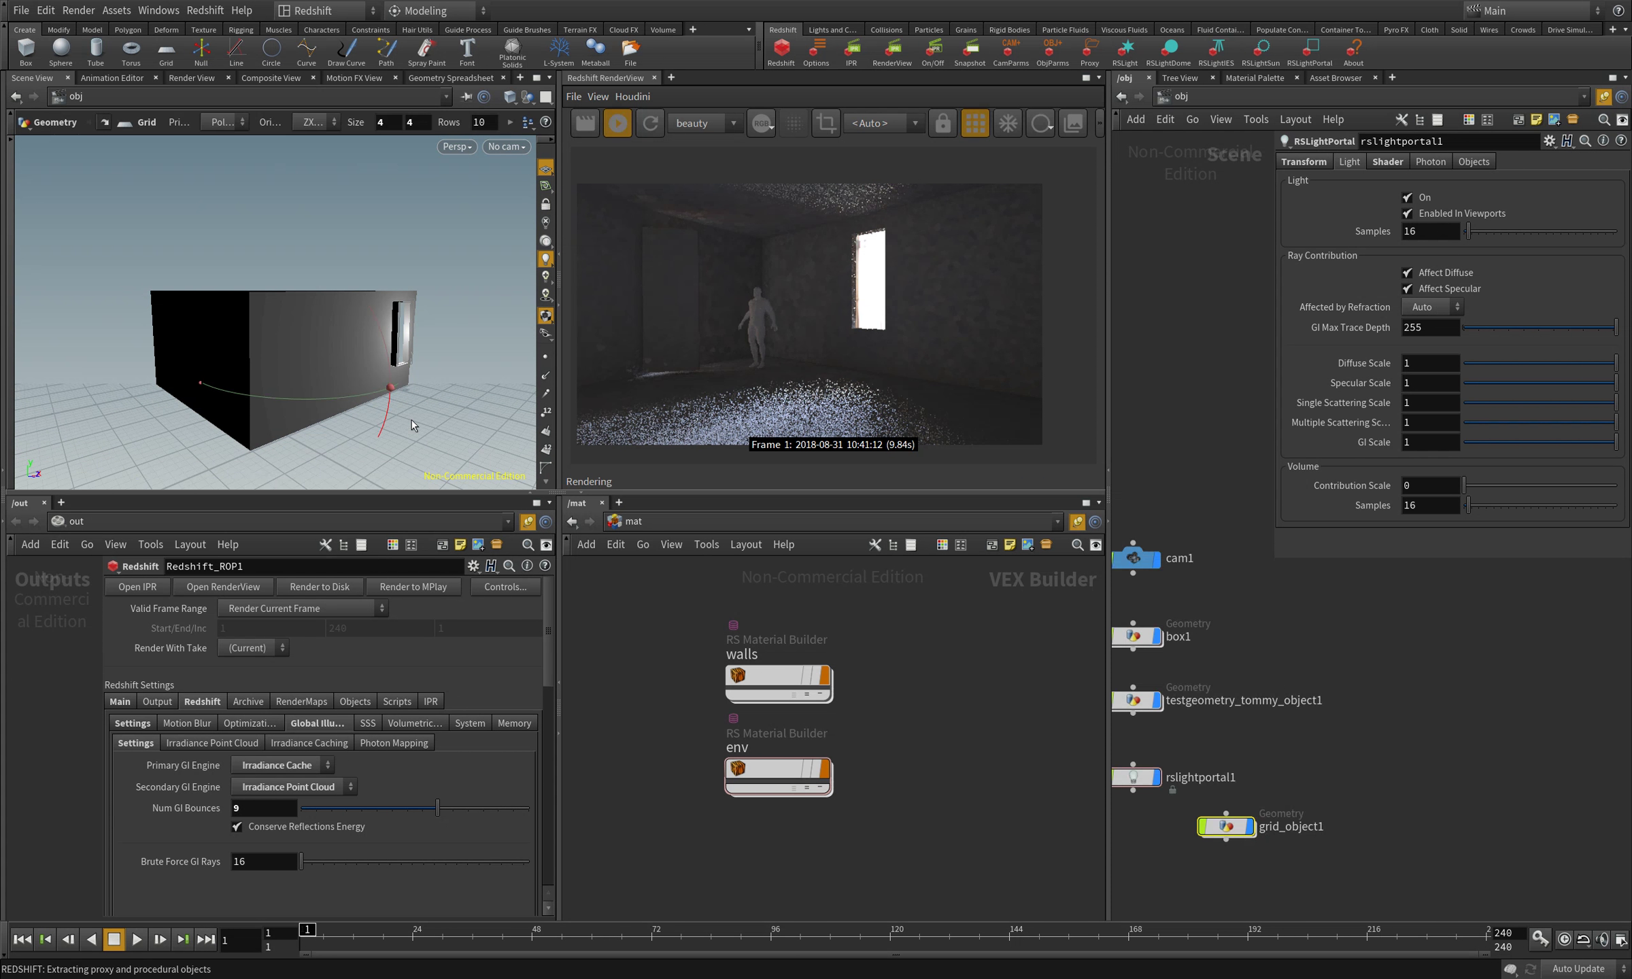
- Show the viewport in wireframe, stop the interactive render and stand the grid upright
key("w")
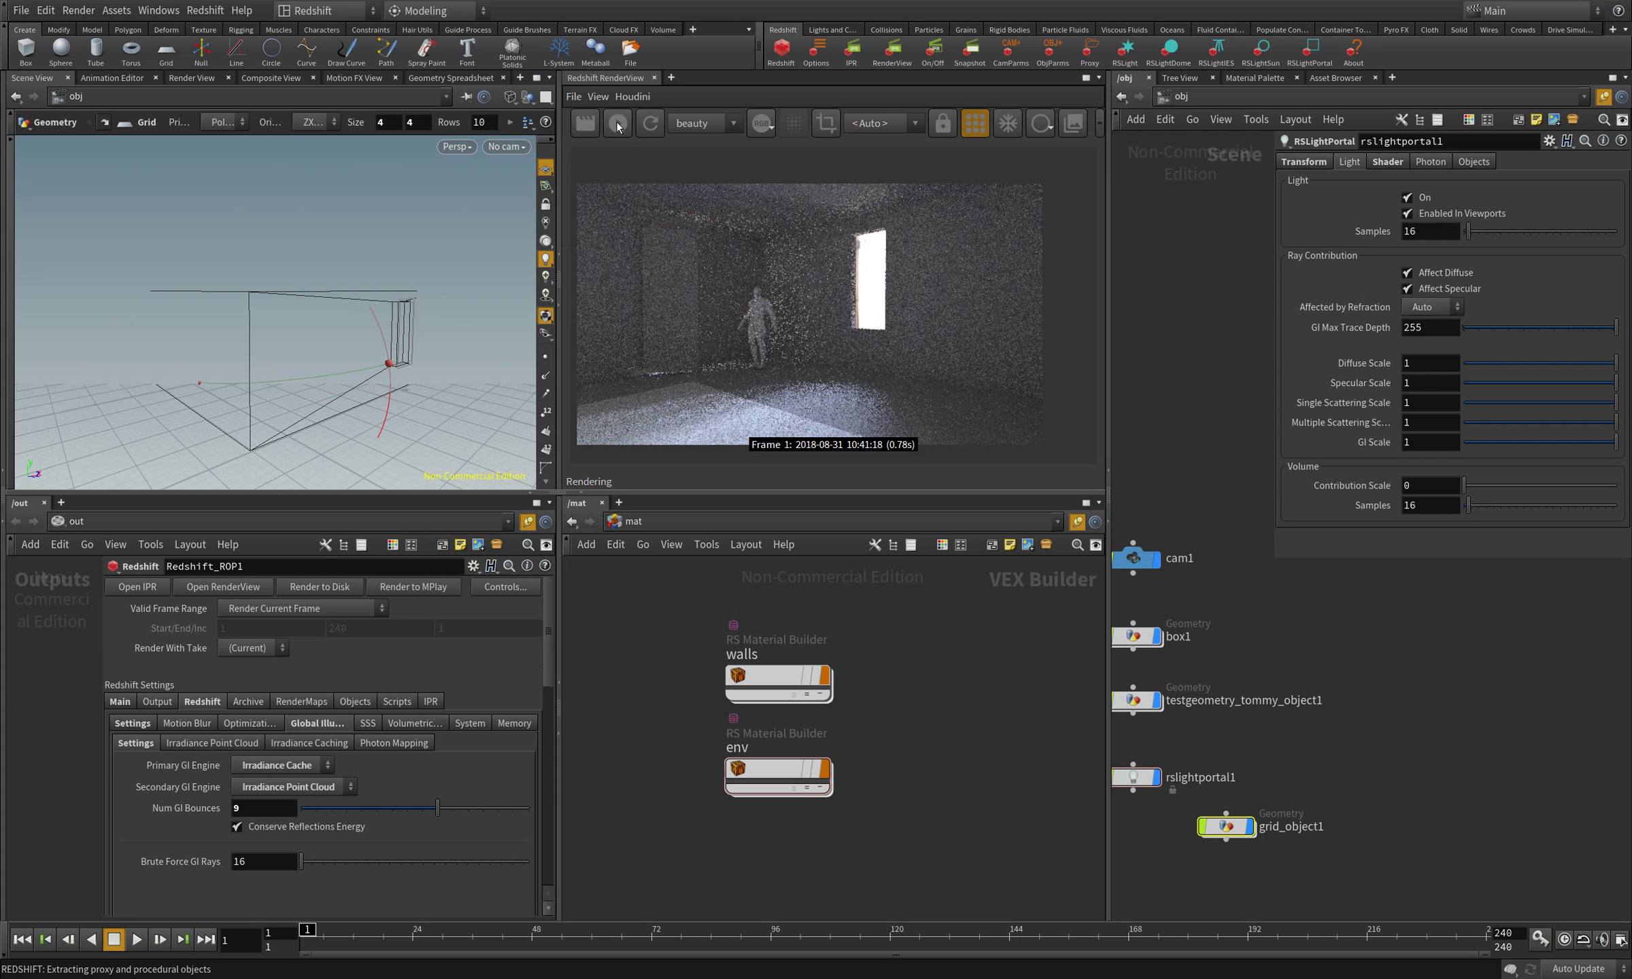
key("Escape")
mouse_move(327, 361)
left_mouse_down()
mouse_move(457, 375)
mouse_move(299, 374)
left_mouse_up()
key("Return")
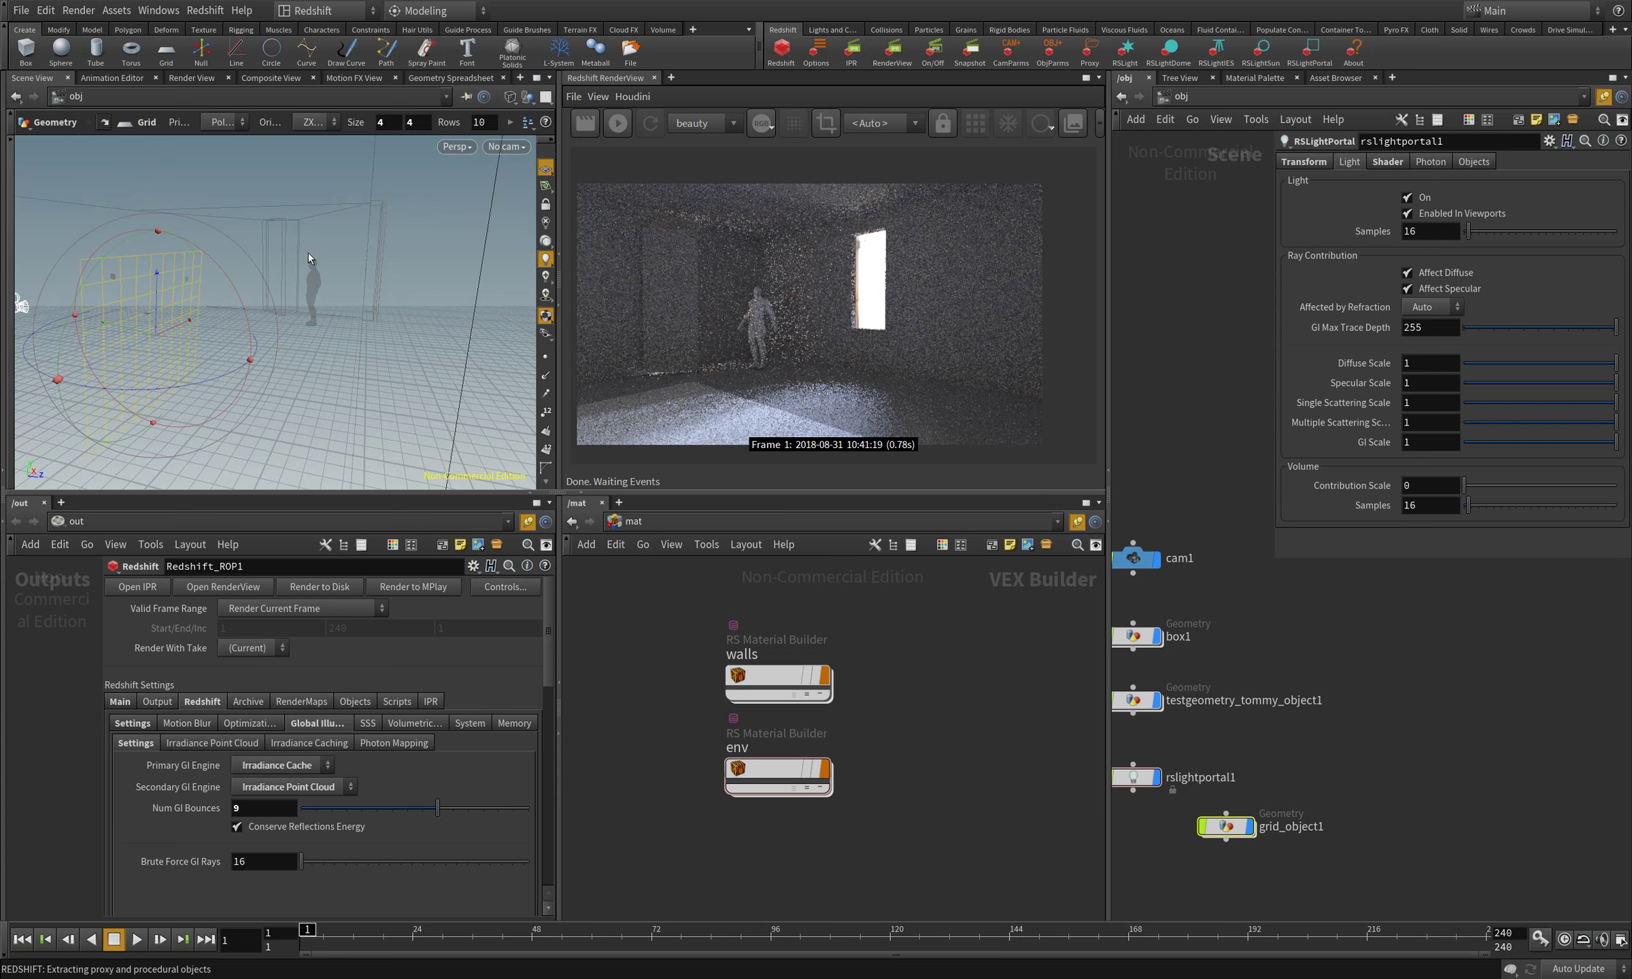
- Move the upright grid outside the room so it stands just in front of the window opening
key("t")
key("Escape")
left_click_drag(132, 329, 258, 299)
key("t")
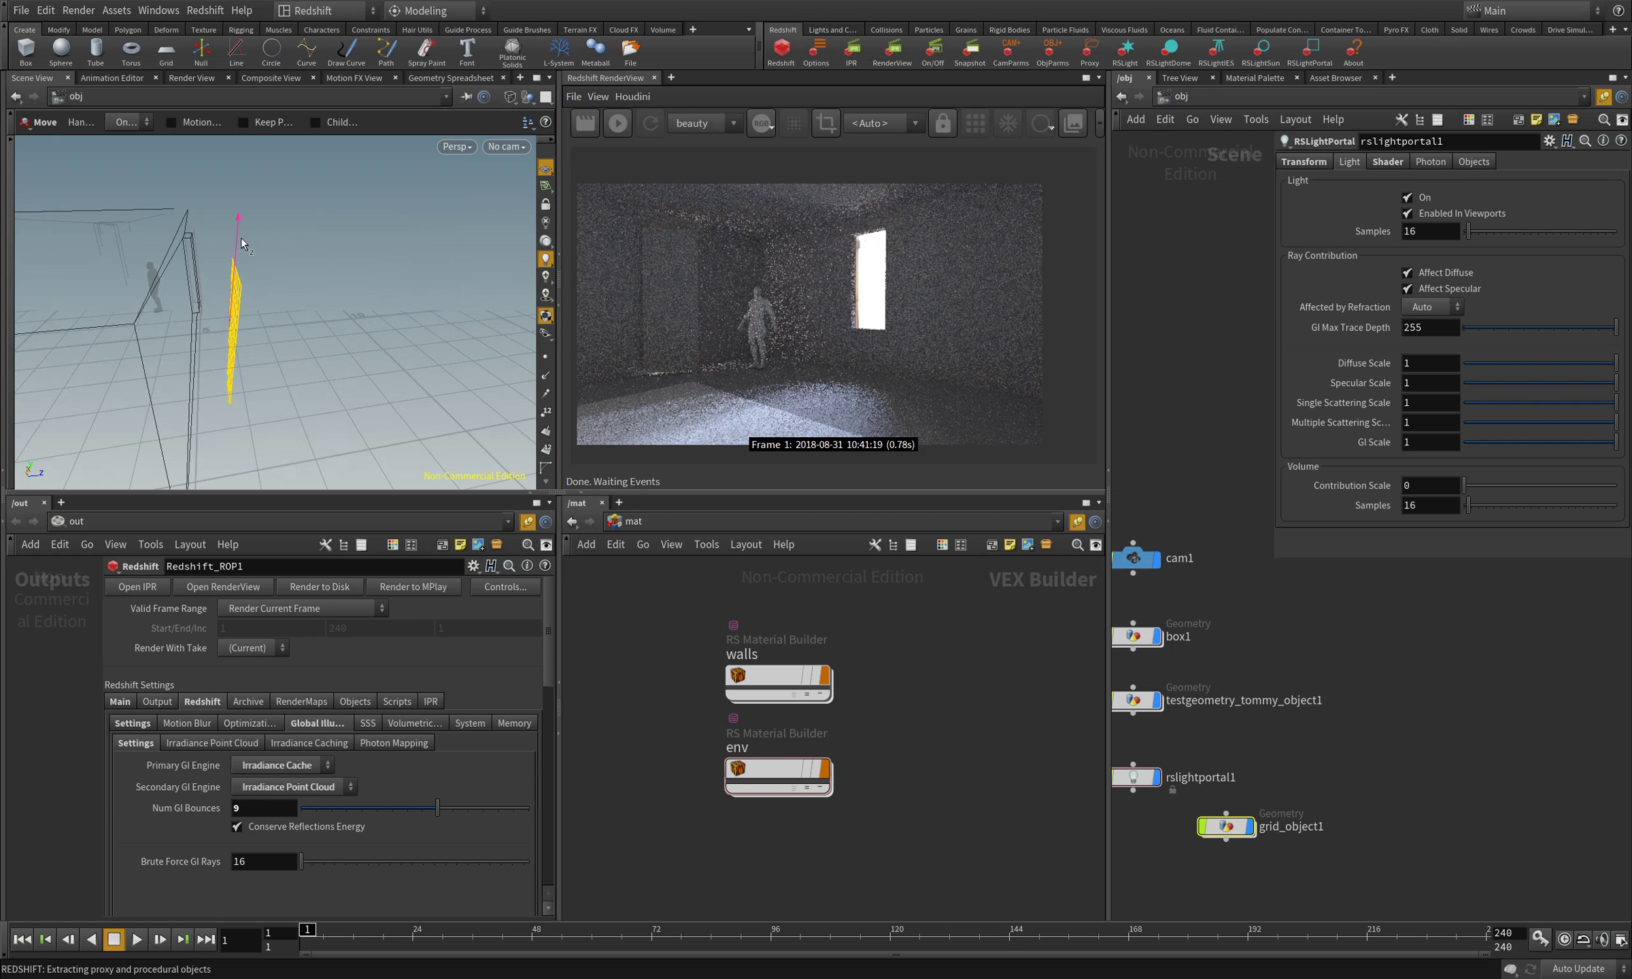
key("Escape")
left_click_drag(198, 293, 268, 317)
key("t")
key("Escape")
key("t")
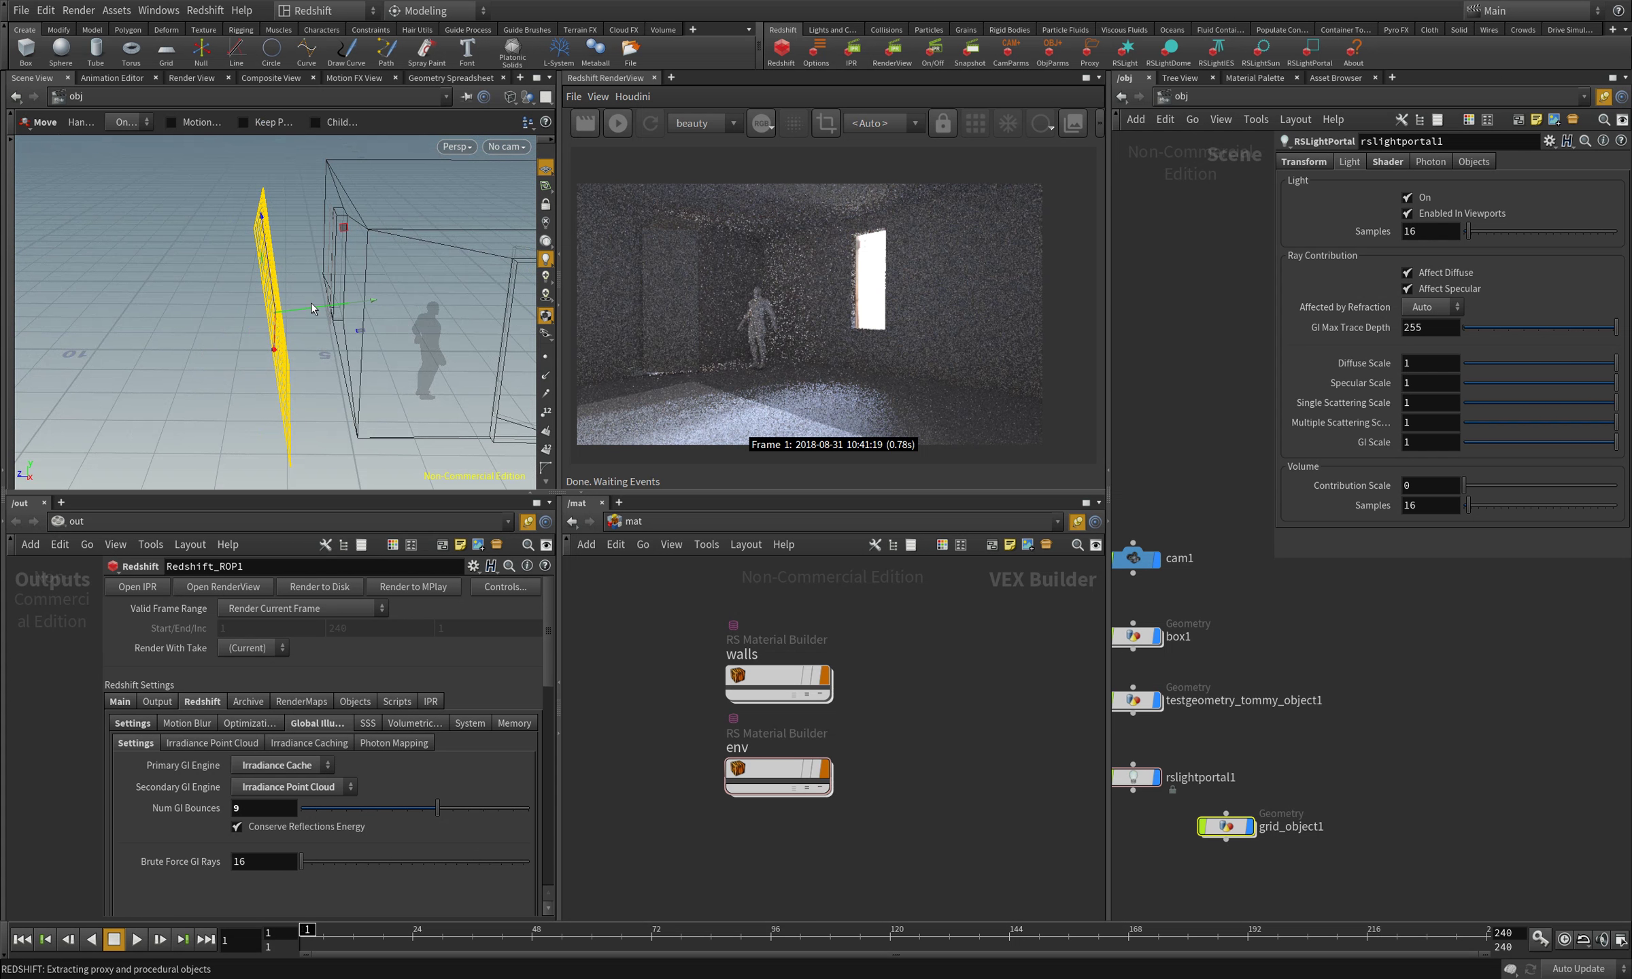
mouse_move(334, 308)
left_mouse_down()
mouse_move(375, 300)
mouse_move(332, 320)
left_mouse_up()
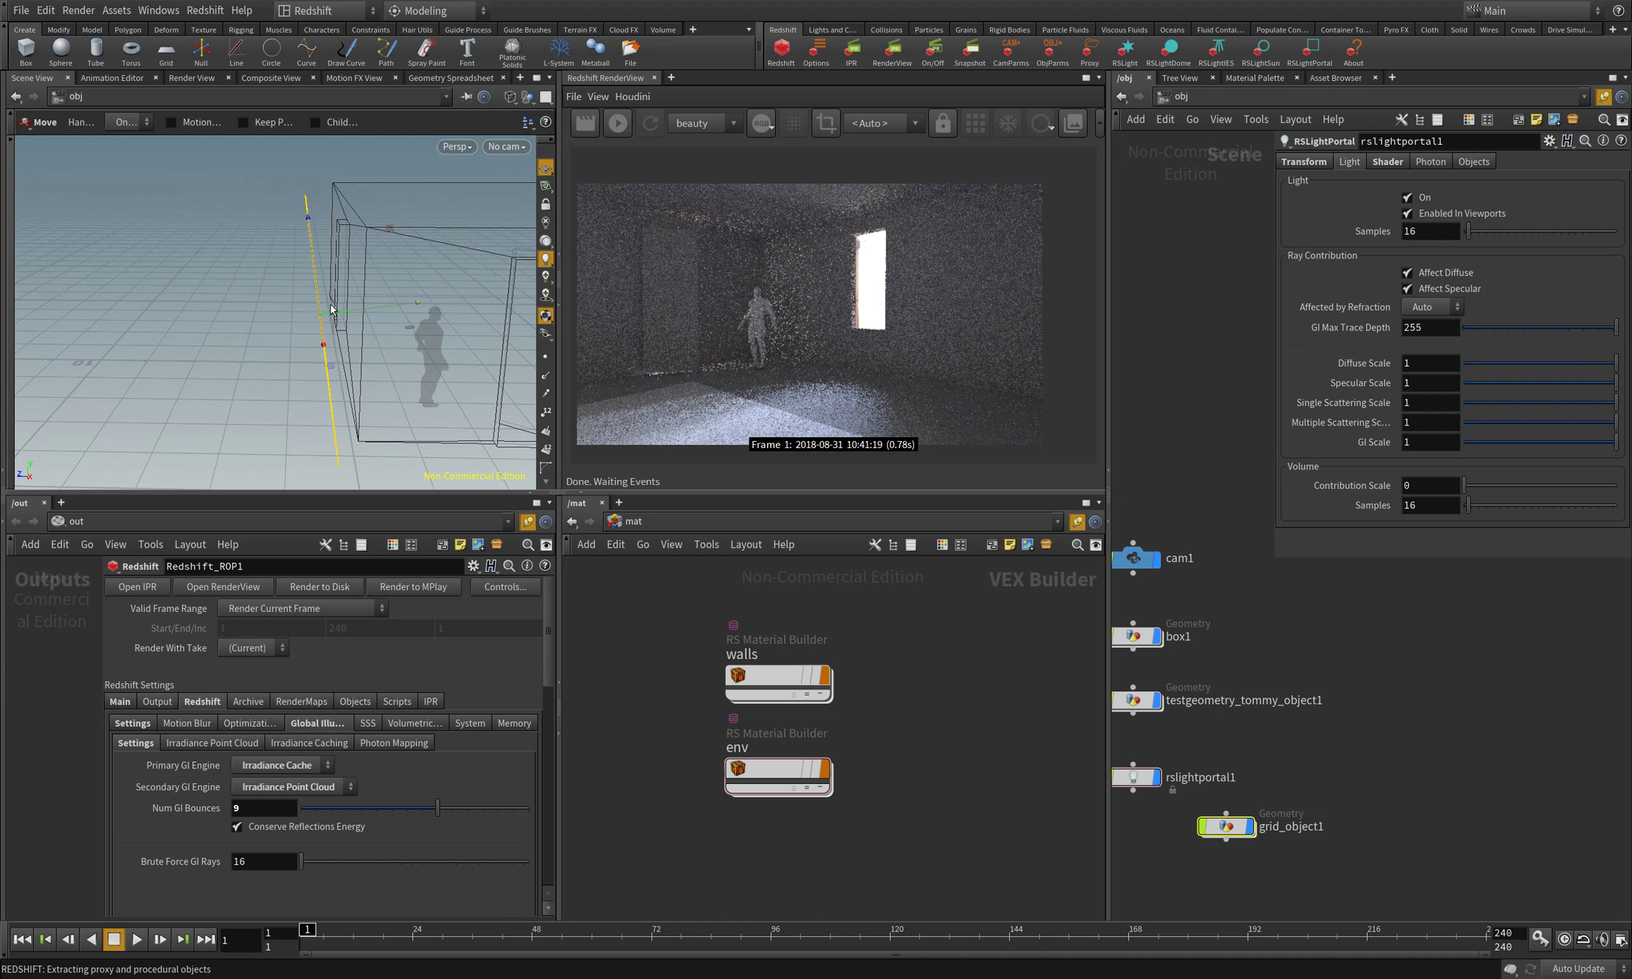
- Rotate the grid so it stands straight upright in front of the window opening
key("r")
left_click(352, 215)
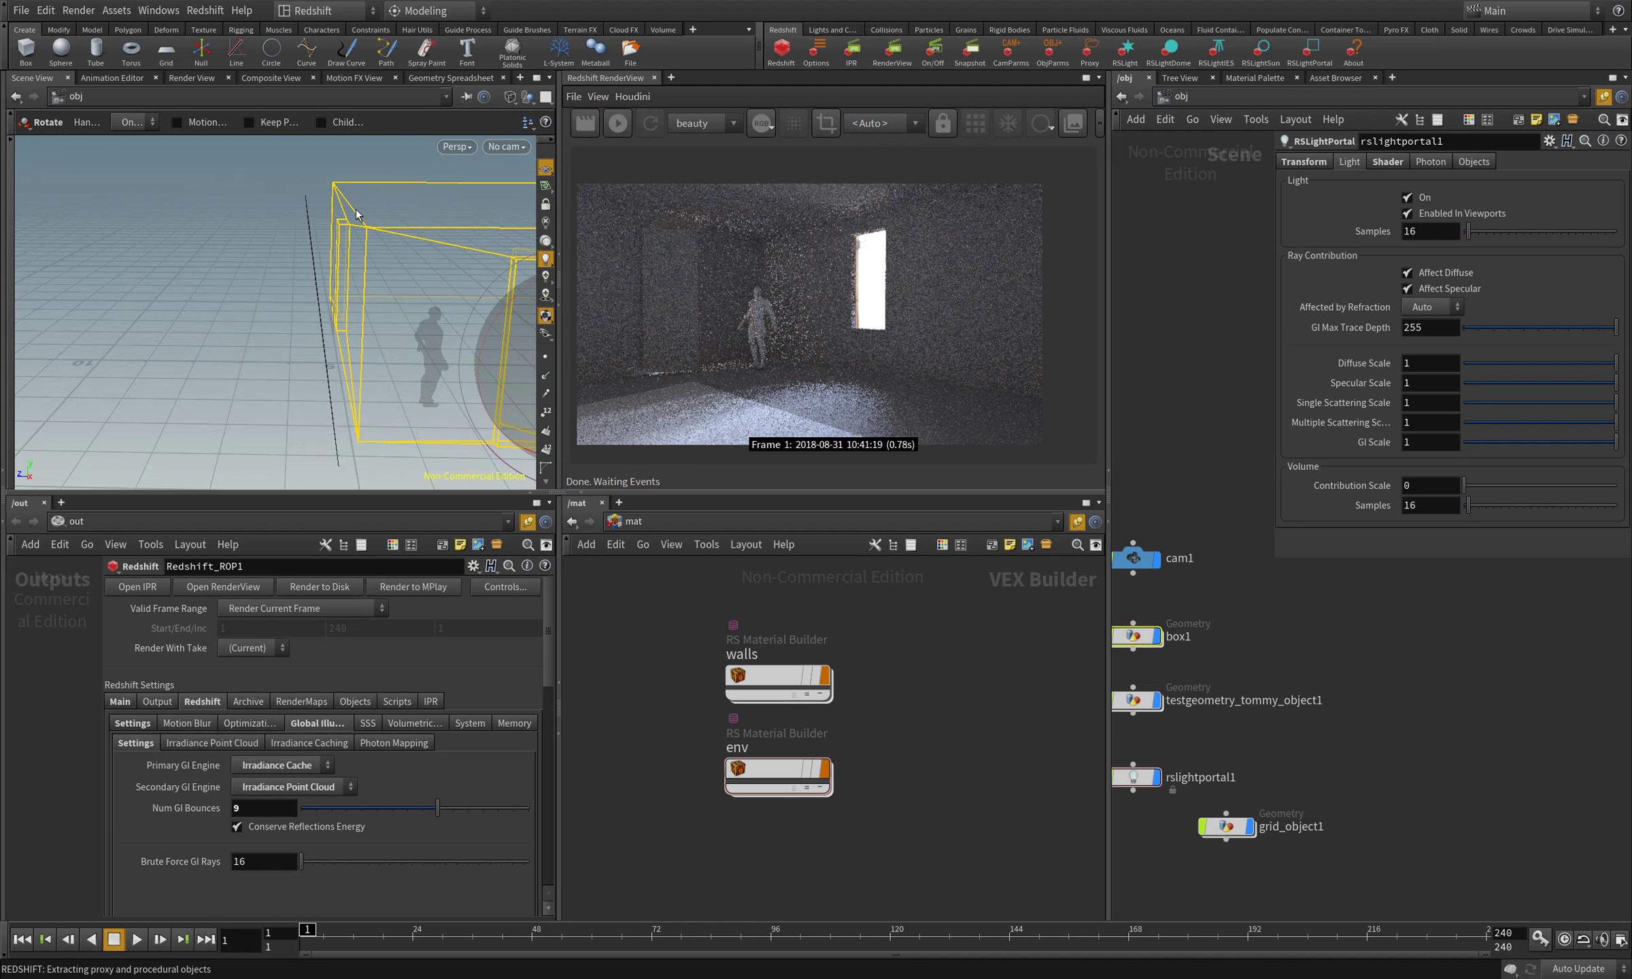
left_click(306, 217)
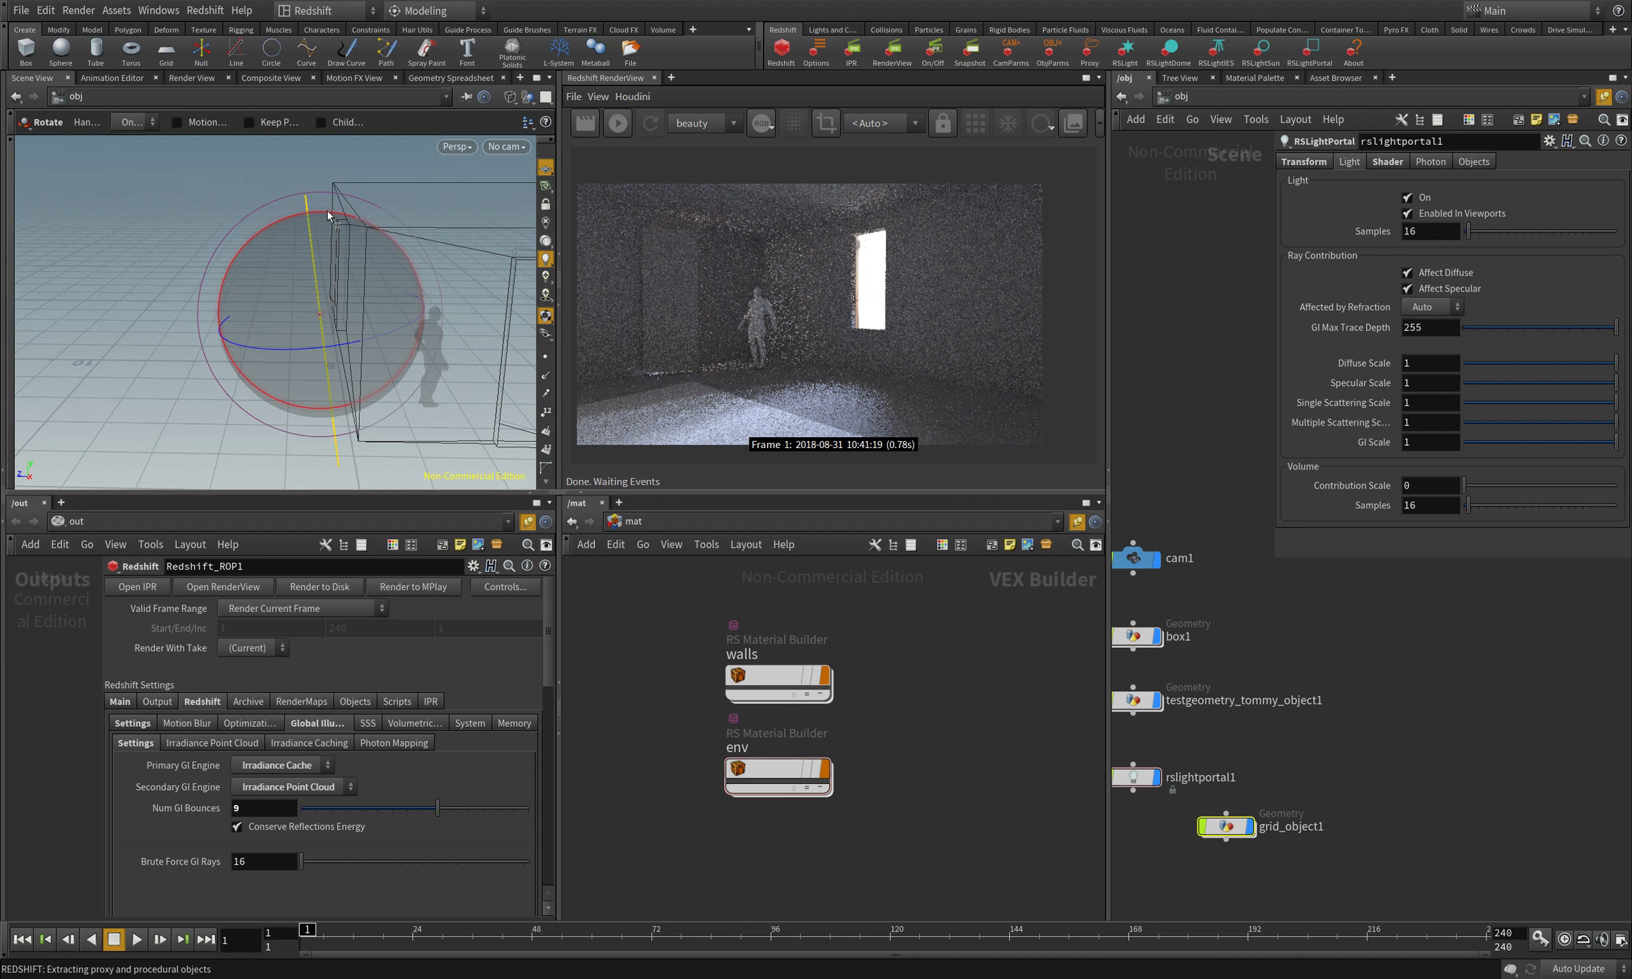
left_click_drag(261, 228, 269, 223)
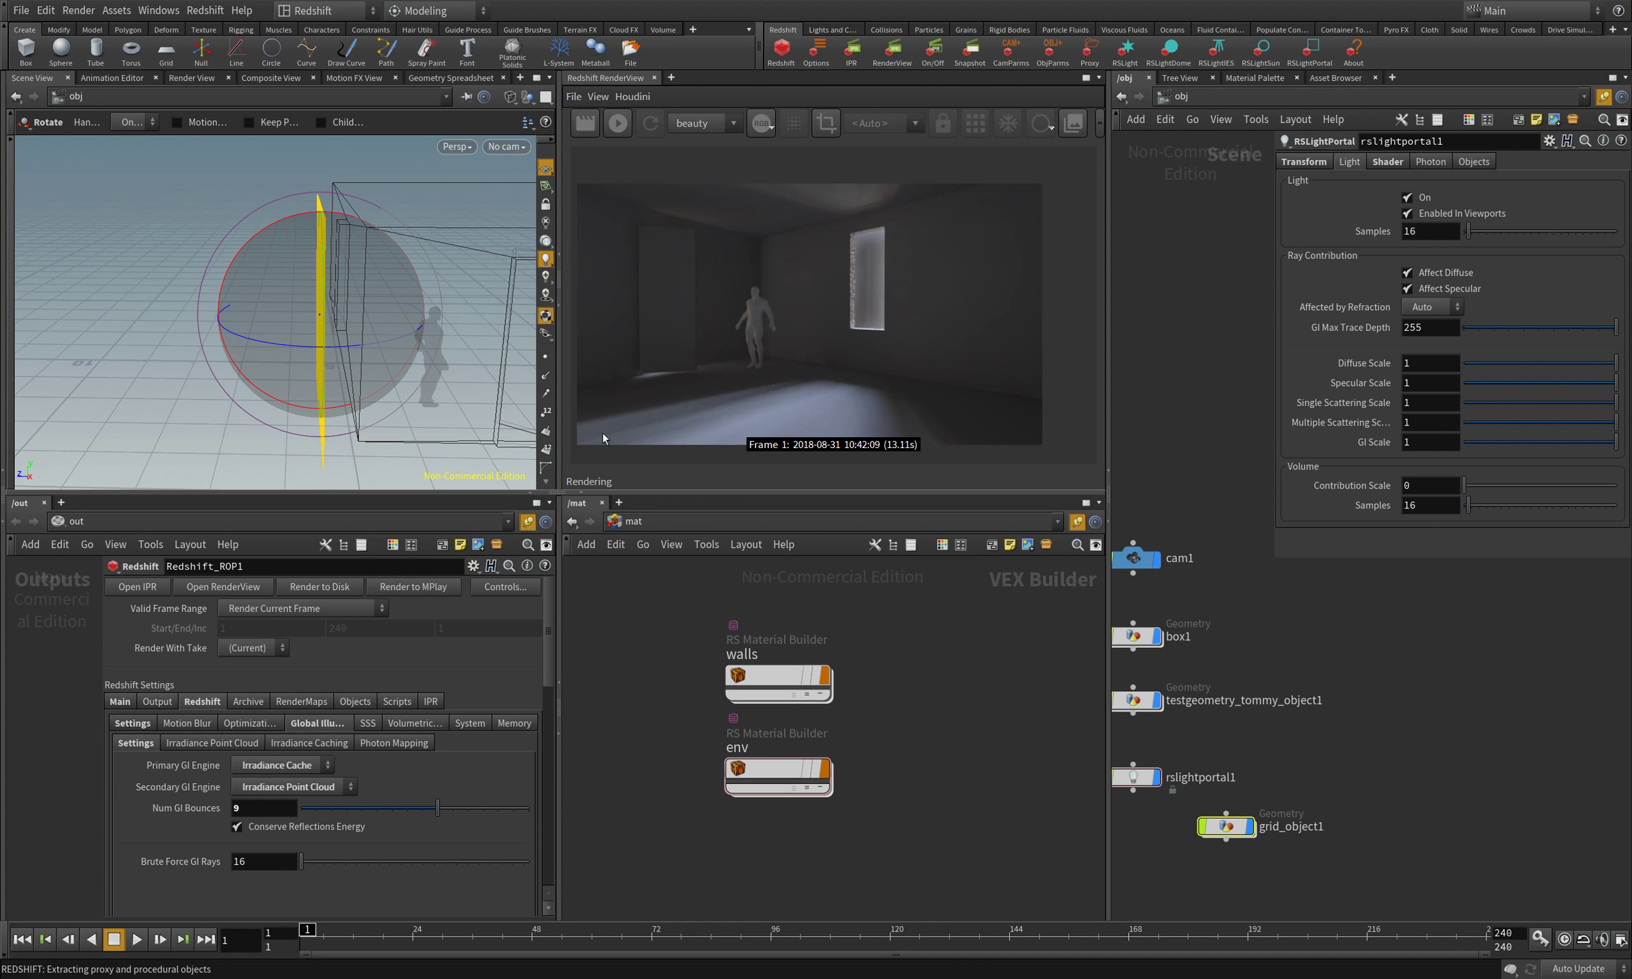
- Examine the noise around the window in the render and review the light portal's shader, light and transform settings
scroll(866, 288, "up", 4)
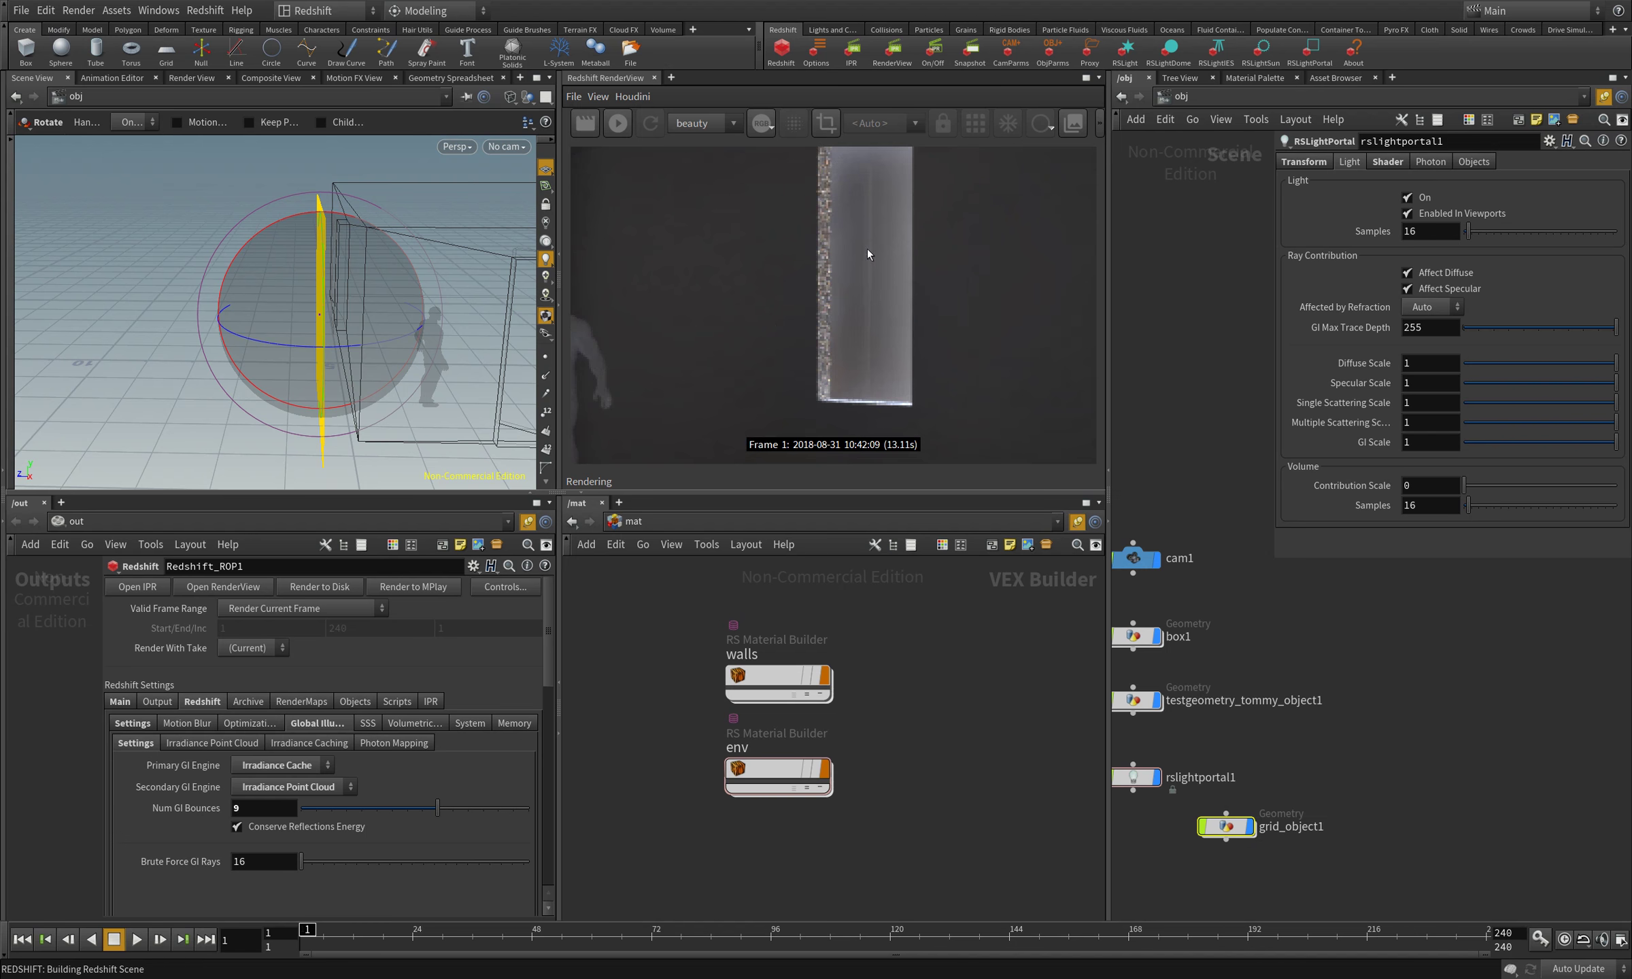
scroll(881, 326, "down", 3)
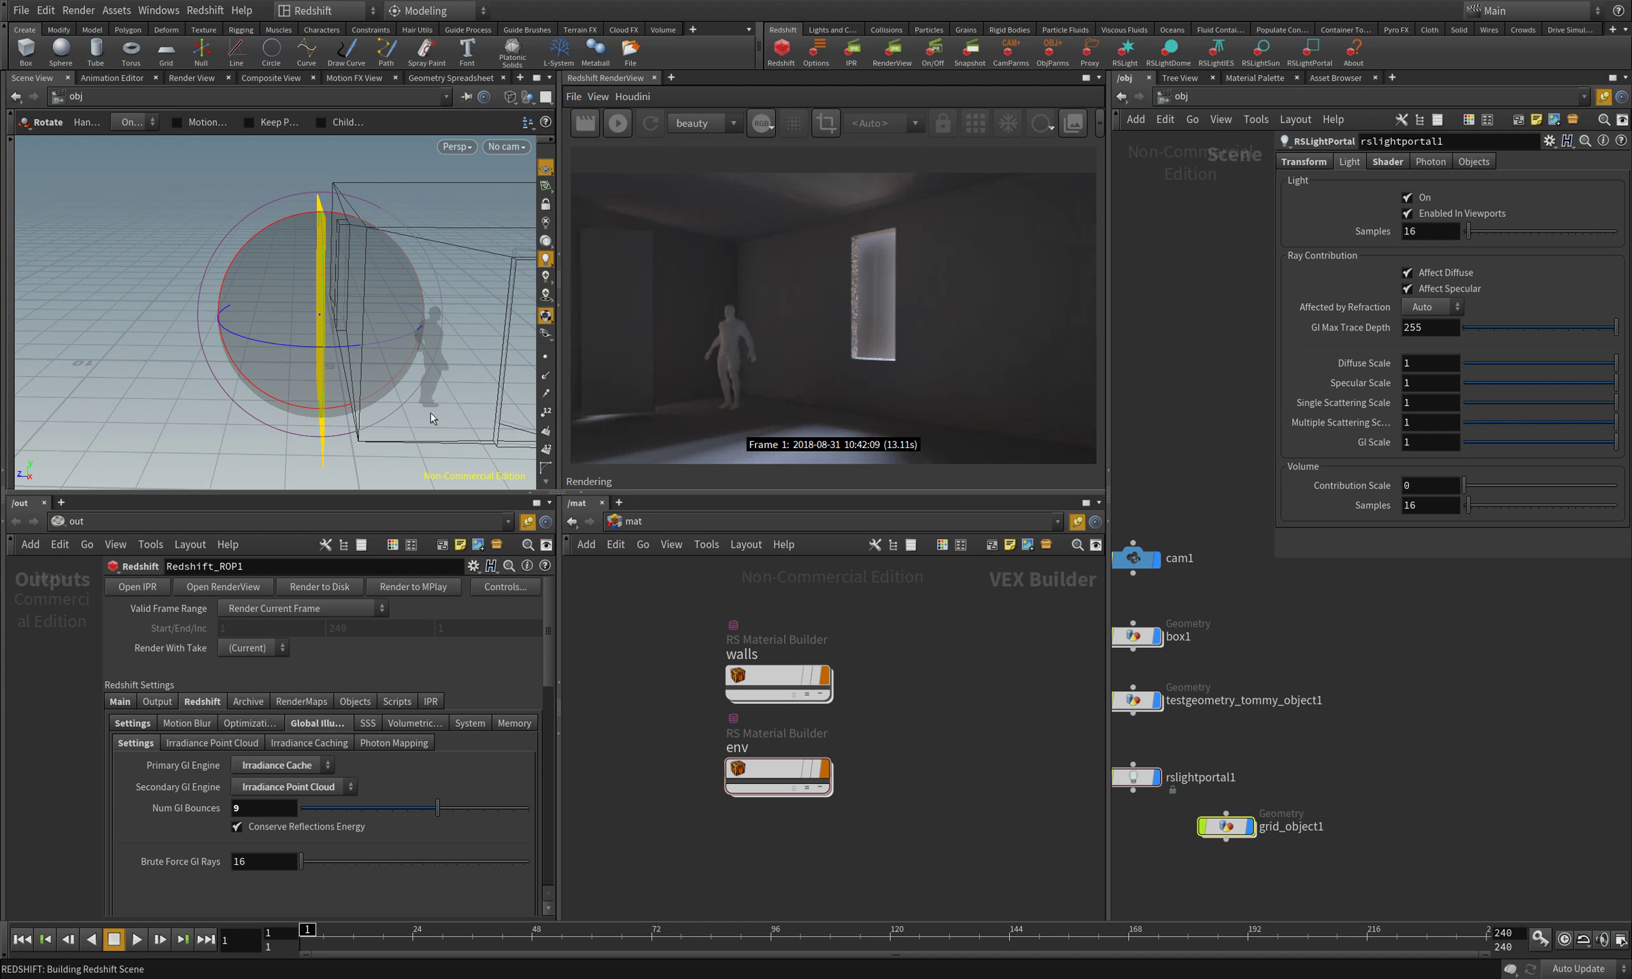
left_click(1388, 163)
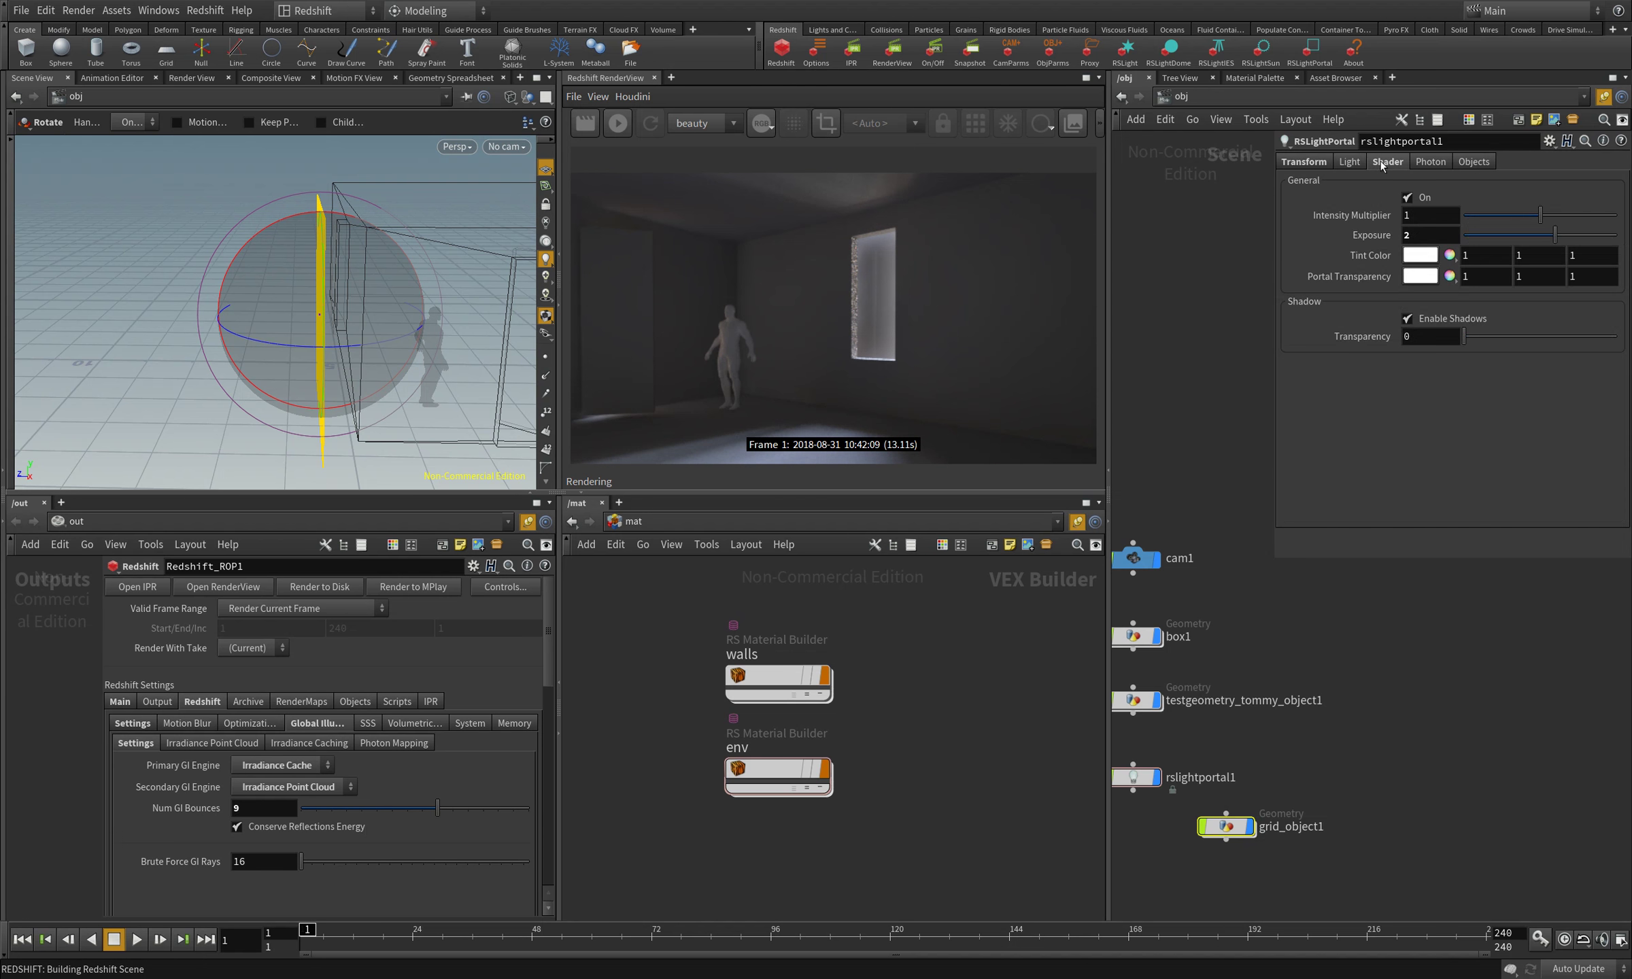
left_click(1350, 163)
left_click(1304, 162)
left_click(1349, 162)
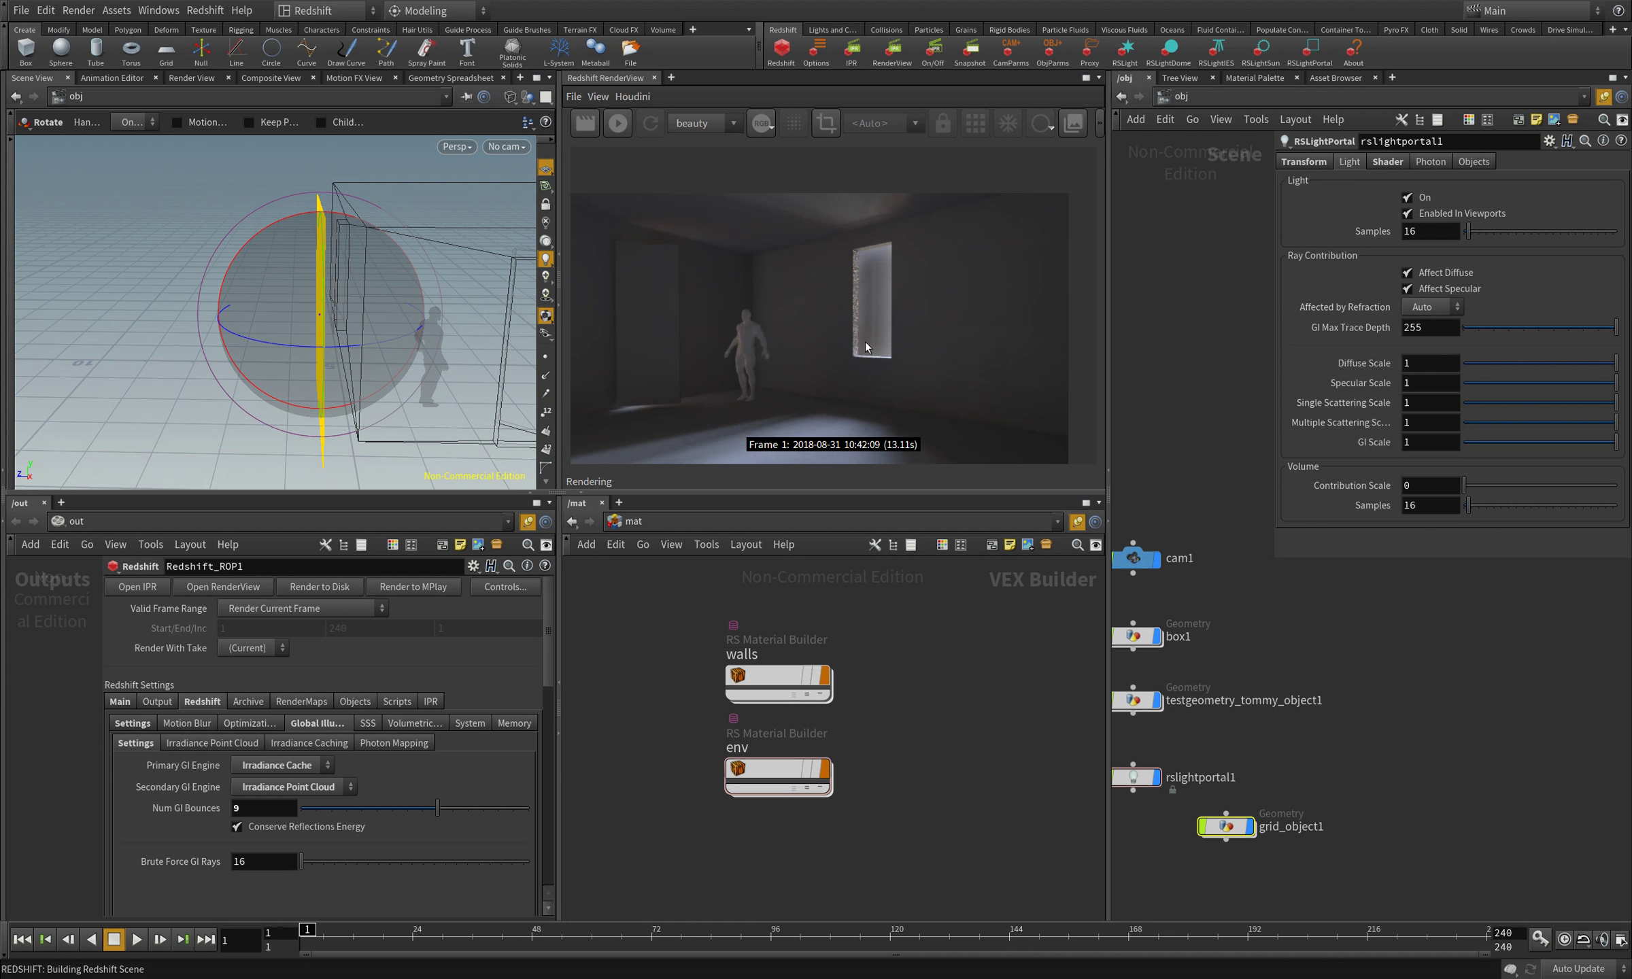
scroll(862, 357, "up", 1)
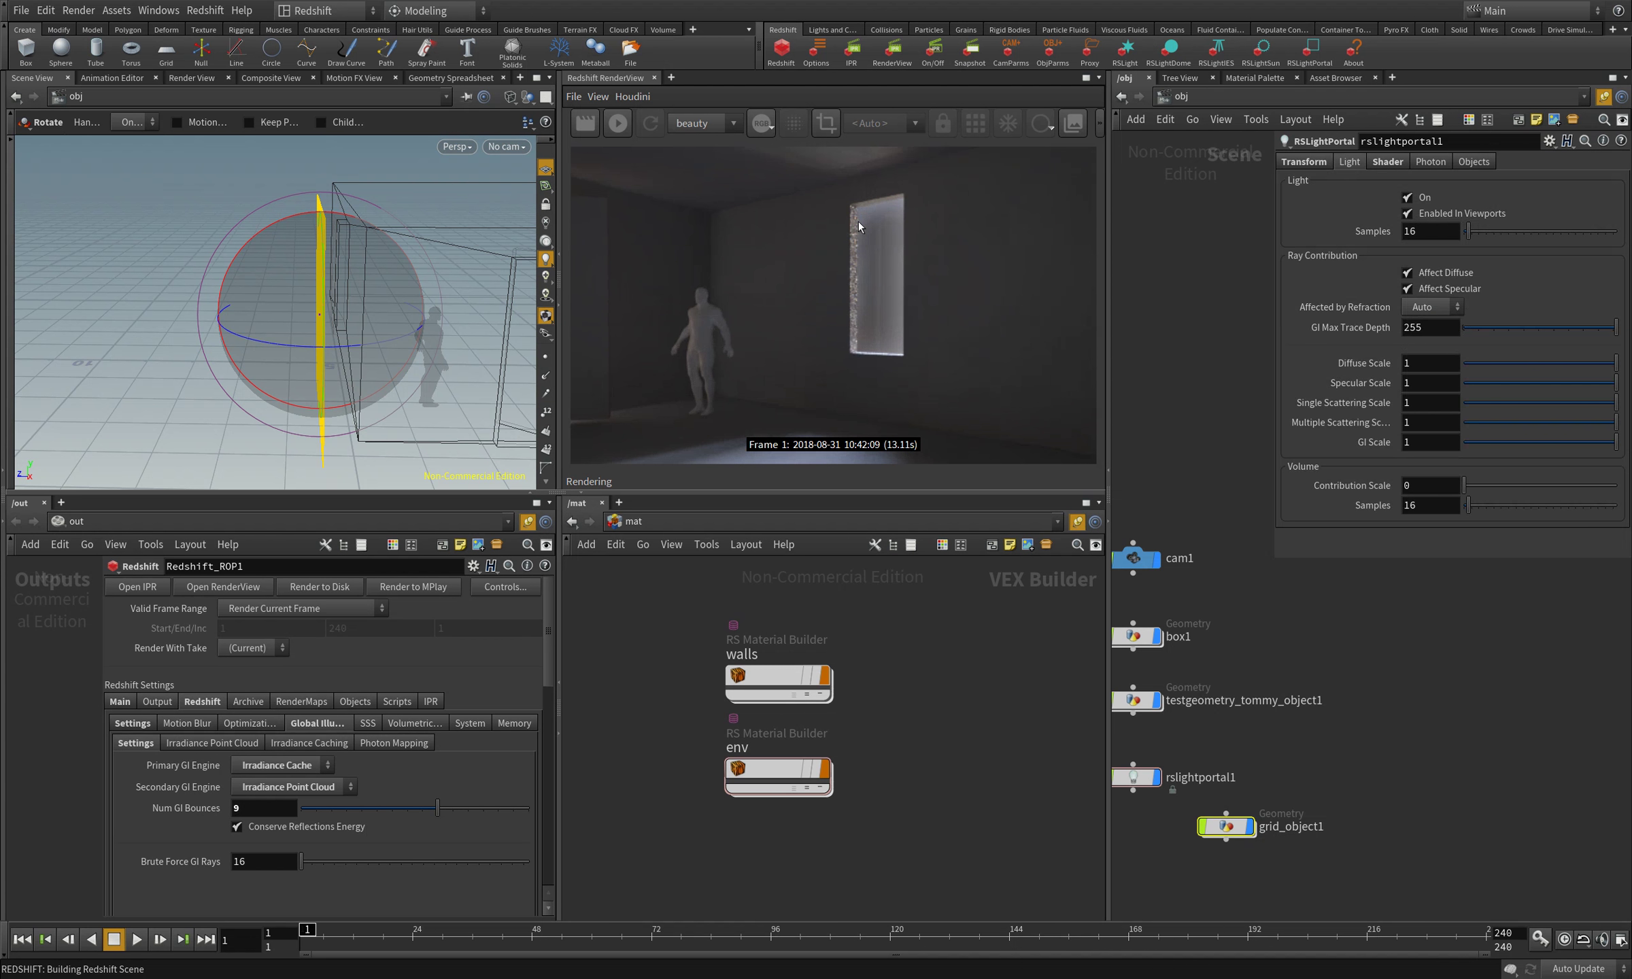
scroll(851, 299, "up", 2)
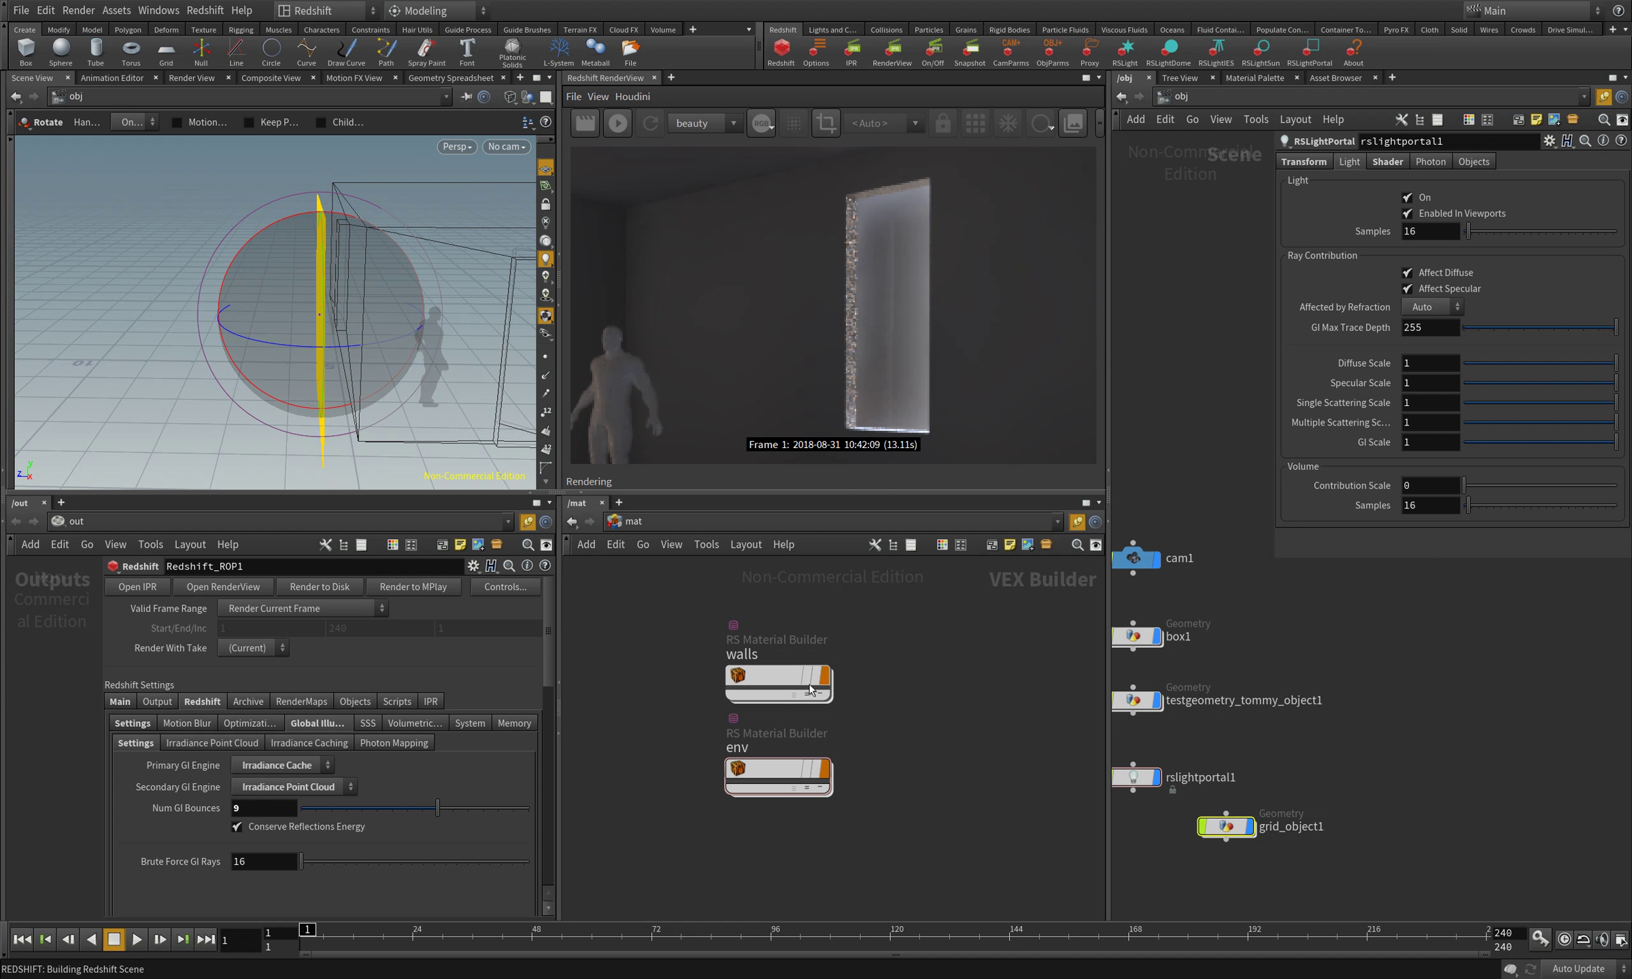
- Limit the interactive render to a region around the window and render it with the grid hidden and shown again
left_click(1250, 828)
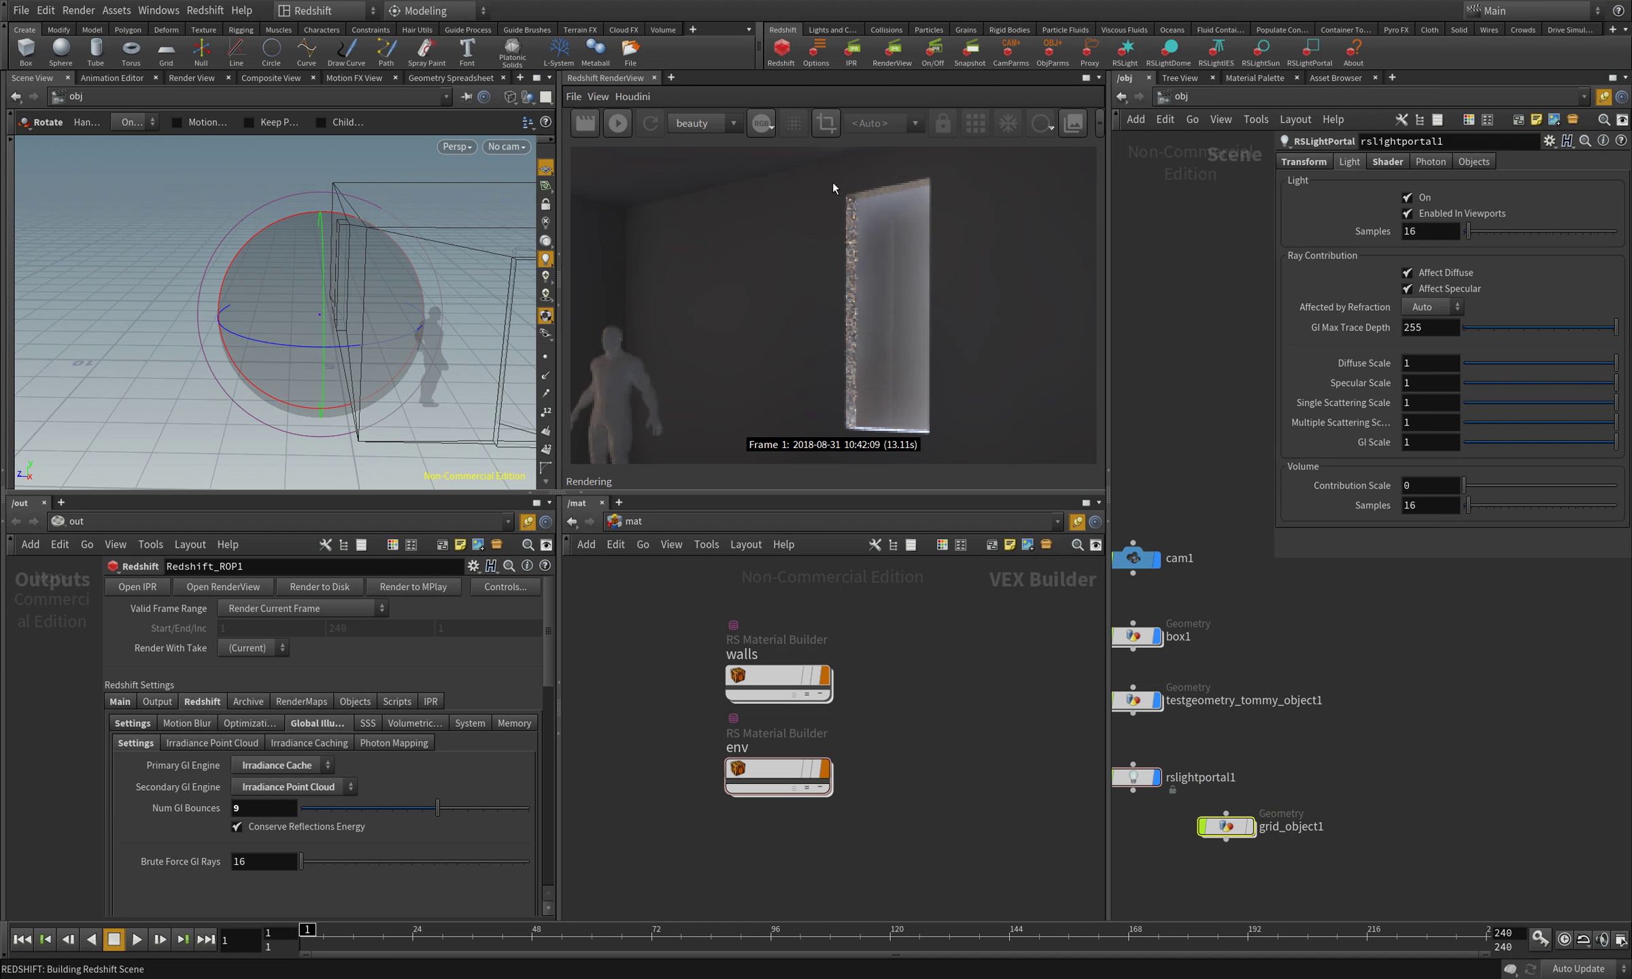
left_click_drag(829, 162, 950, 453)
left_click(619, 124)
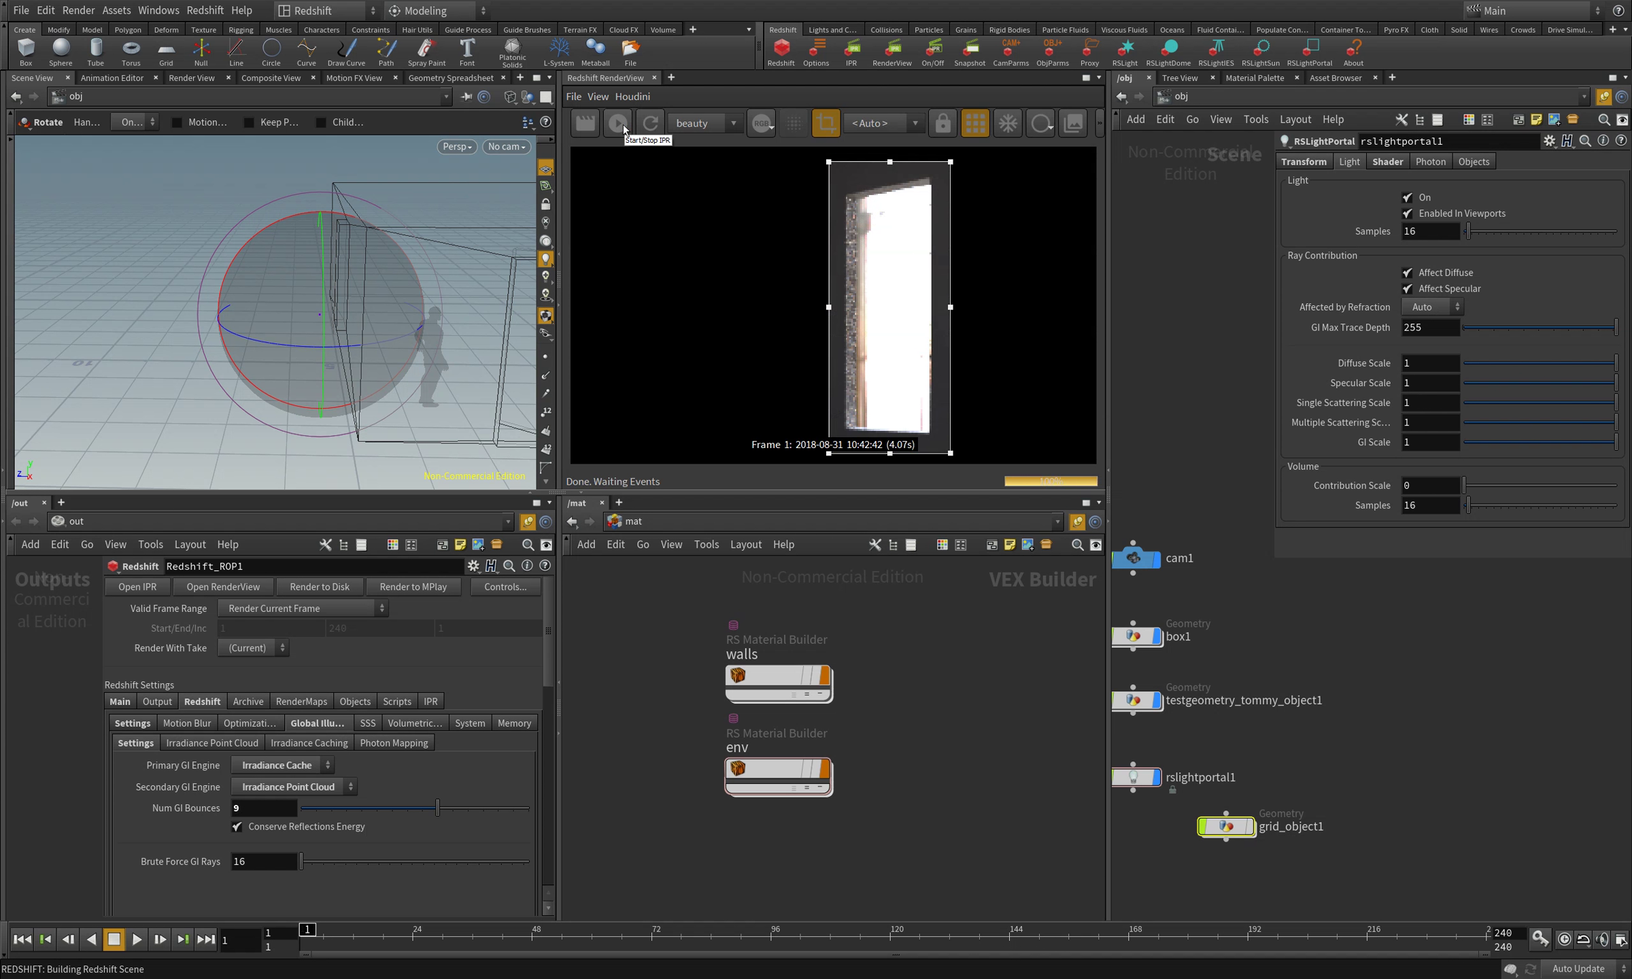
left_click(1250, 826)
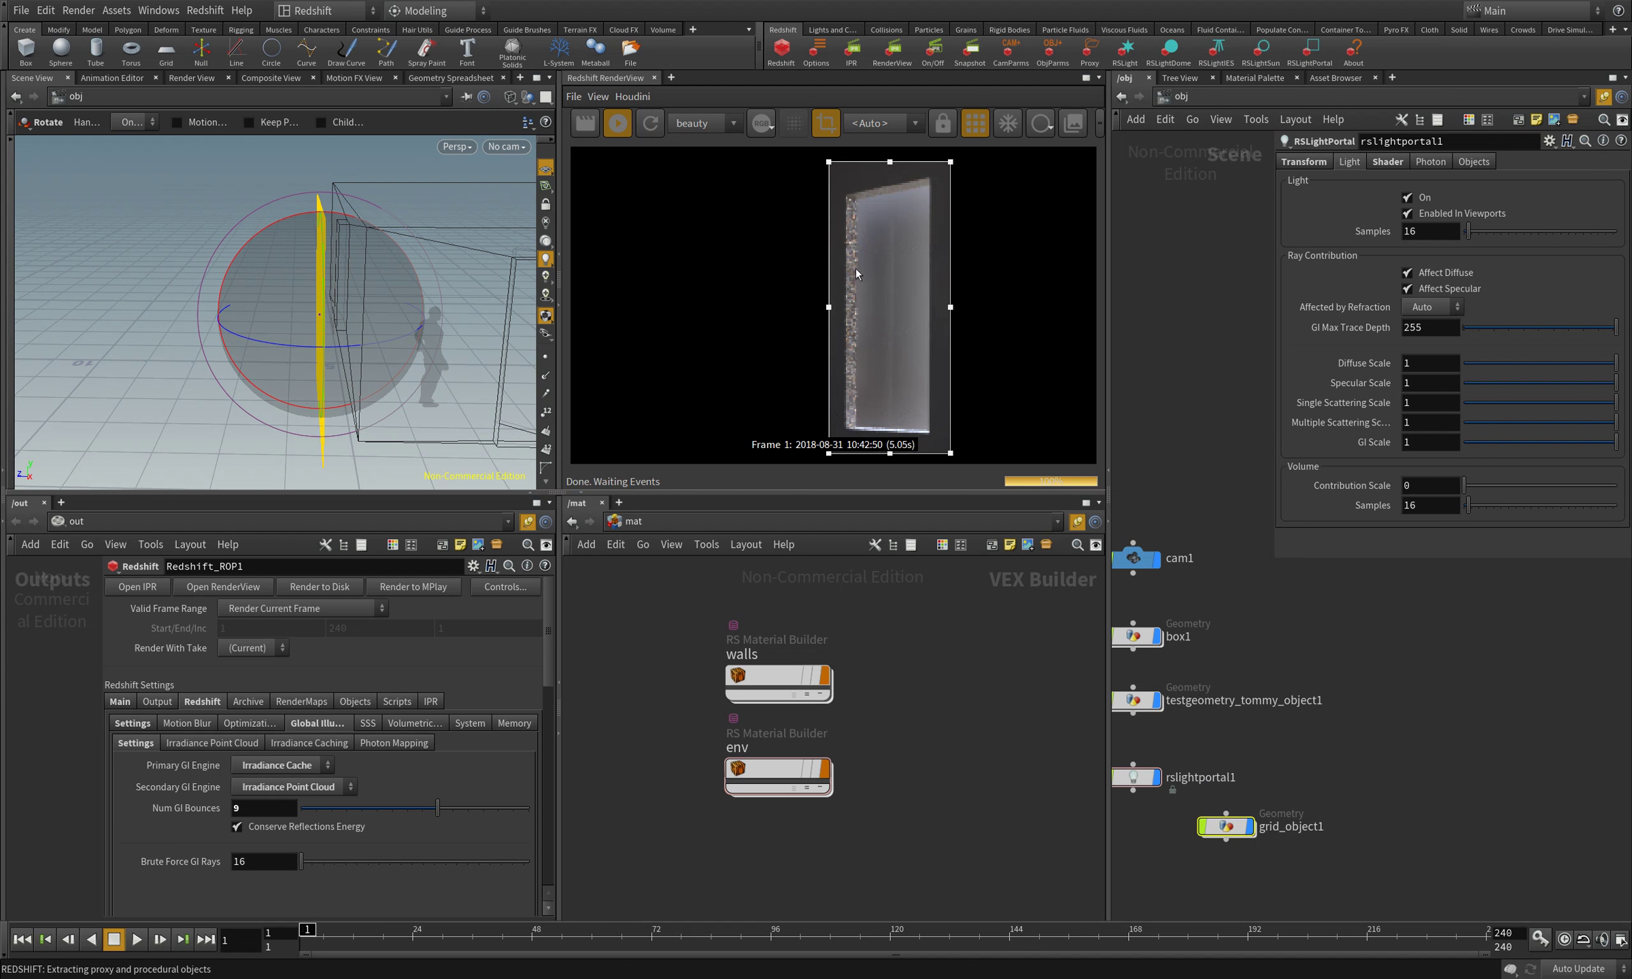
- Set the Redshift unified sampling to 16 minimum samples and 64 maximum samples
left_click(144, 726)
scroll(548, 678, "down", 3)
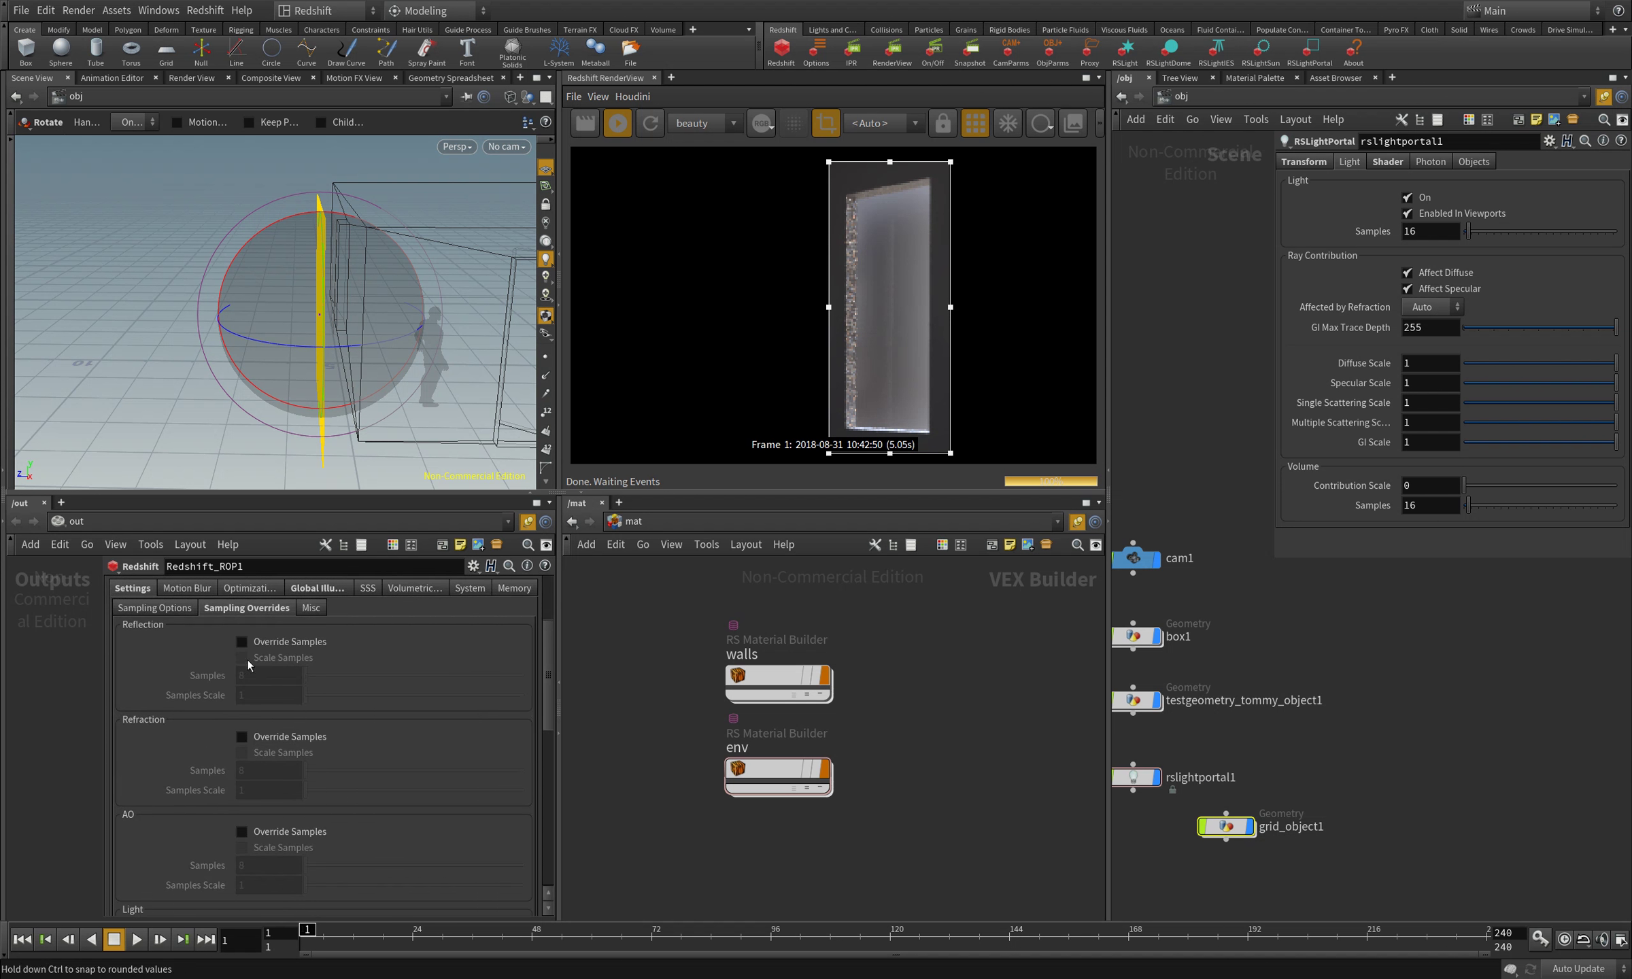
left_click(186, 615)
left_click(292, 704)
key("BackSpace")
type("16")
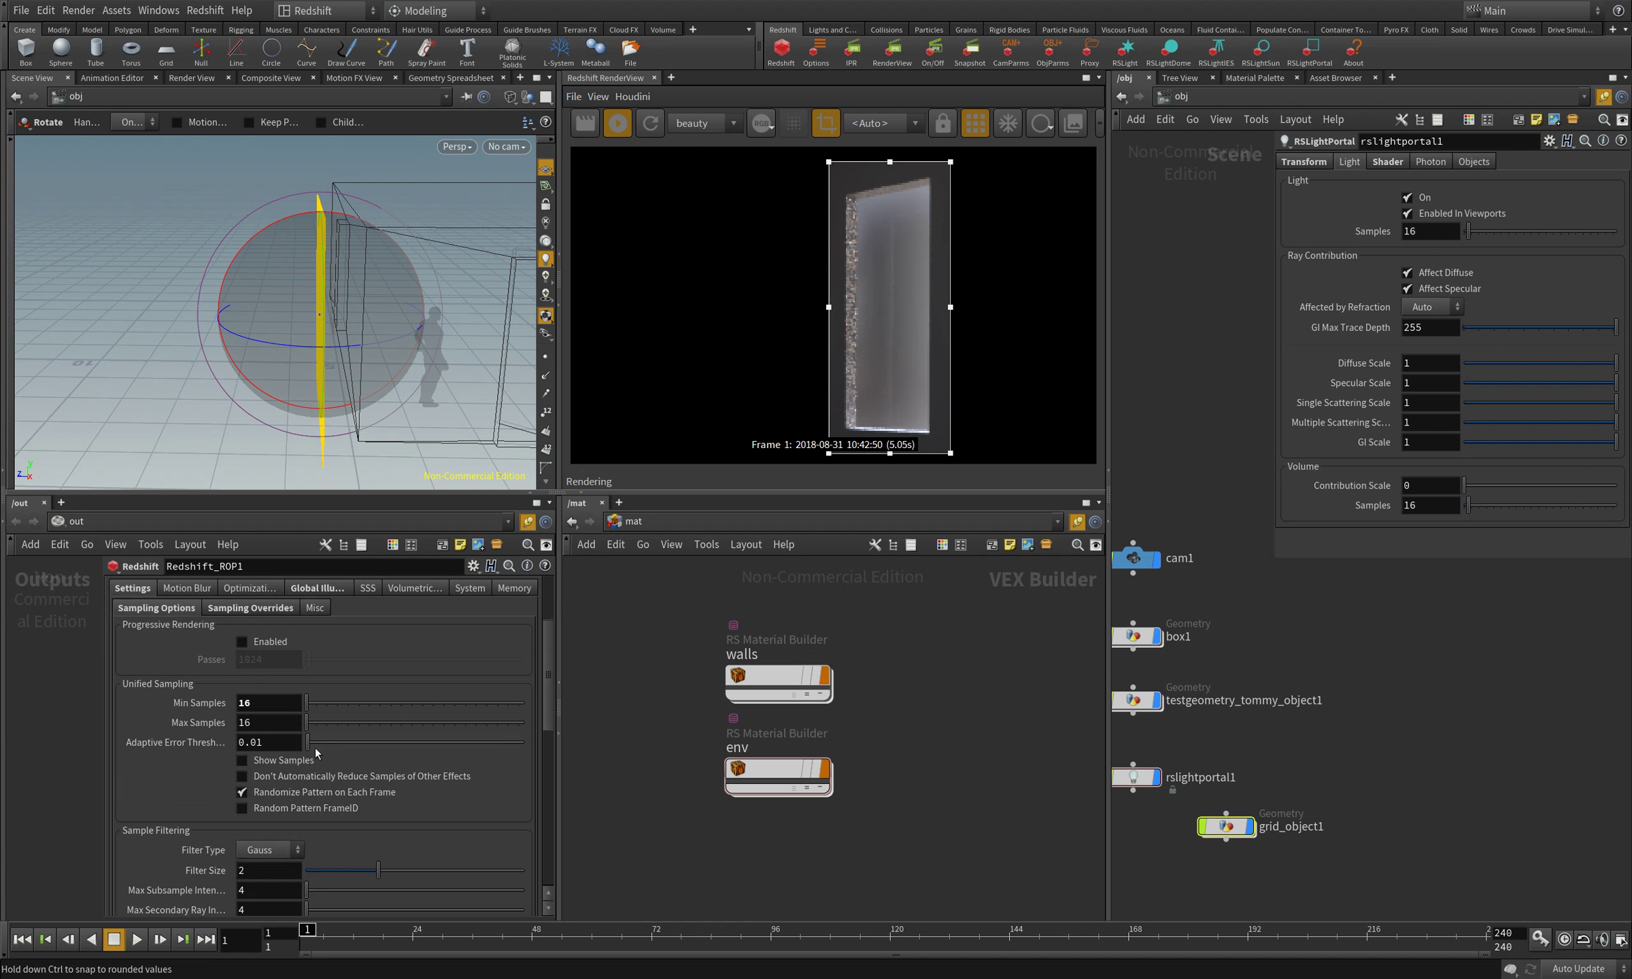
left_click(287, 722)
key("BackSpace")
key("BackSpace")
type("64")
key("Return")
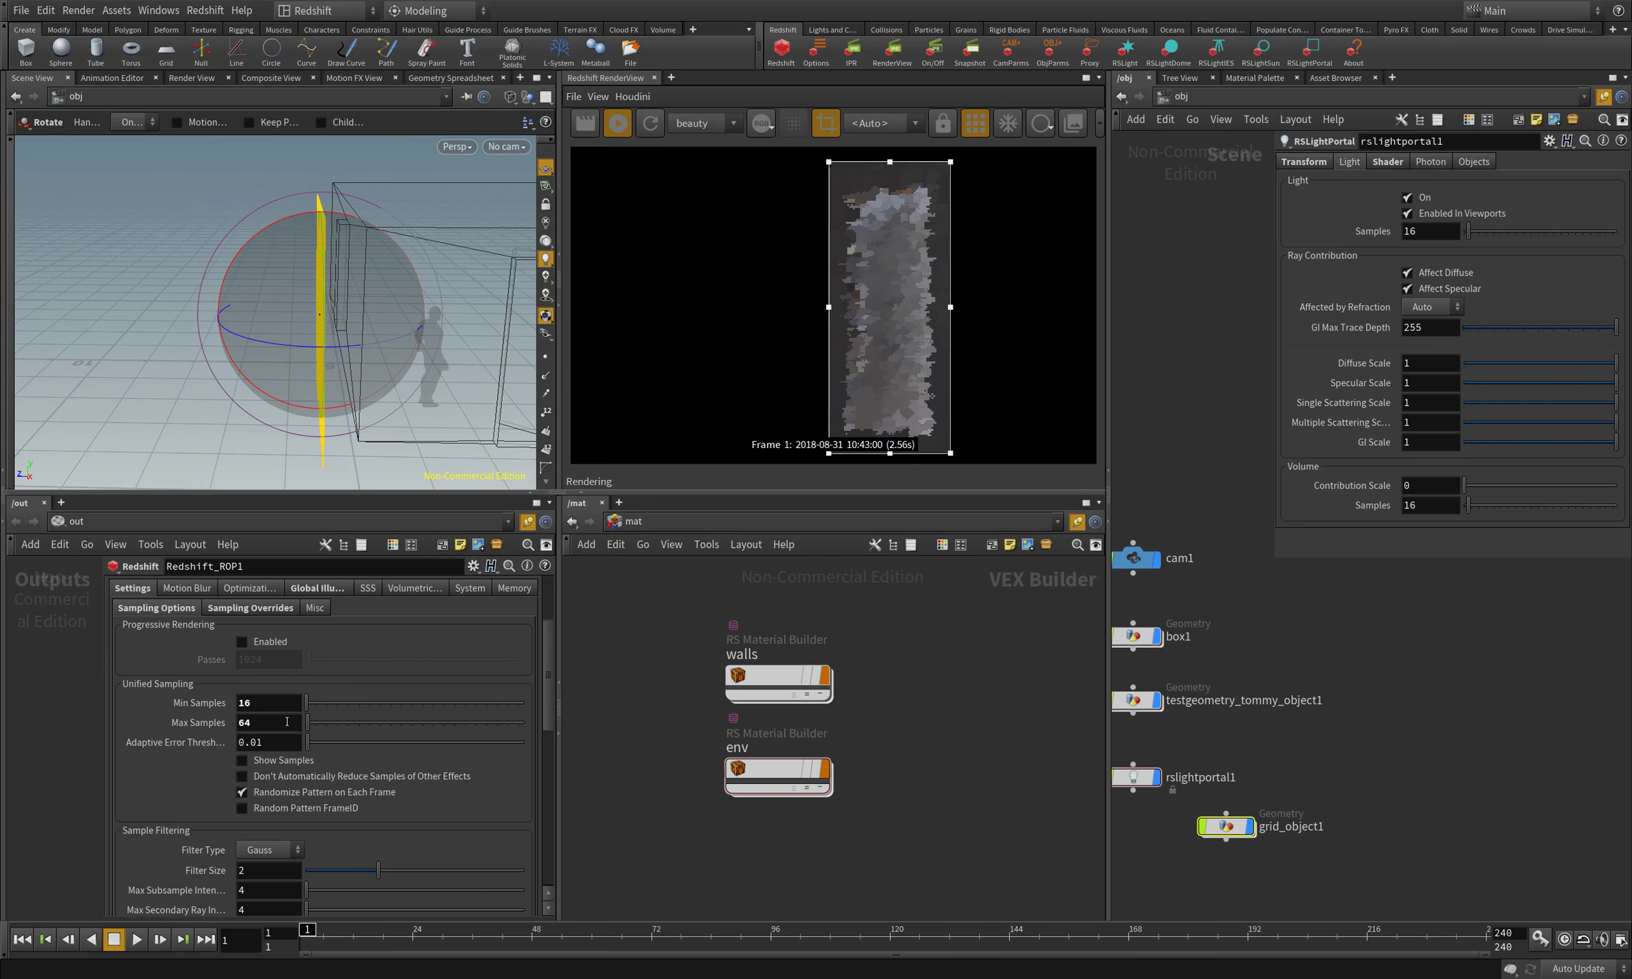
- Set the adaptive error threshold of the unified sampling to 0.002
left_click(279, 742)
key("BackSpace")
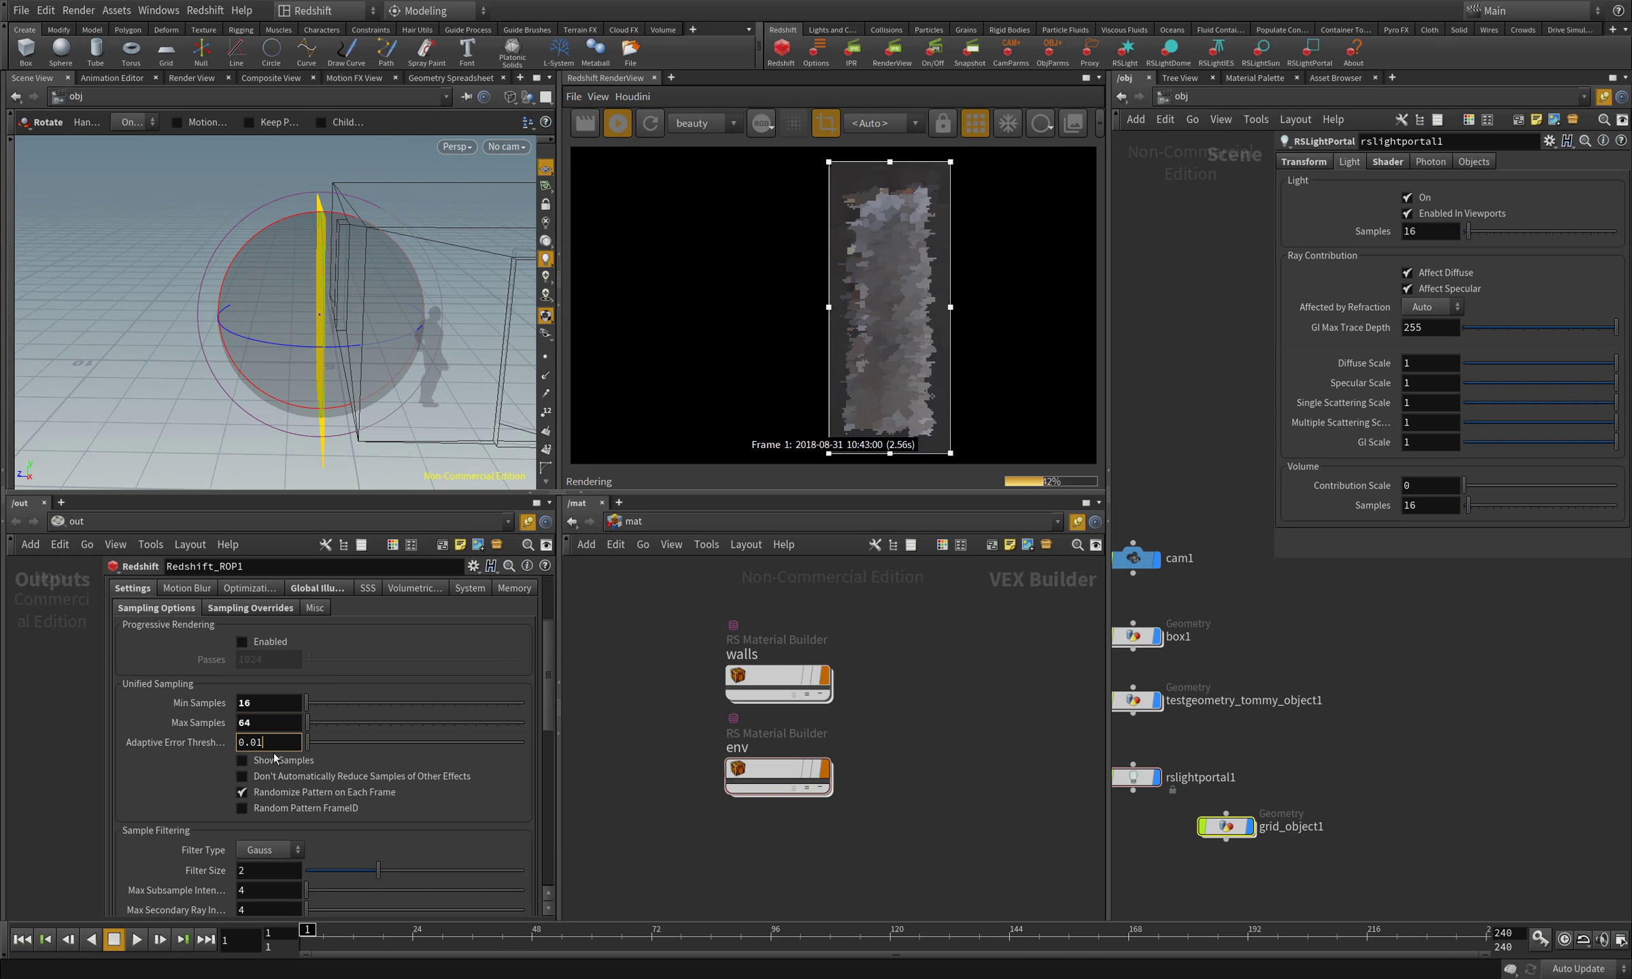
type("02")
key("Return")
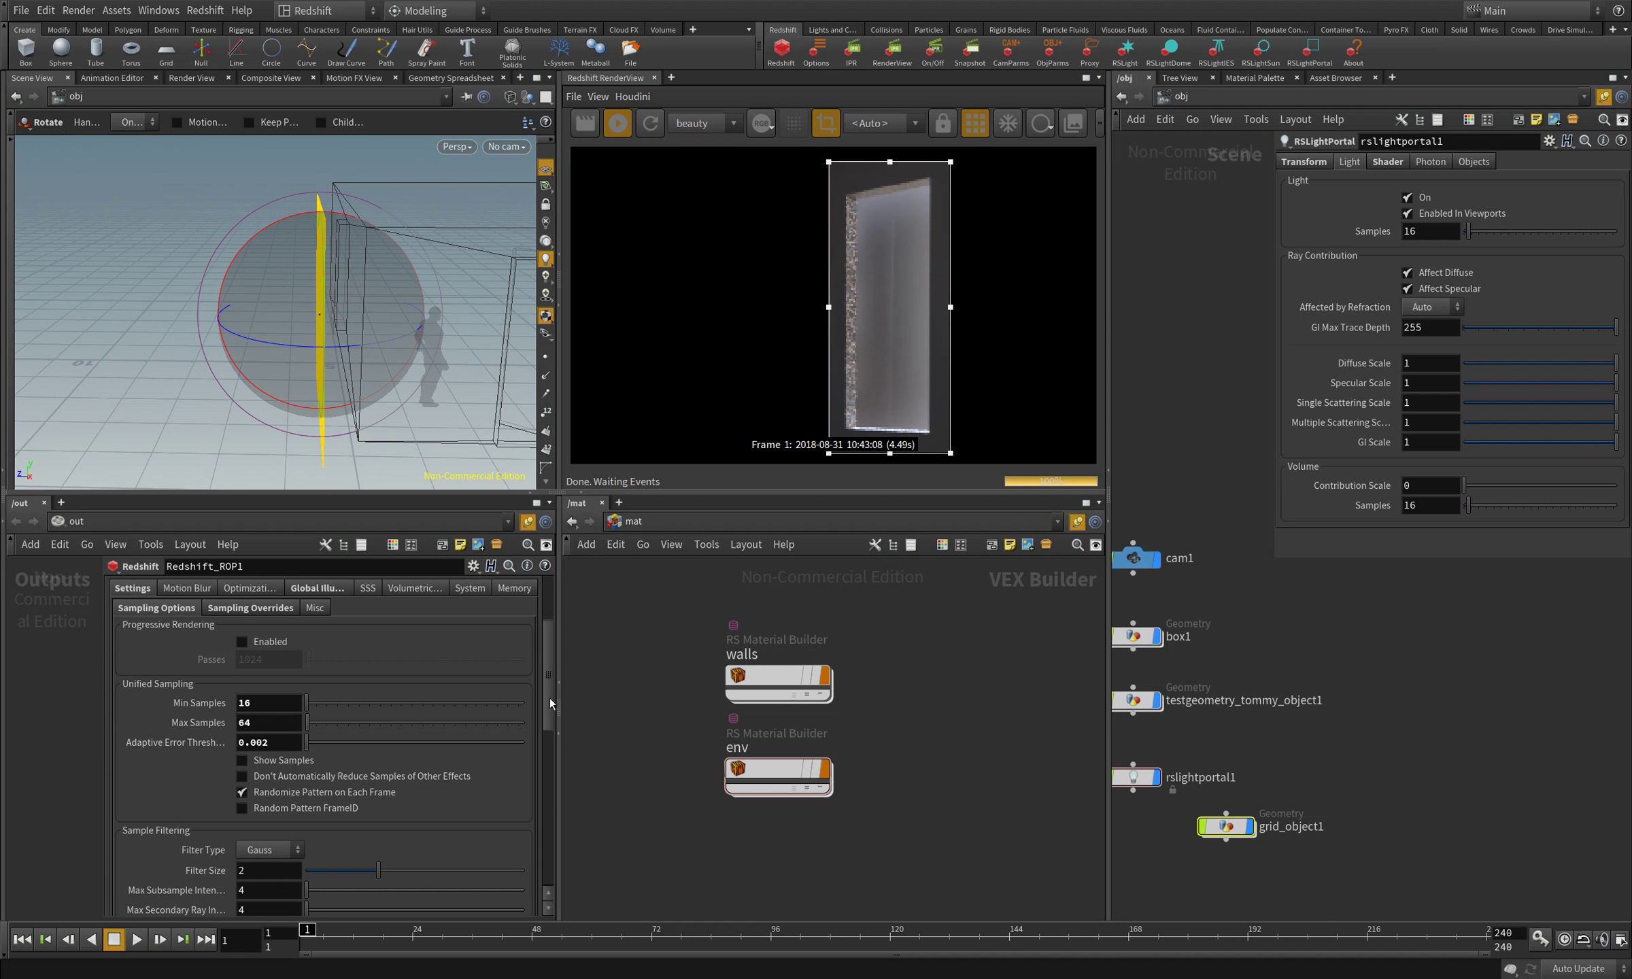
- Override the light samples in the Redshift sampling overrides with a value of 2048
scroll(552, 697, "up", 3)
left_click(280, 662)
scroll(552, 748, "down", 4)
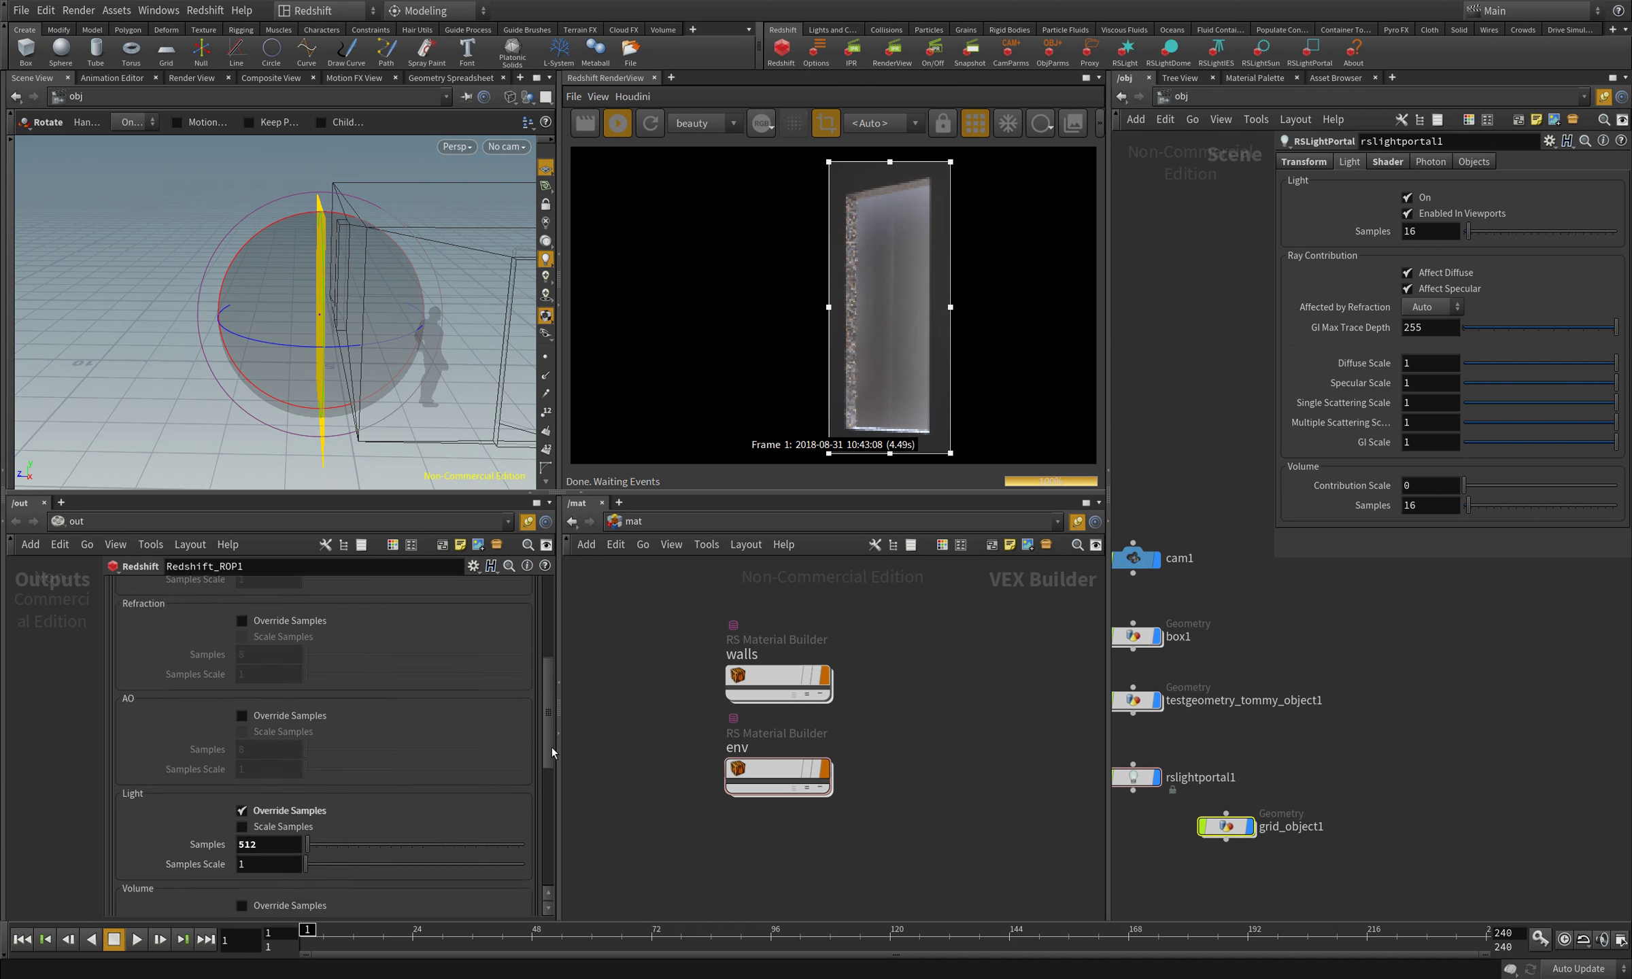
left_click(272, 711)
double_click(274, 747)
type("2048")
key("Return")
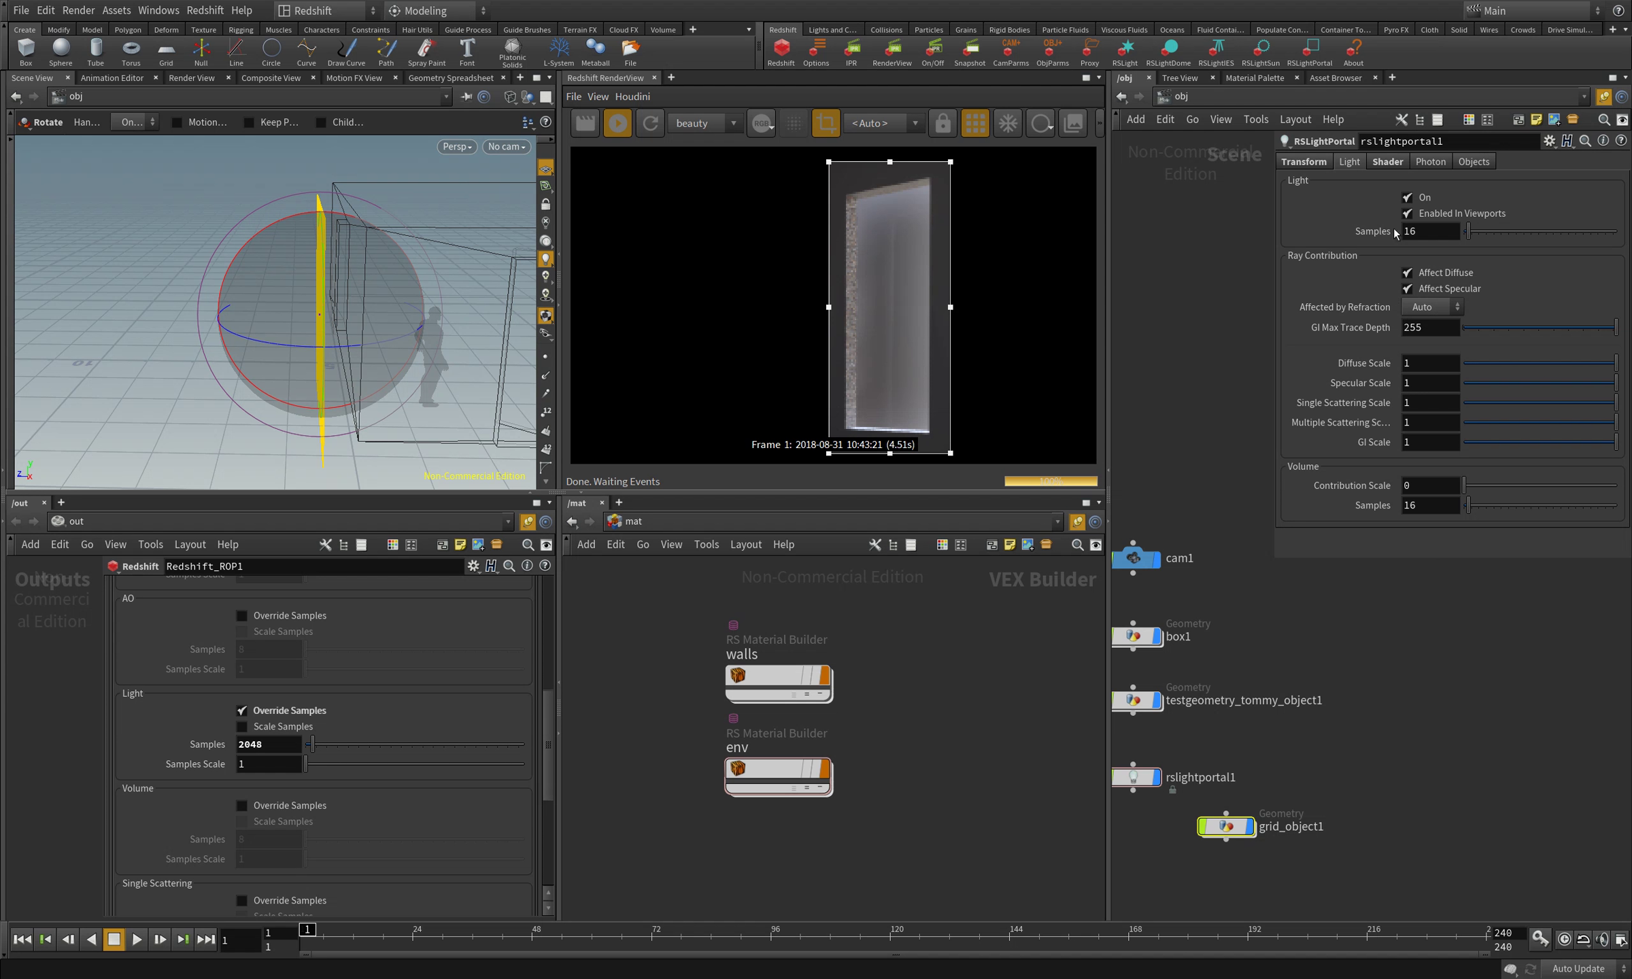
- Switch the light samples override off and back on to compare the noise at the window
left_click(271, 708)
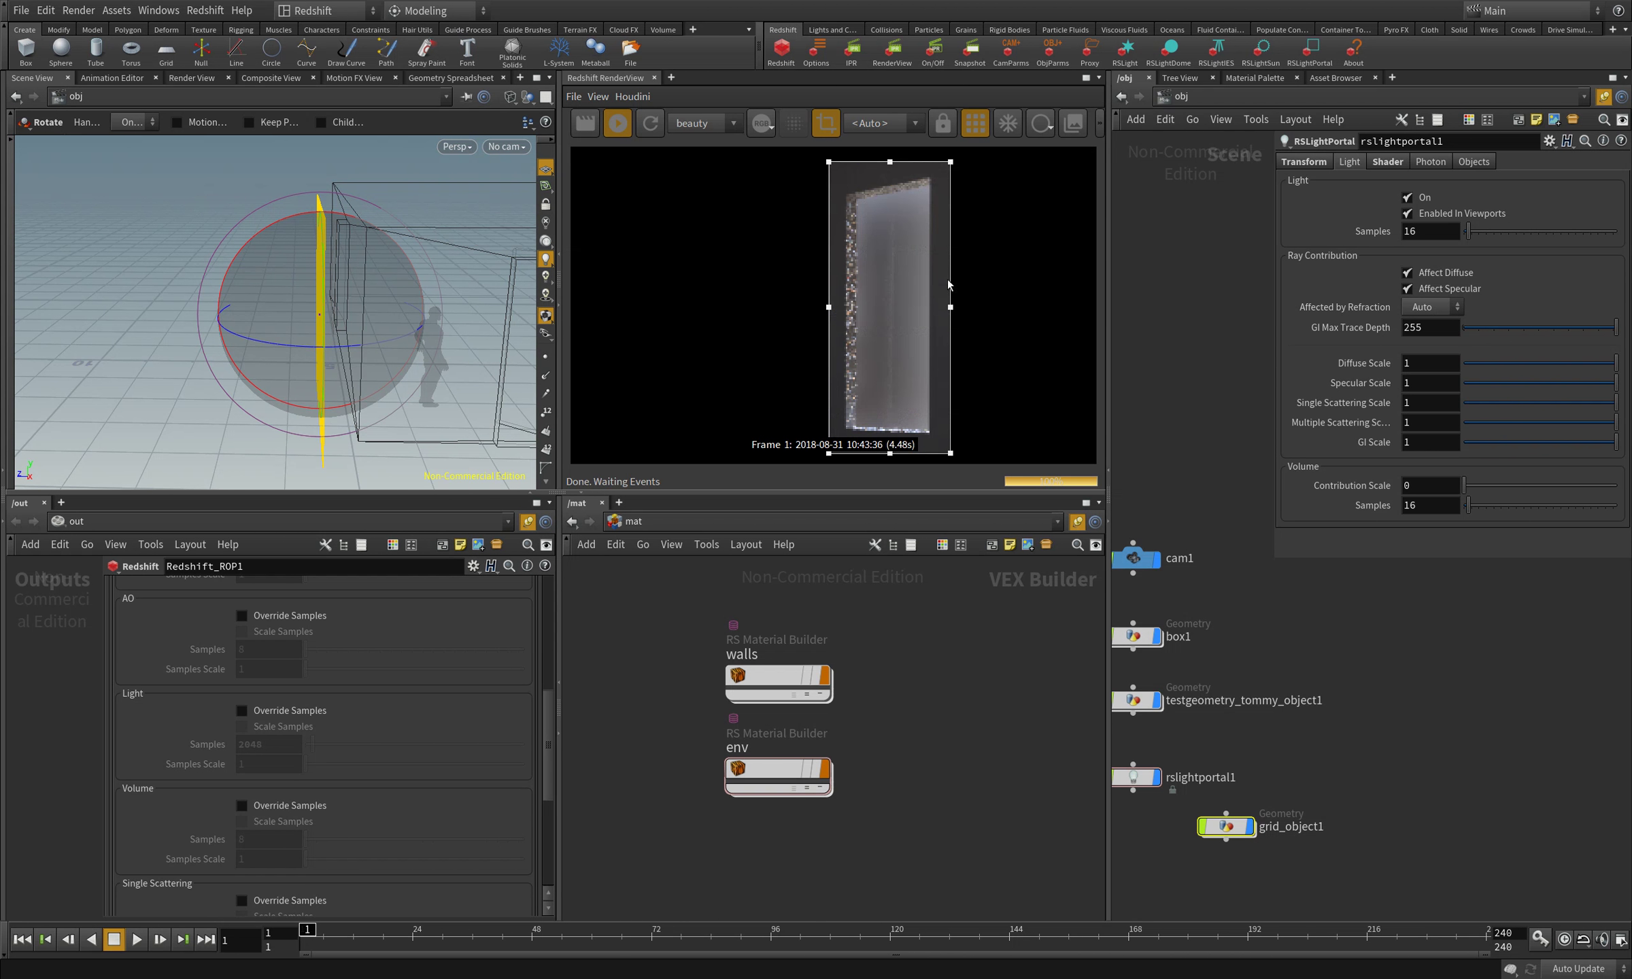
left_click(279, 714)
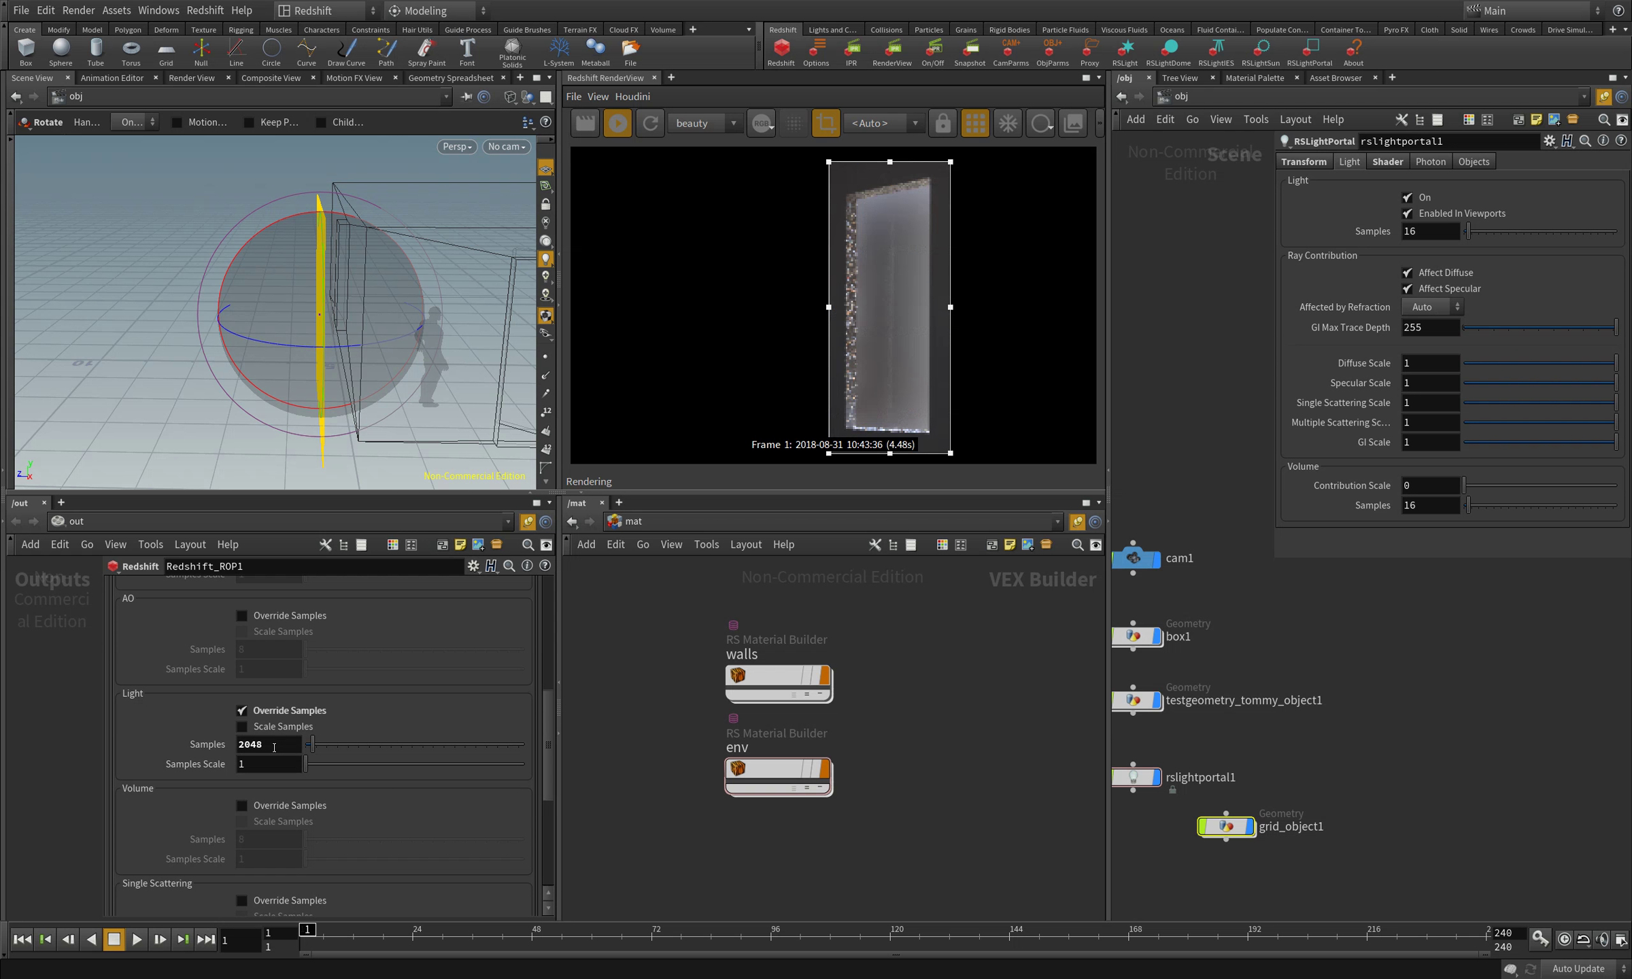
left_click(275, 745)
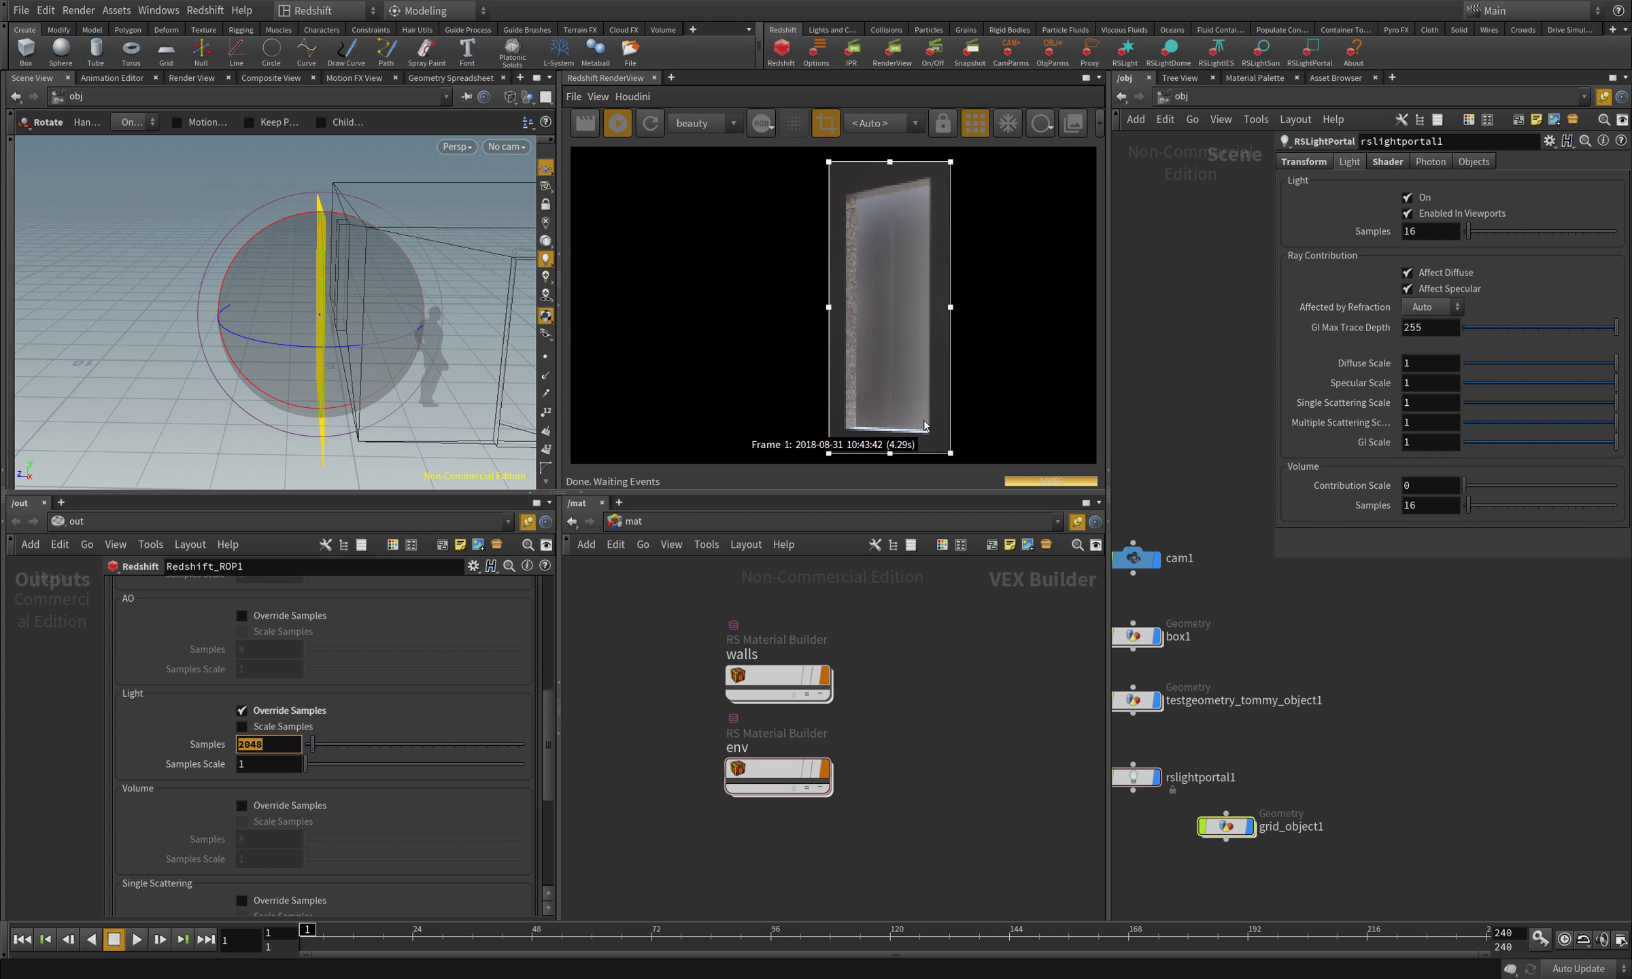
- Remove the render region so the whole room renders again
scroll(855, 346, "down", 4)
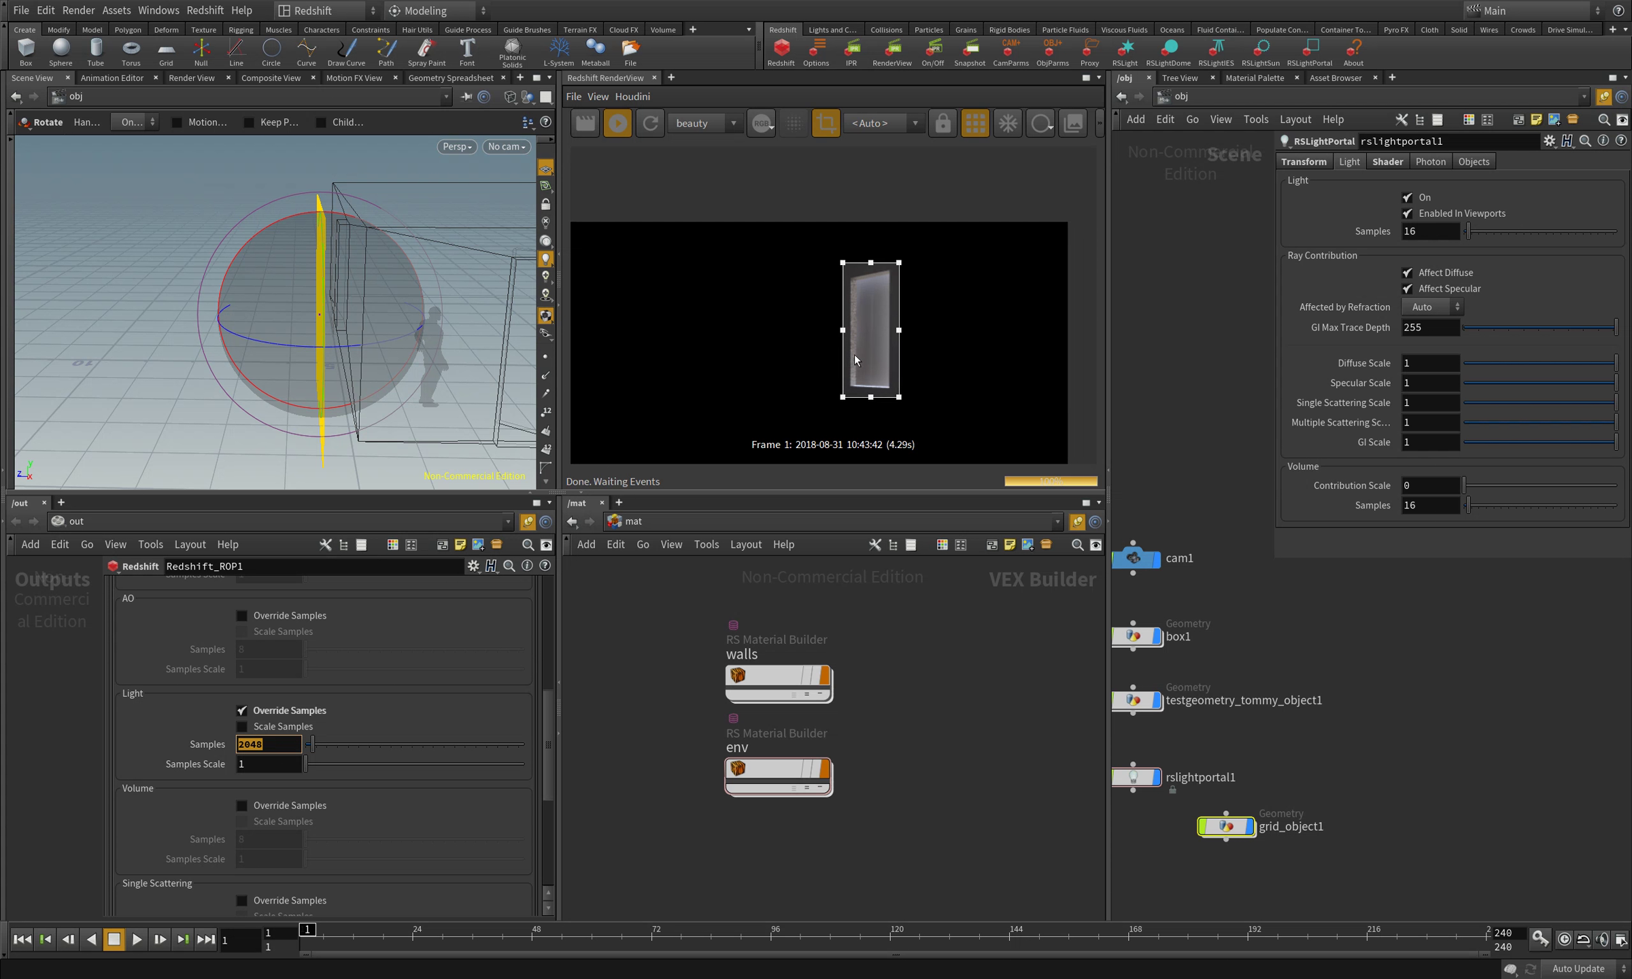
left_click(826, 128)
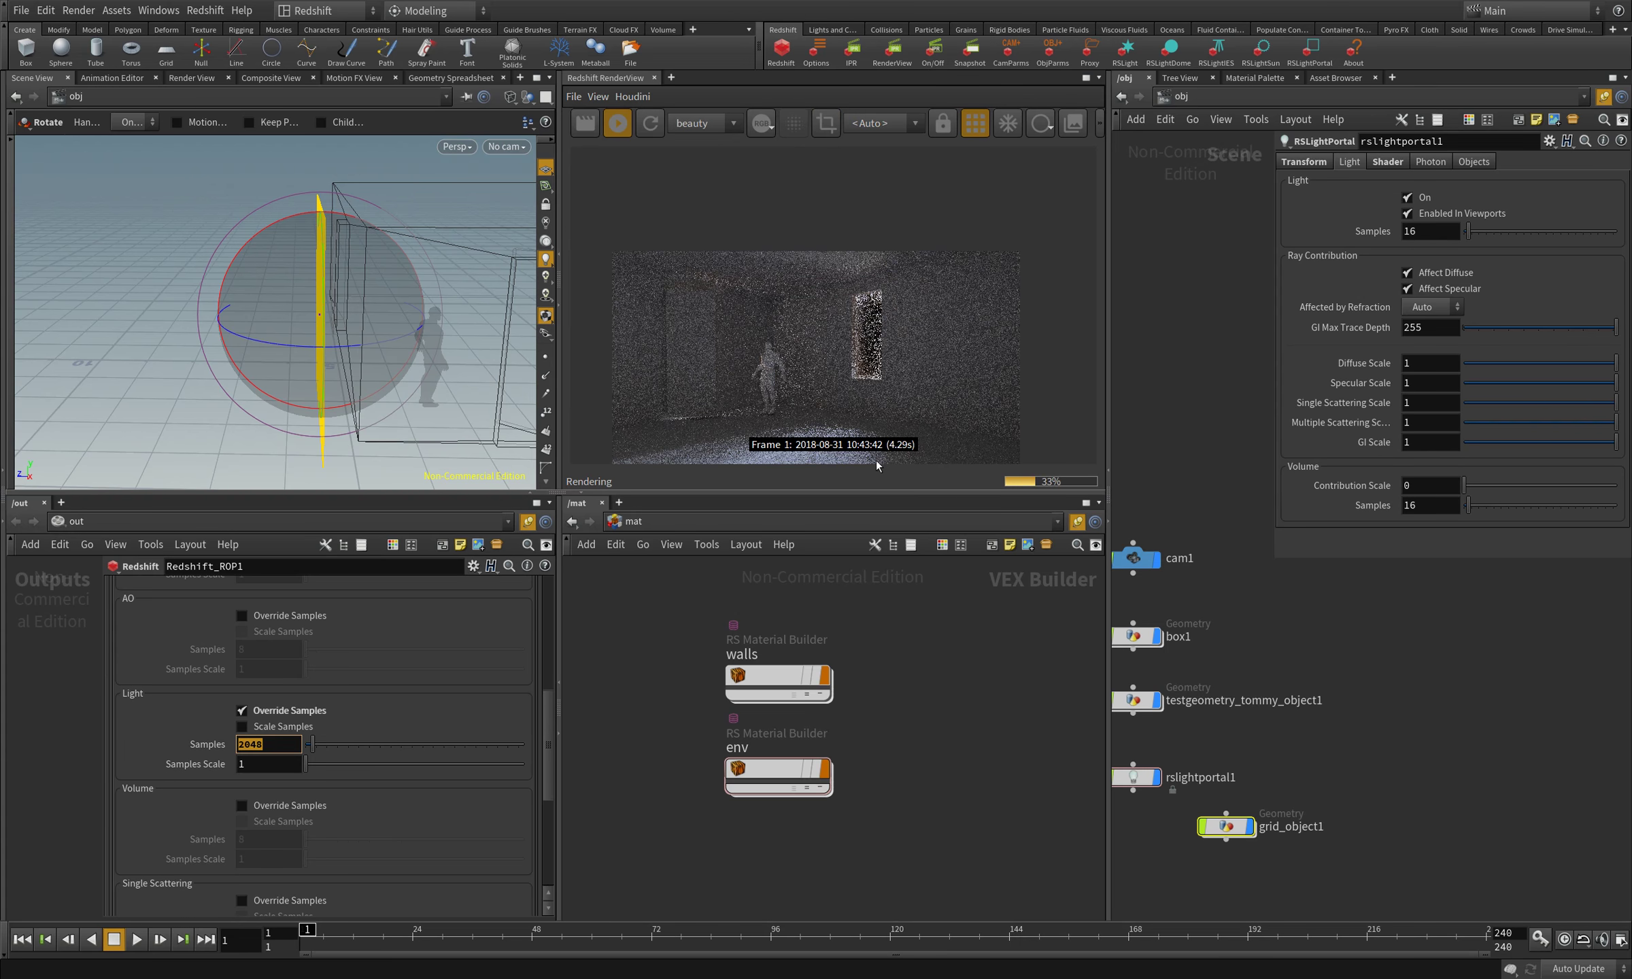
- Examine the Light_Portal1 node inside the light portal's light shader network and return to the object level
middle_click_drag(1239, 630, 1327, 613)
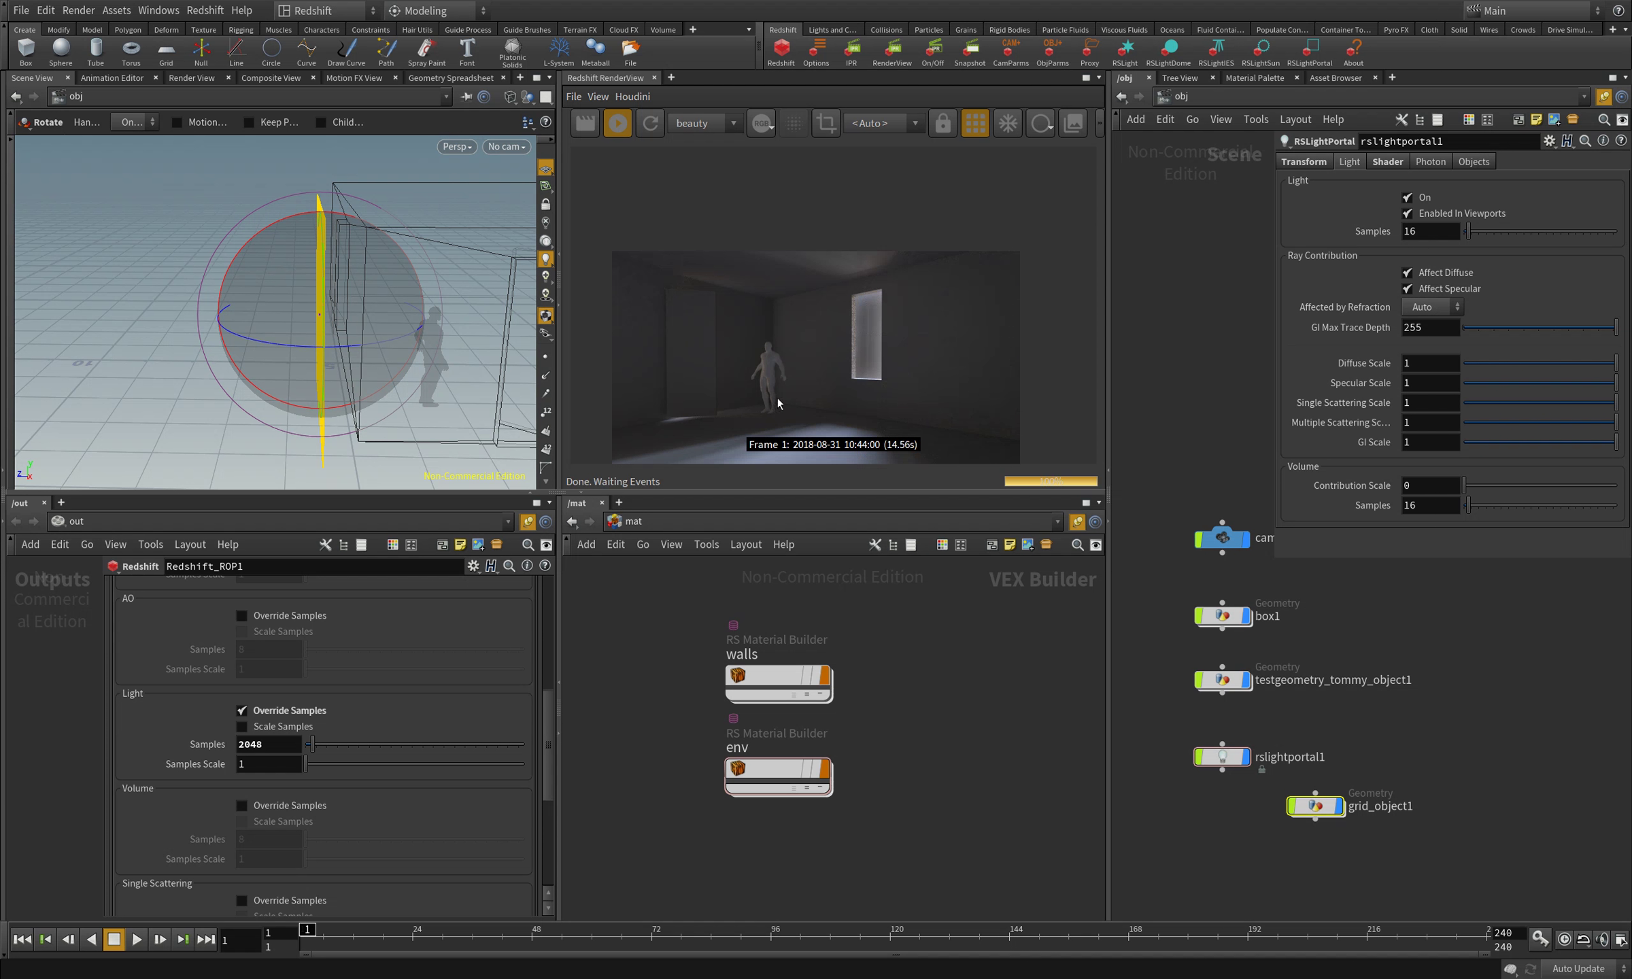
middle_click_drag(1484, 758, 1450, 697)
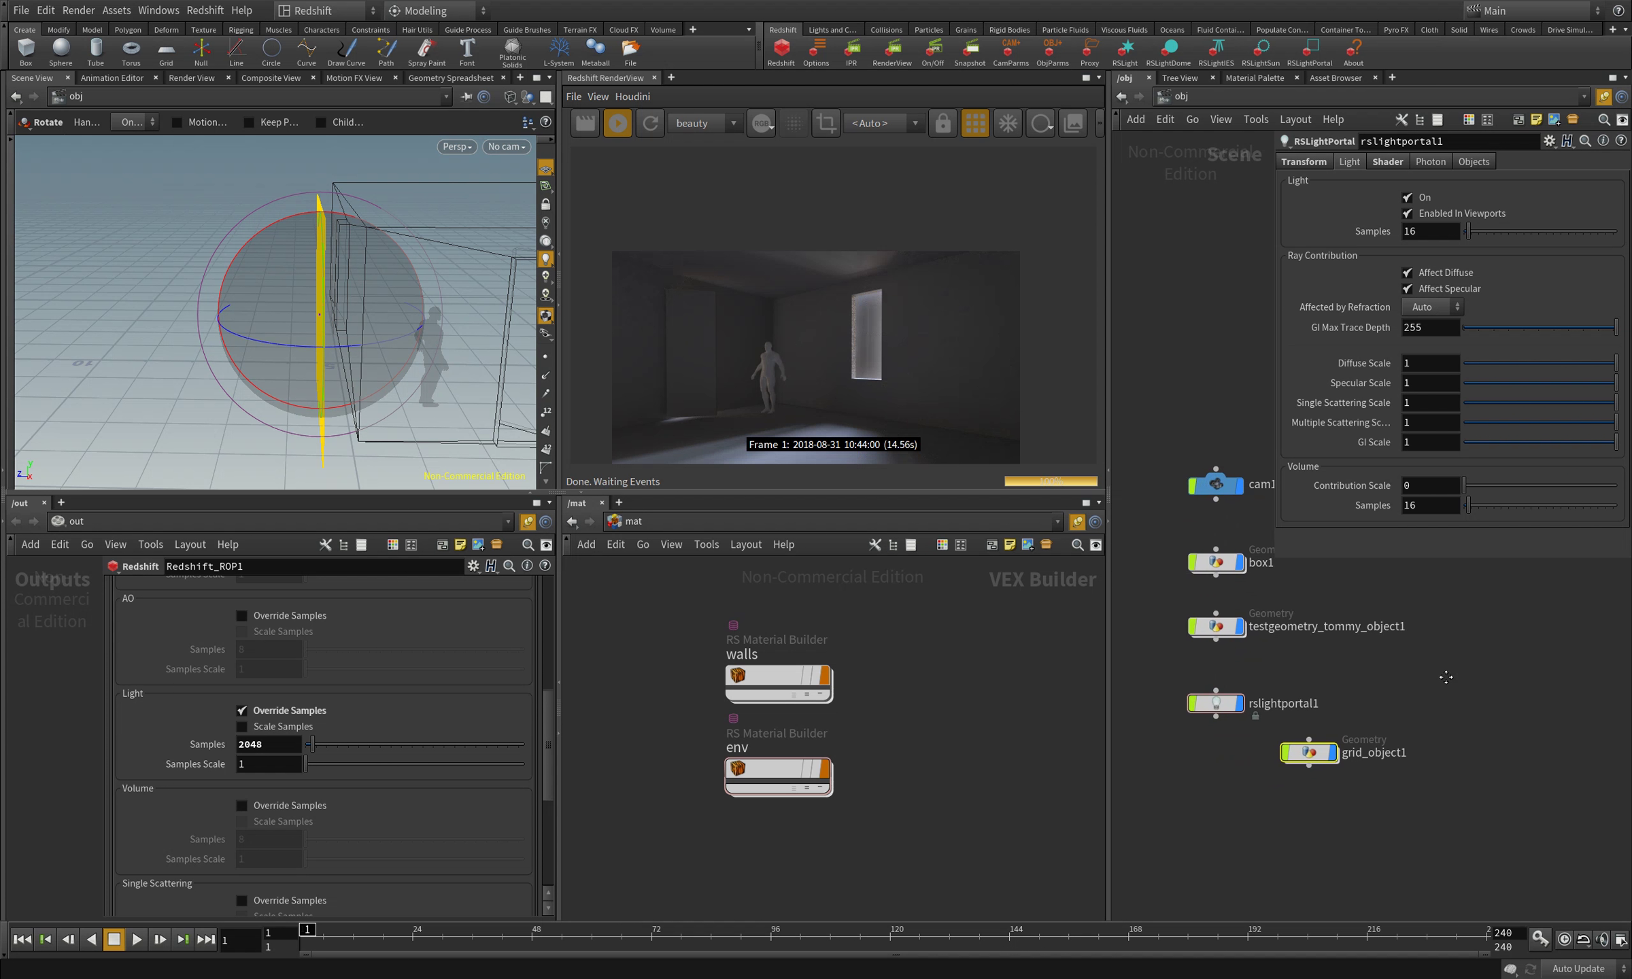
double_click(1215, 717)
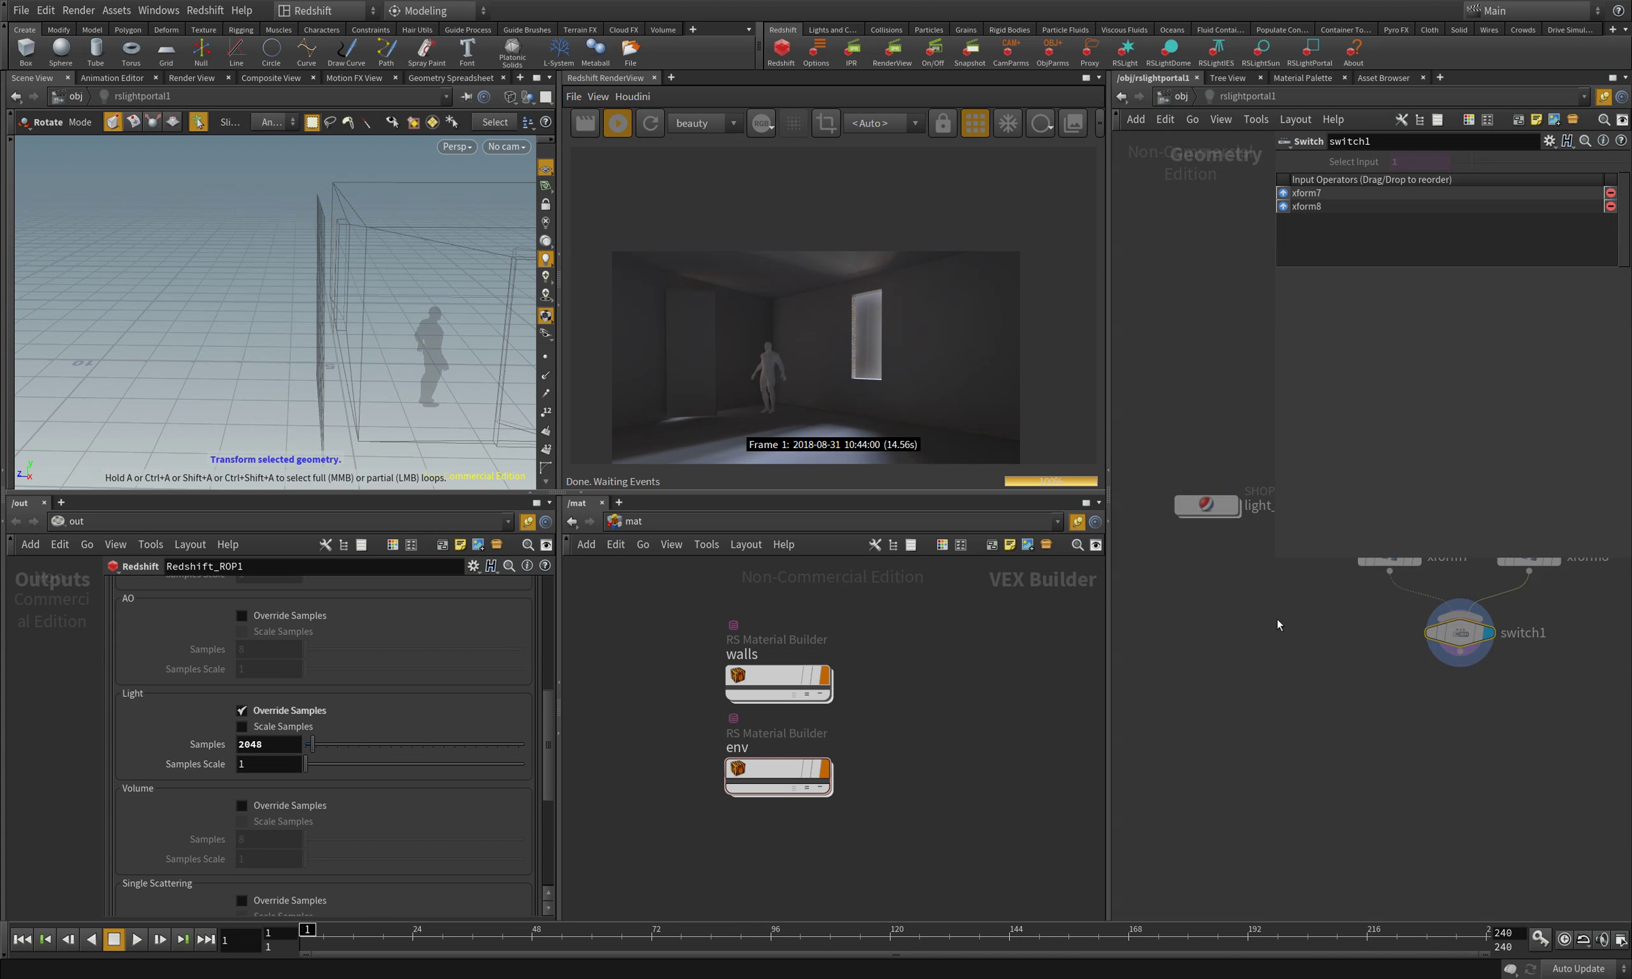
left_click(1200, 675)
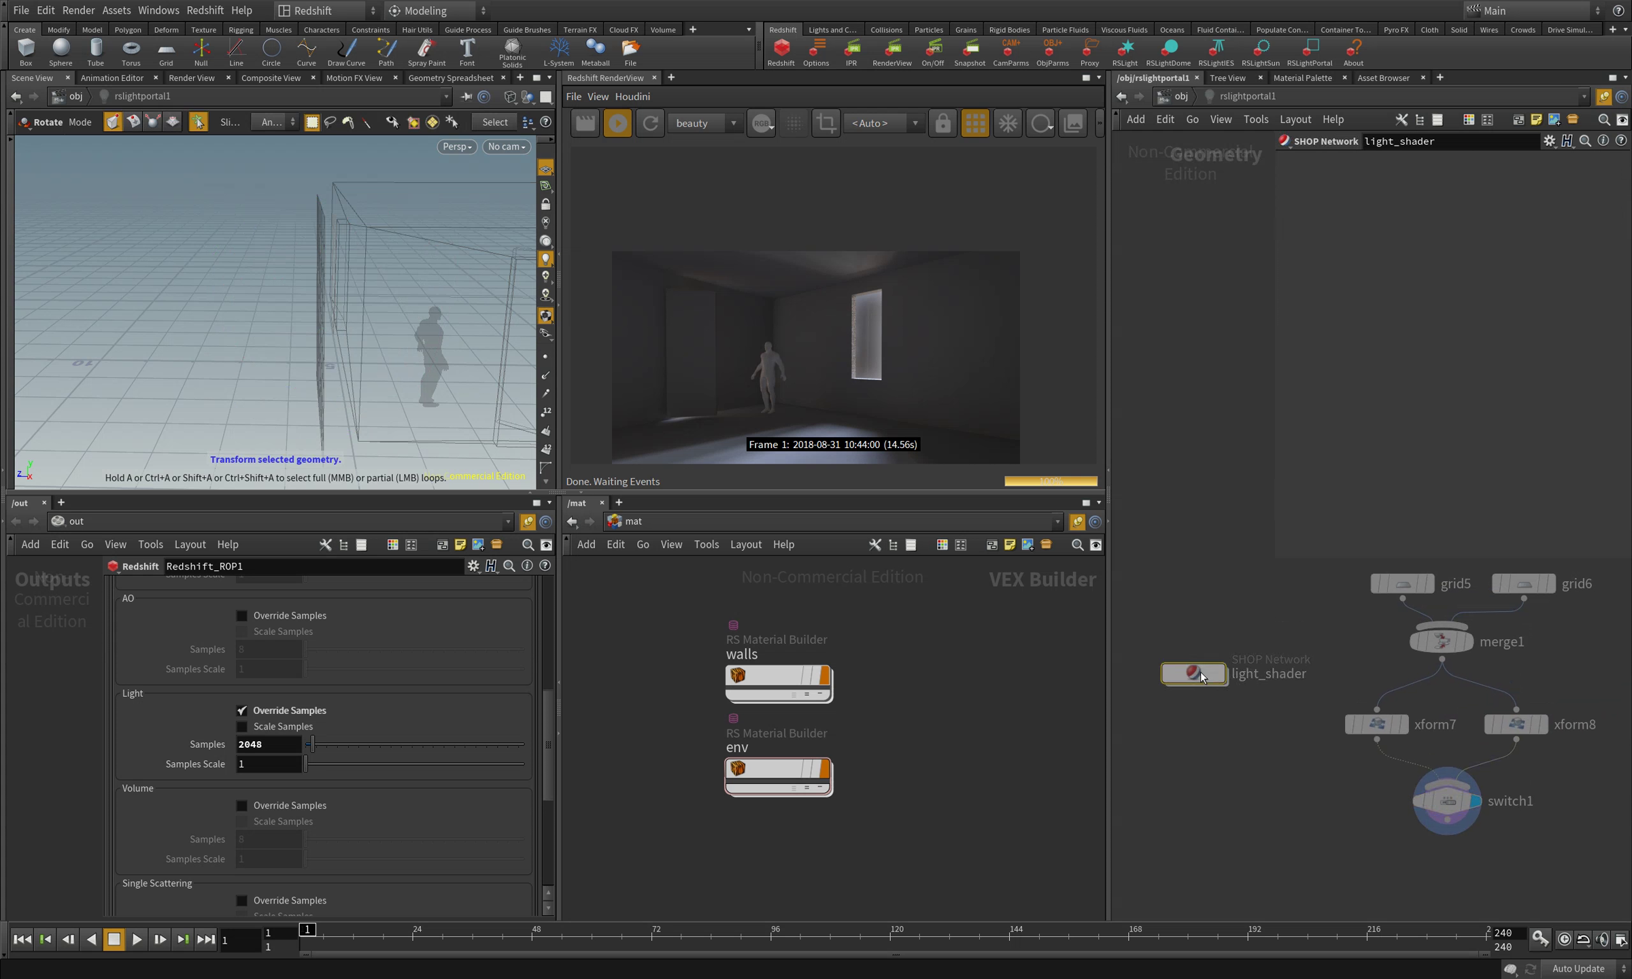
double_click(1199, 674)
double_click(1351, 687)
left_click(1344, 645)
left_click_drag(1344, 646, 1253, 629)
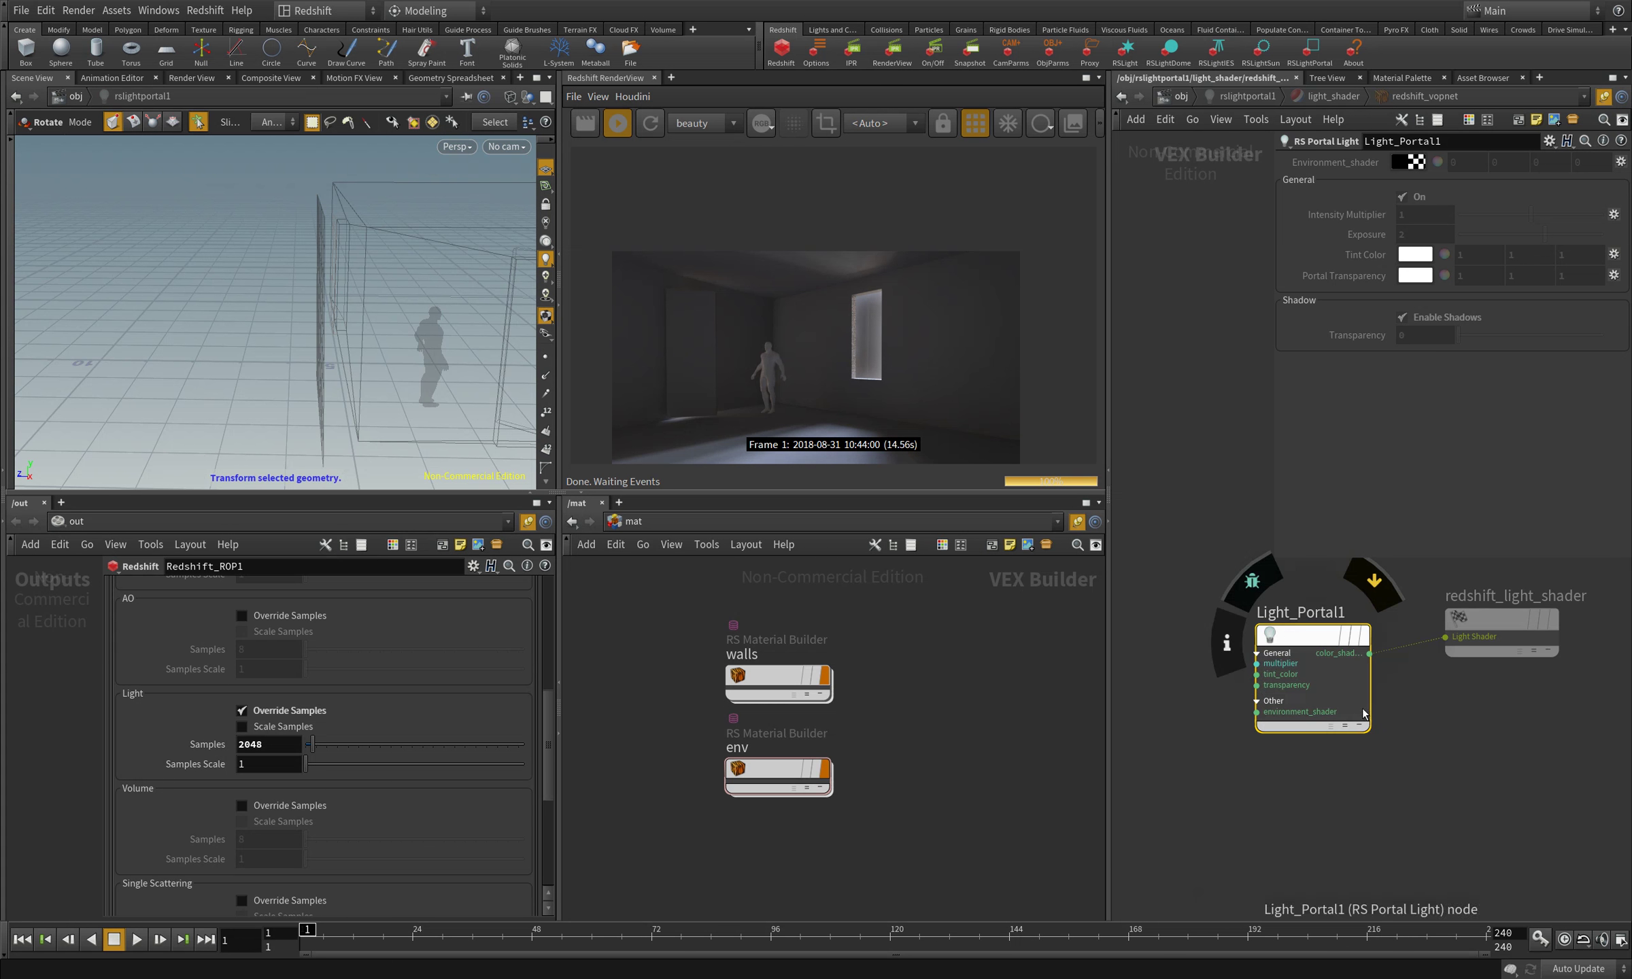
key("u")
key("u")
key("u")
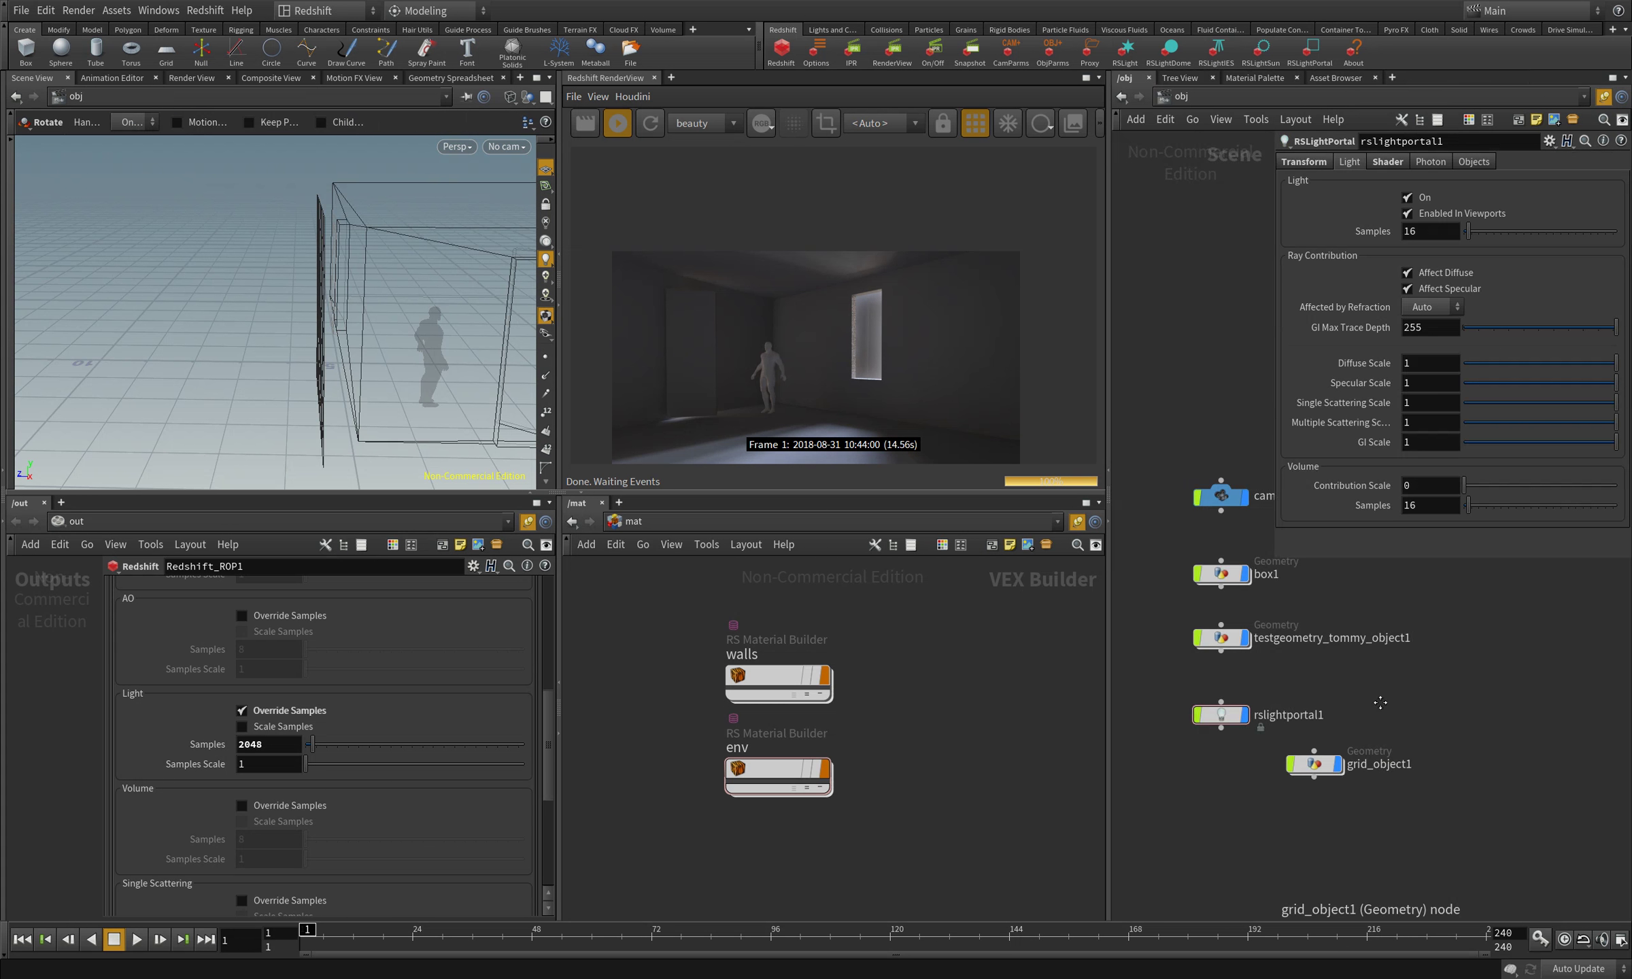
- Allow editing of the contents of the rslightportal1 node
mouse_move(1272, 743)
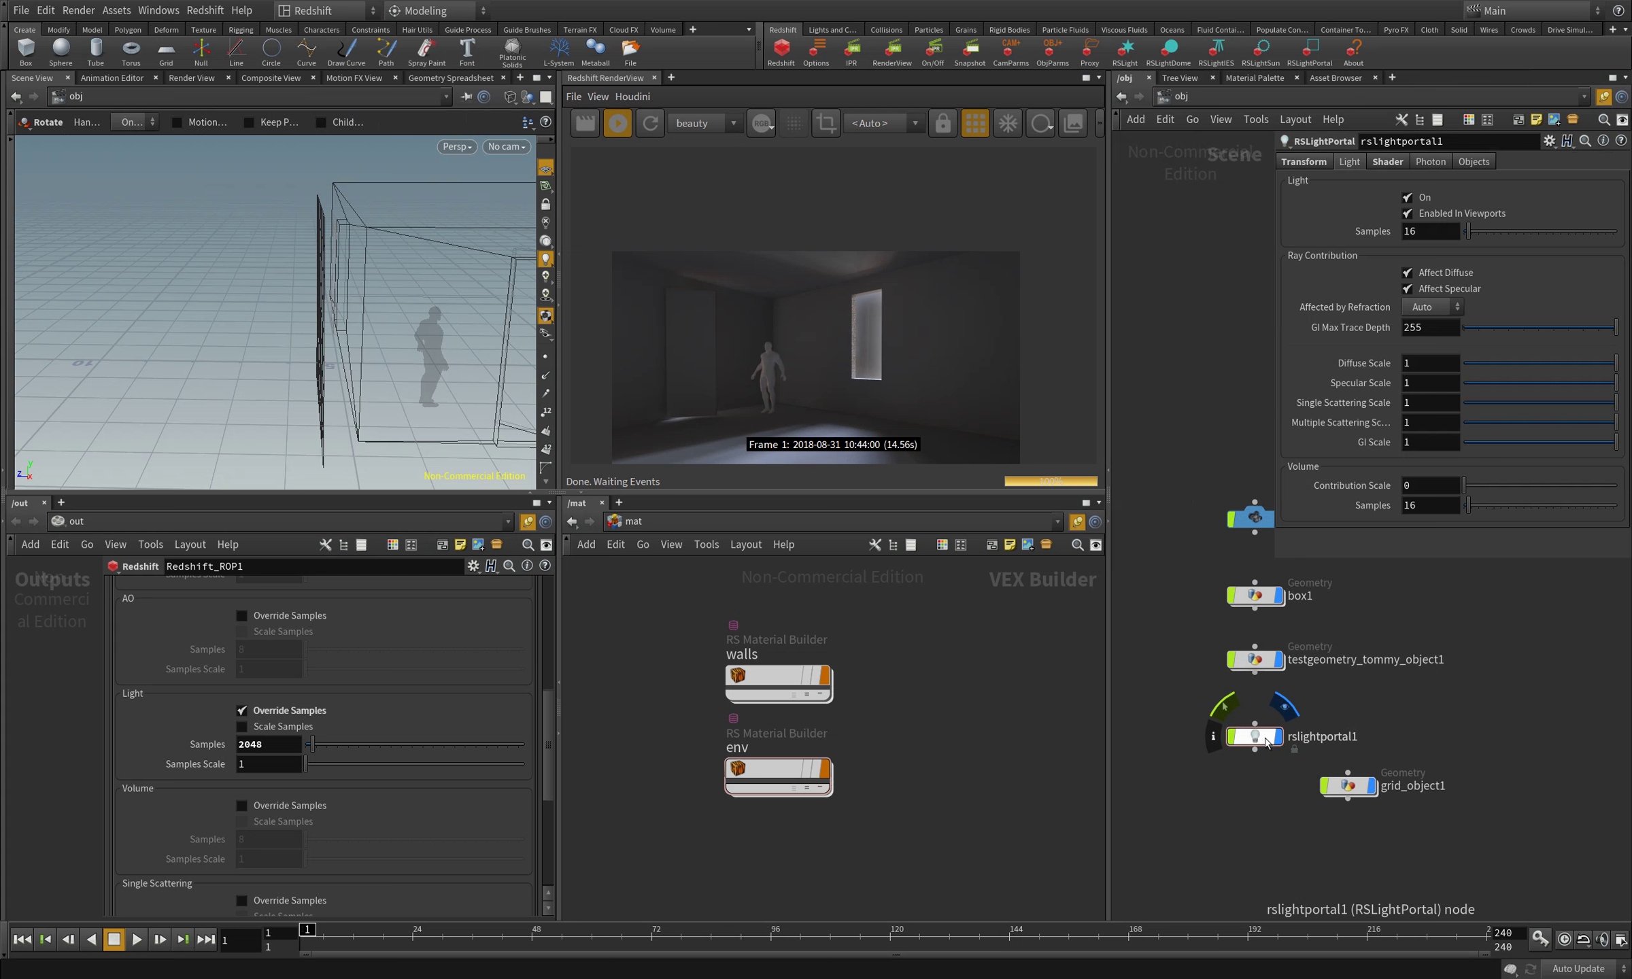
right_click(1258, 738)
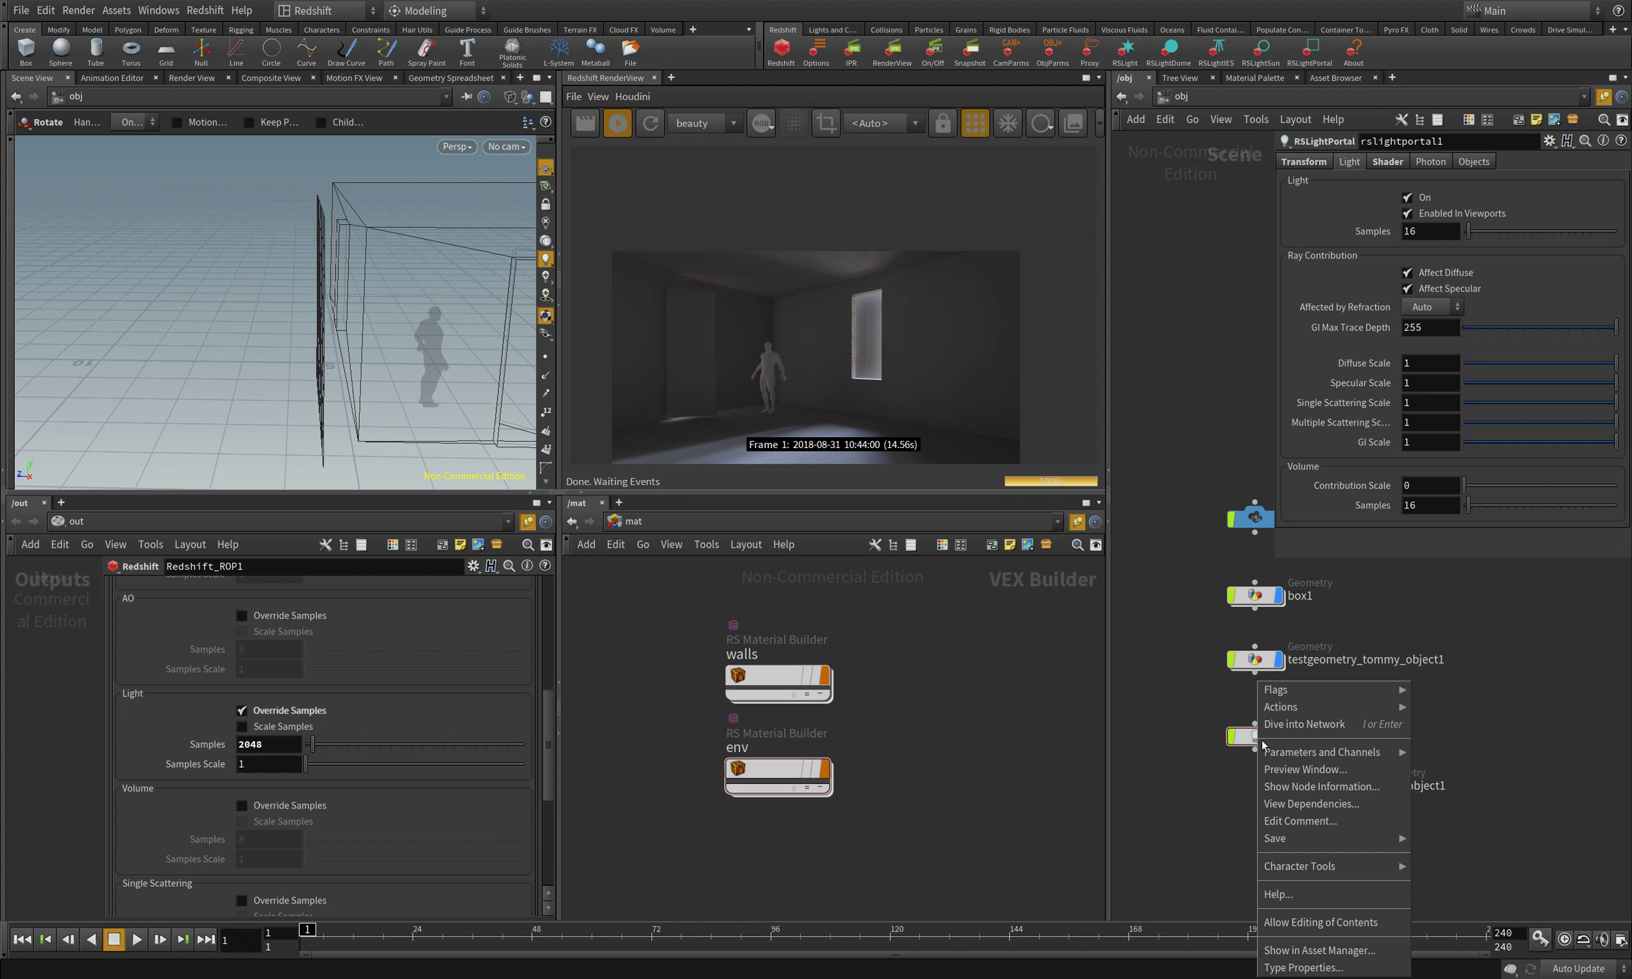
left_click(1312, 924)
- Add an RS Environment node next to Light_Portal1 inside the light portal's light shader network
double_click(1260, 739)
double_click(1194, 673)
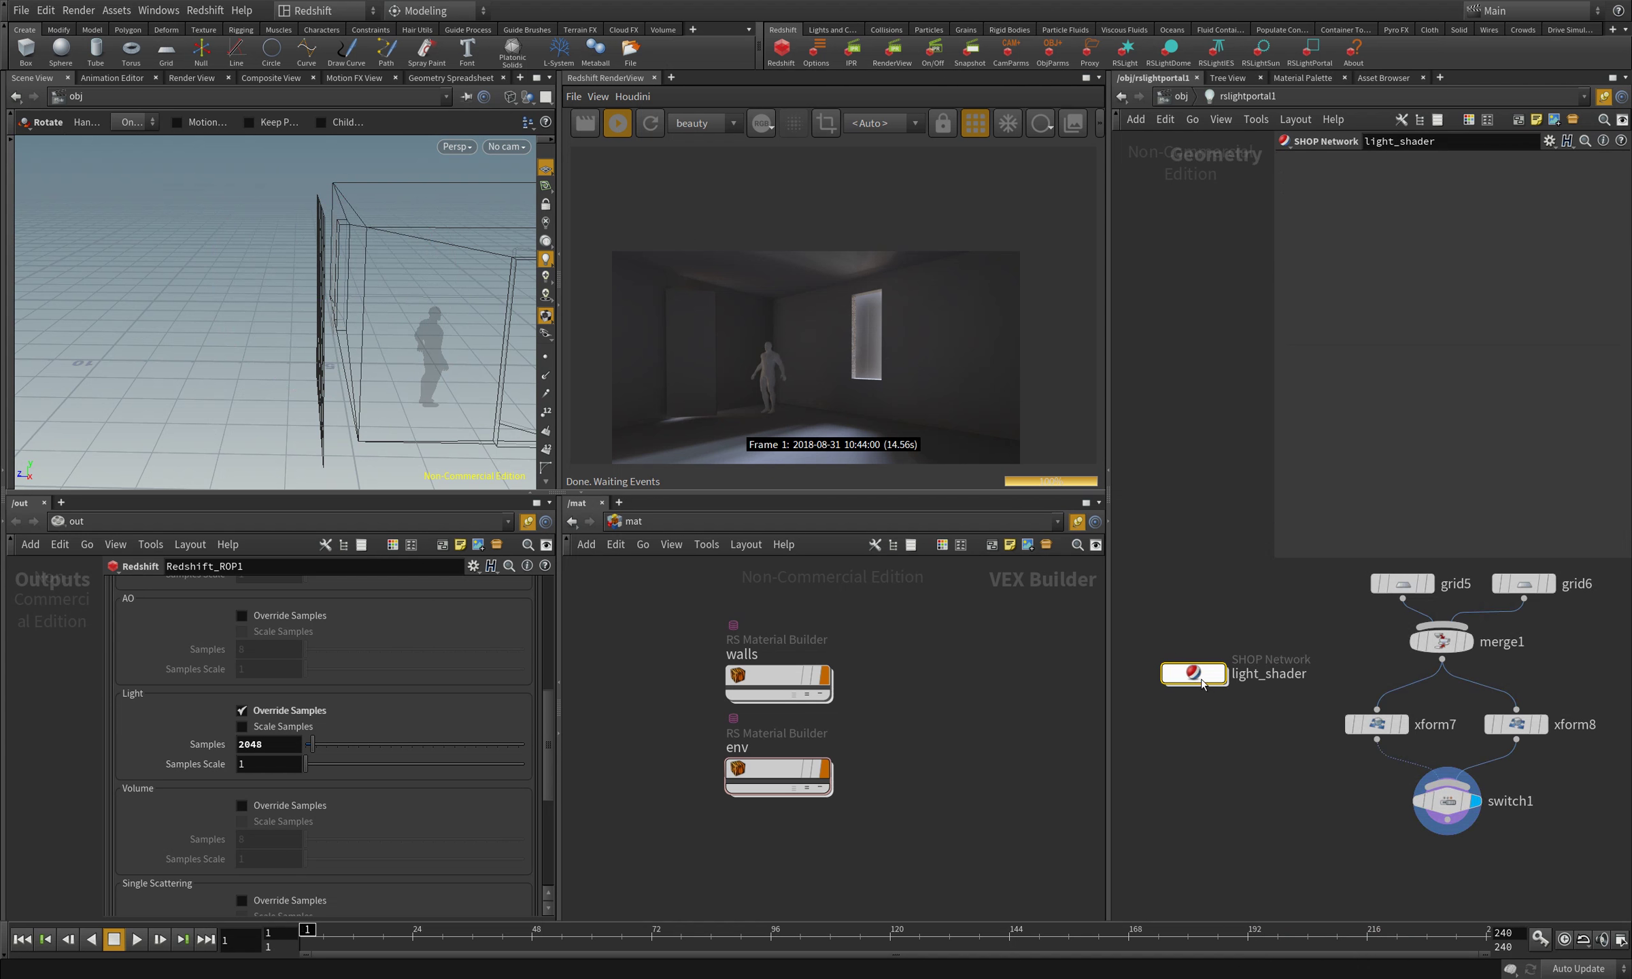
double_click(1333, 700)
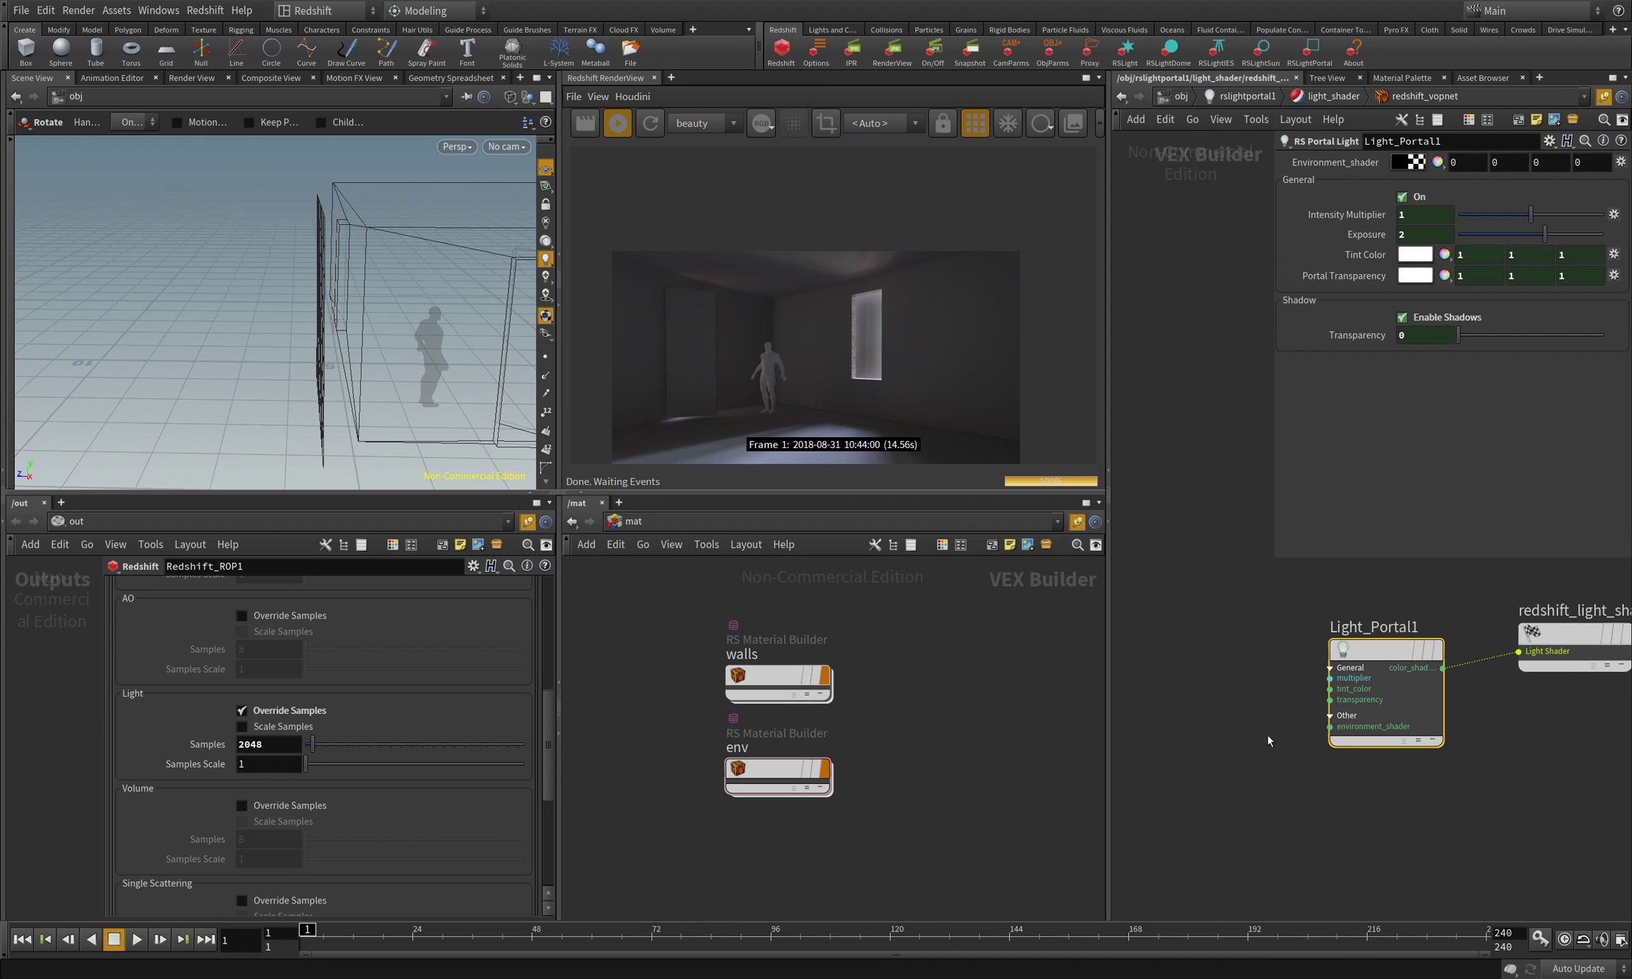
key("Tab")
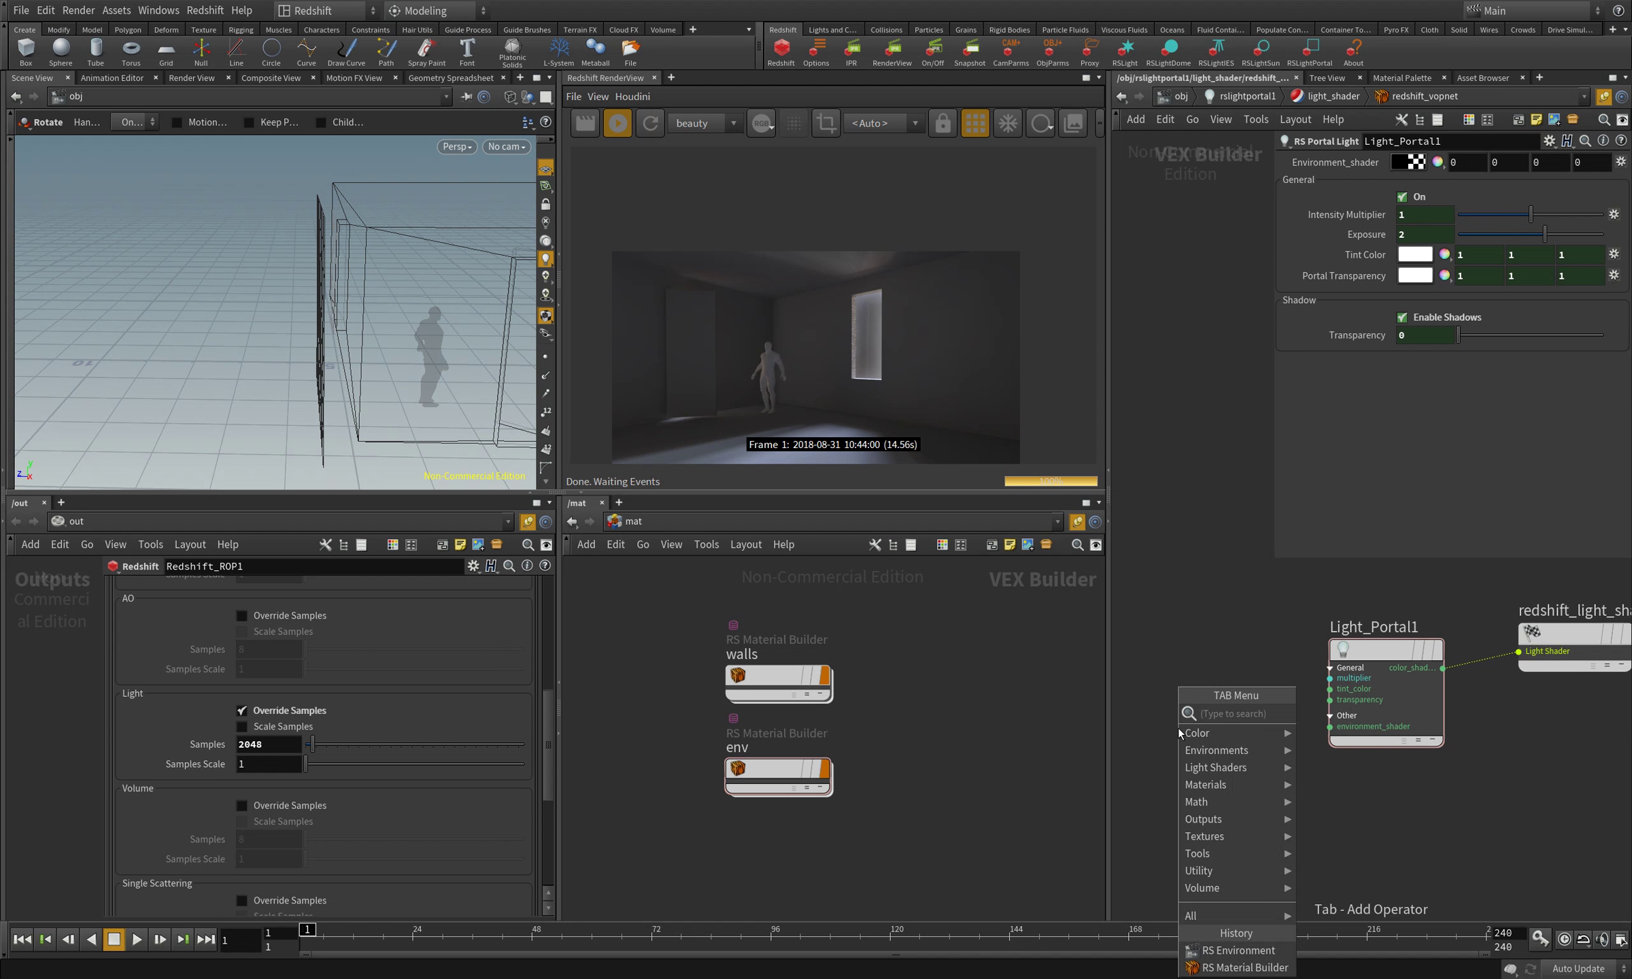
type("env")
key("Return")
left_click(1178, 729)
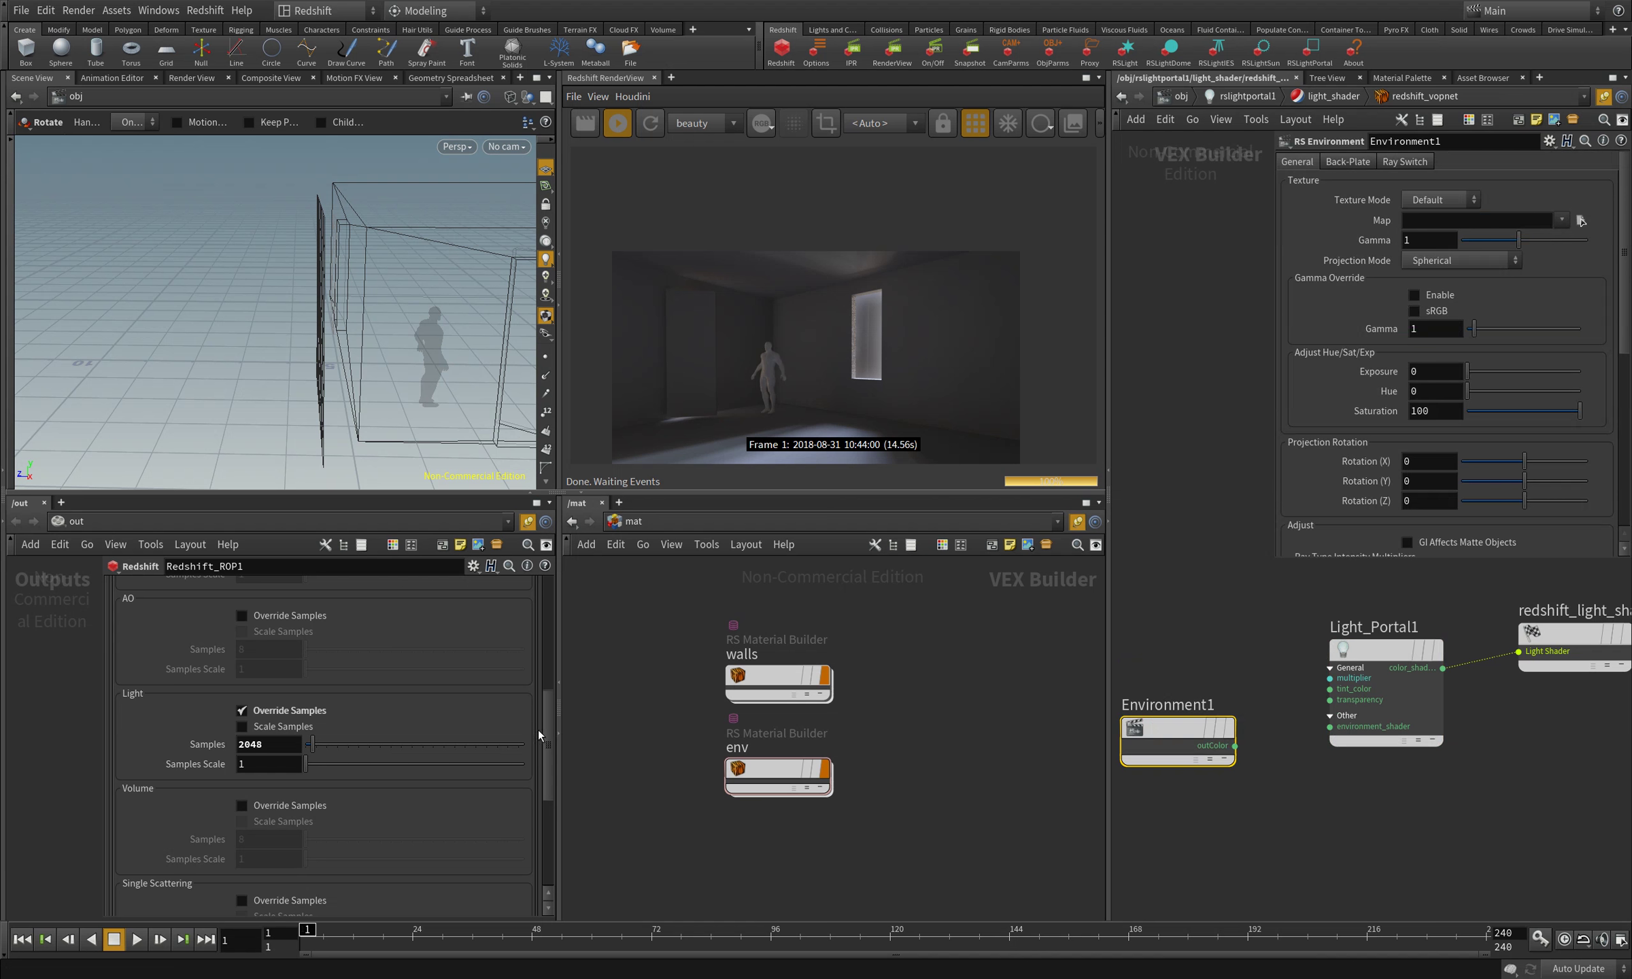
- Clear the Global Environment path on Redshift_ROP1 and restart the live render in progressive mode
left_click(545, 675)
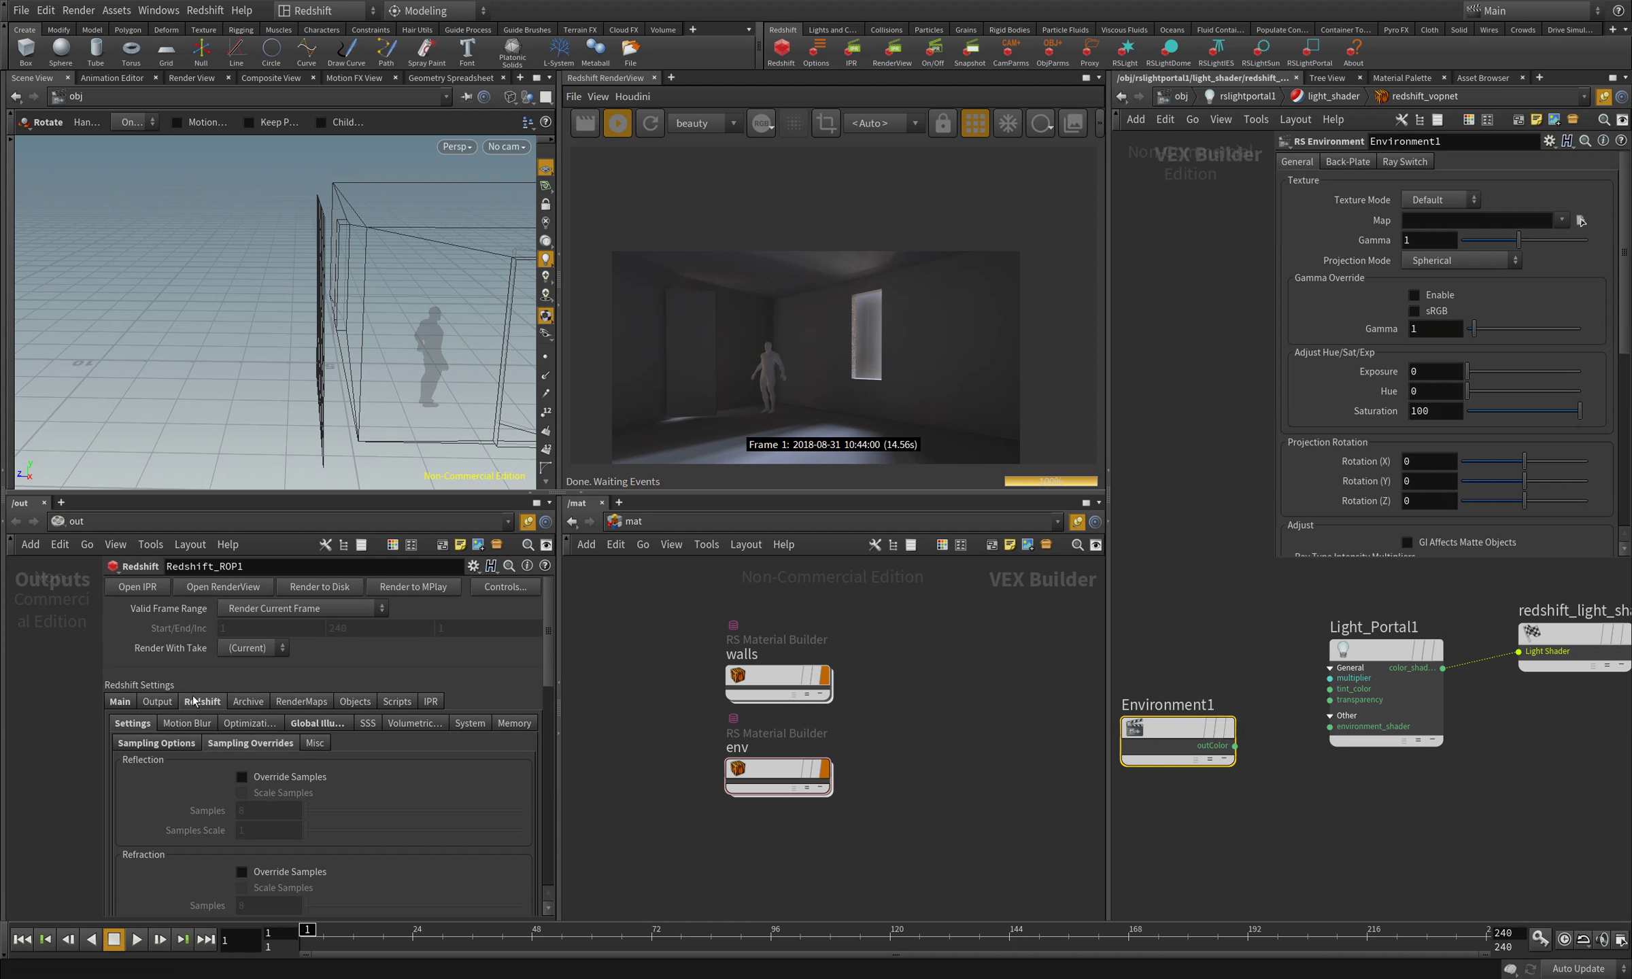
left_click(120, 702)
scroll(381, 714, "down", 3)
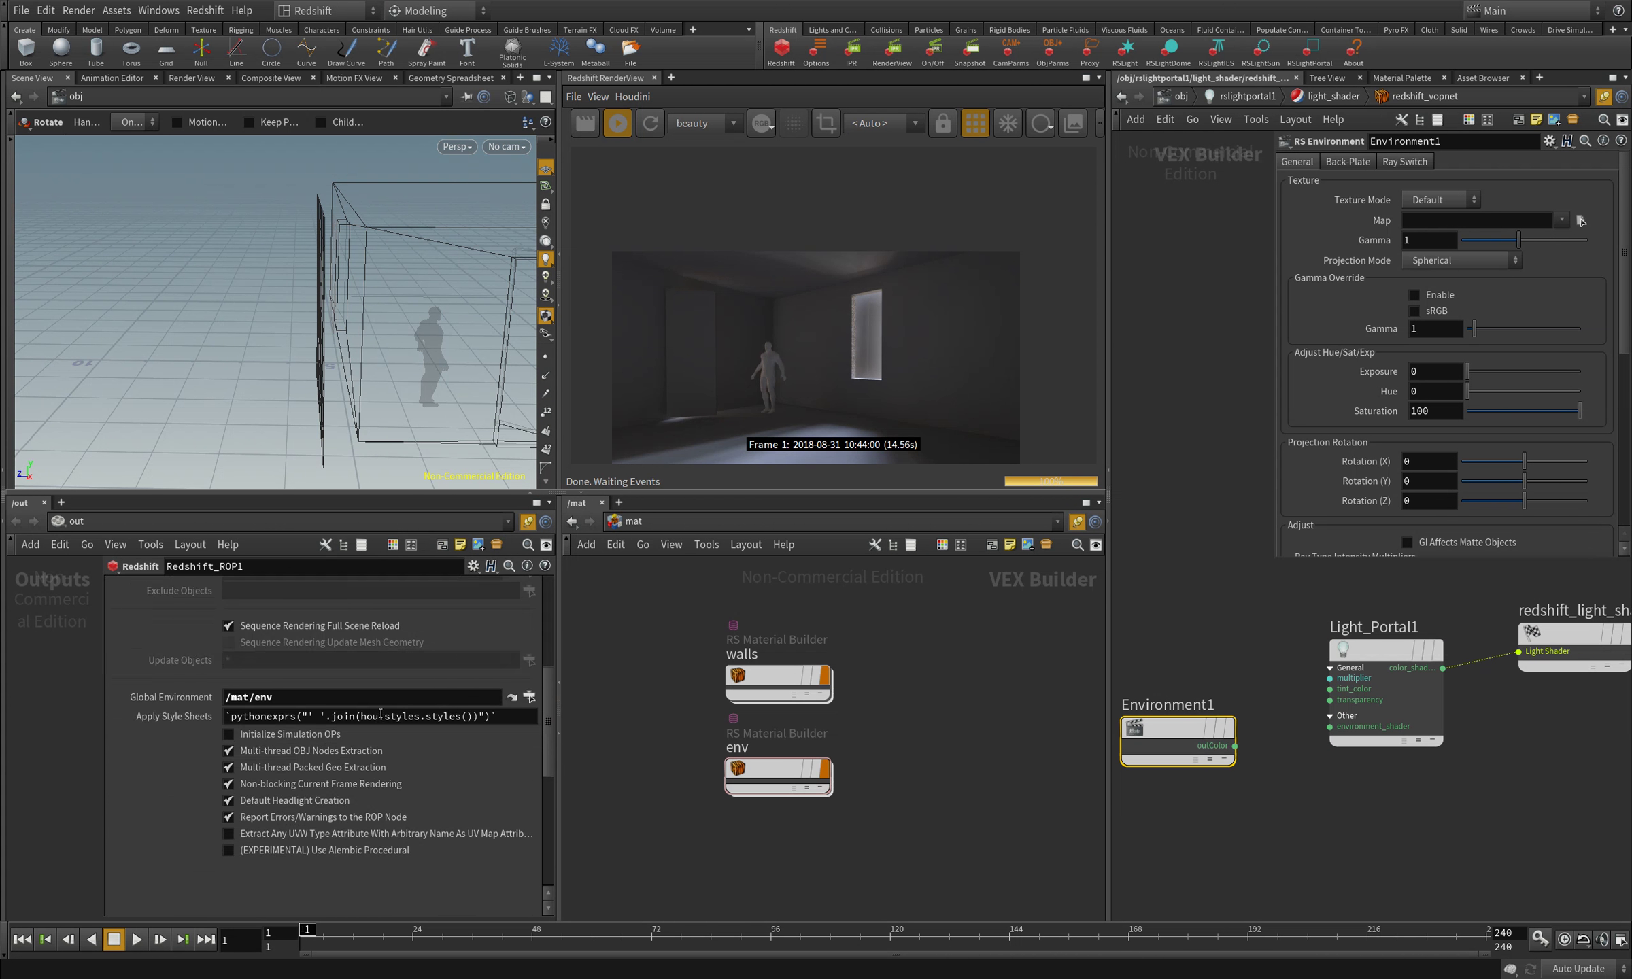
left_click(293, 697)
key("BackSpace")
left_click(986, 127)
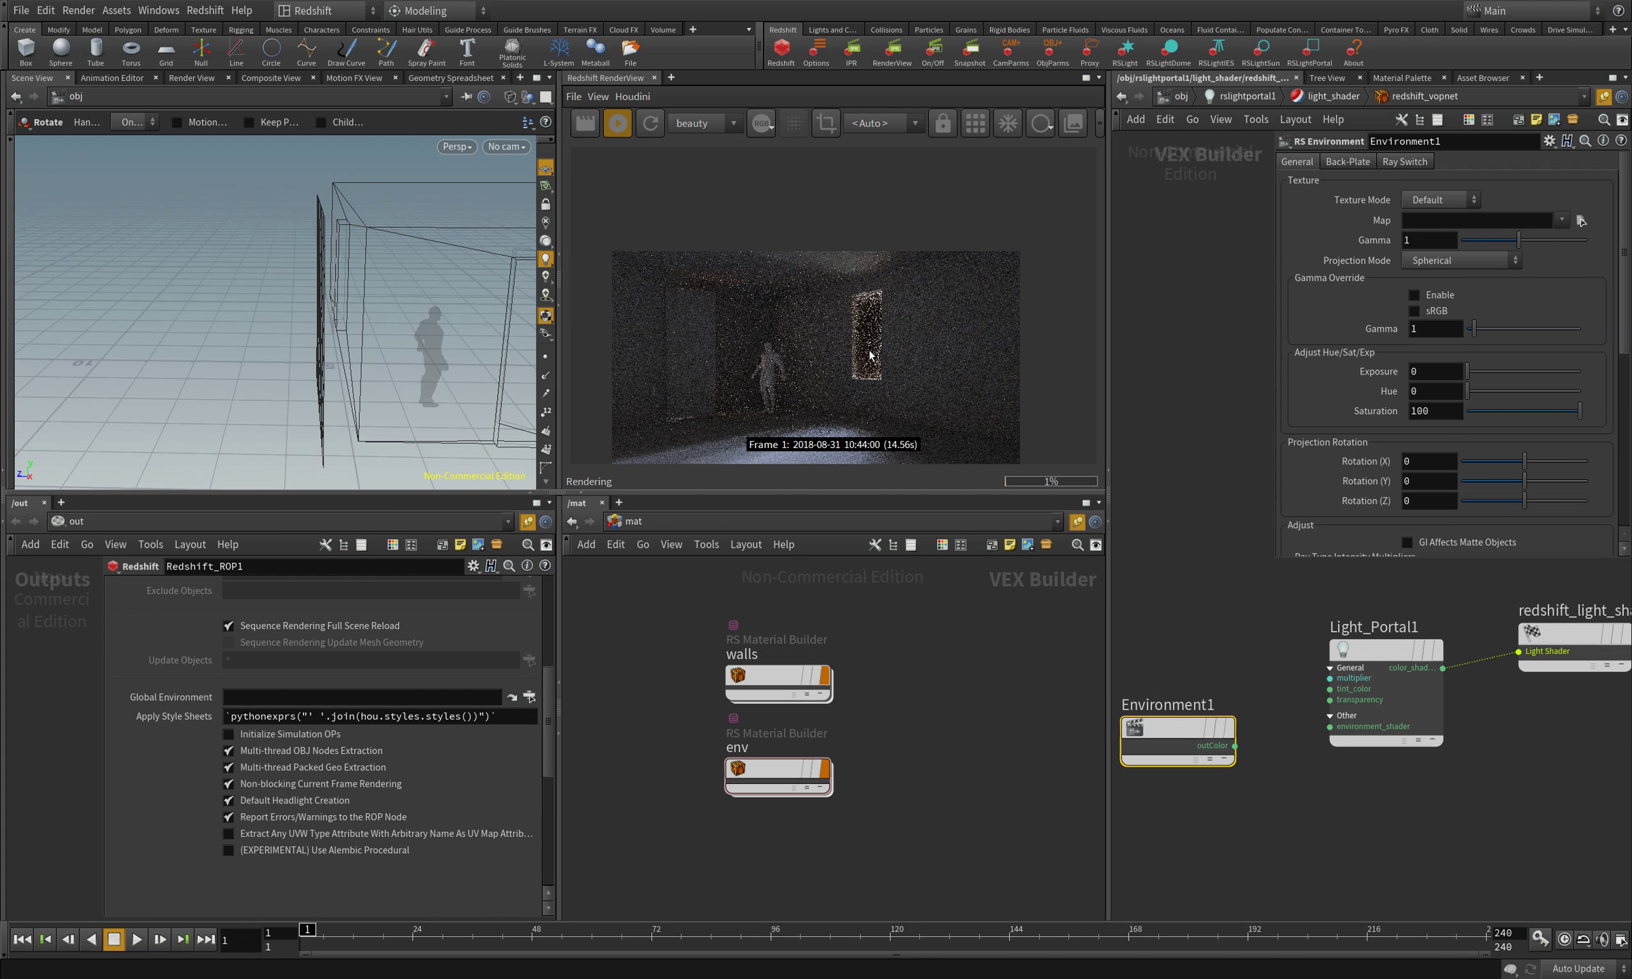
left_click(619, 129)
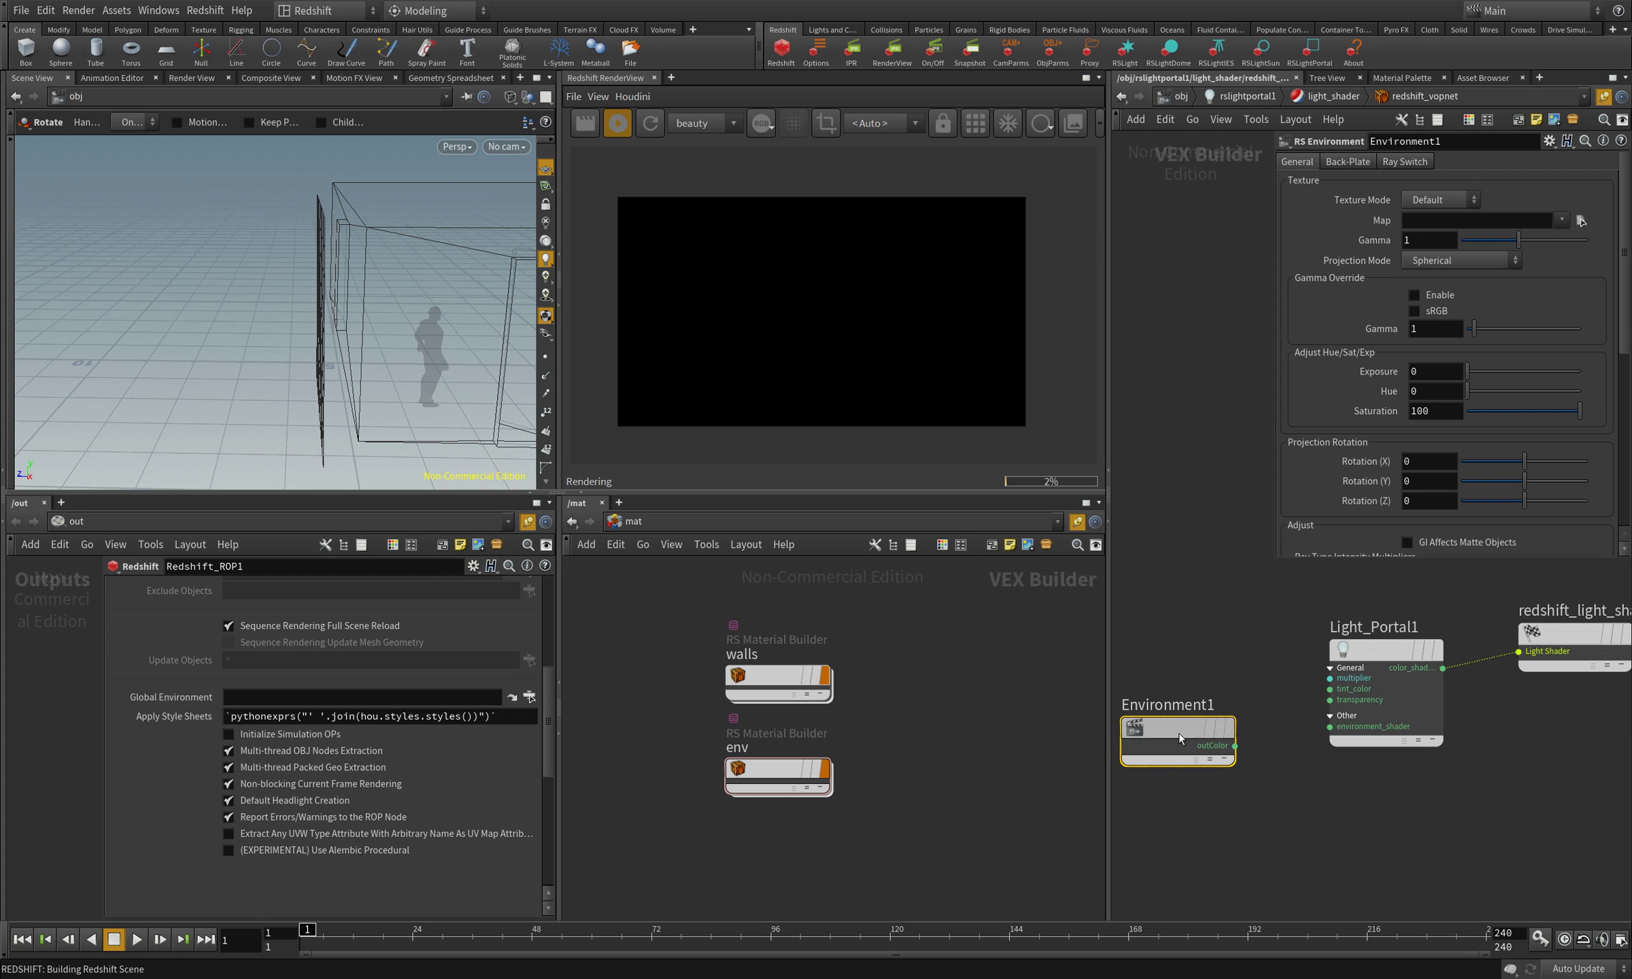
- Load the Dutch Skies HDR as Environment1's map and wire its output into Light_Portal1's environment_shader input
left_click(1563, 220)
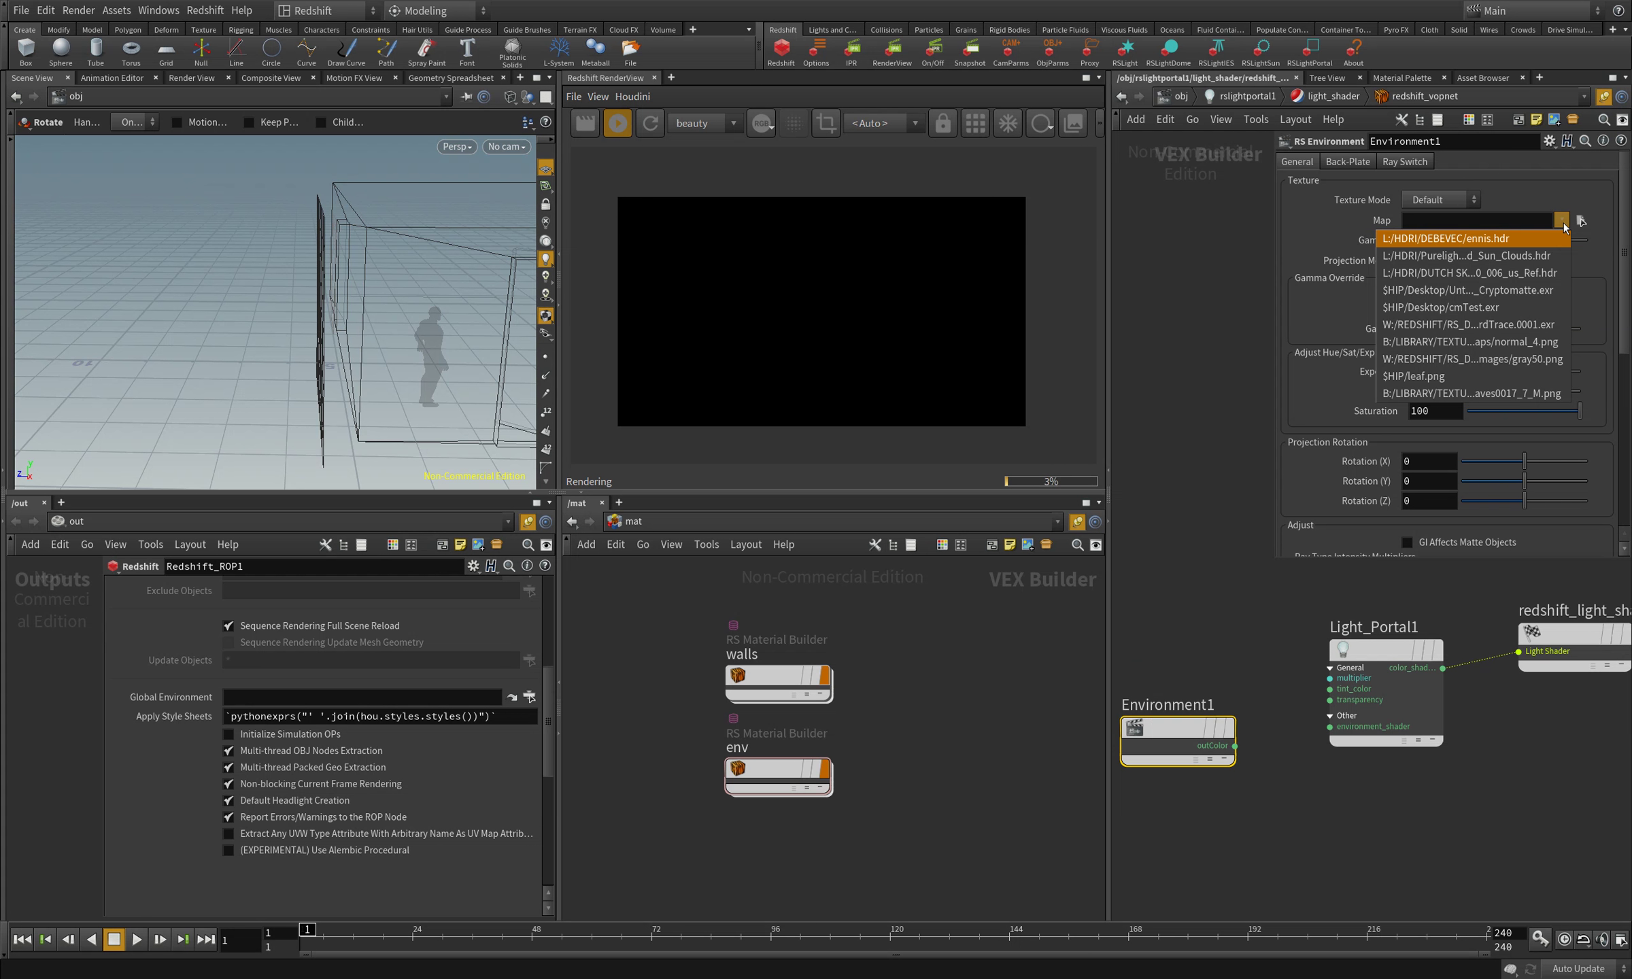
left_click(1483, 273)
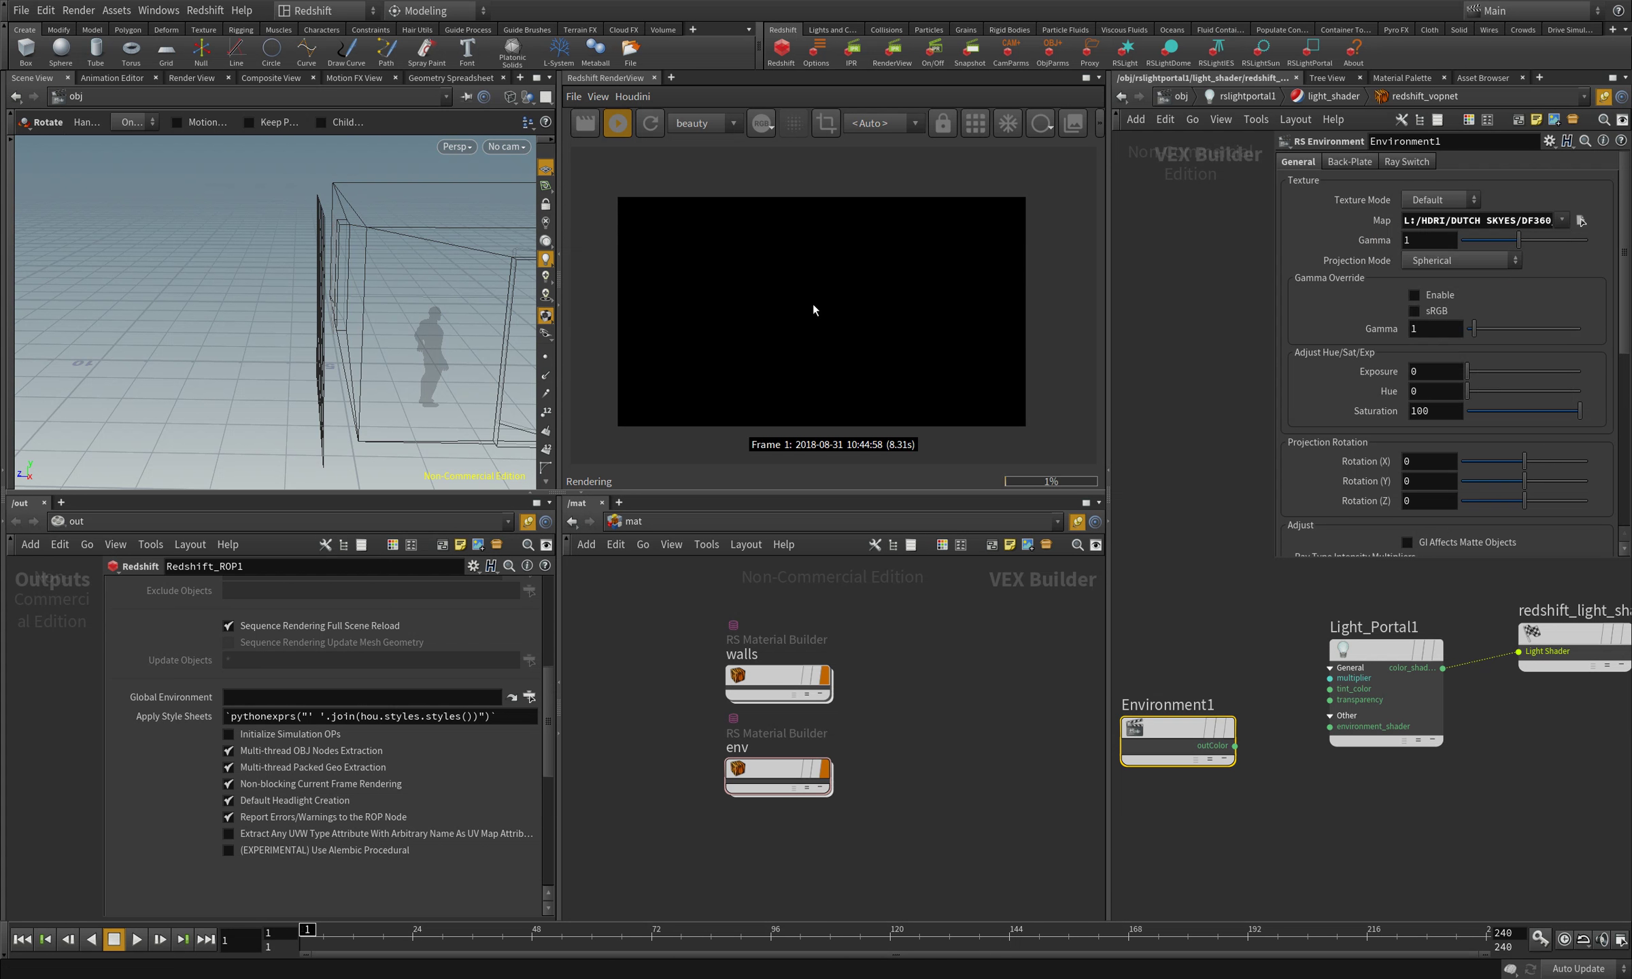
left_click_drag(1236, 746, 1330, 727)
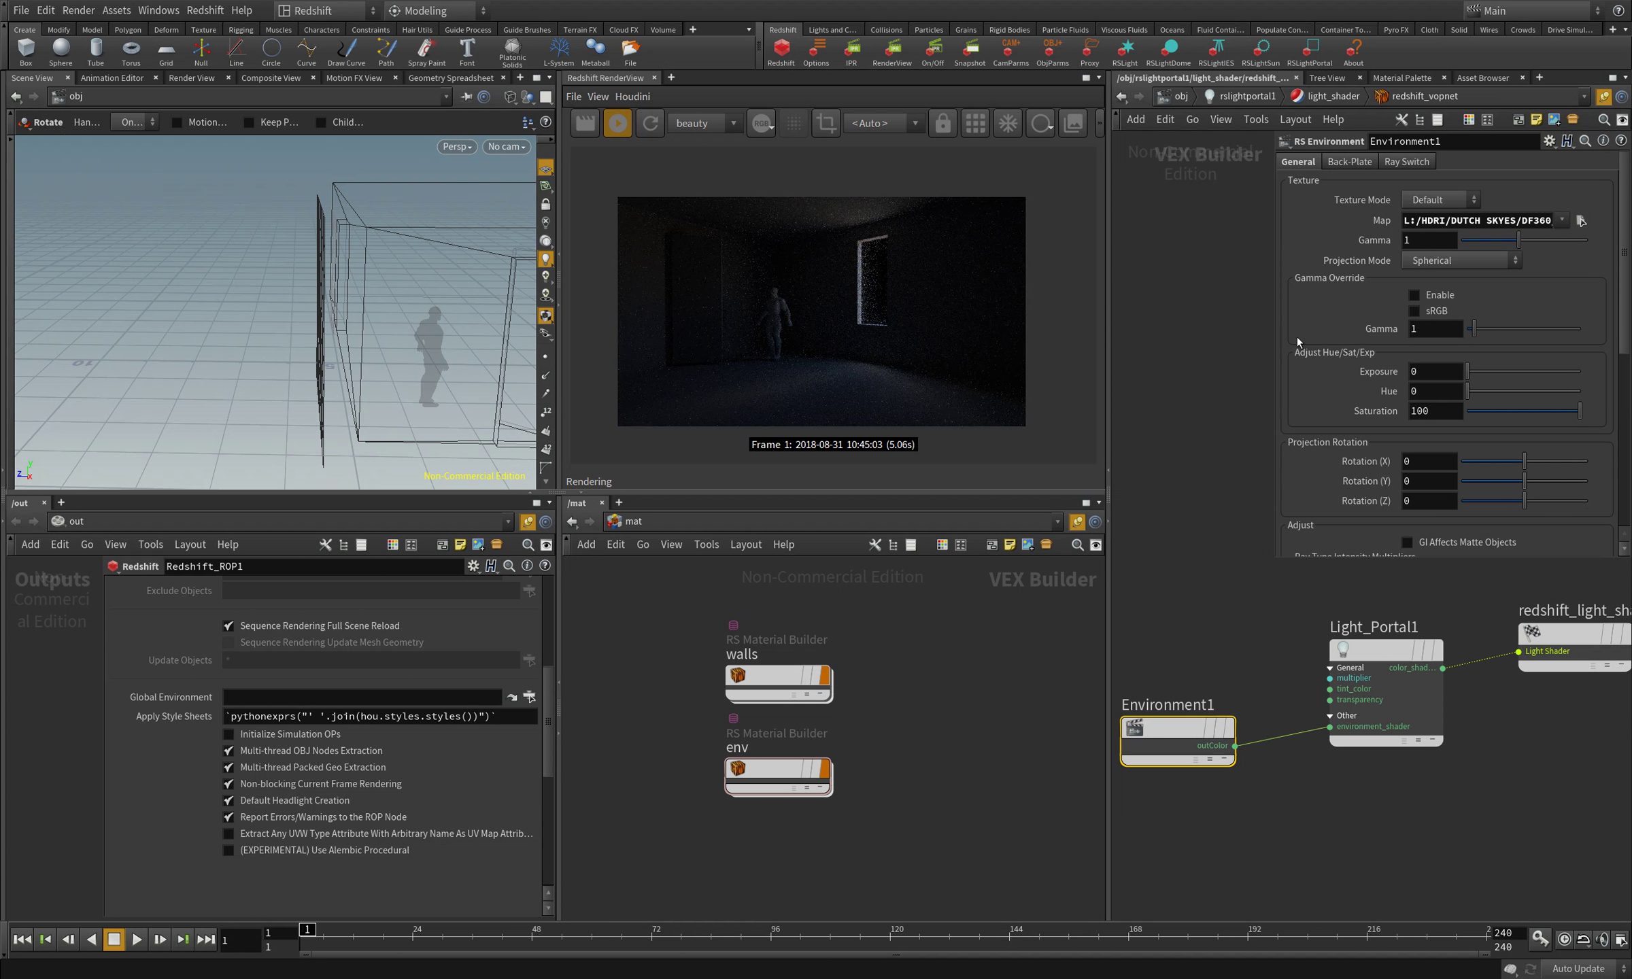
- Return to the object level and raise the exposure of rslightportal1 to 6.32
left_click(1436, 674)
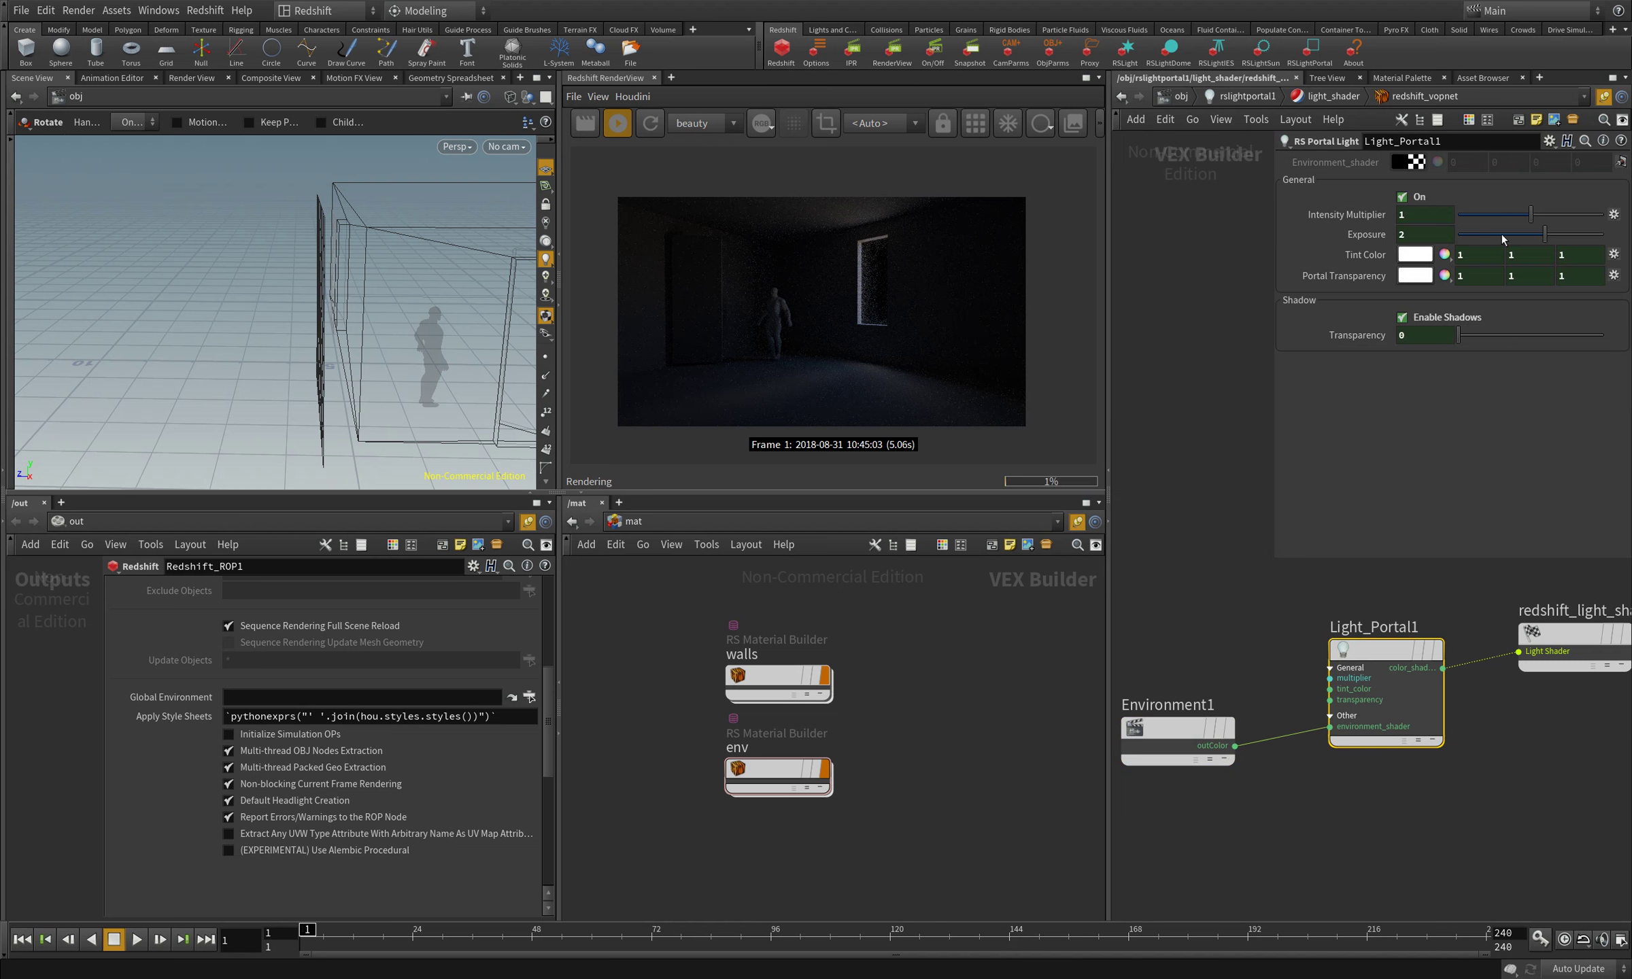
middle_click_drag(1425, 629, 1434, 690)
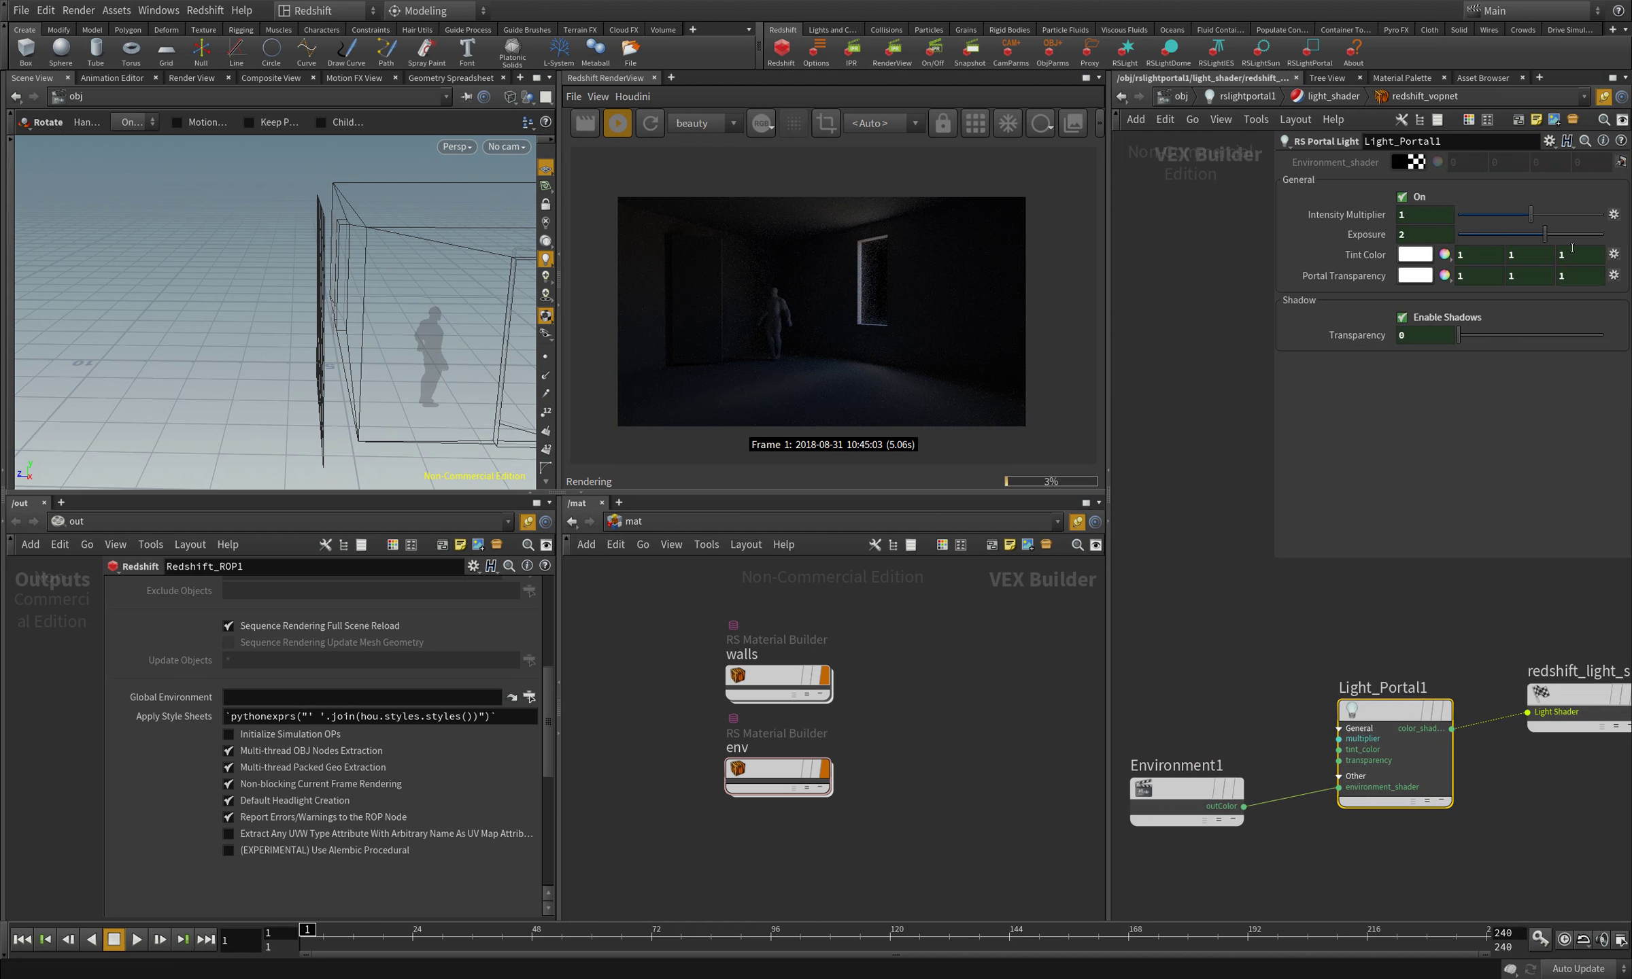
left_click_drag(1307, 641, 1494, 838)
key("u")
key("u")
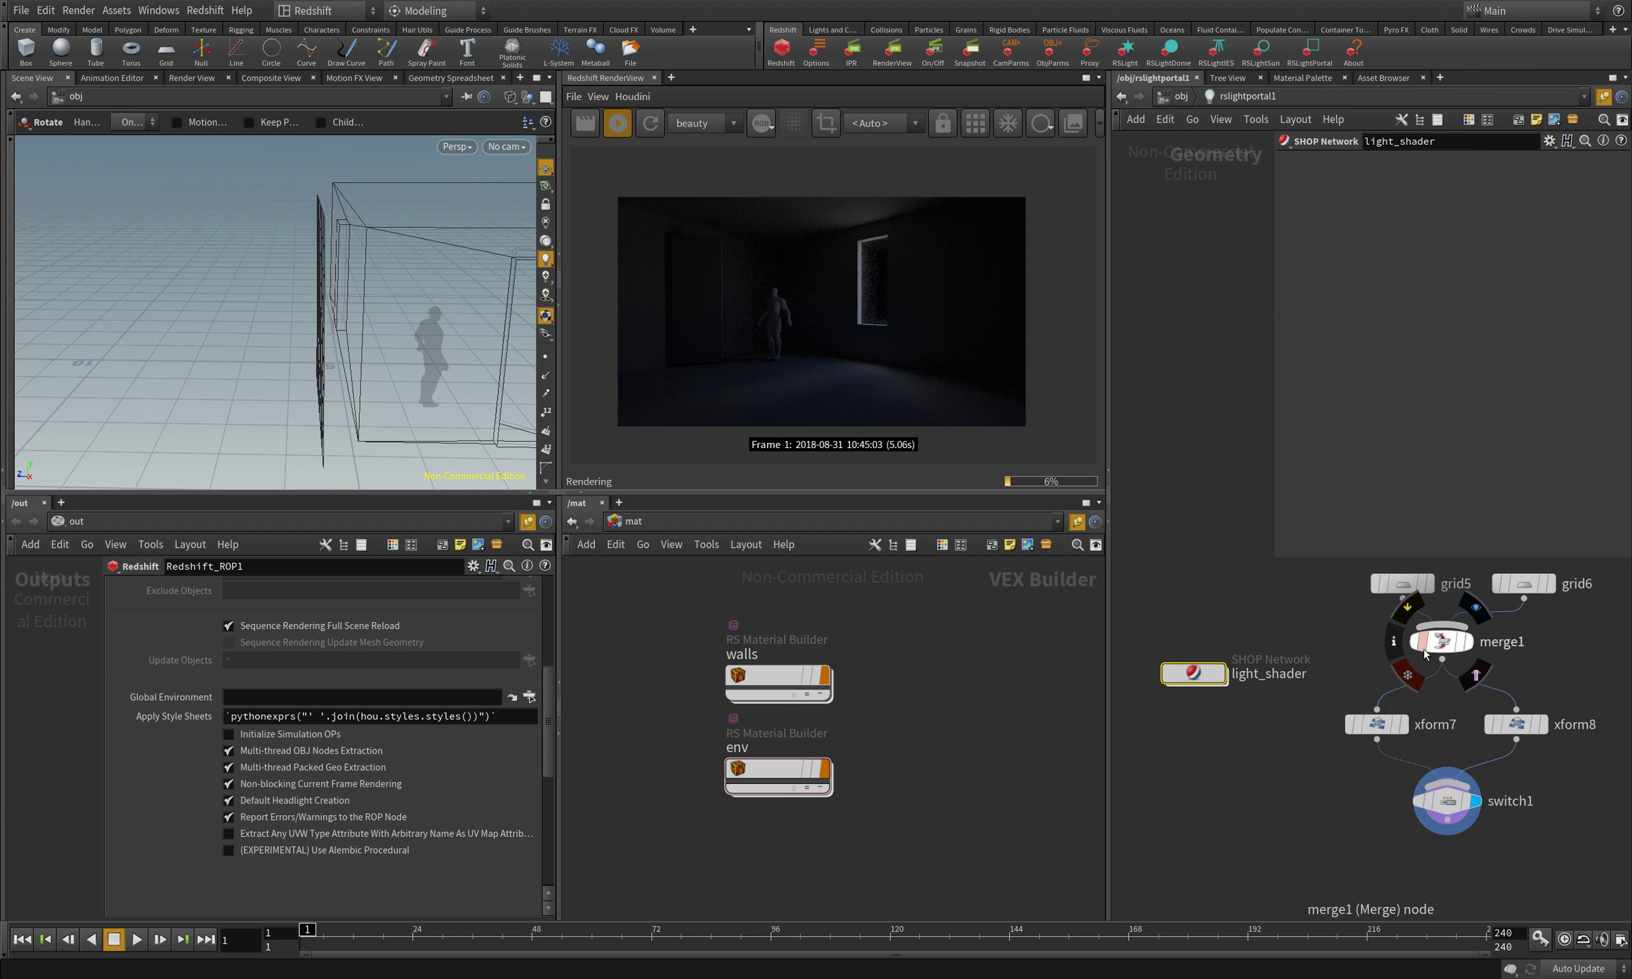
key("u")
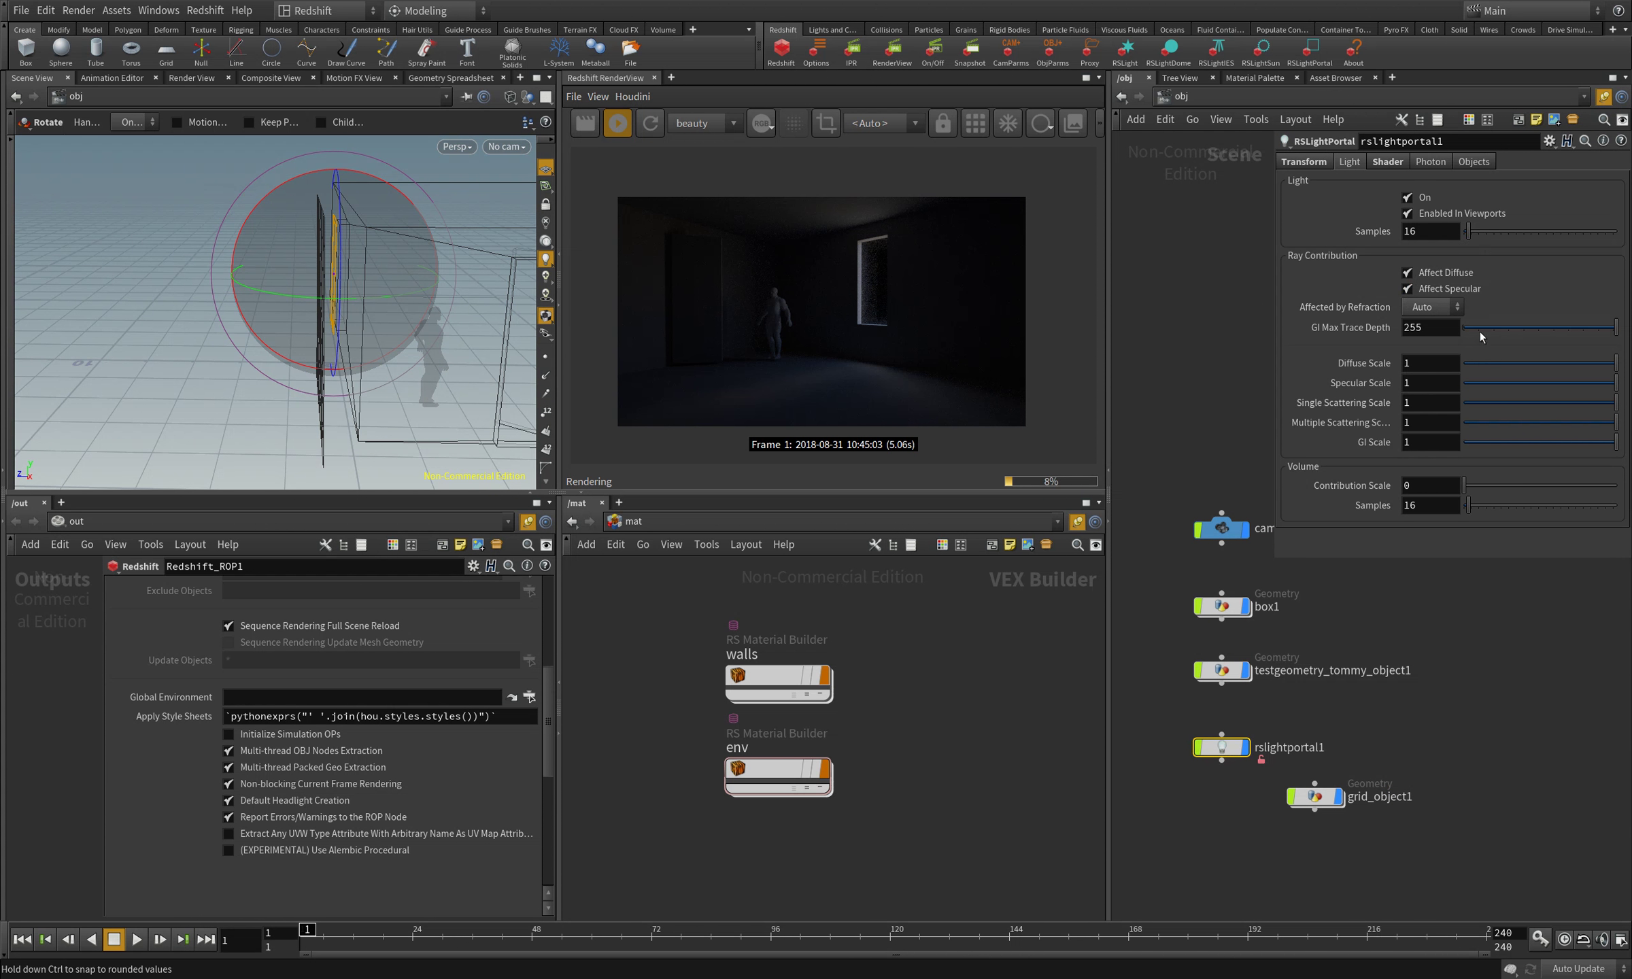
left_click(1388, 164)
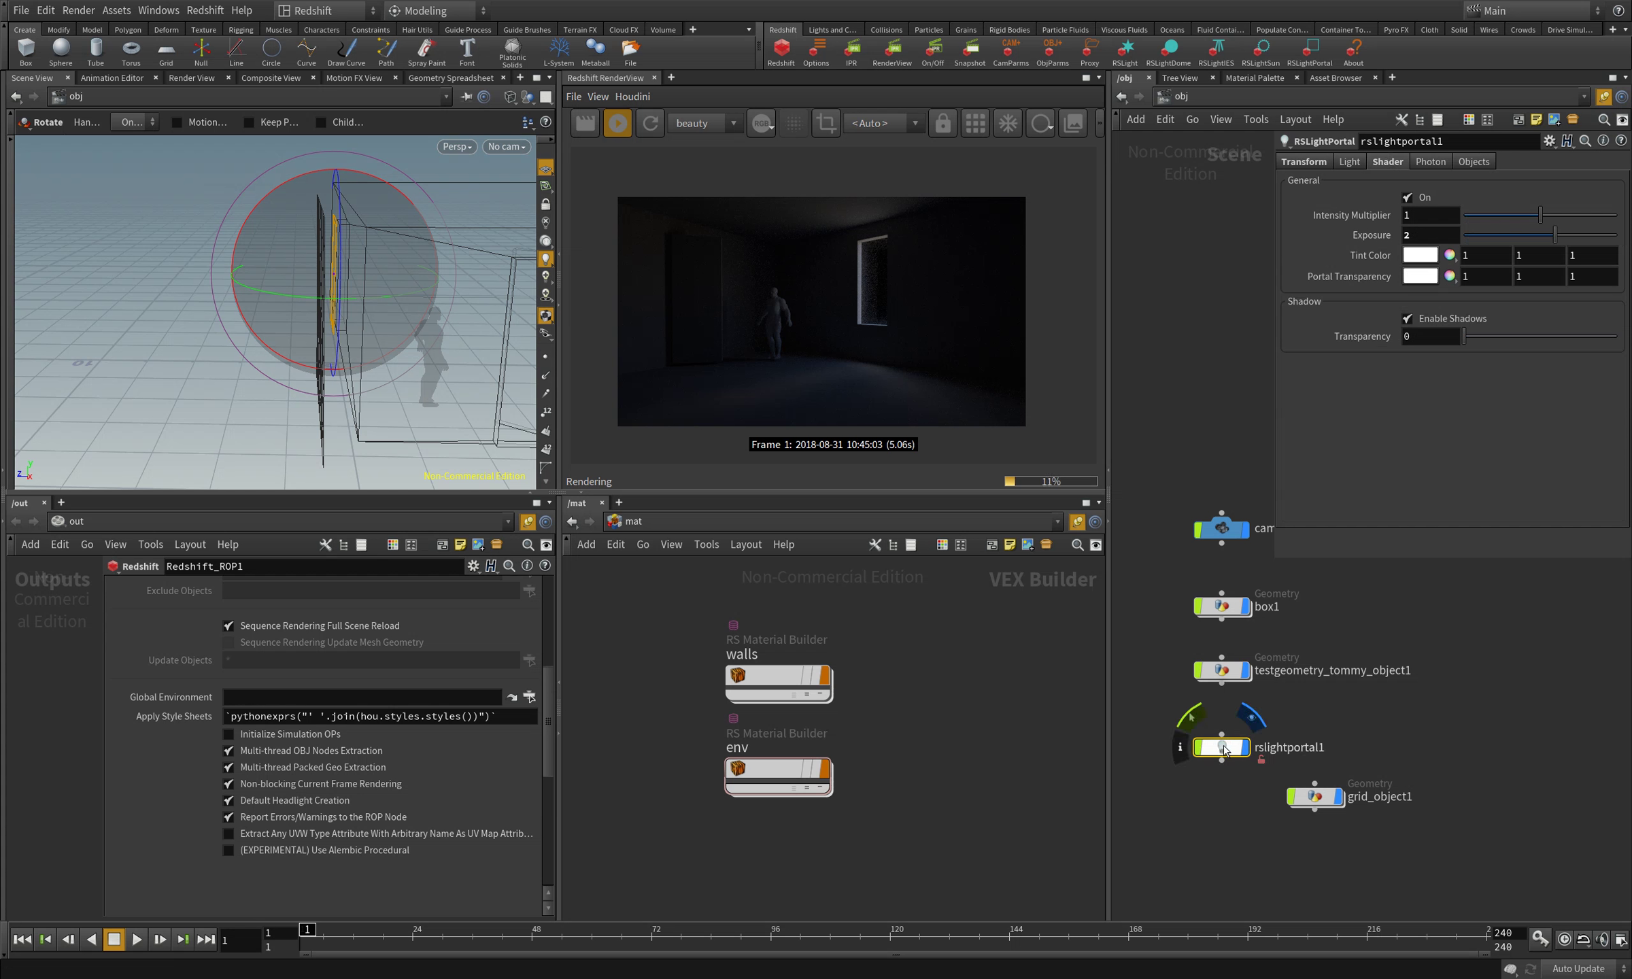
left_click_drag(1555, 235, 1589, 241)
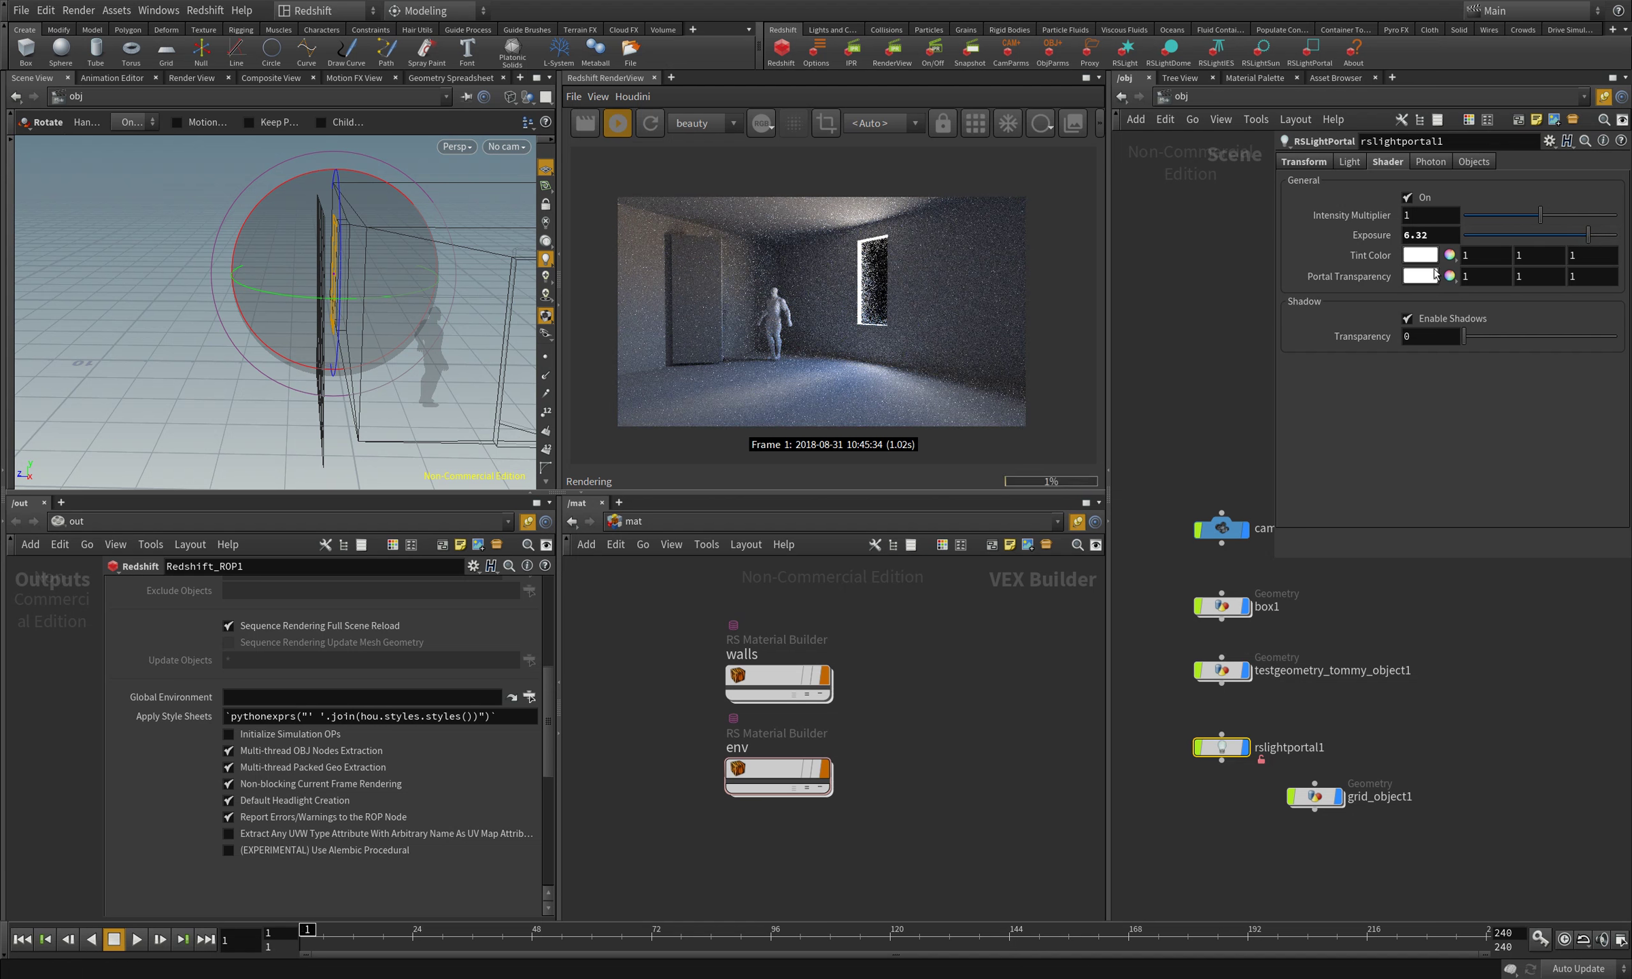
- Line up grid_object1 under rslightportal1 and add an RSLightDome to the scene
left_click_drag(1373, 777, 1280, 795)
middle_click_drag(1430, 756, 1421, 716)
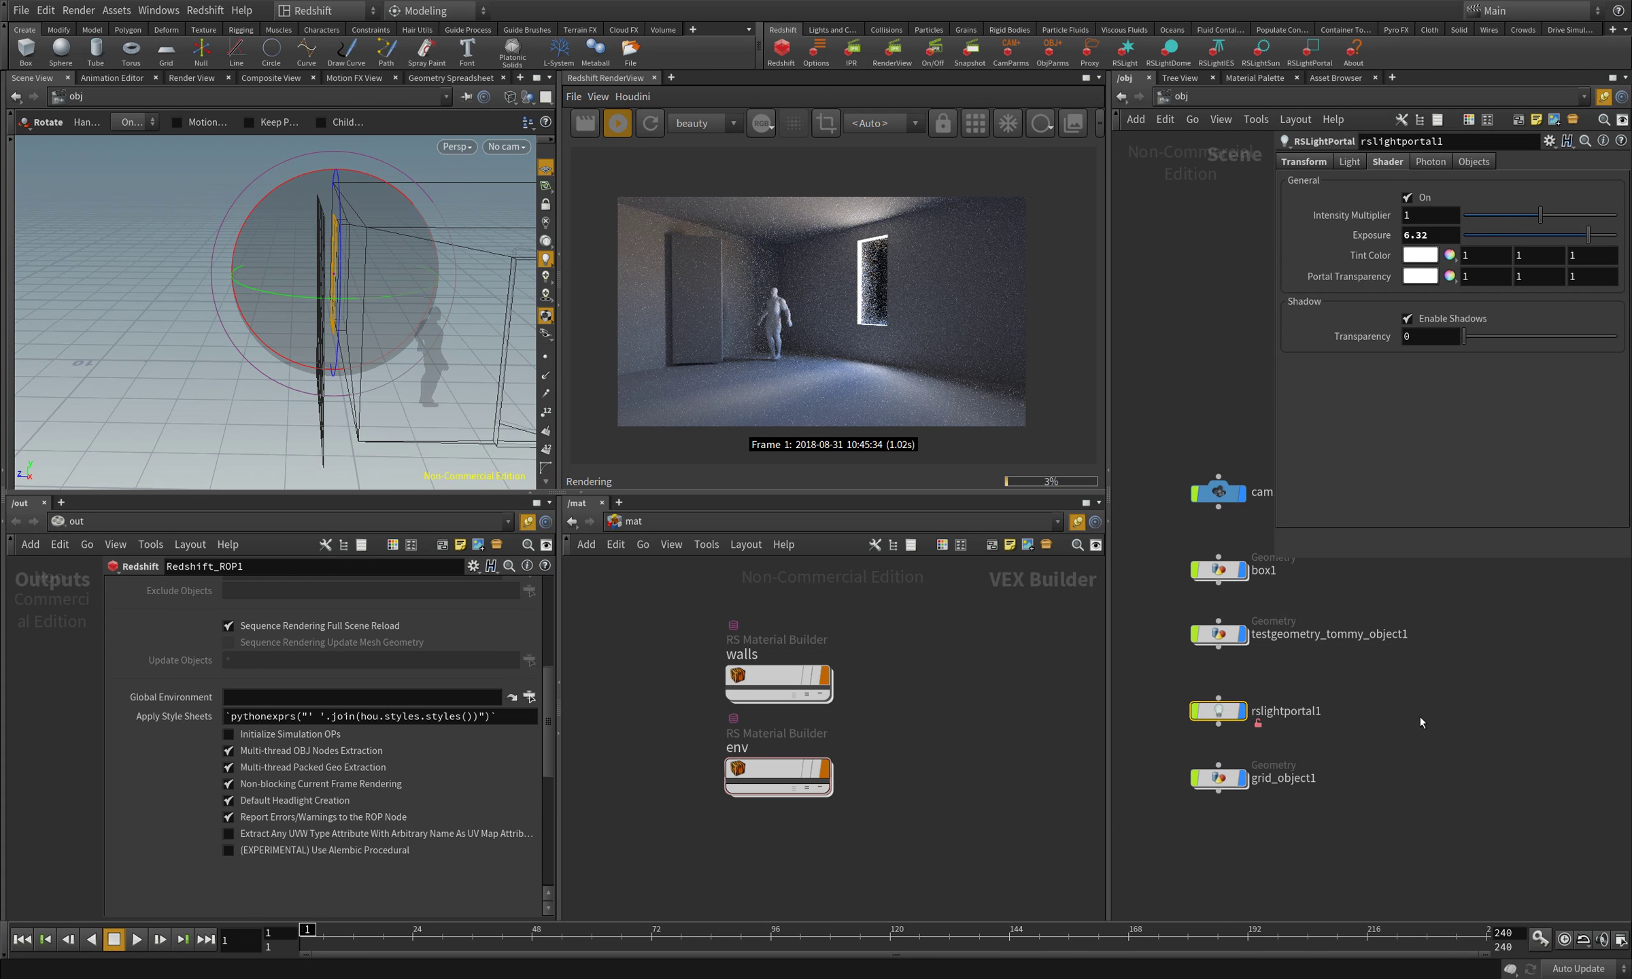
left_click(1437, 735)
key("Tab")
type("dome")
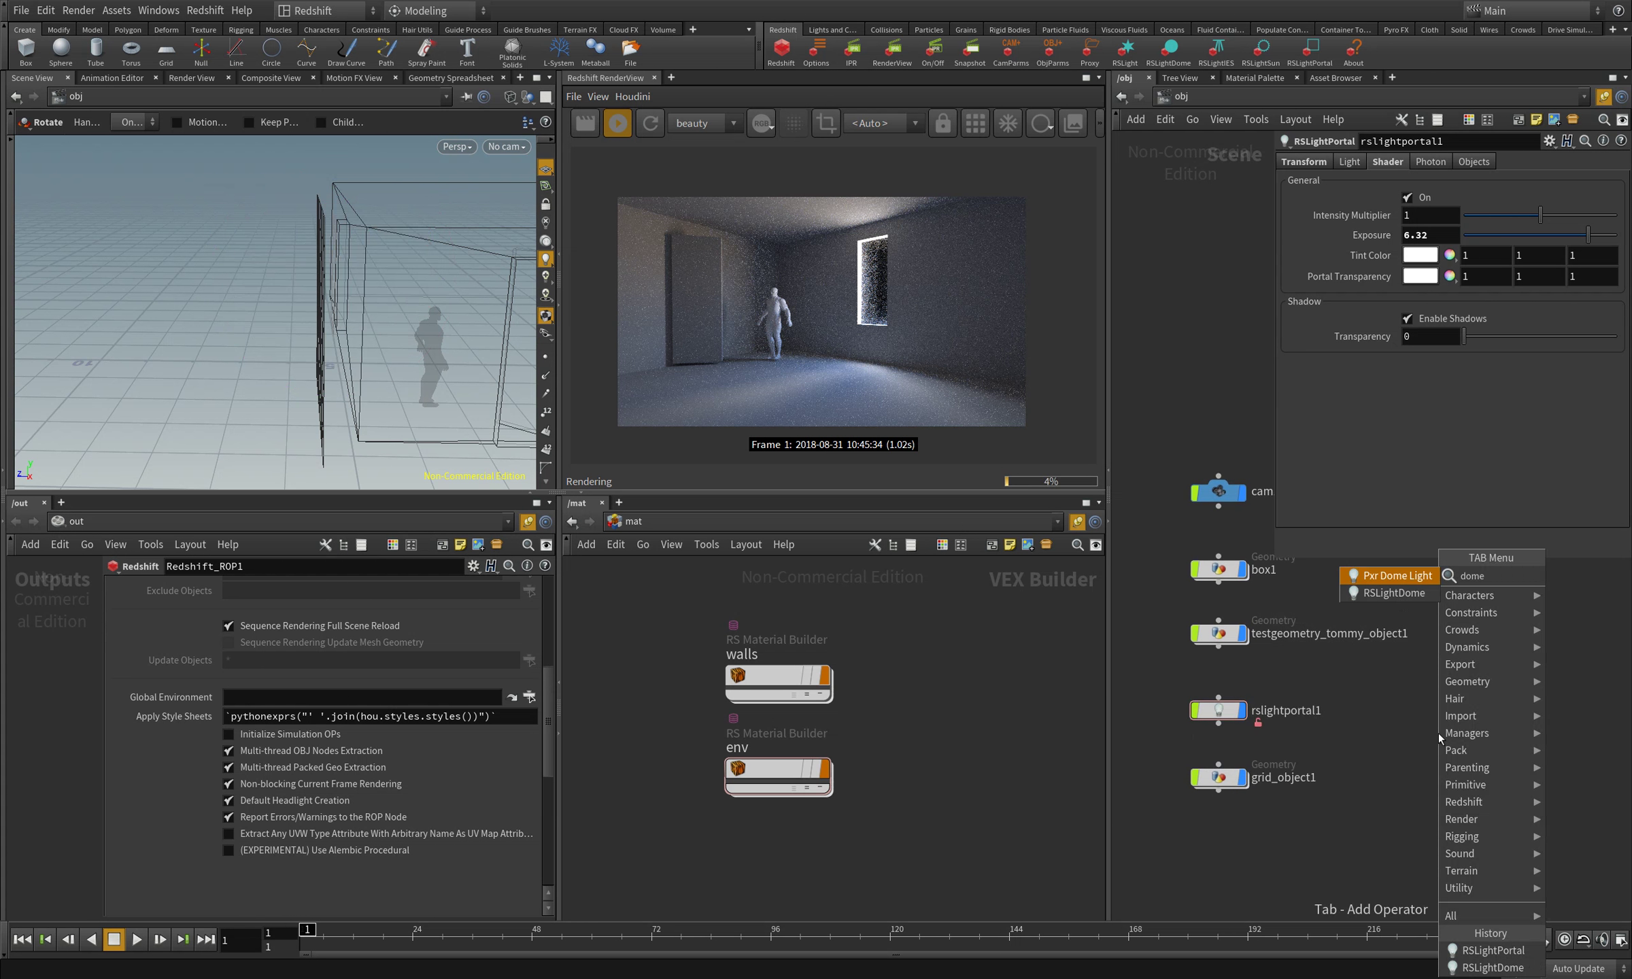
key("Down")
key("Return")
left_click(1438, 733)
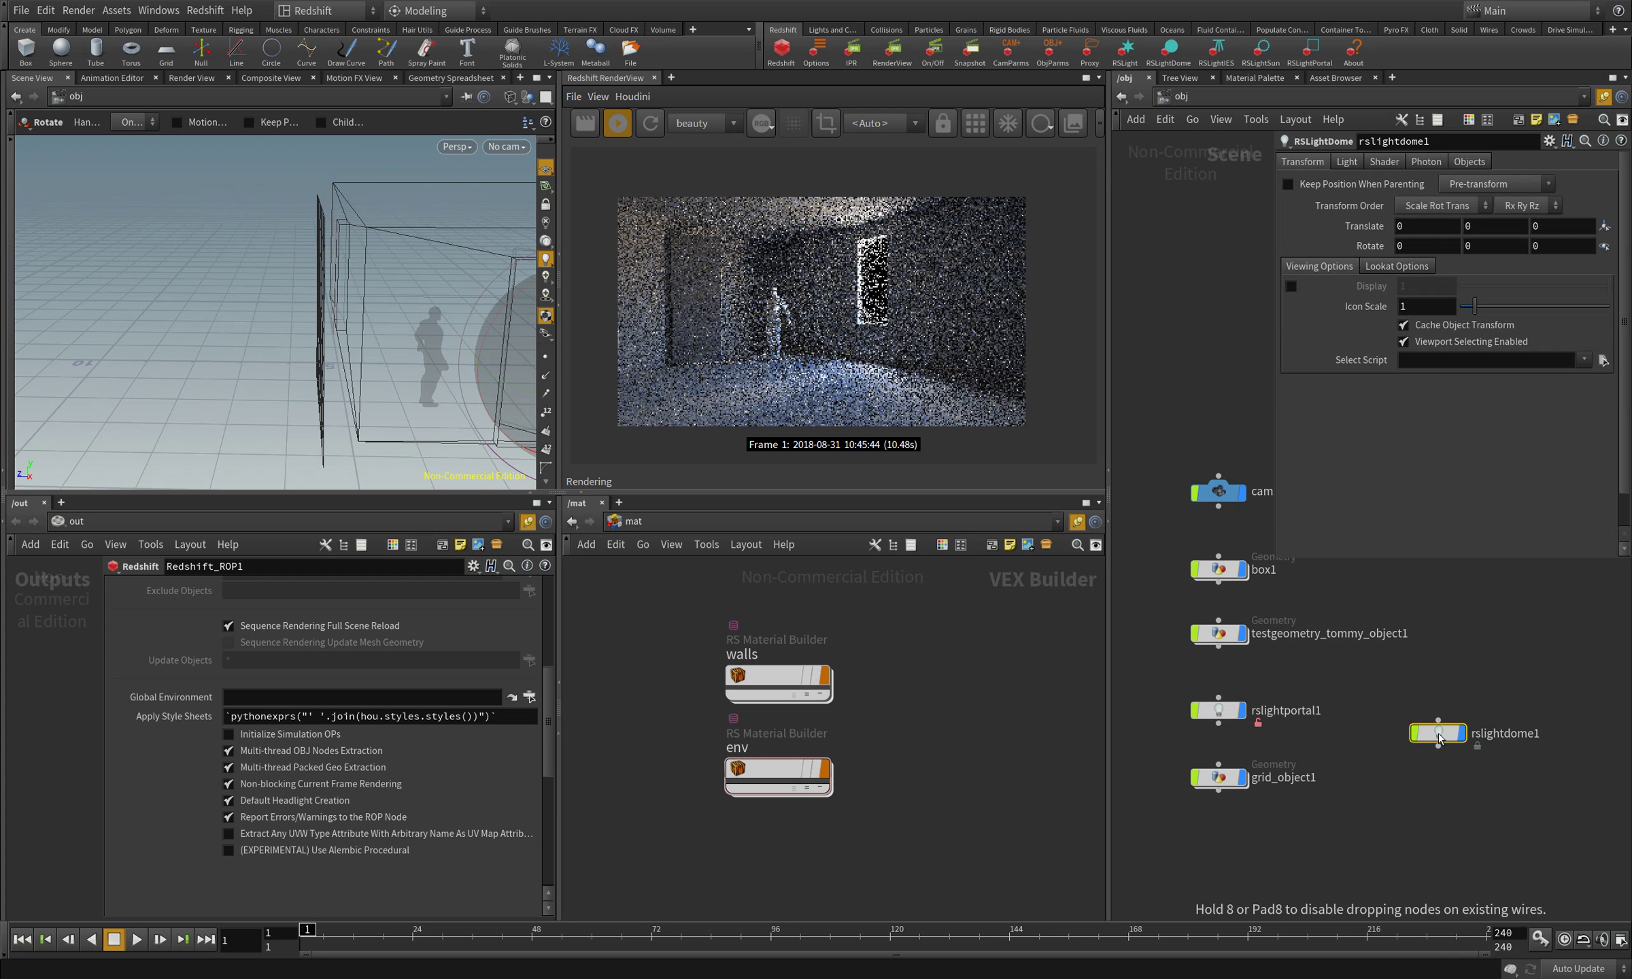
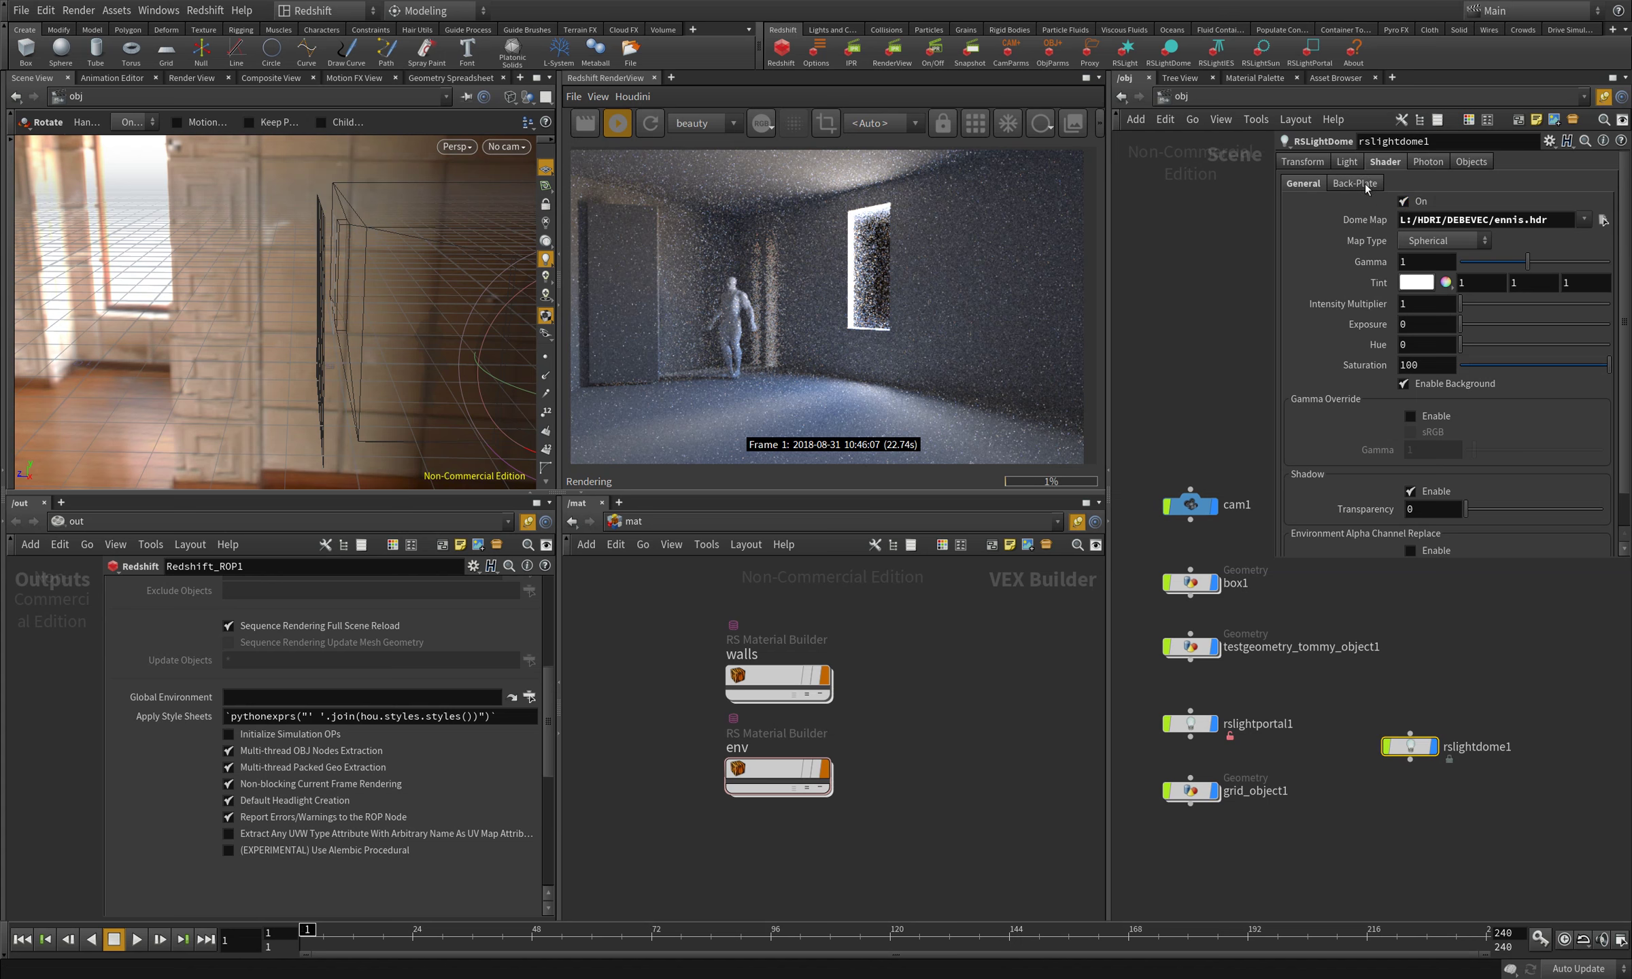
- Disable the dome light in the viewports and raise its exposure to 2
left_click(1350, 162)
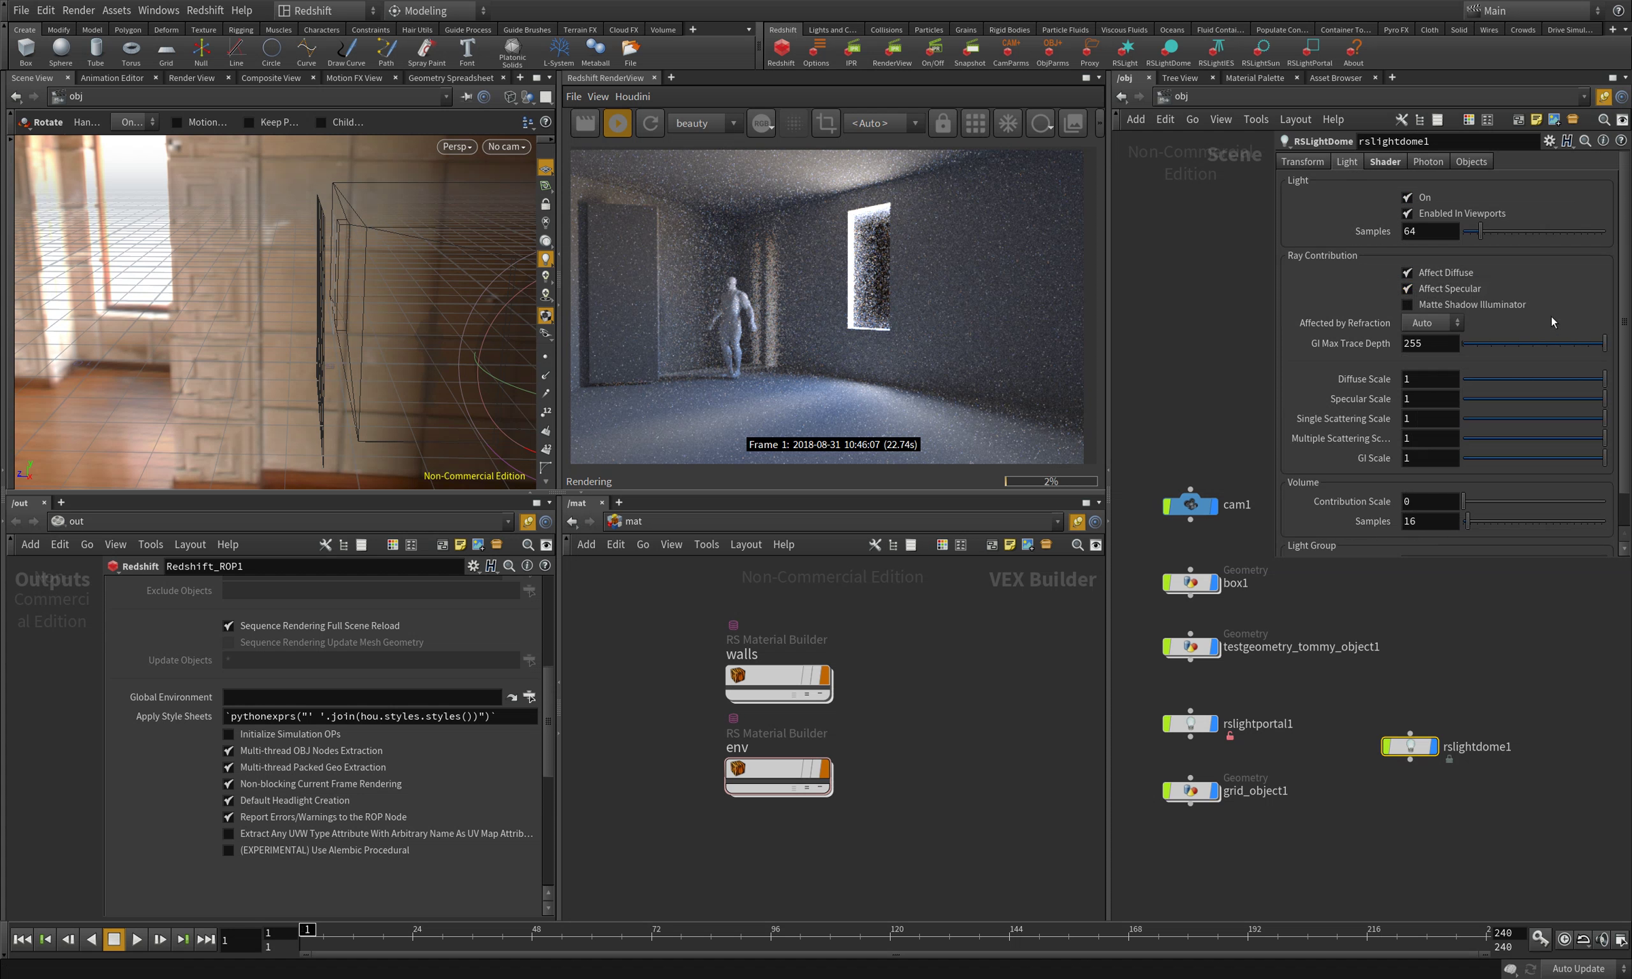
left_click(1408, 213)
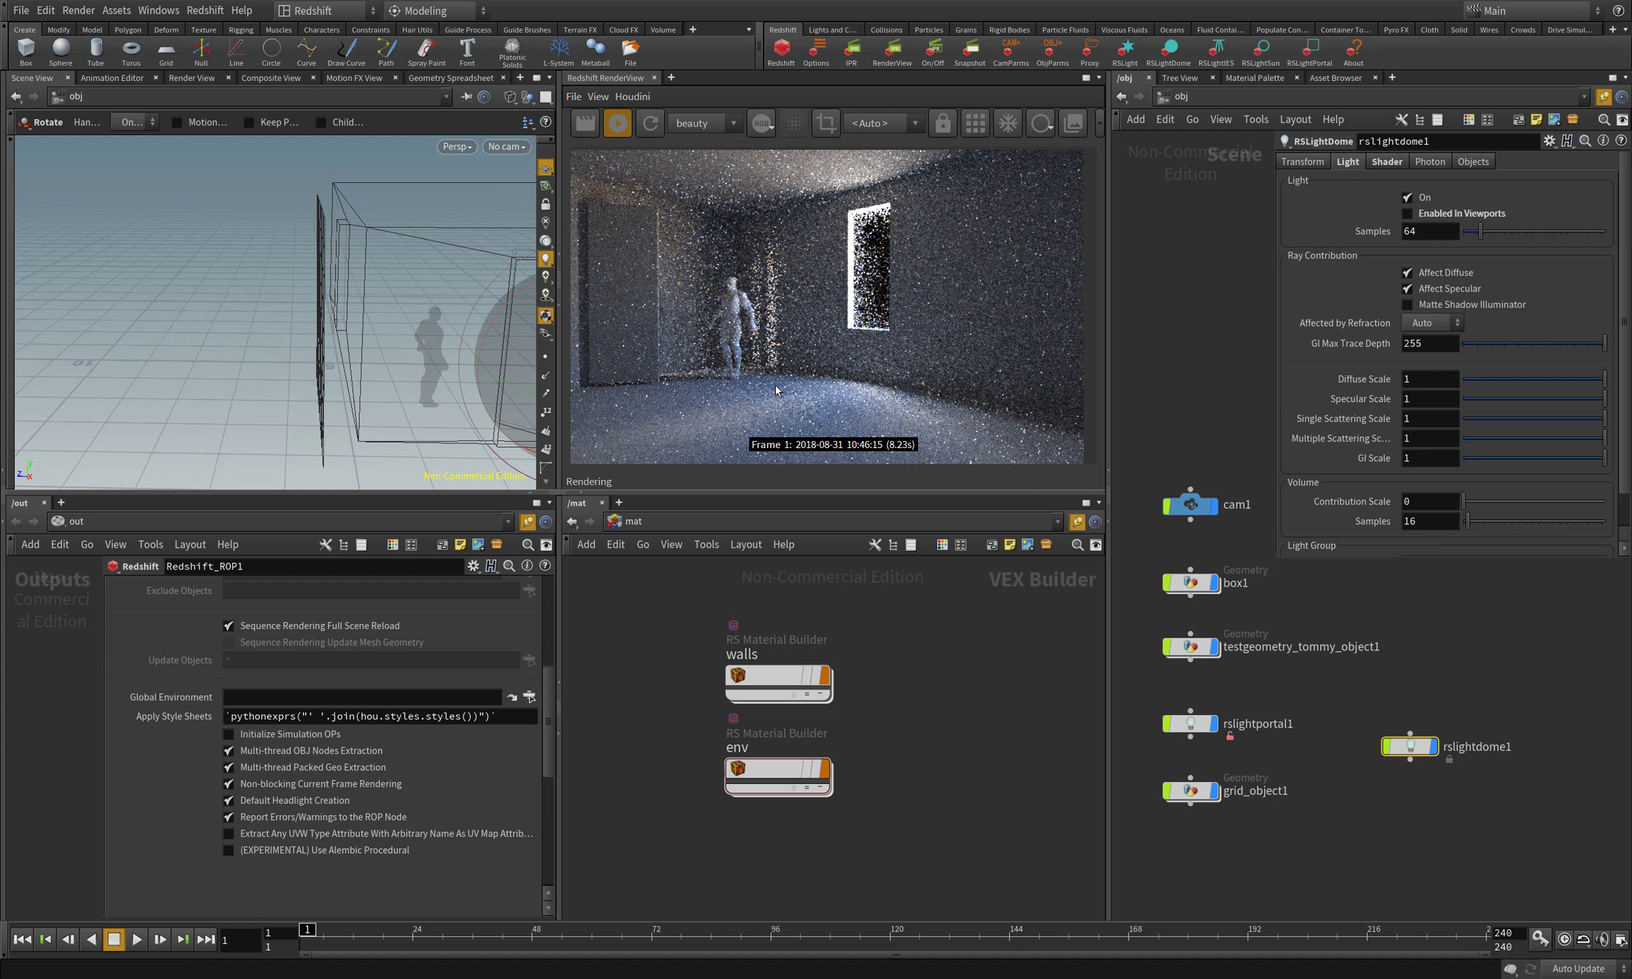
left_click(1303, 162)
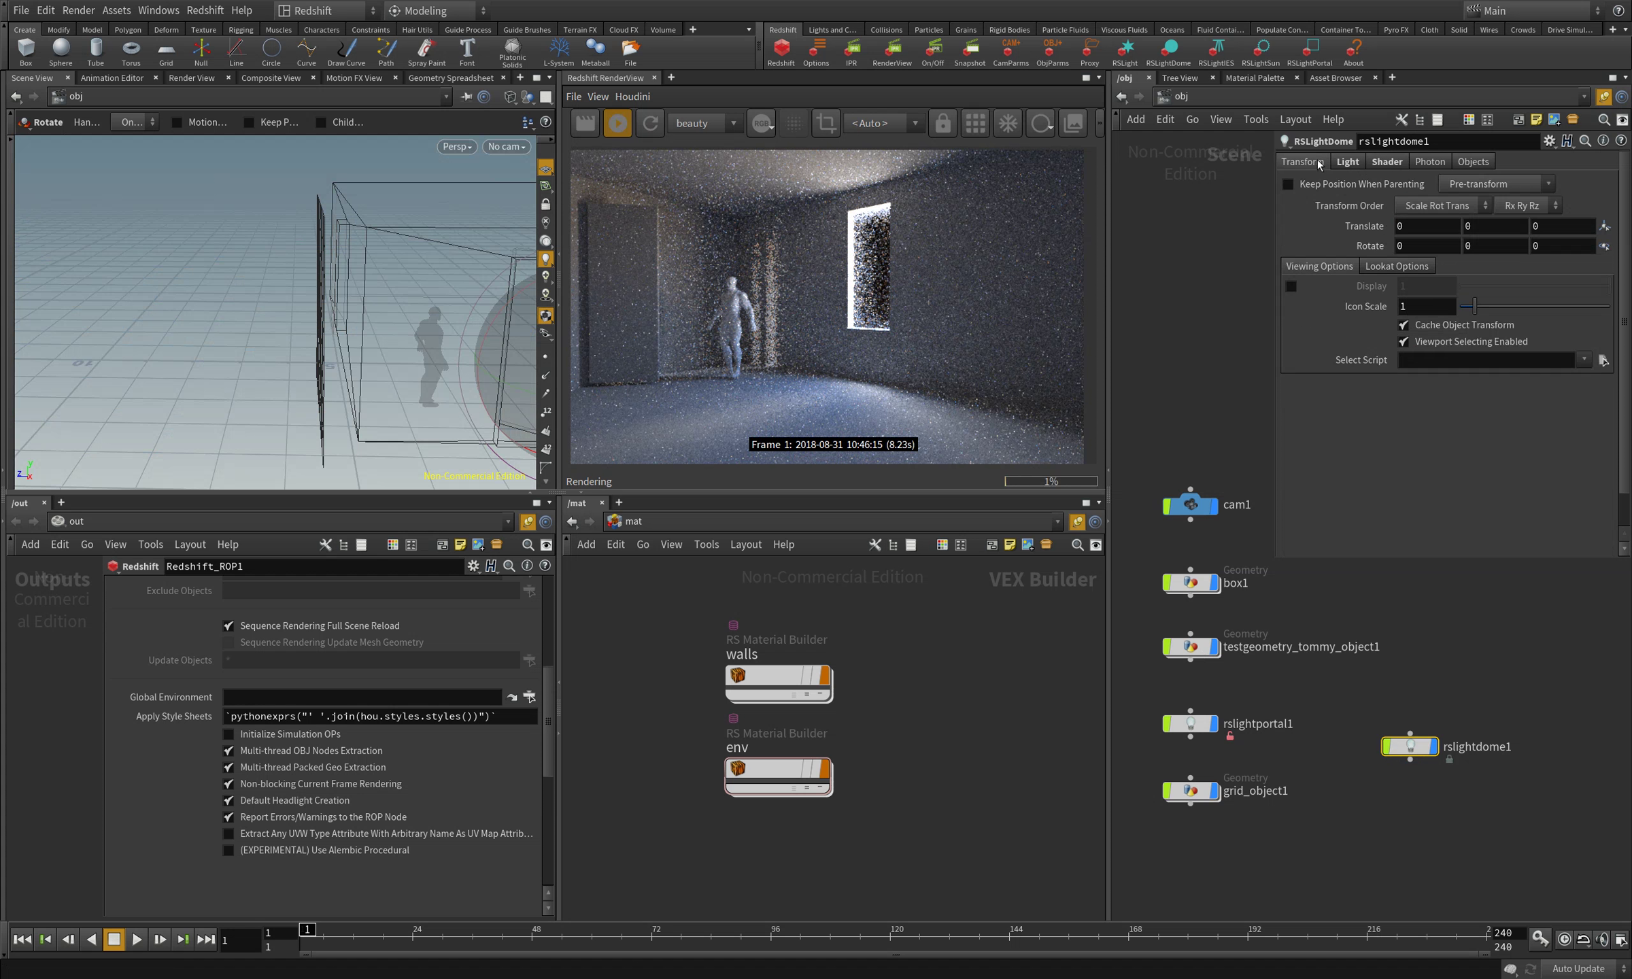
left_click(1348, 162)
left_click(1386, 163)
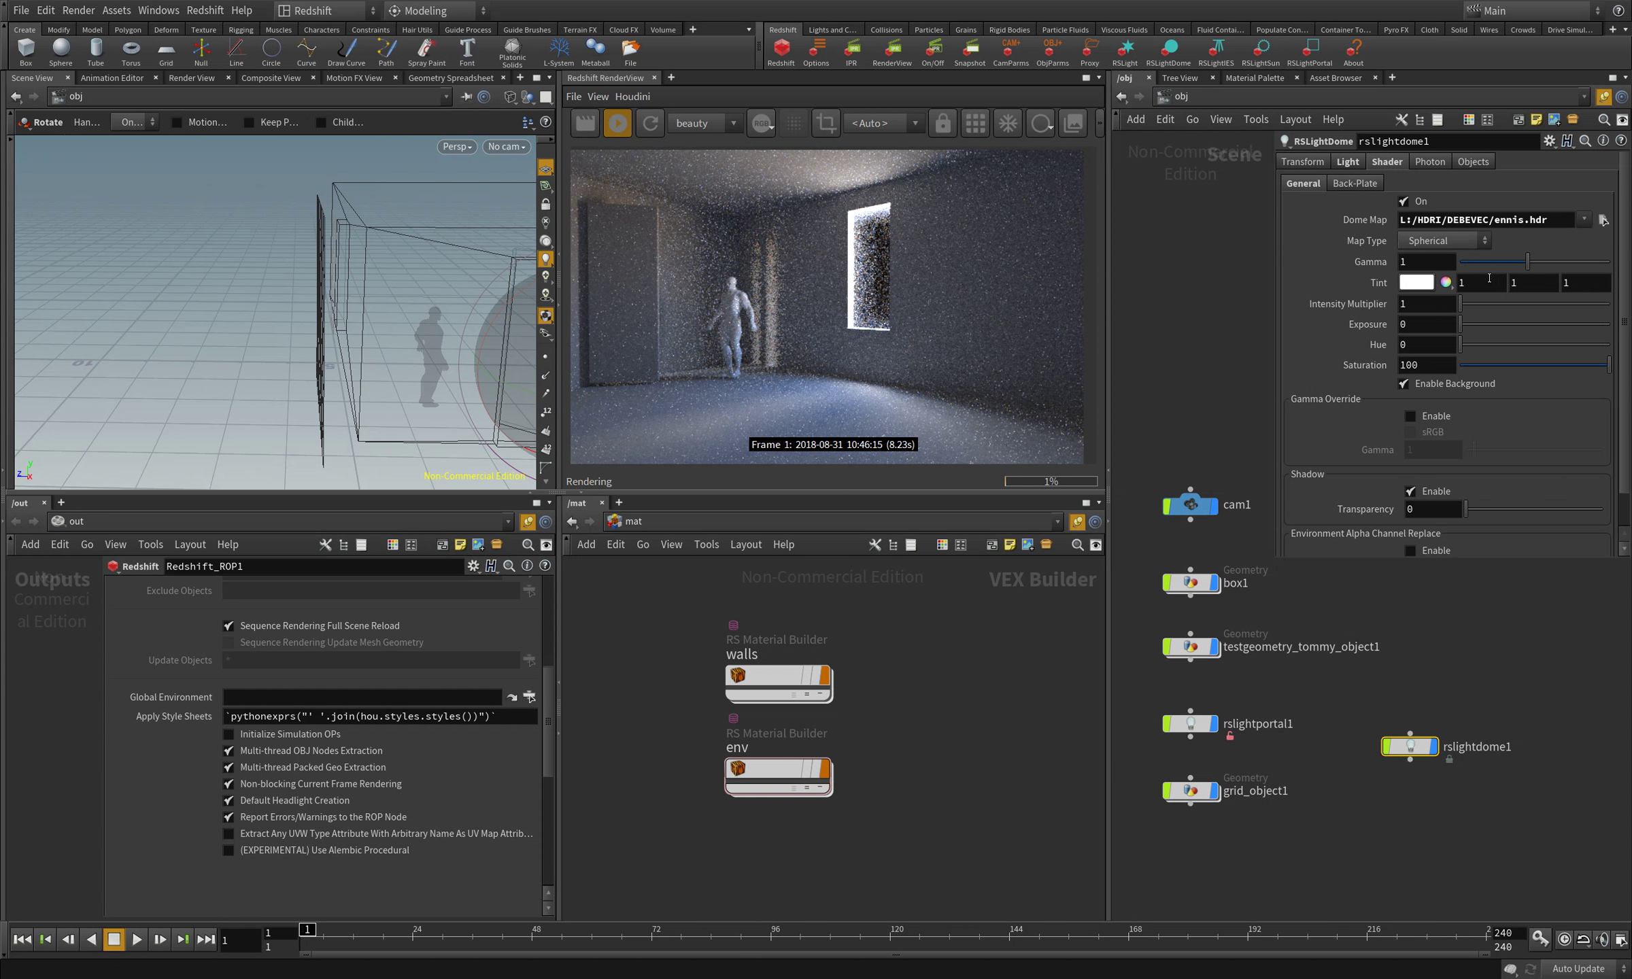
left_click_drag(1473, 331, 1590, 335)
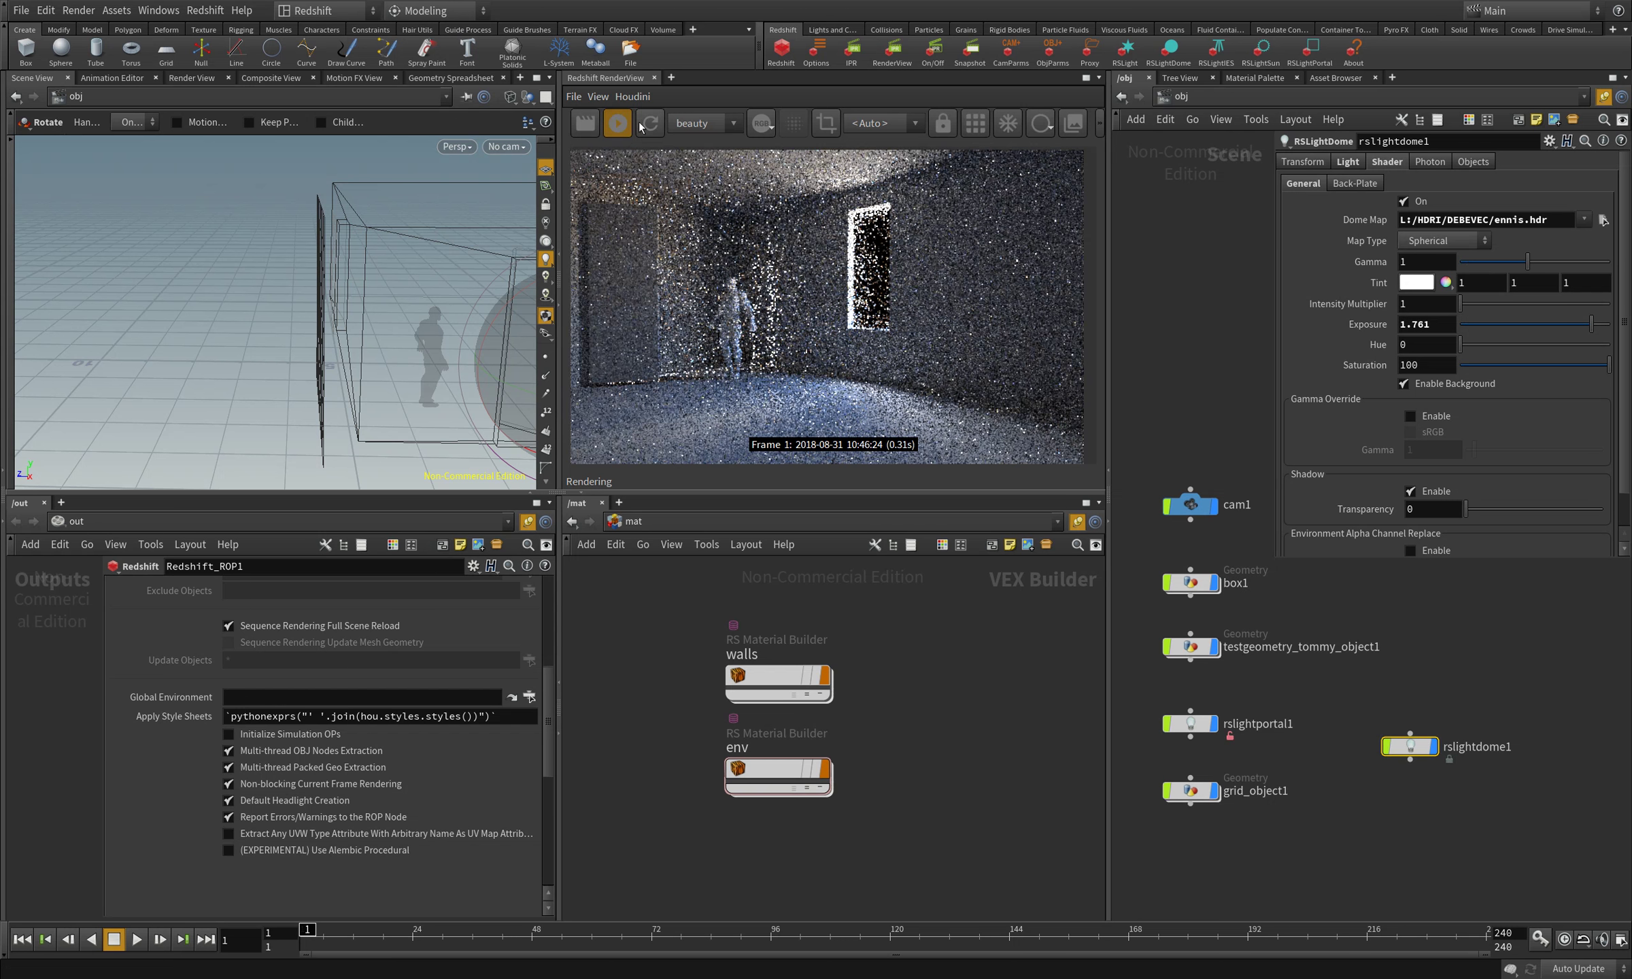
left_click(651, 124)
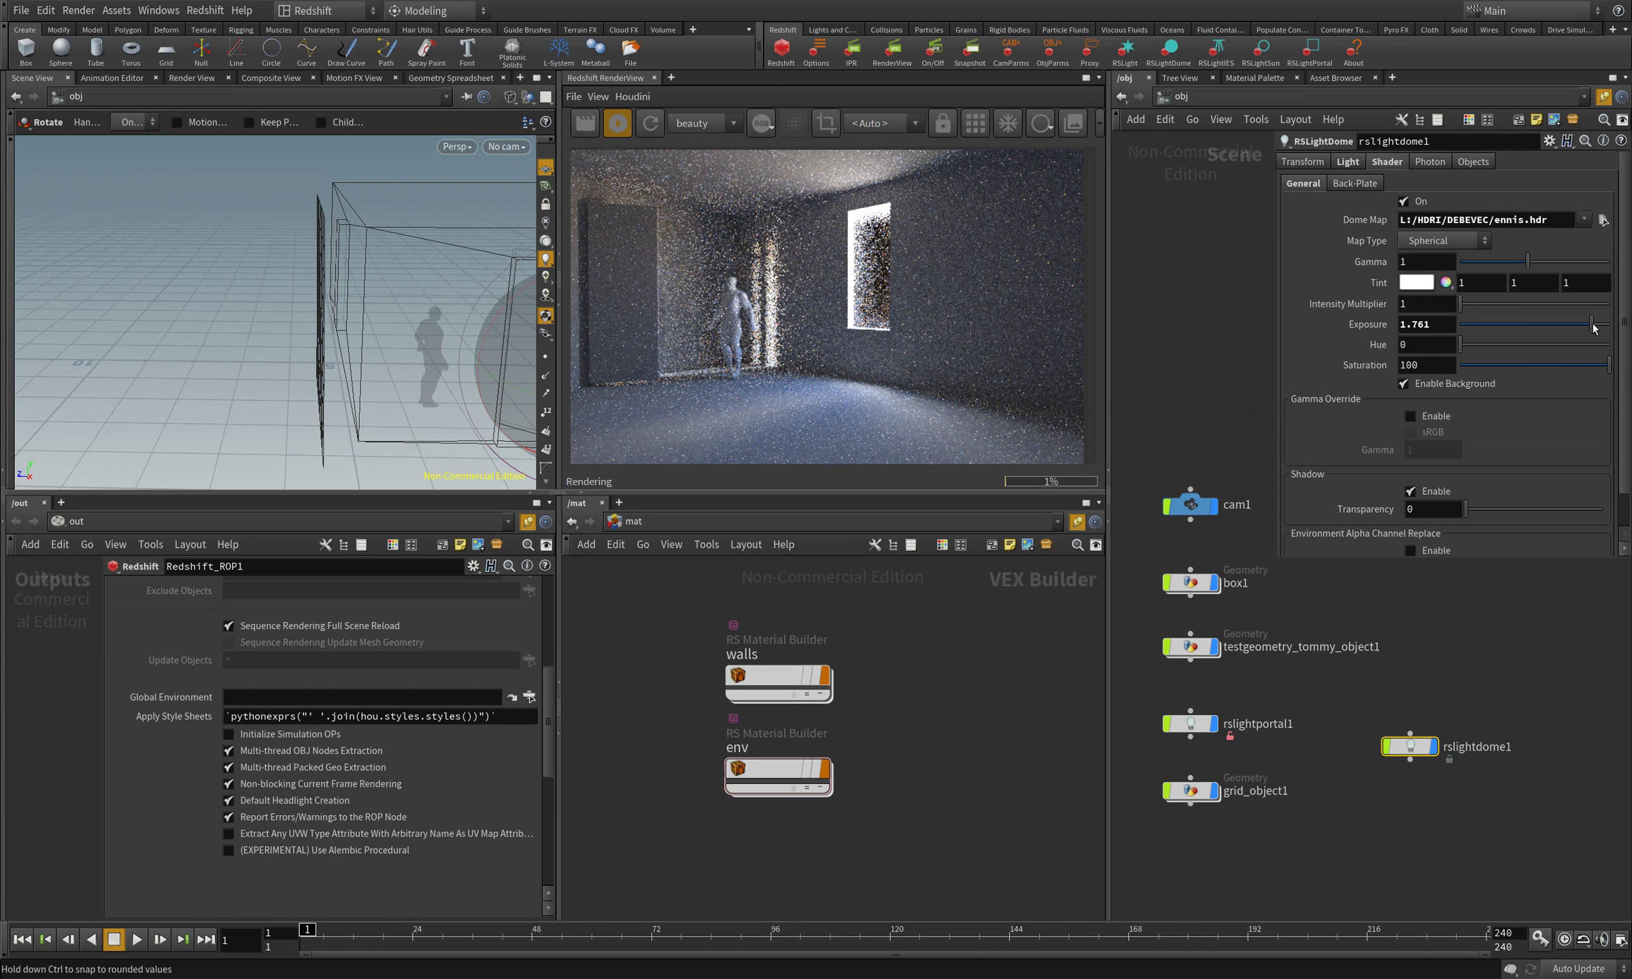
left_click_drag(1592, 327, 1608, 325)
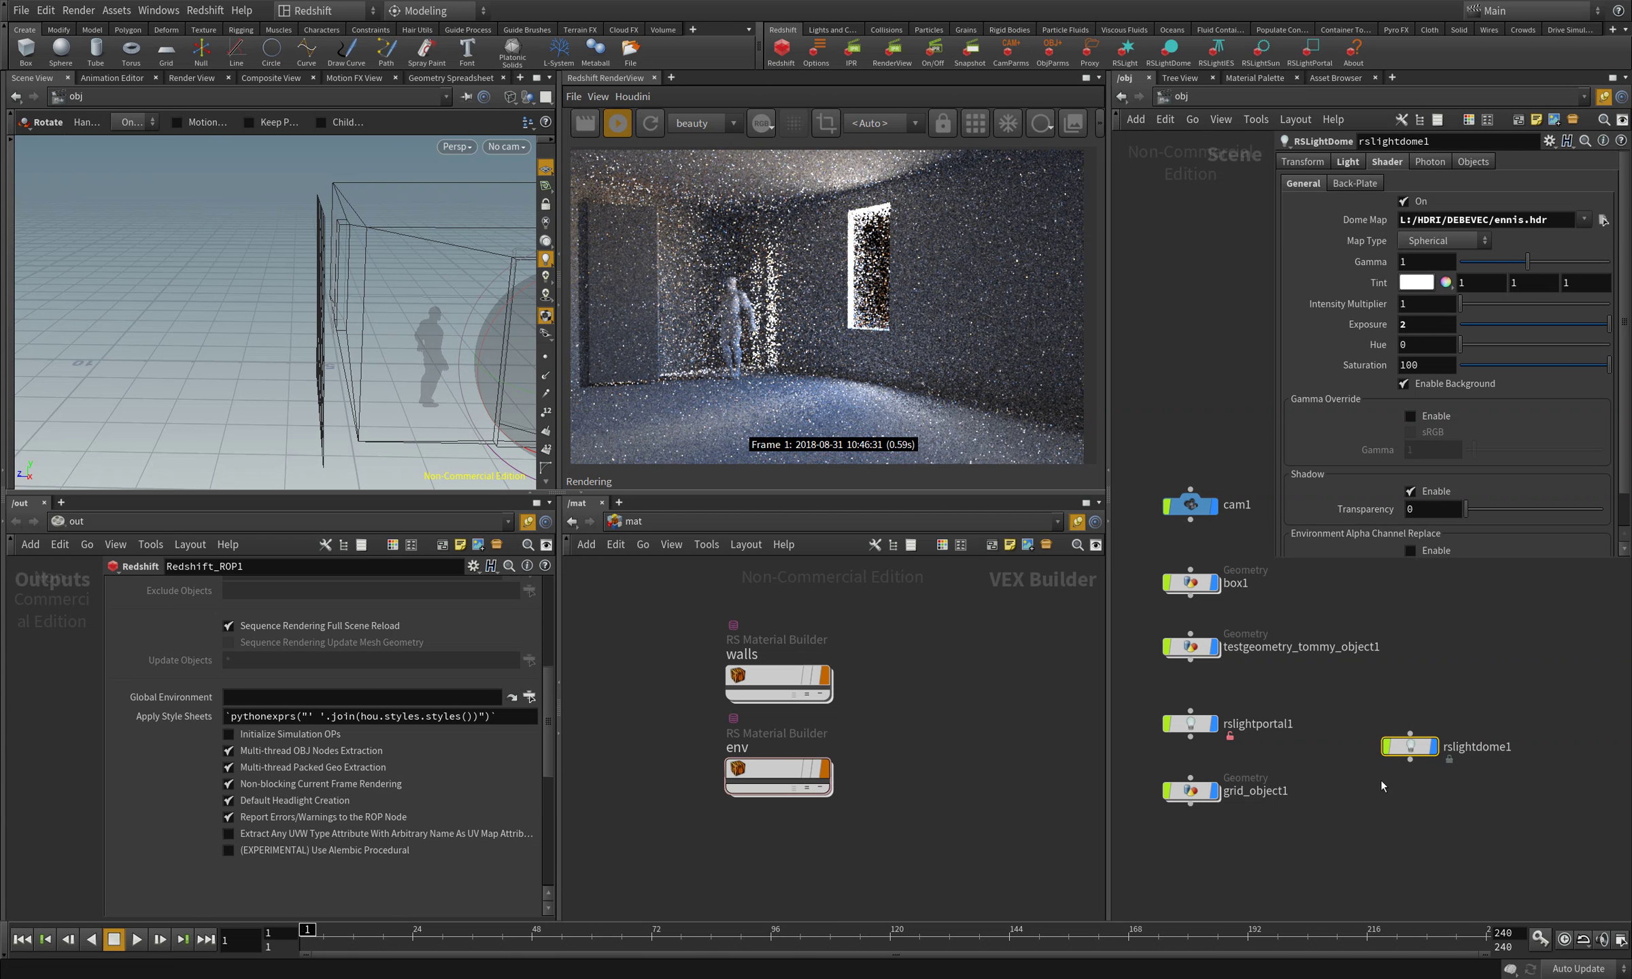
- Rotate the dome light so brighter light falls on the room's back wall, and set its exposure to 1
key("Escape")
left_click_drag(421, 410, 295, 392)
key("r")
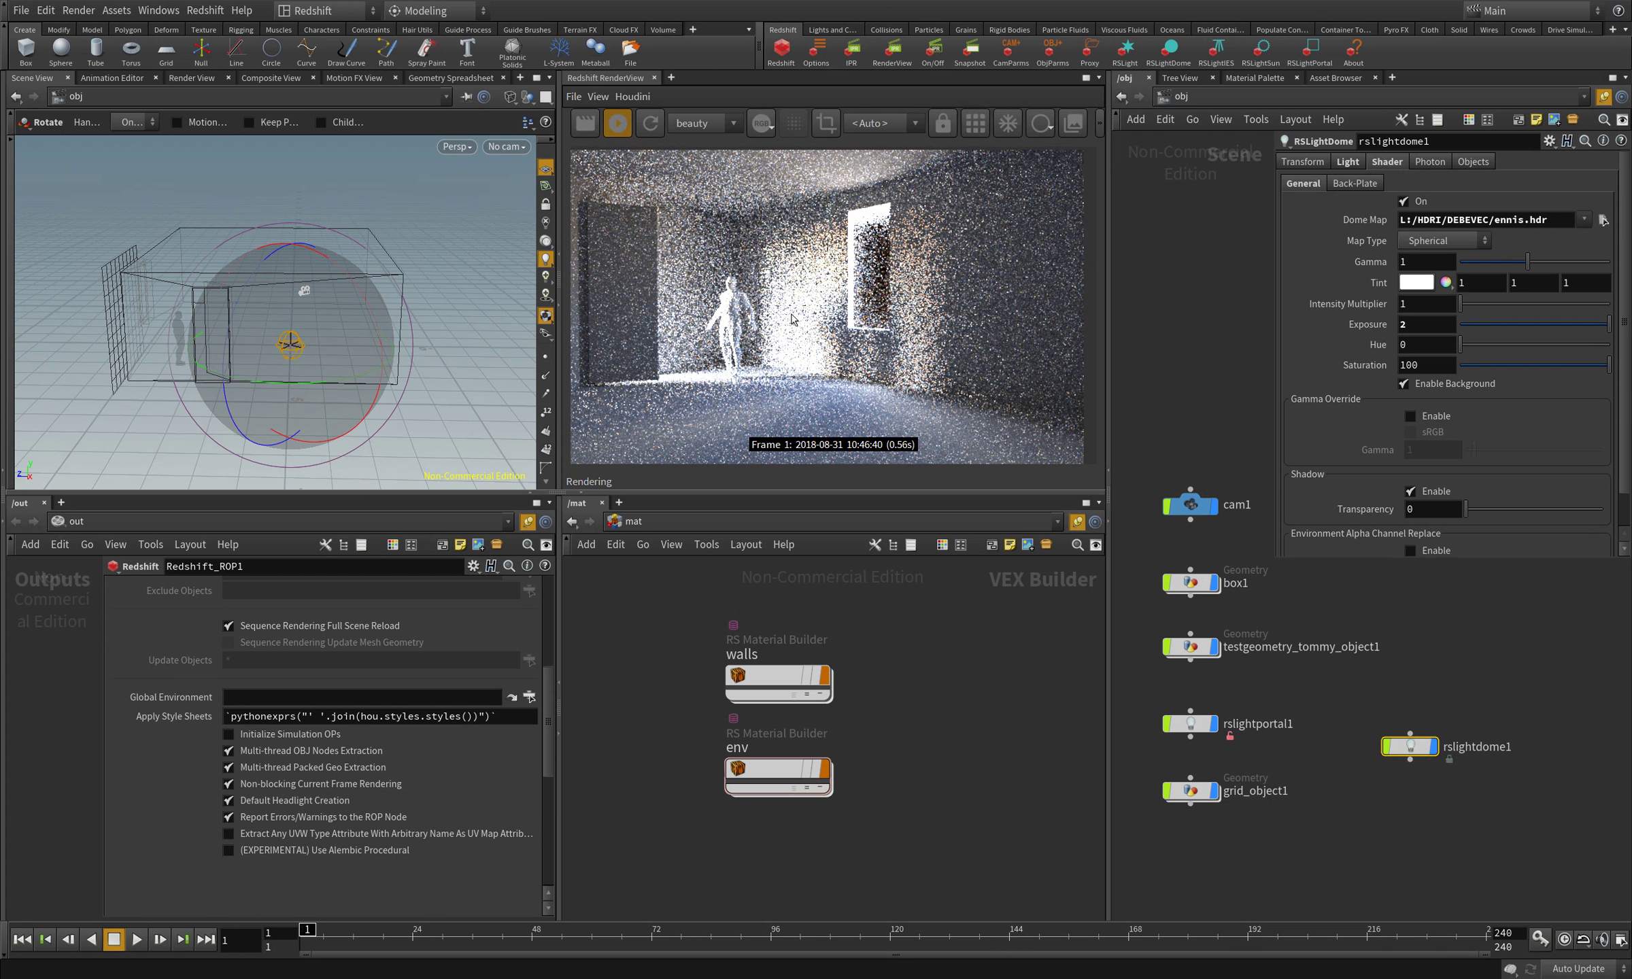
left_click(1435, 325)
type("1")
key("Return")
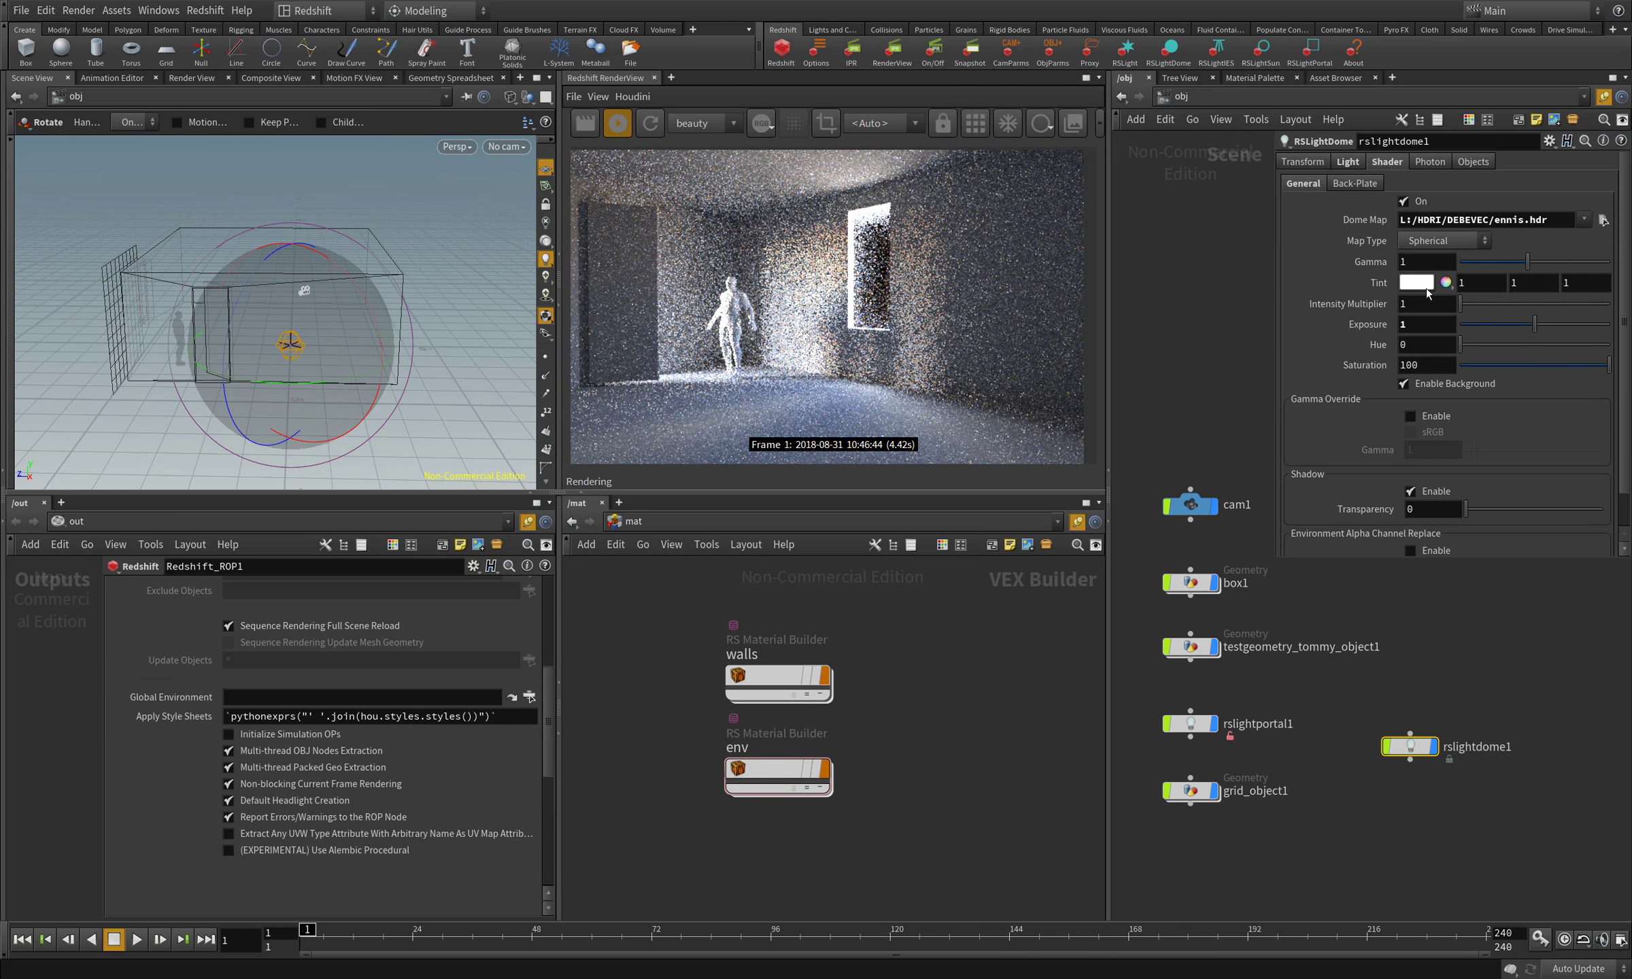
- Tint the dome light green with RGB values 0, 0.9, 0
left_click(1446, 282)
left_click(1459, 196)
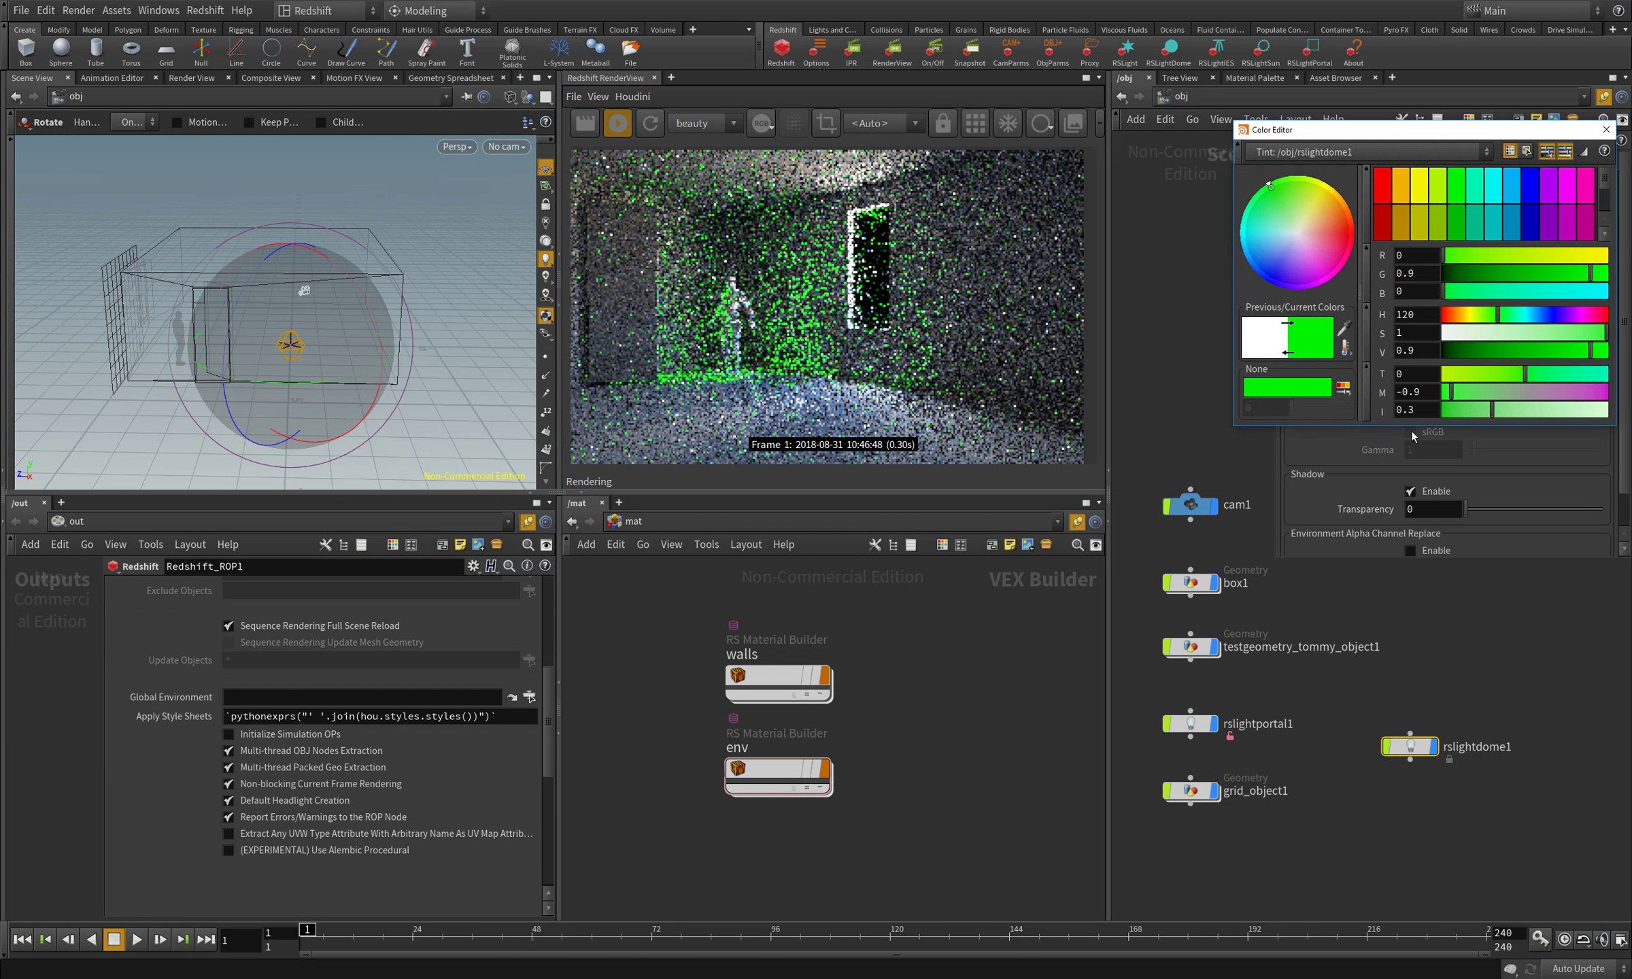
key("Escape")
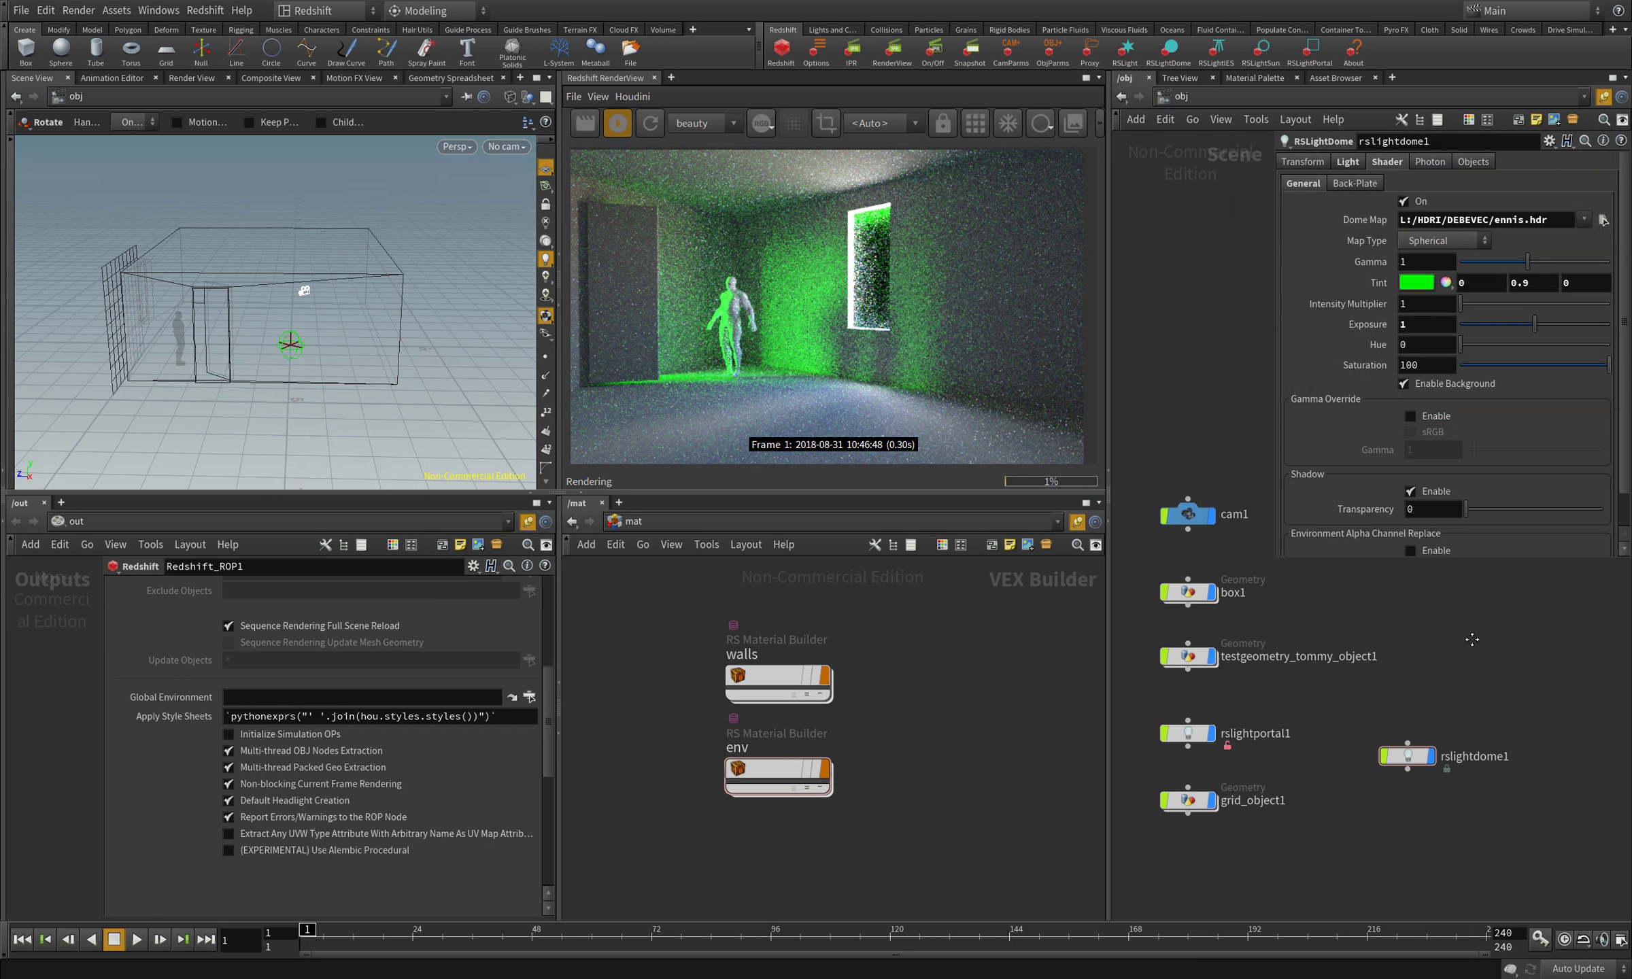
- Hide grid_object1 outside the window while keeping the dome light selected
left_click(1408, 757)
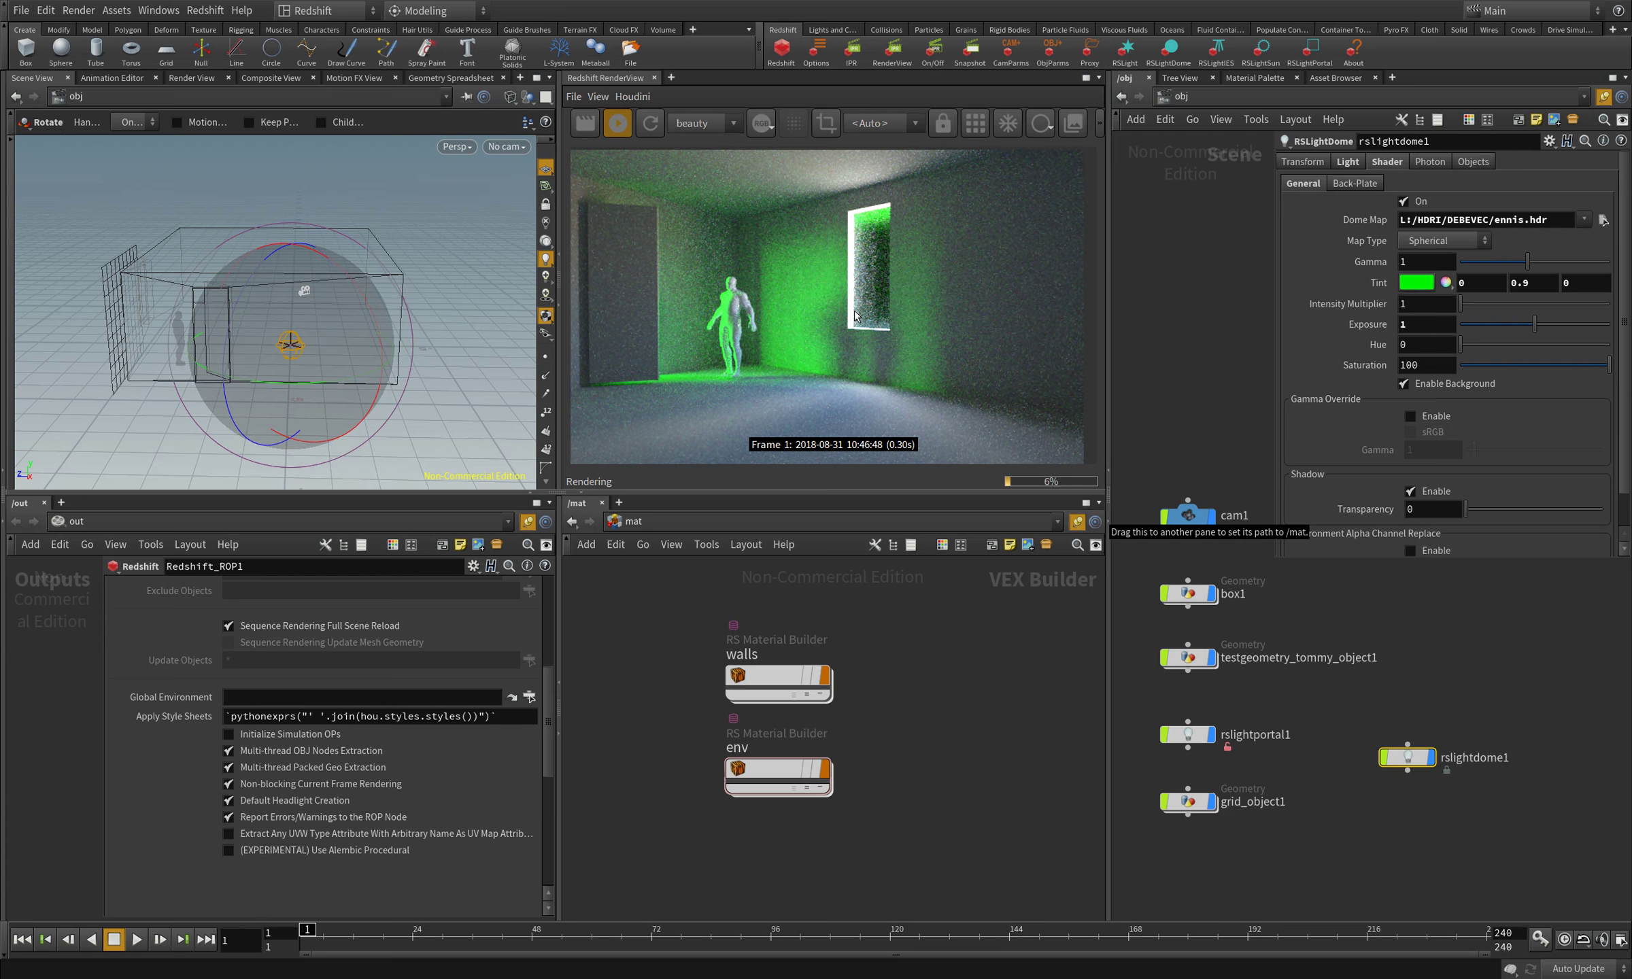
left_click(1212, 802)
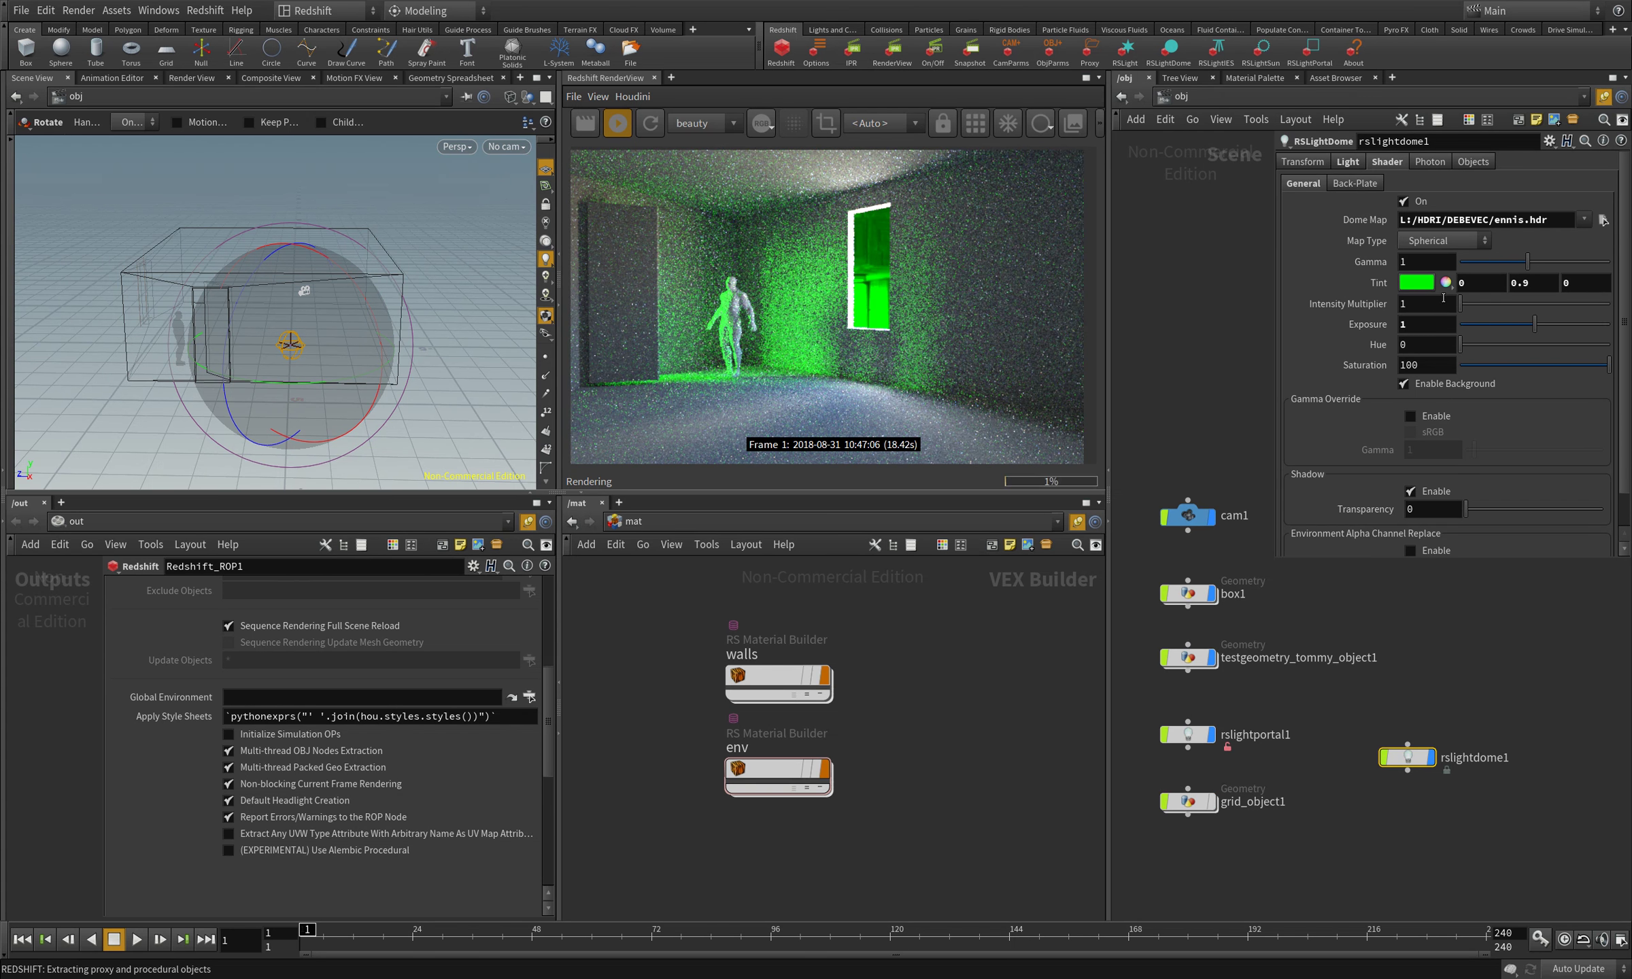
- Change the dome light's tint from green to white with RGB values 1, 1, 1
left_click(1414, 282)
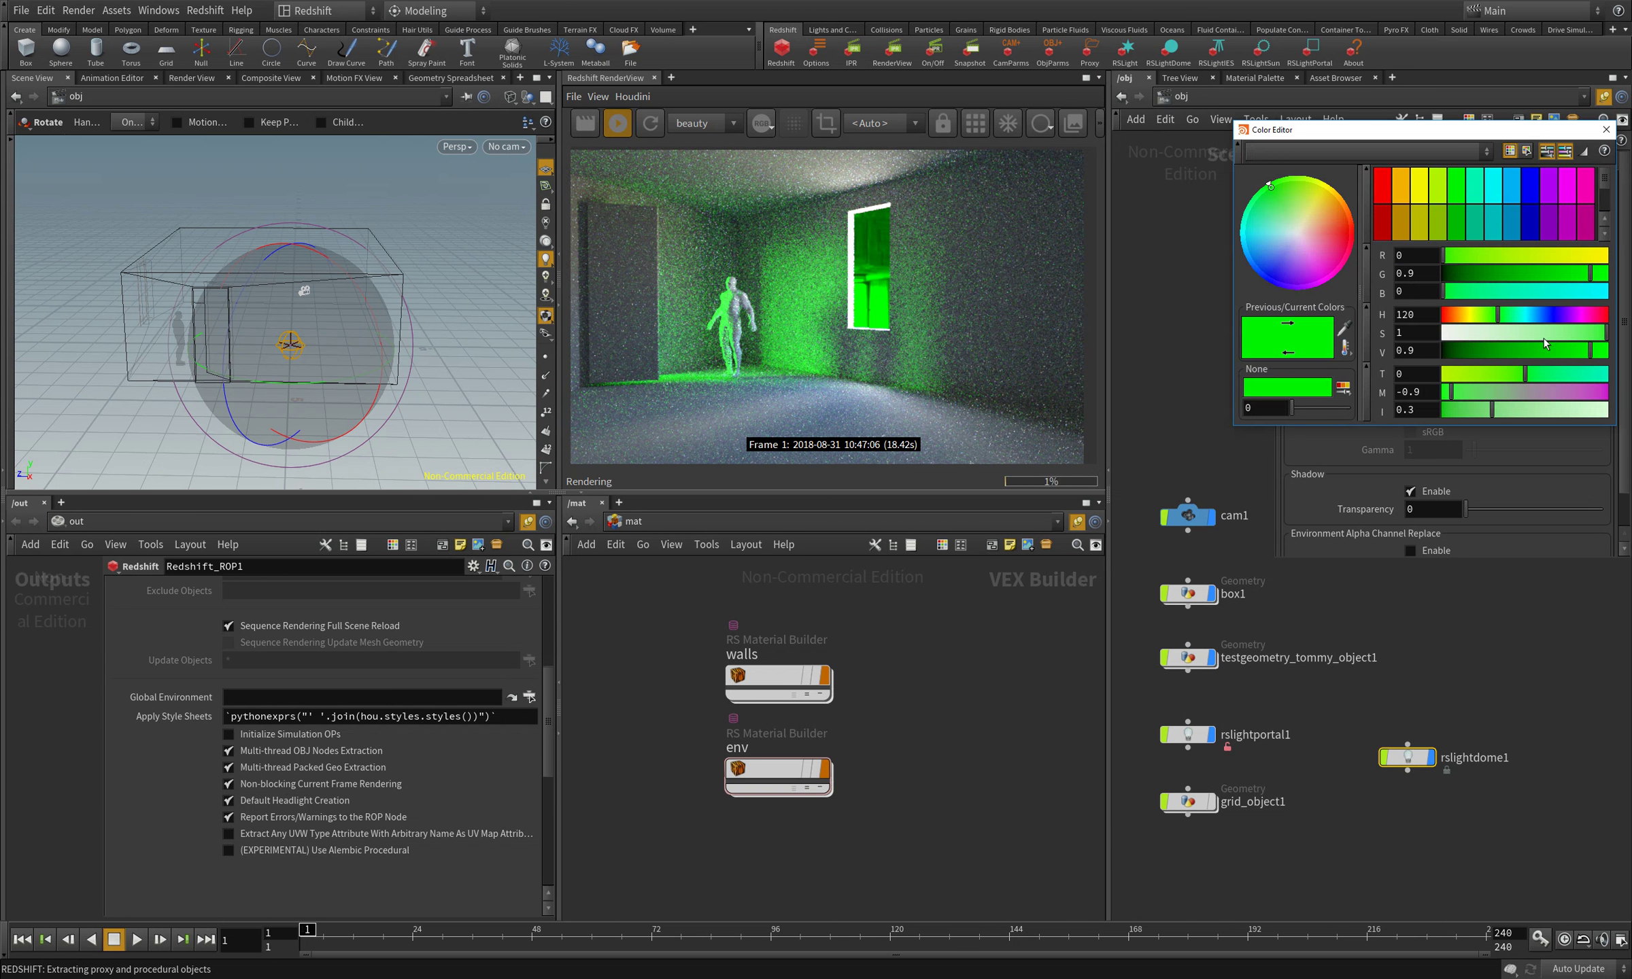
left_click_drag(1544, 343, 1443, 343)
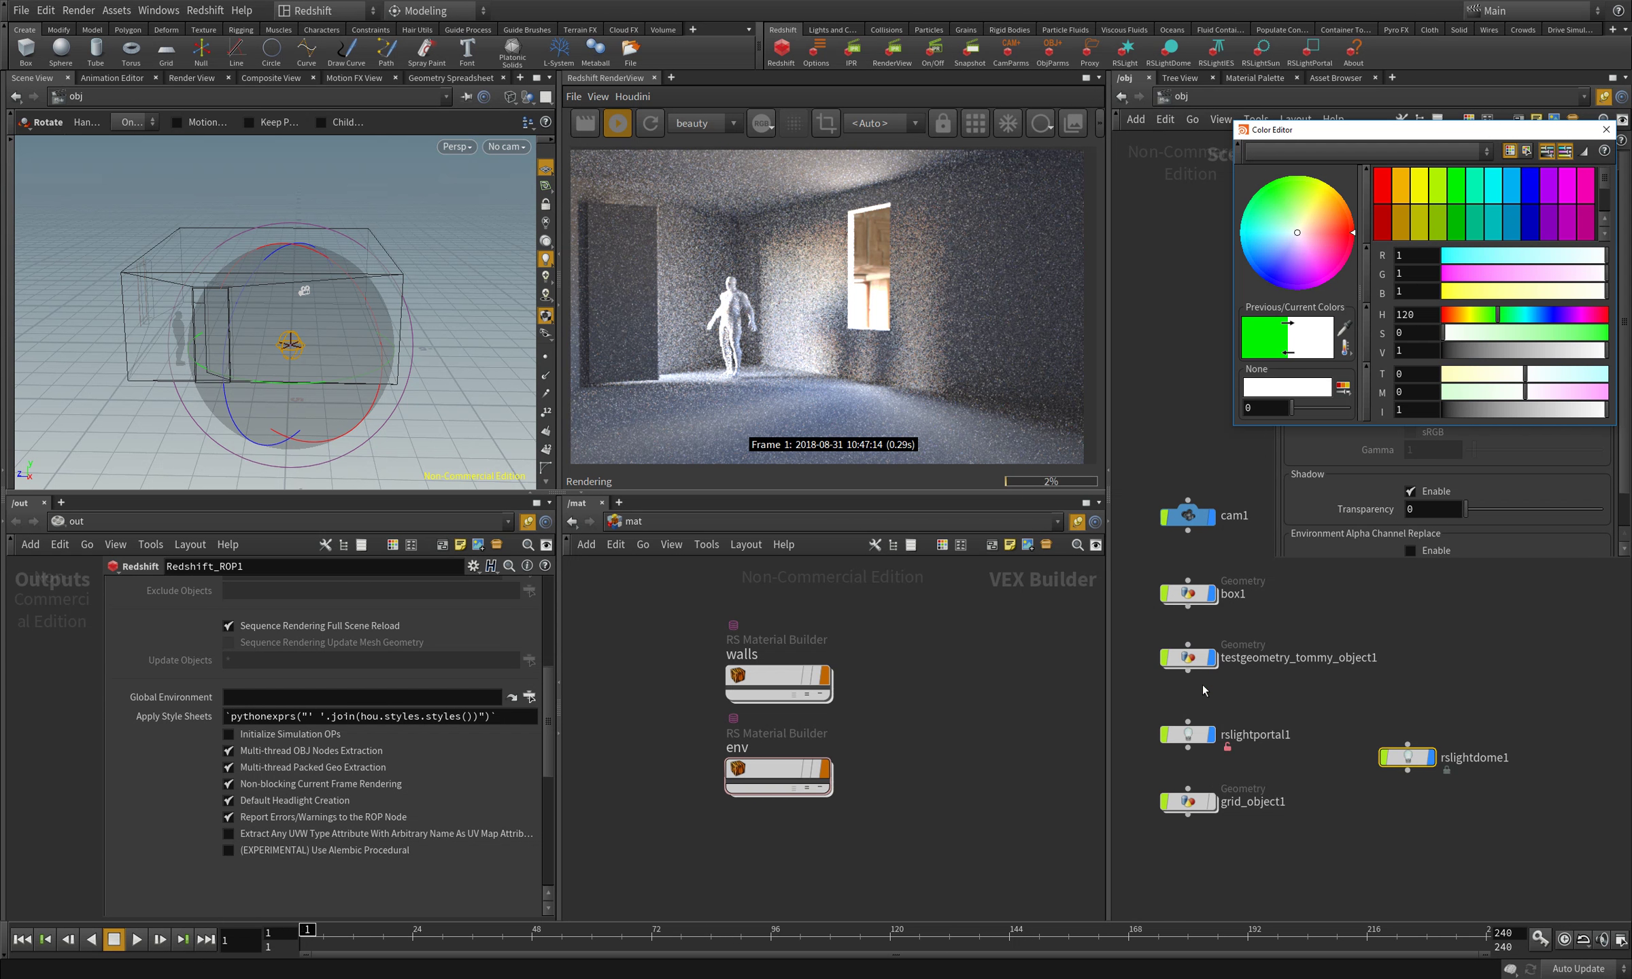
- Inspect the Environment1 node and its map path inside rslightportal1's shader network, and return to the object level
double_click(1195, 738)
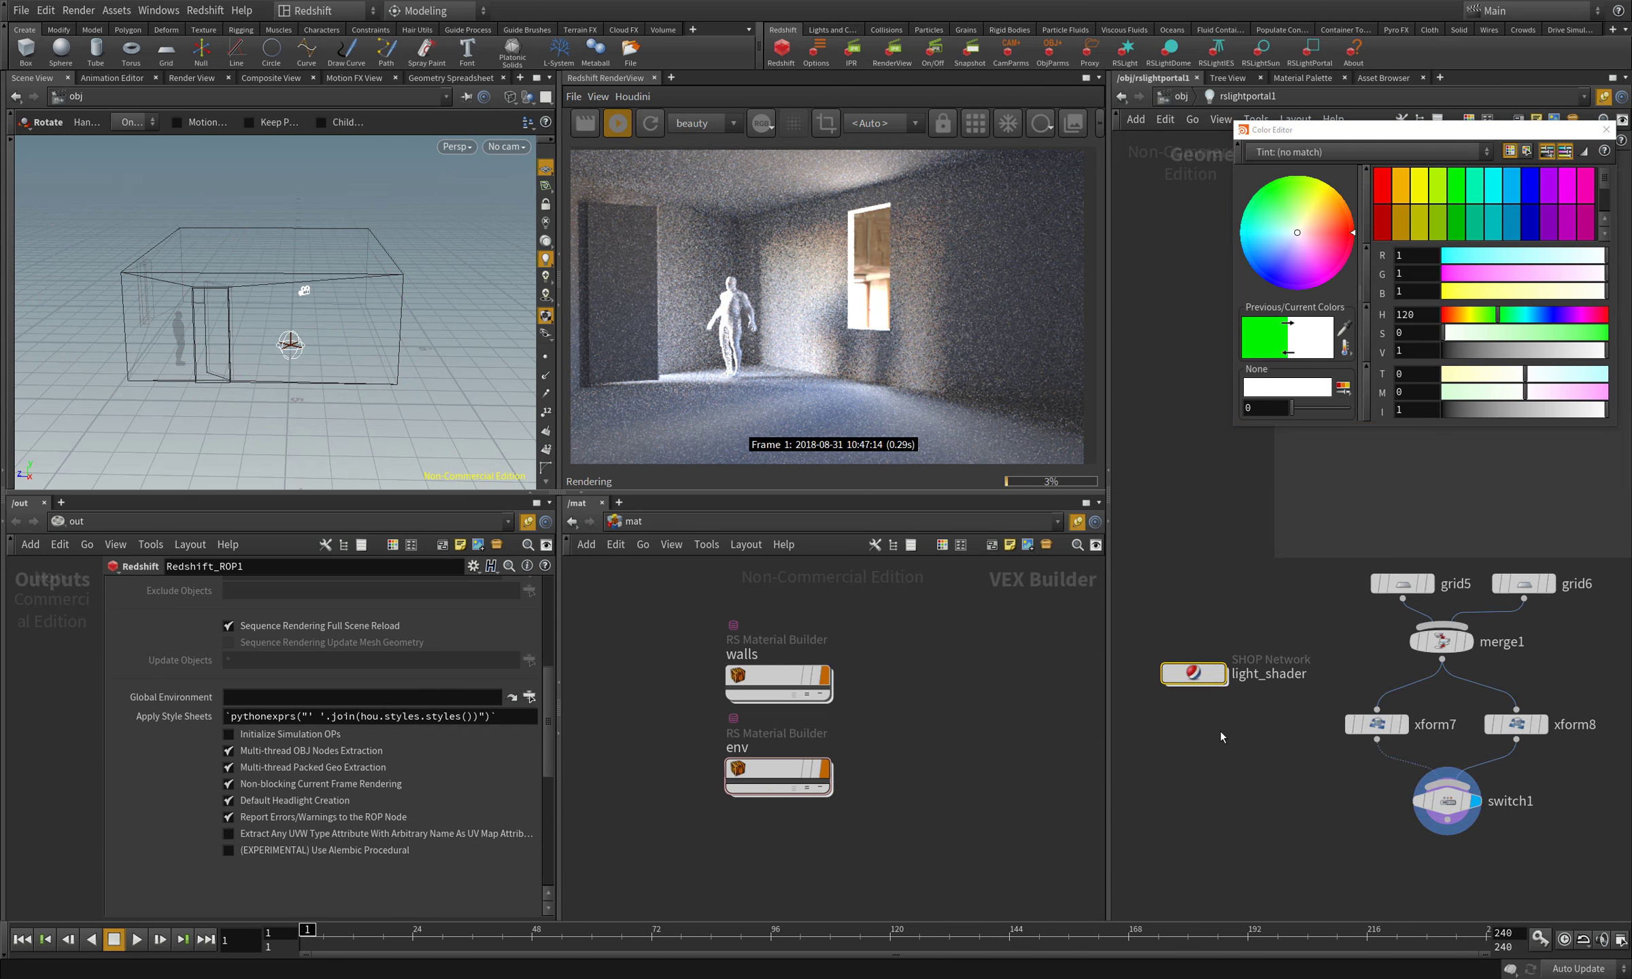
double_click(1209, 672)
double_click(1335, 696)
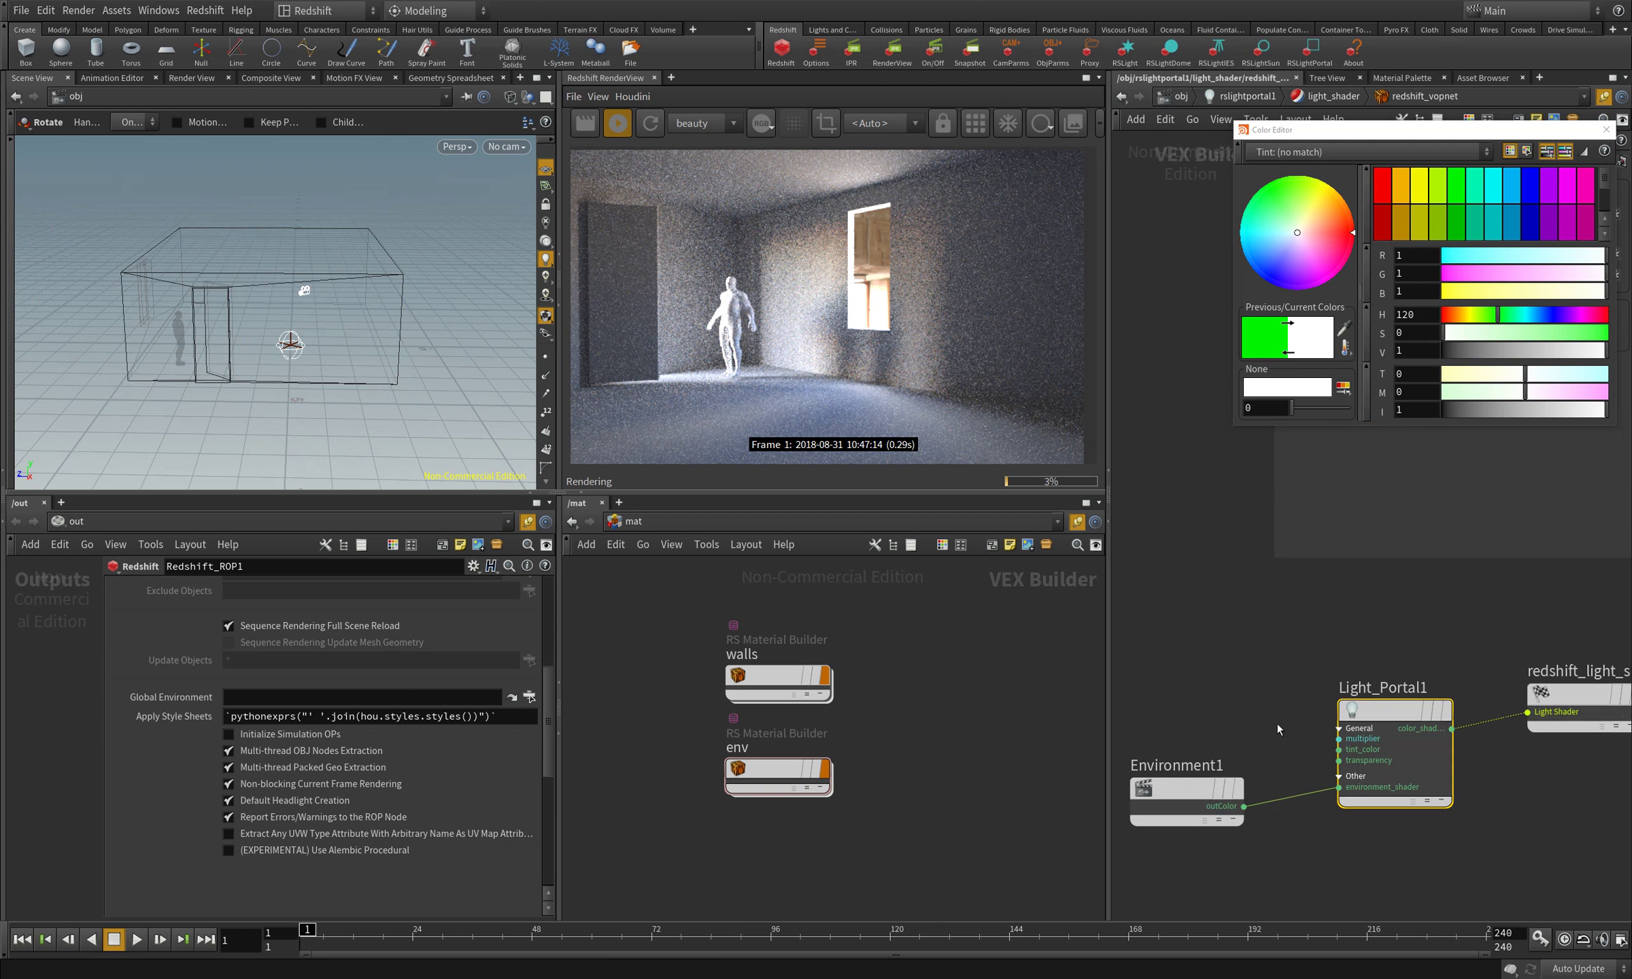
middle_click_drag(1337, 664, 1297, 722)
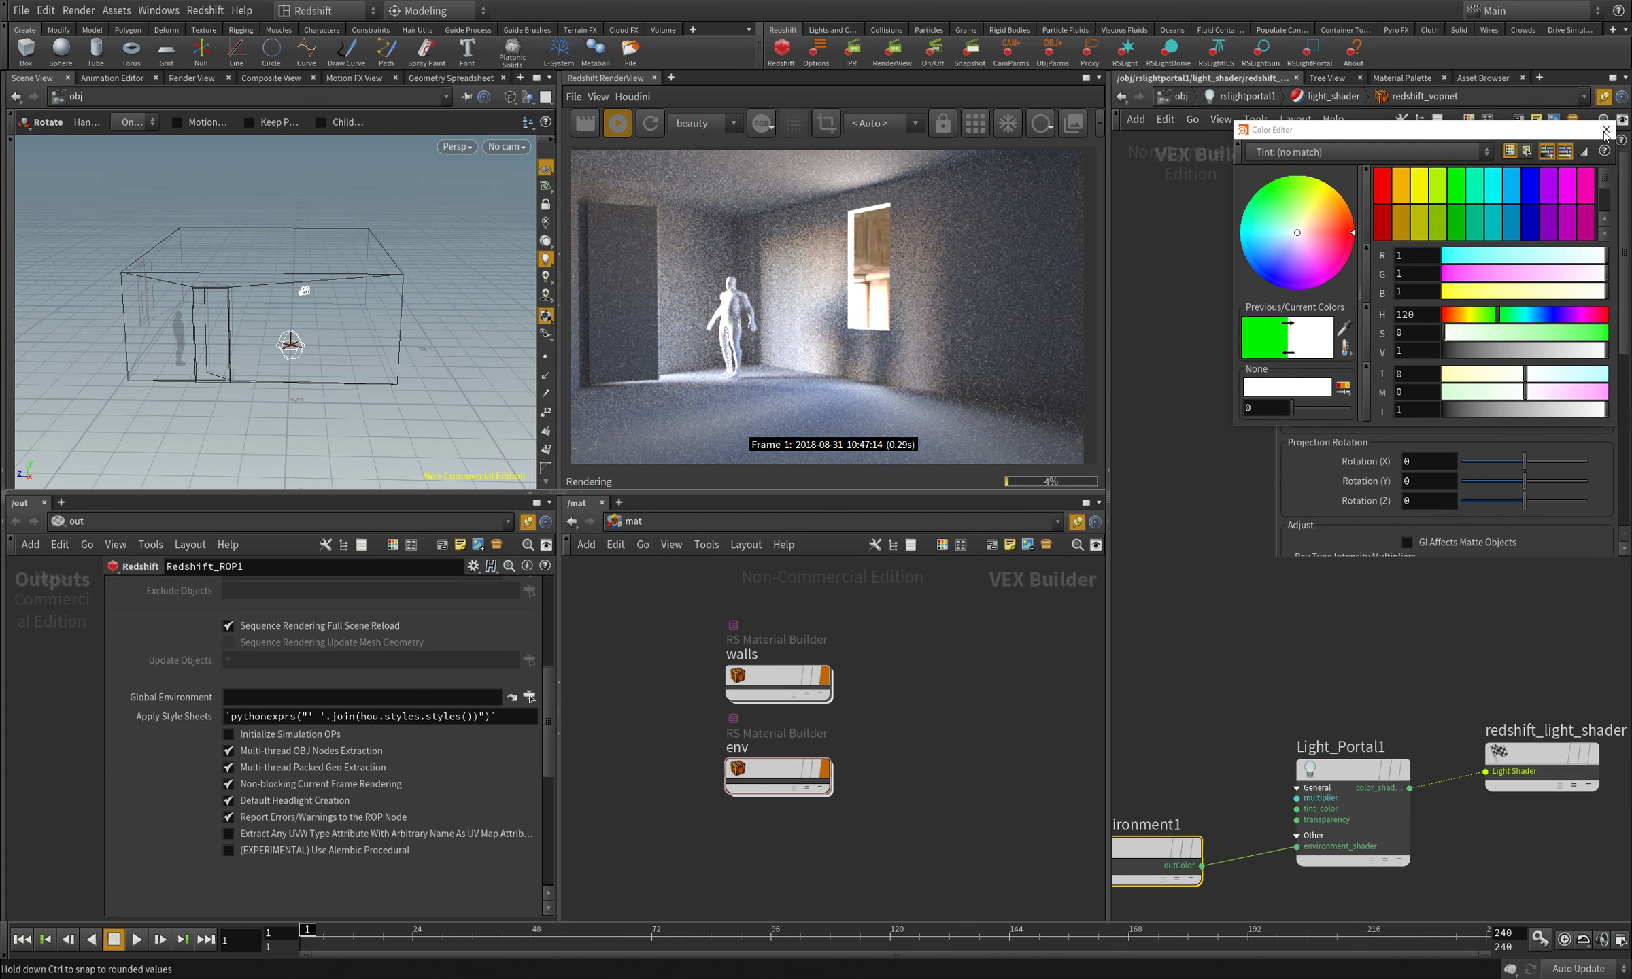
left_click(1606, 129)
left_click_drag(1485, 225, 1591, 221)
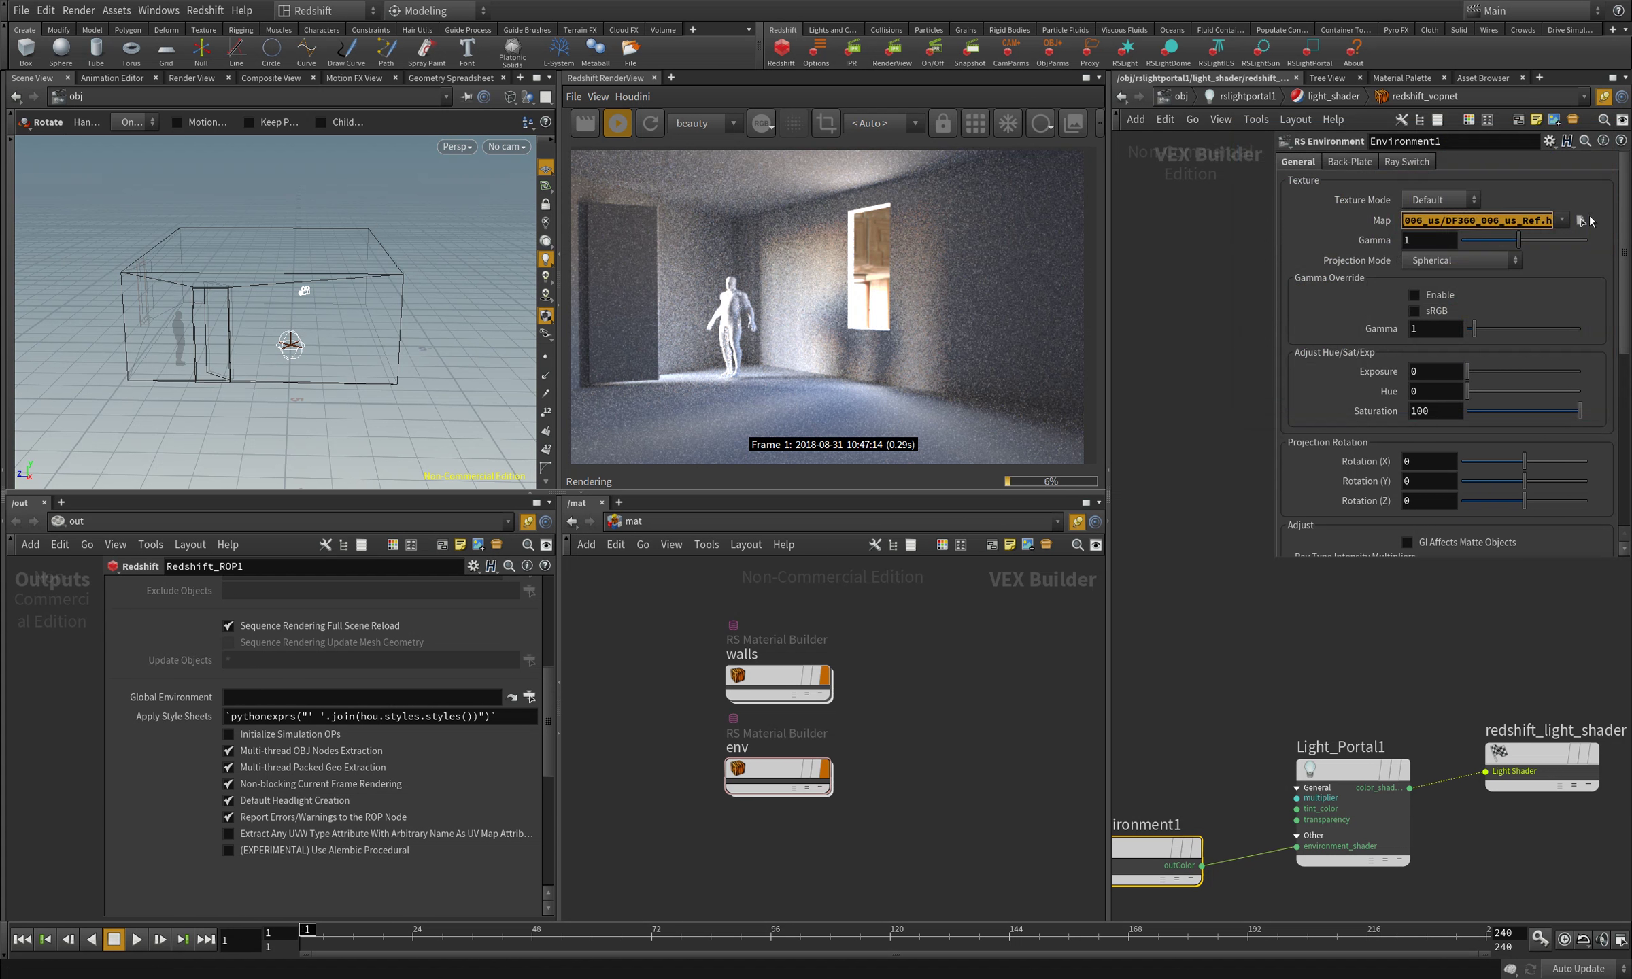
left_click(1271, 641)
middle_click_drag(1208, 675, 1236, 649)
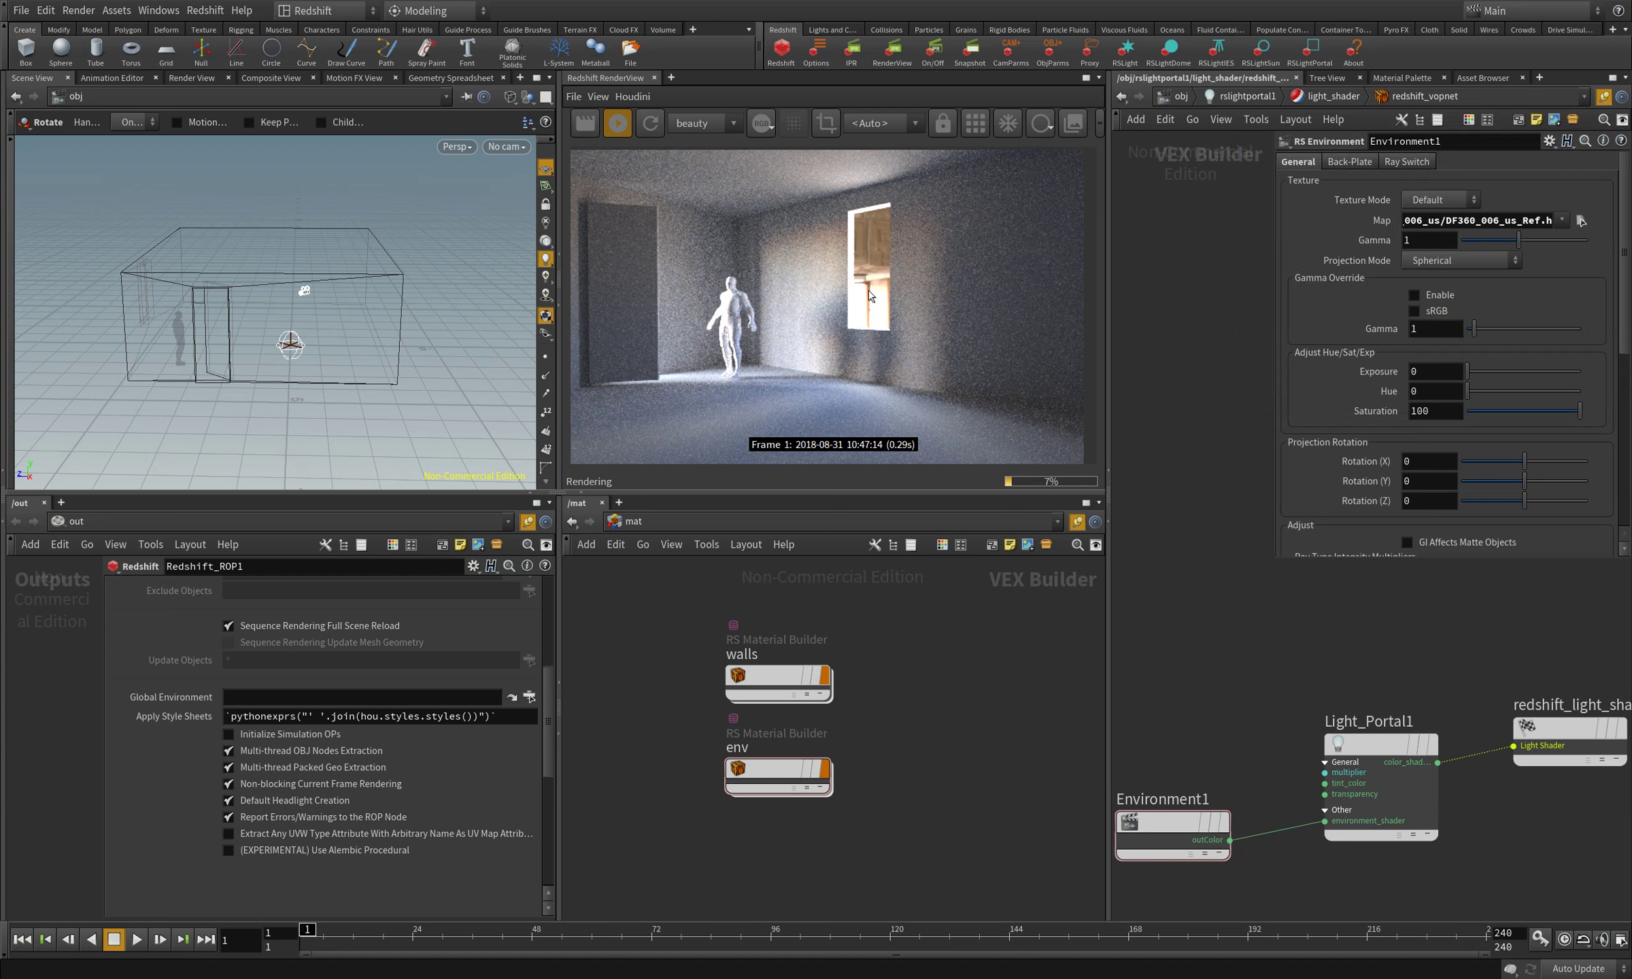
middle_click_drag(1358, 624, 1355, 619)
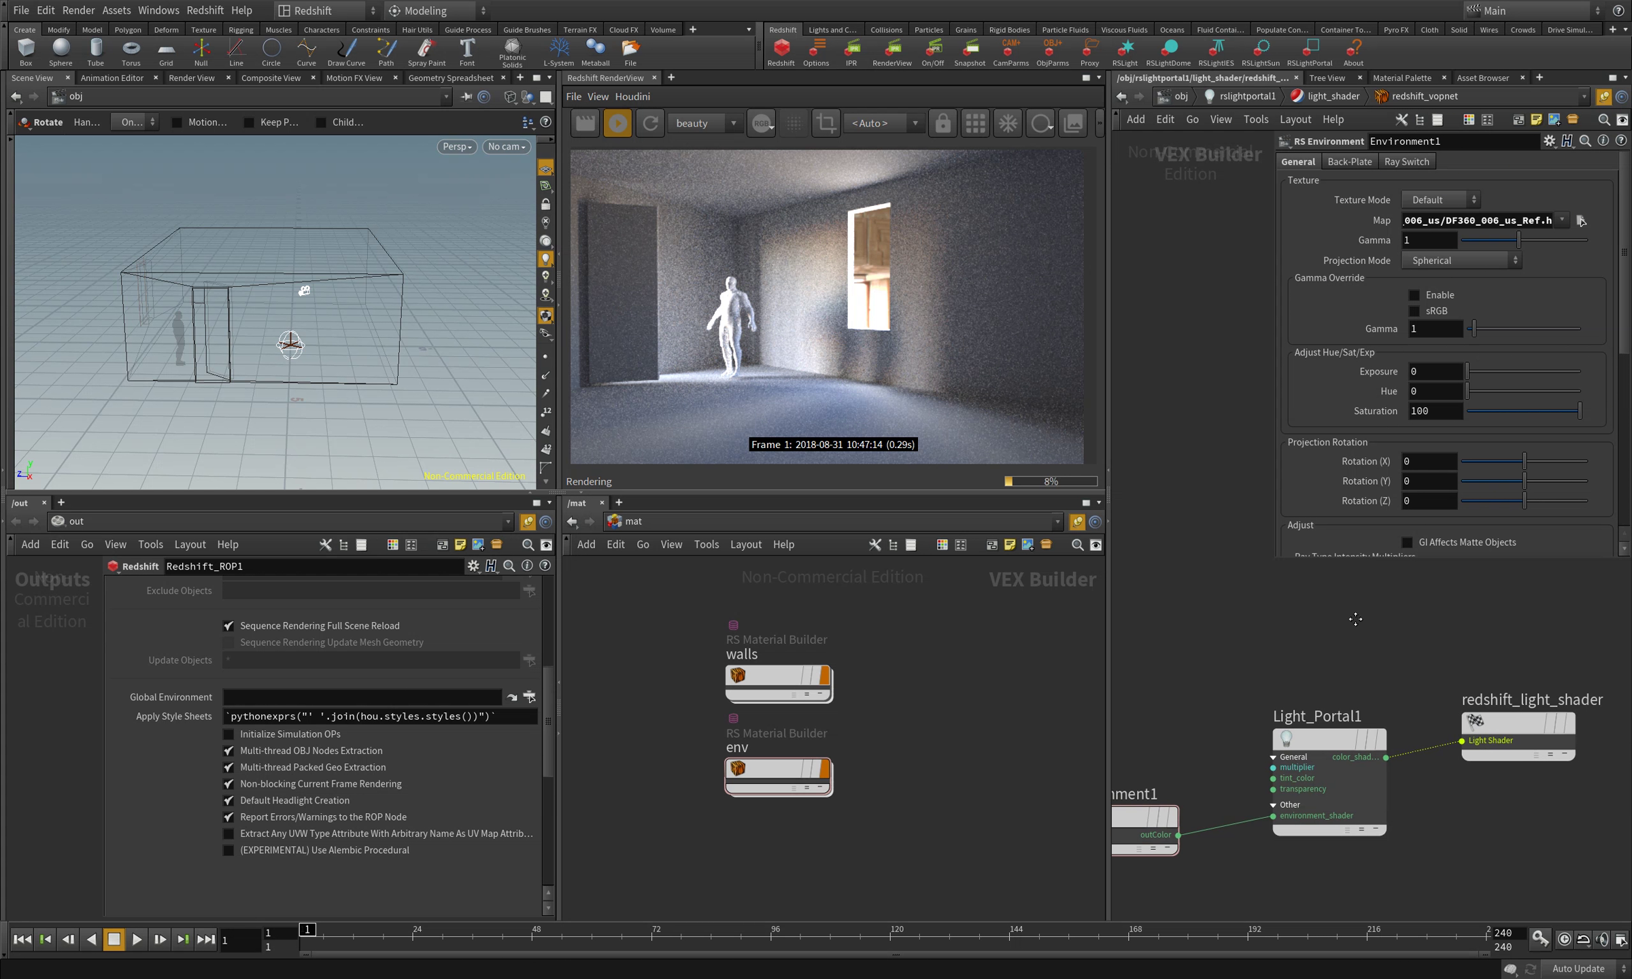
scroll(1355, 619, "down", 3)
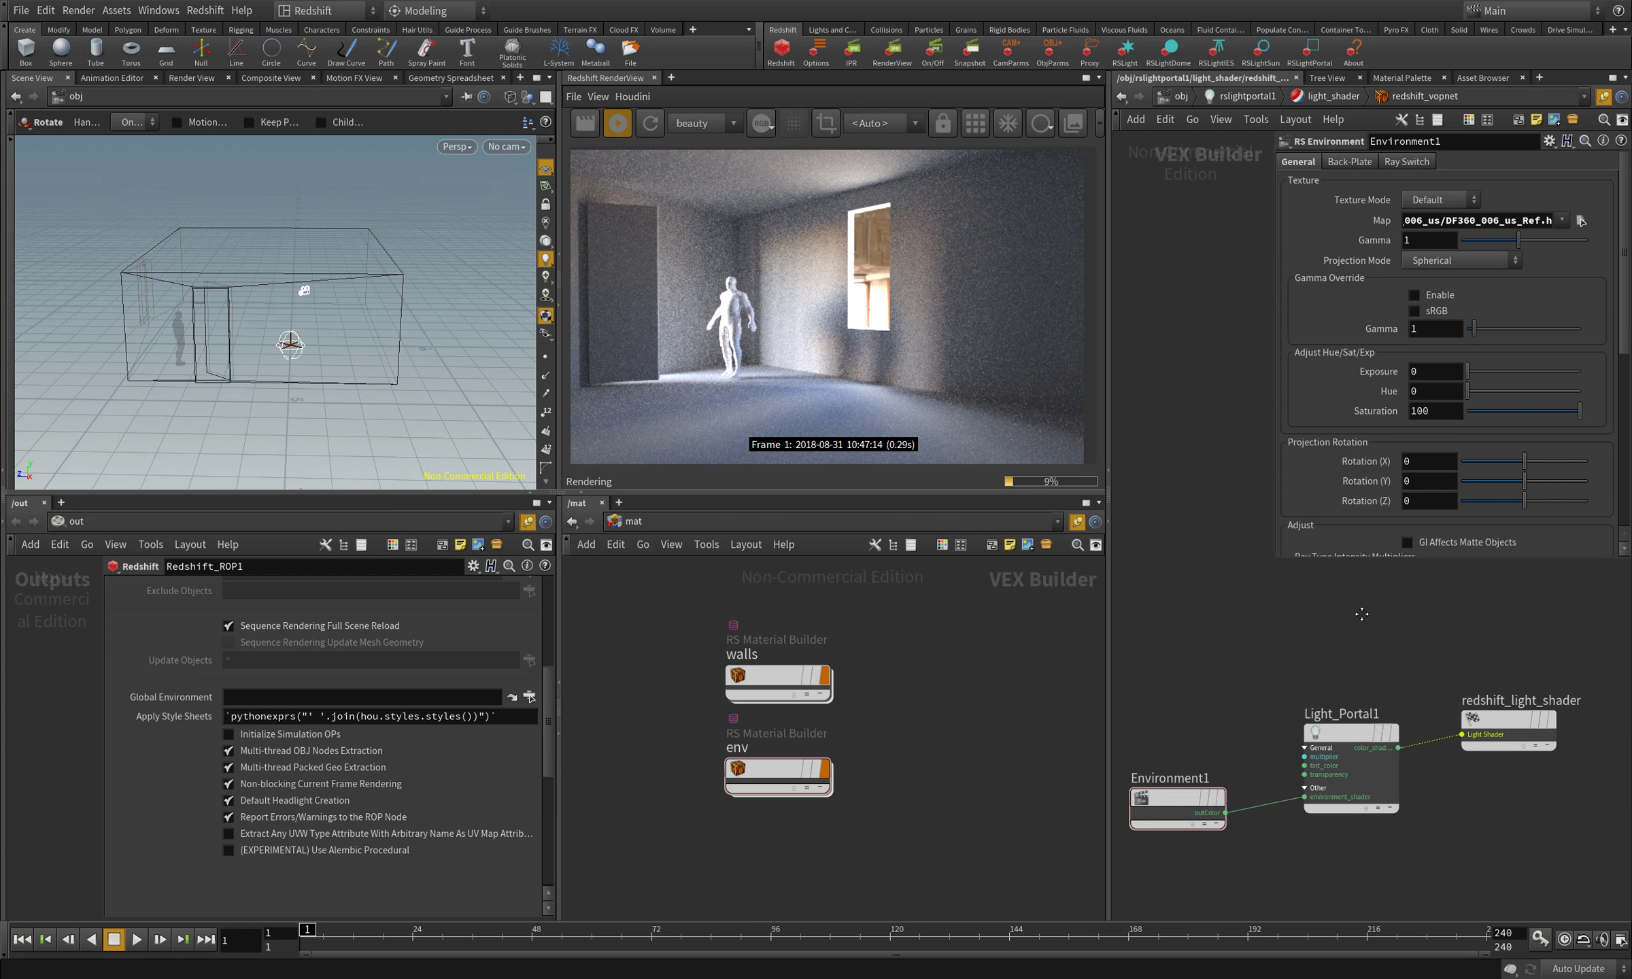
key("u")
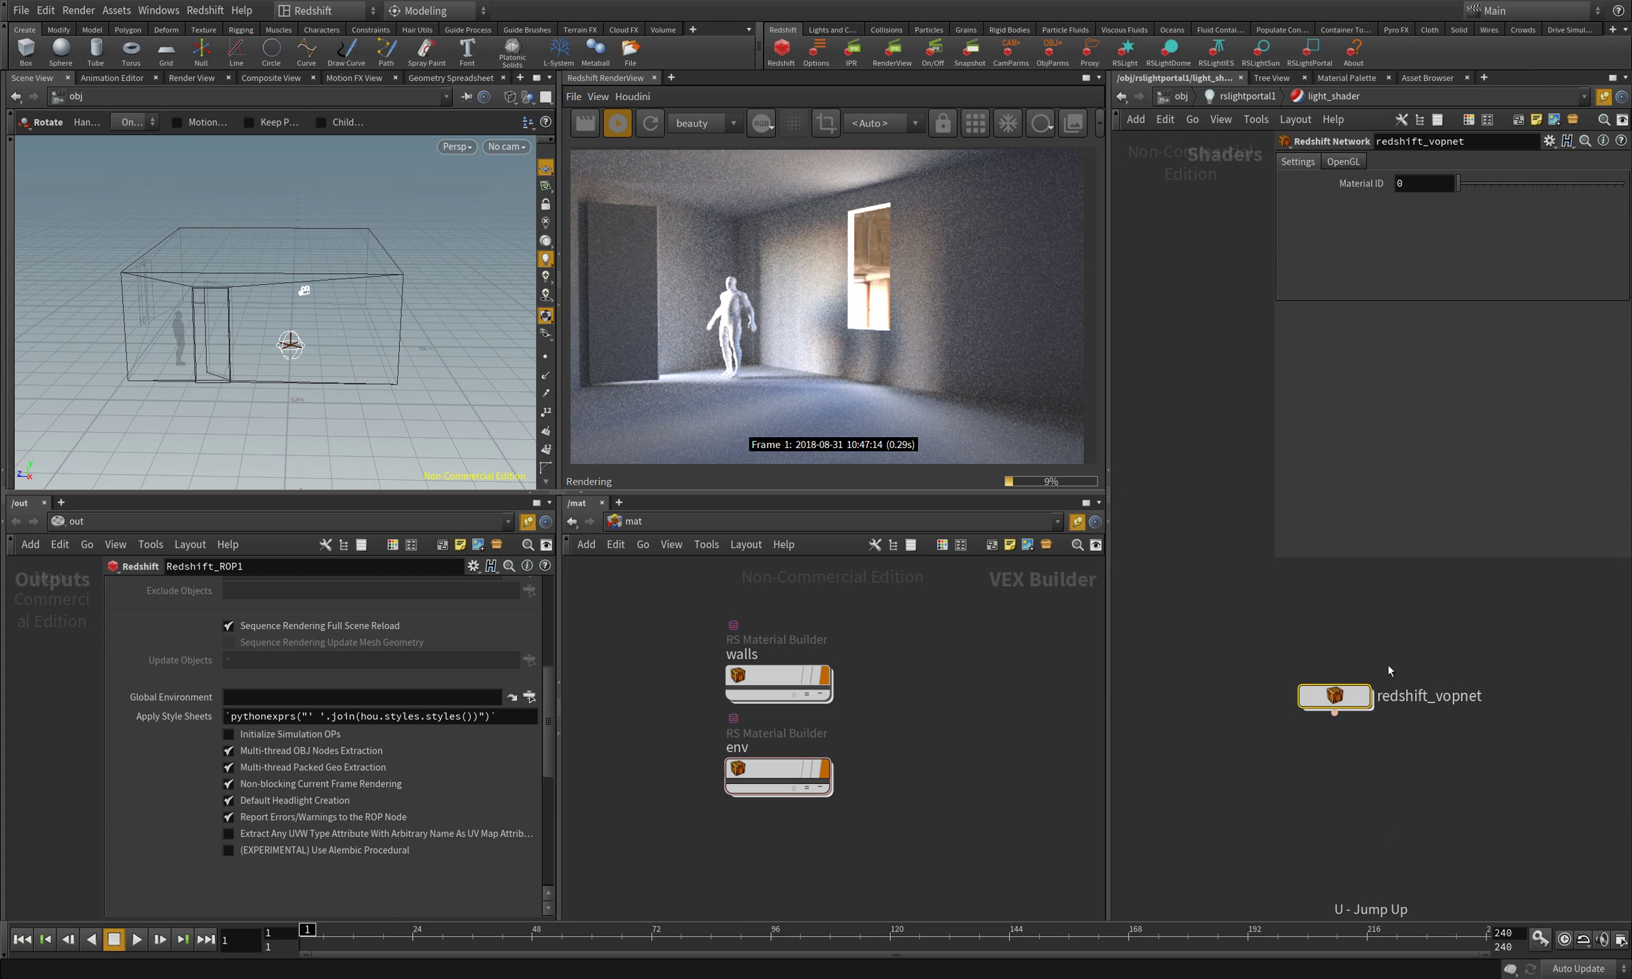
key("u")
key("u")
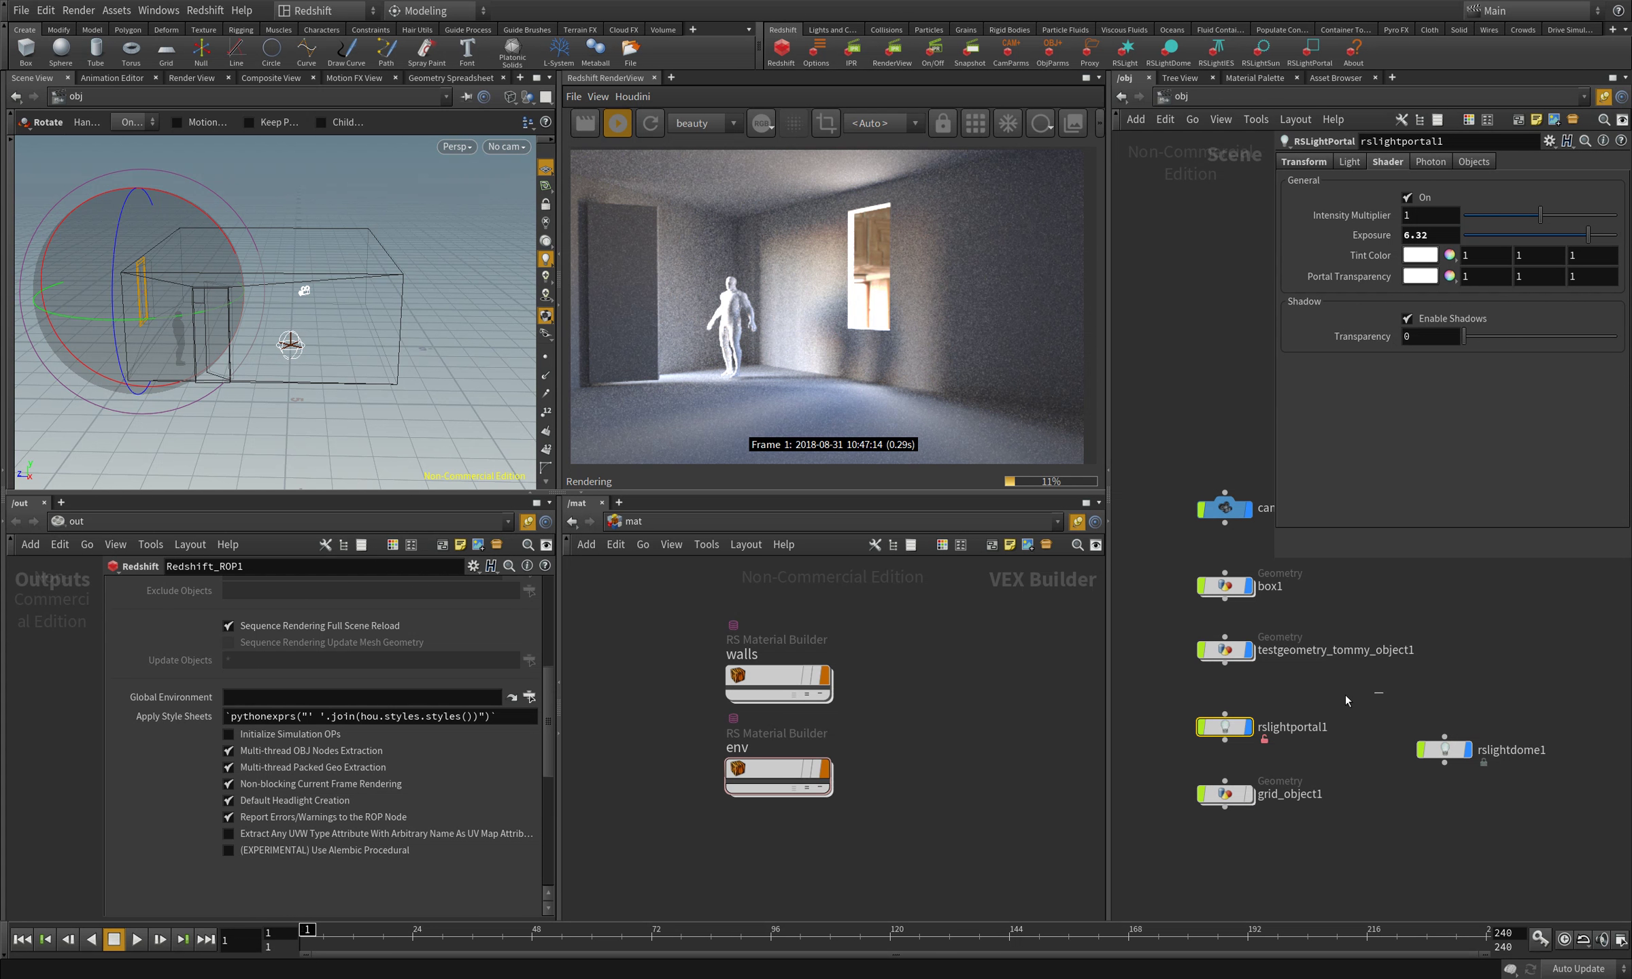
- Examine the Light_Dome1 node and its connections inside rslightdome1's shader network, and return to the object level
left_click(1443, 751)
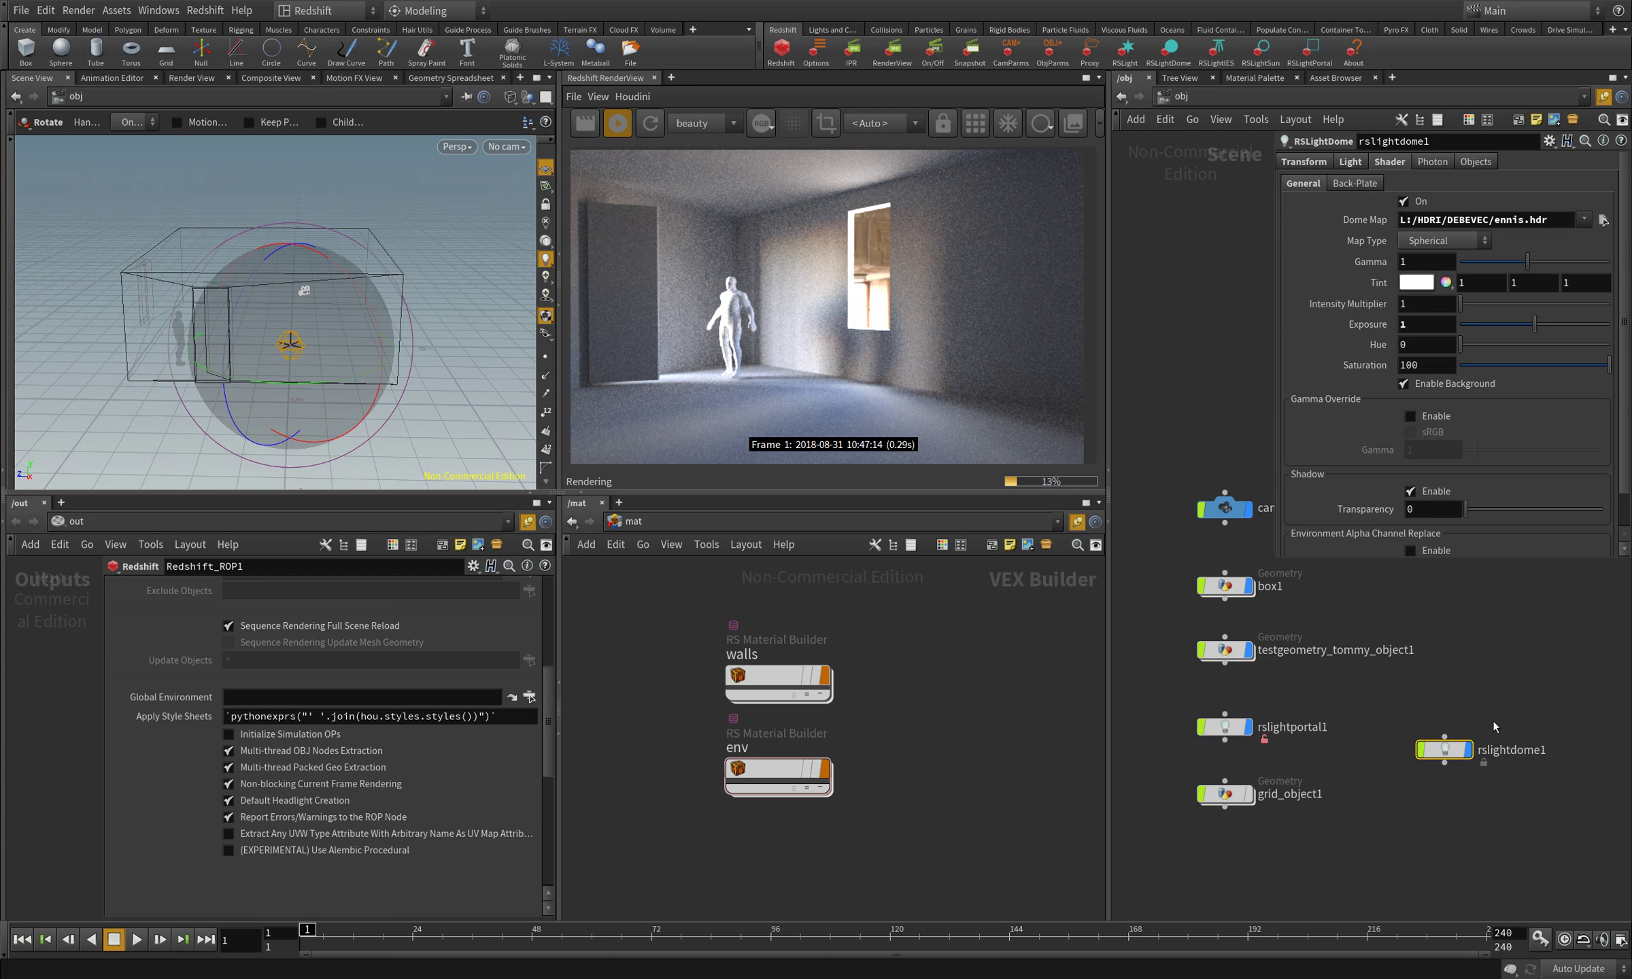
double_click(1443, 751)
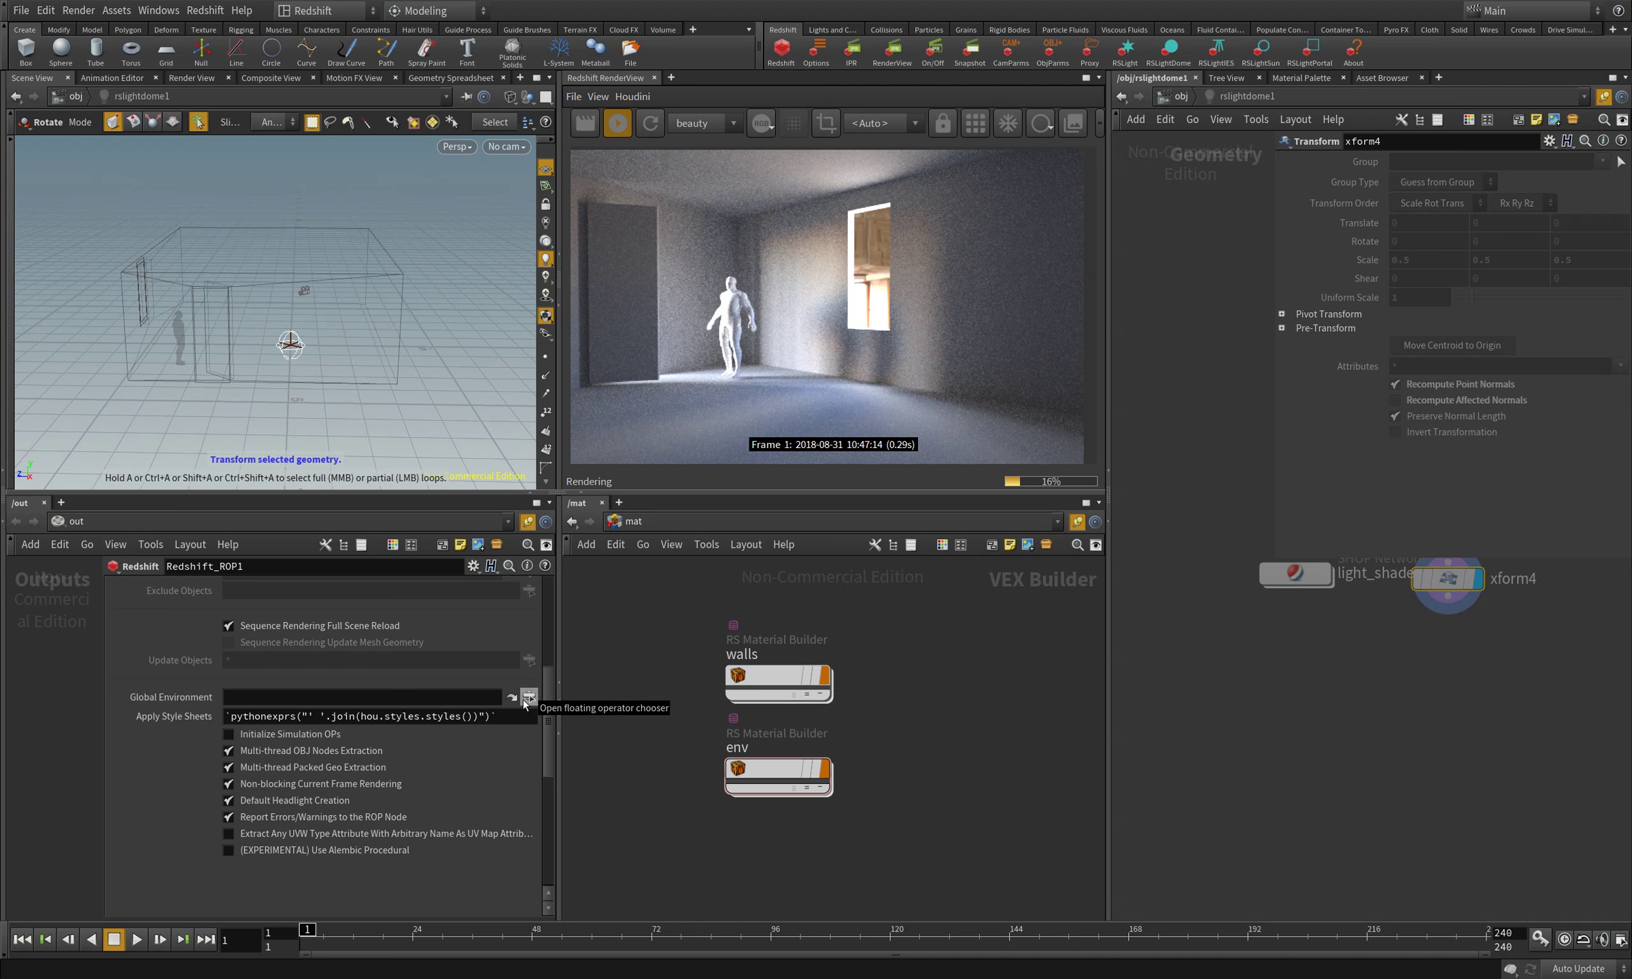
key("h")
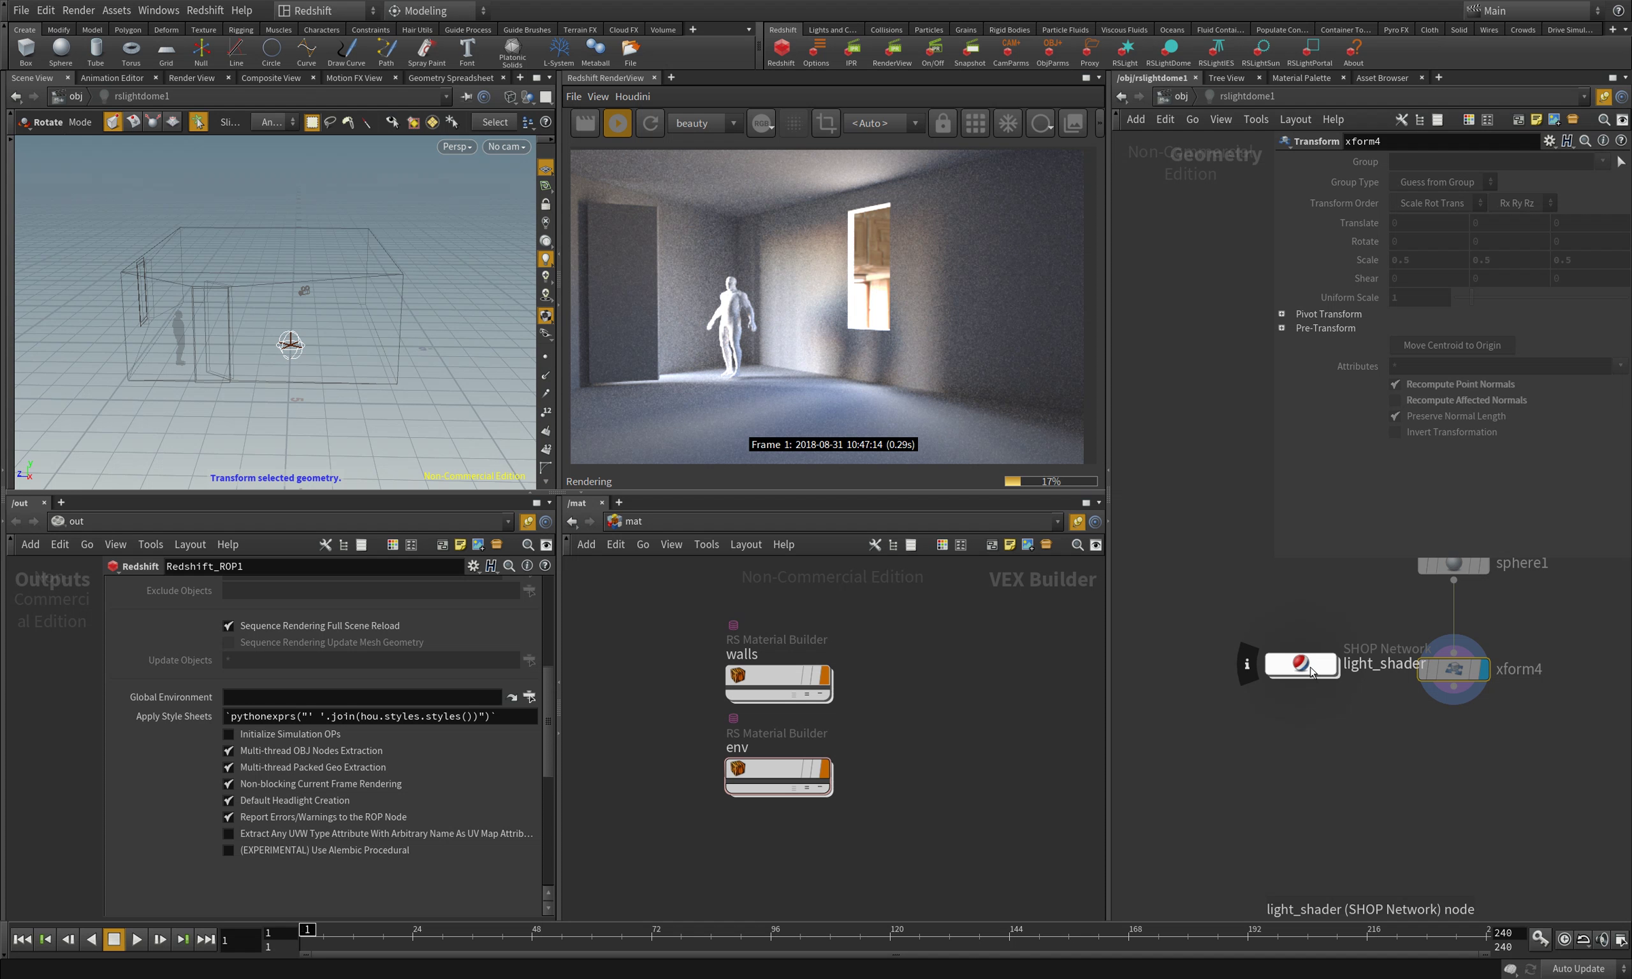
double_click(1311, 671)
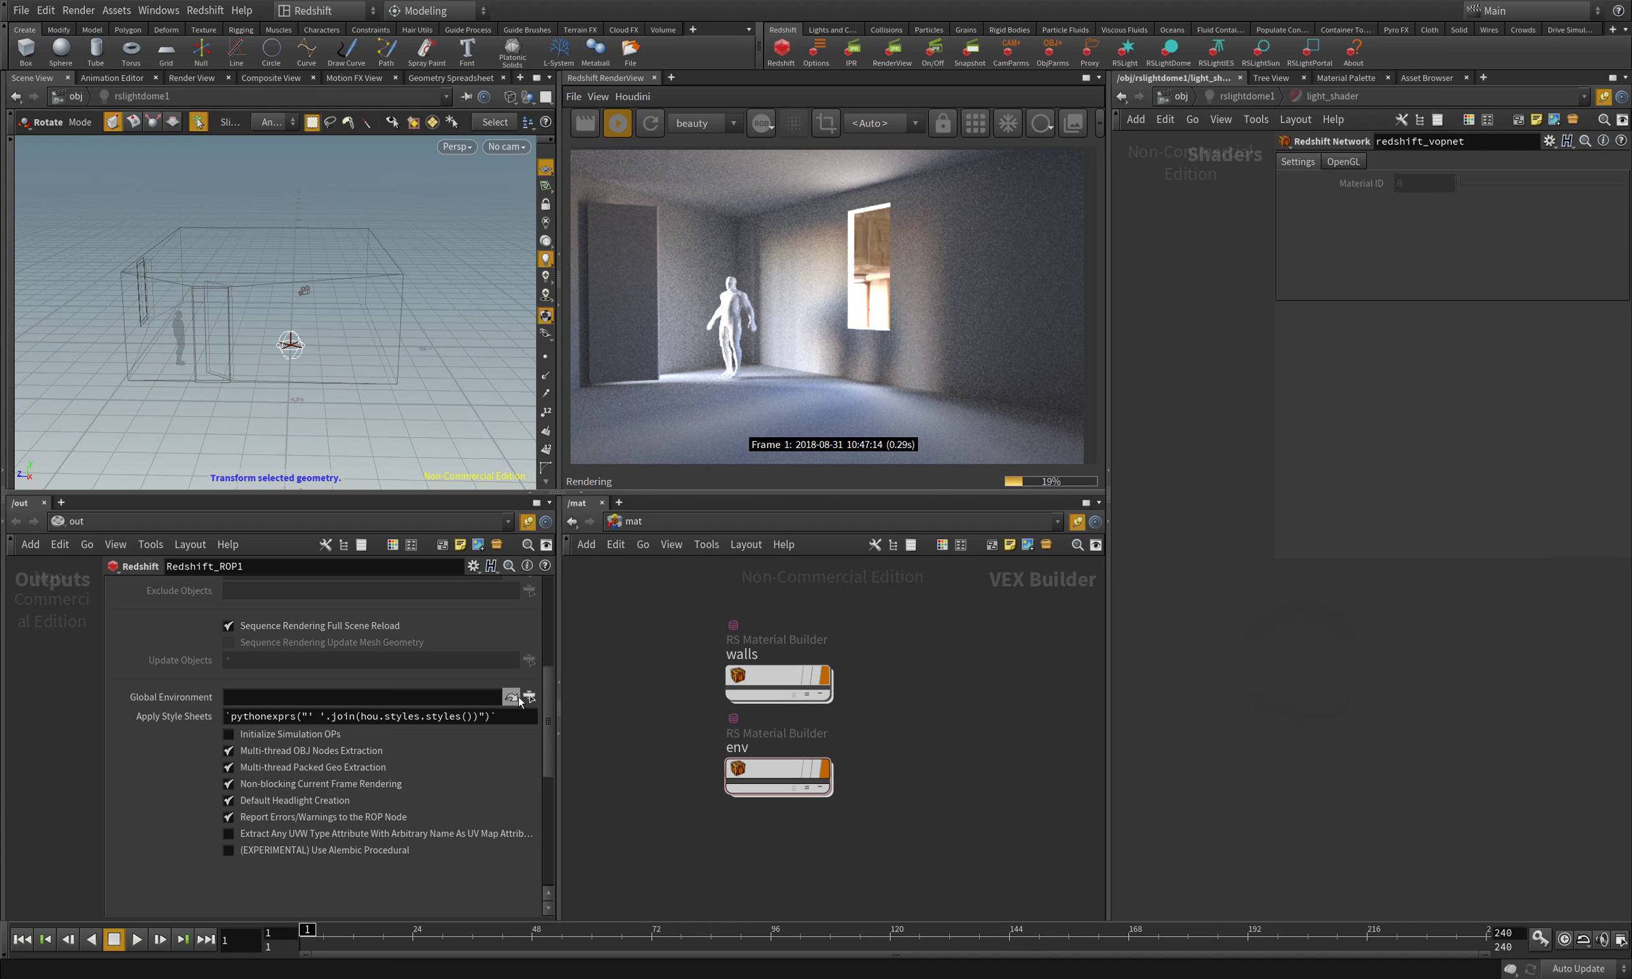
key("h")
key("i")
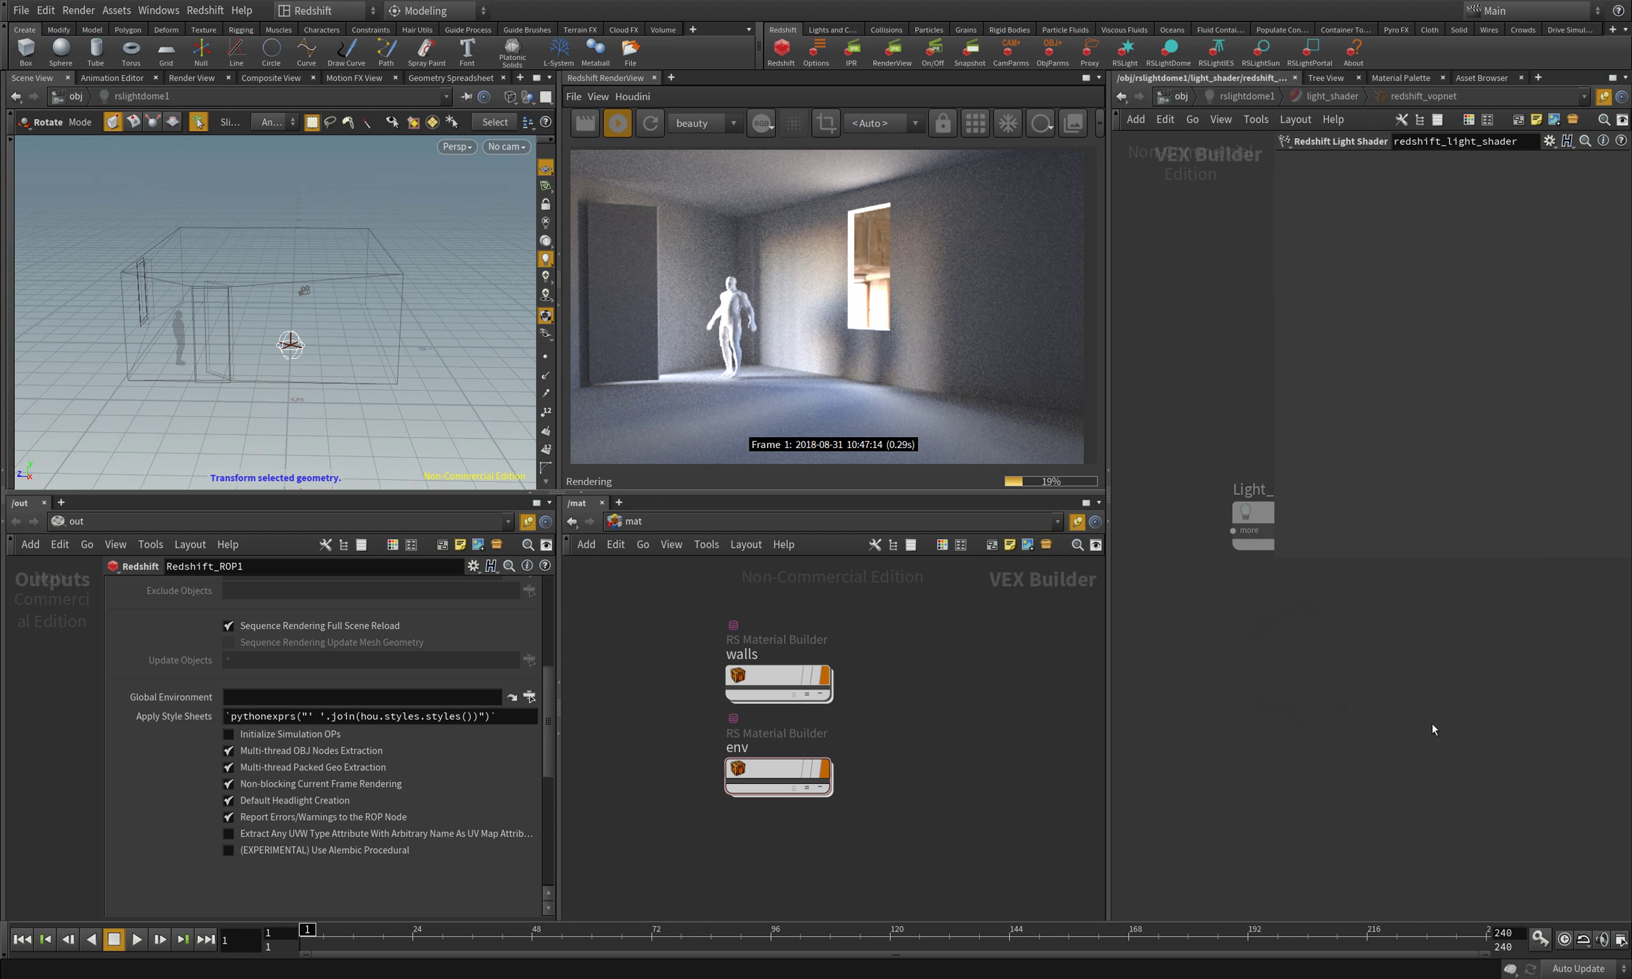
key("h")
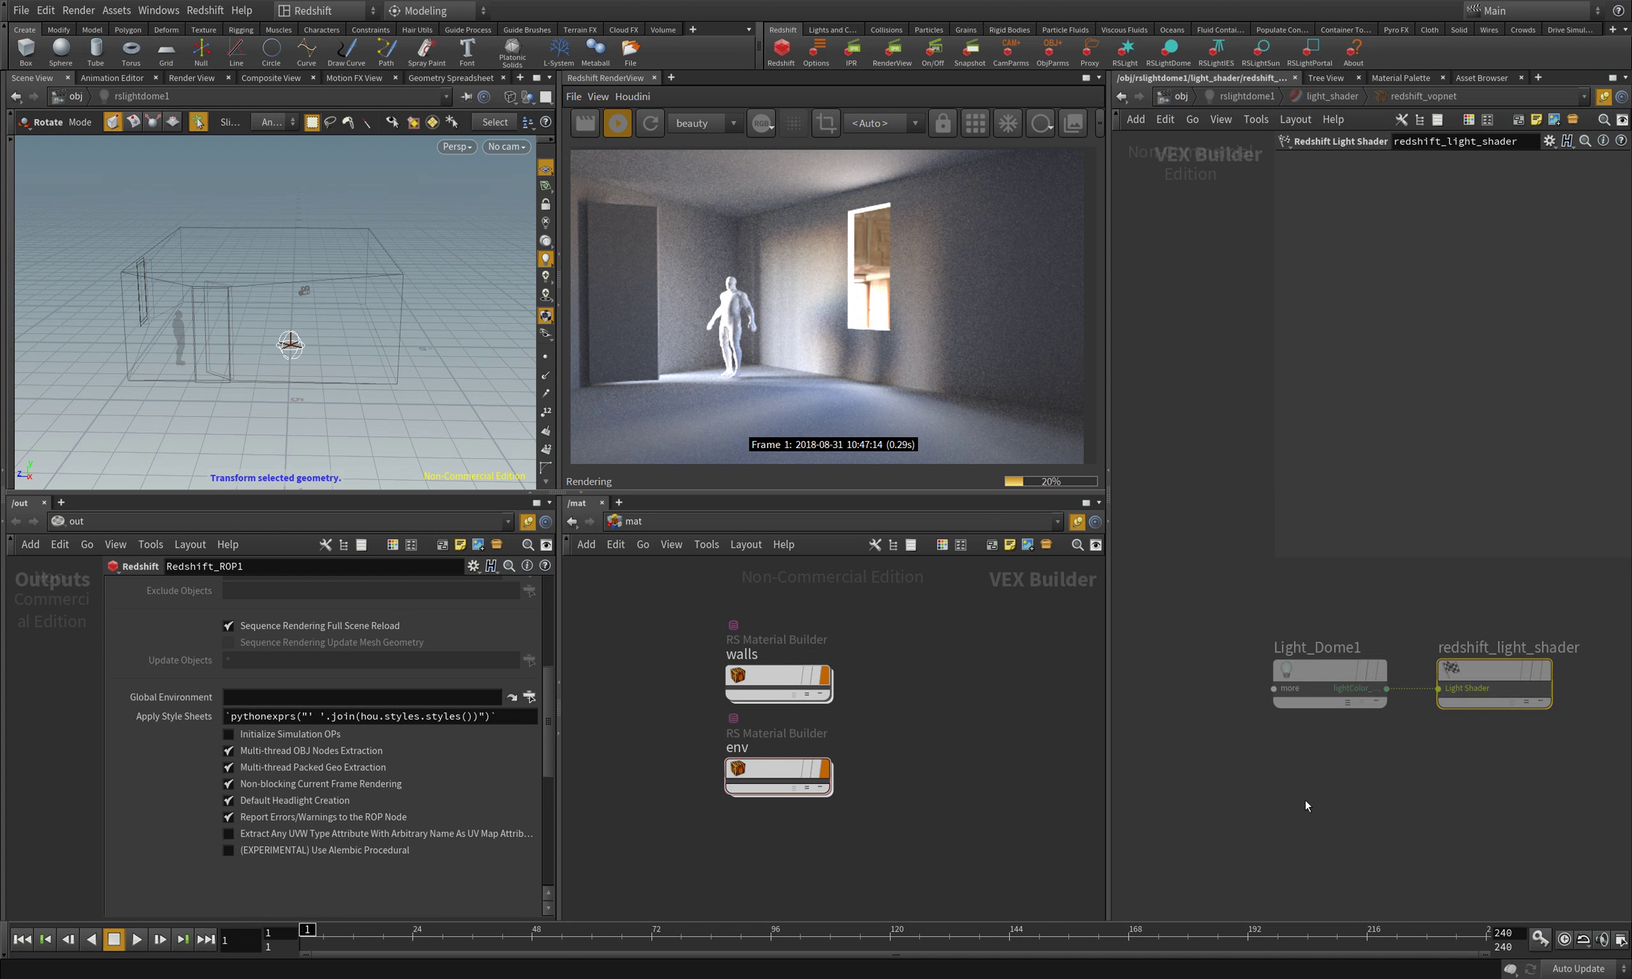
key("u")
key("u")
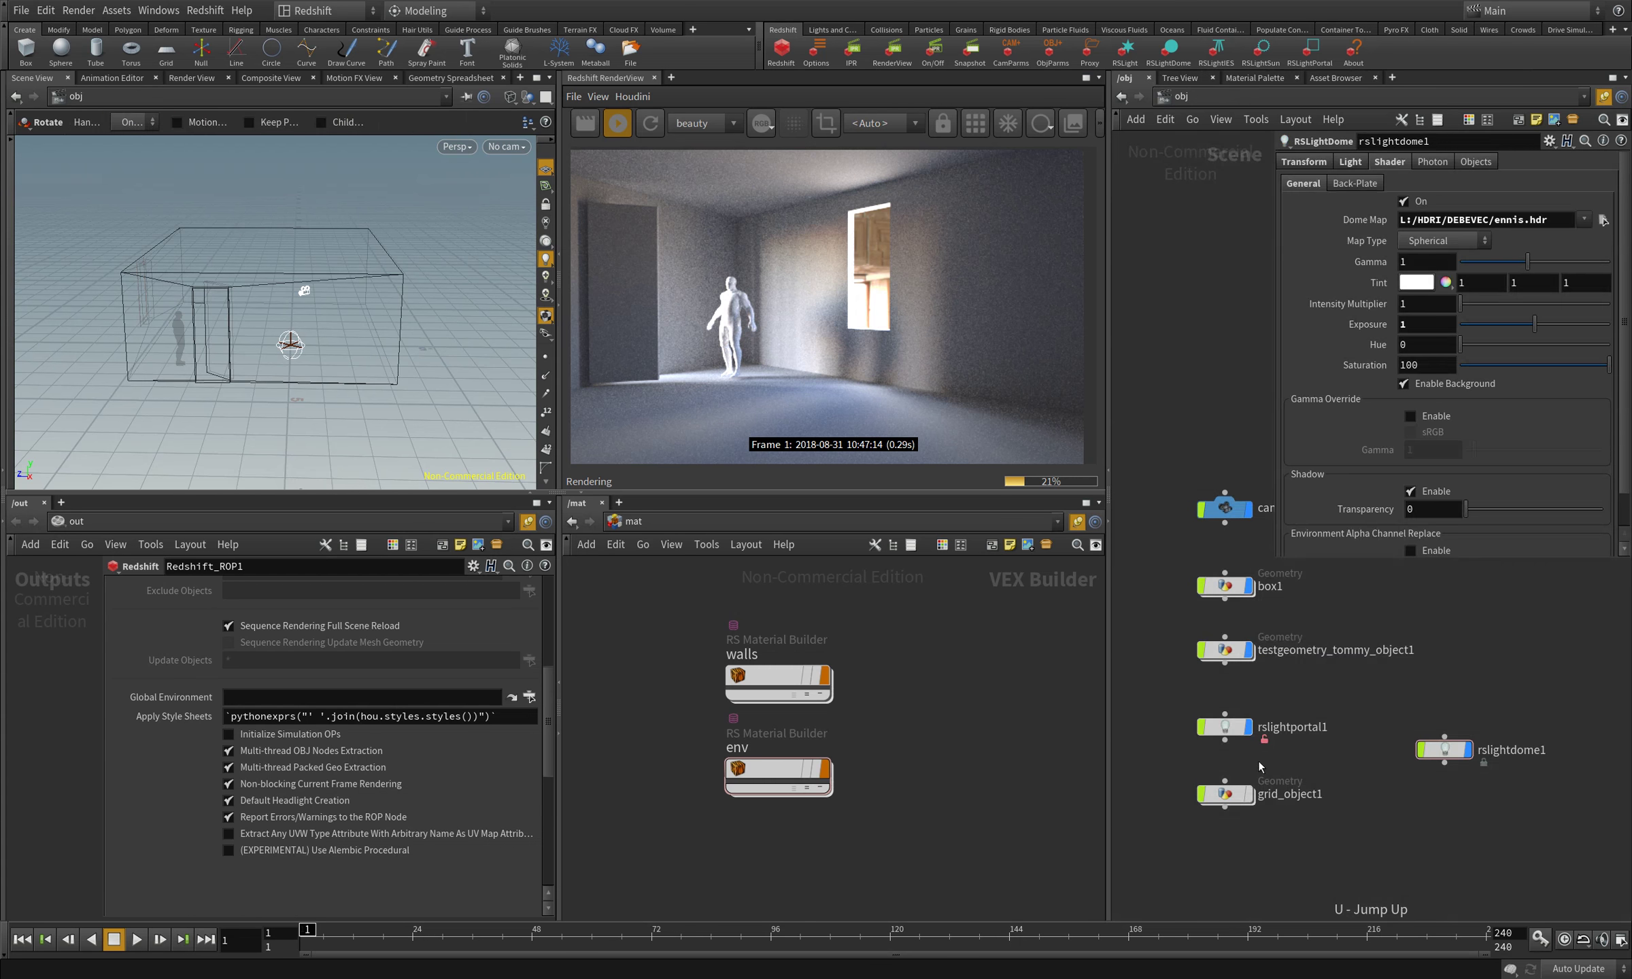
- Review how Environment1 feeds the Light_Portal1 environment shader inside rslightportal1, and return to the object level
key("i")
key("i")
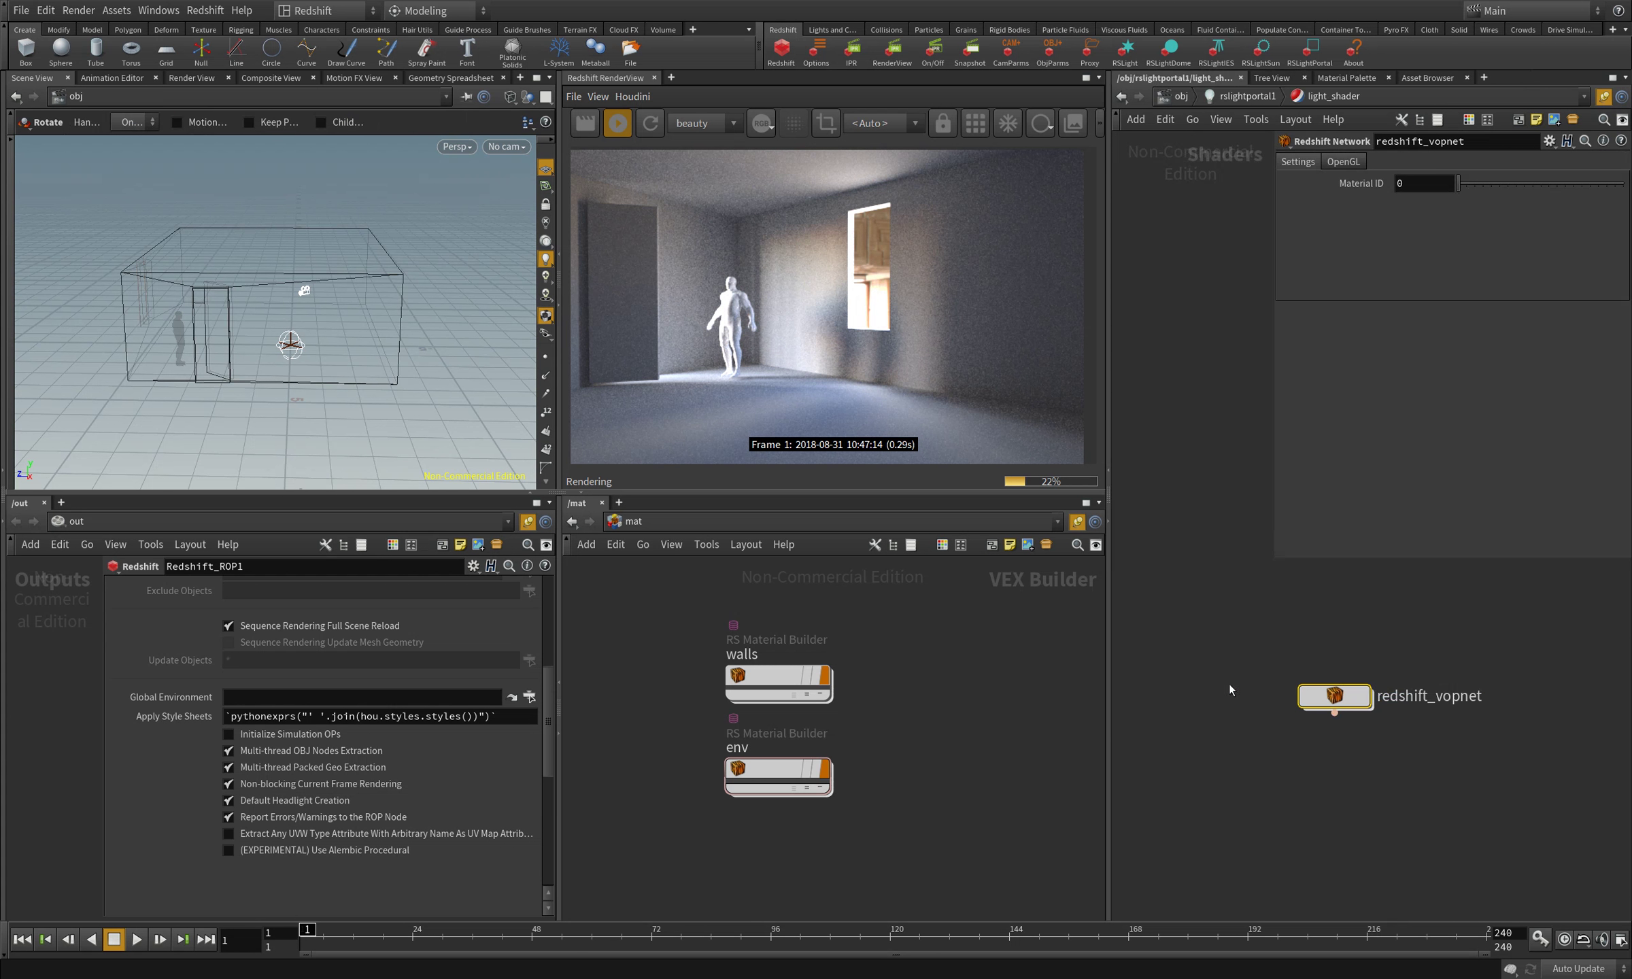
key("i")
left_click_drag(1204, 718, 1205, 721)
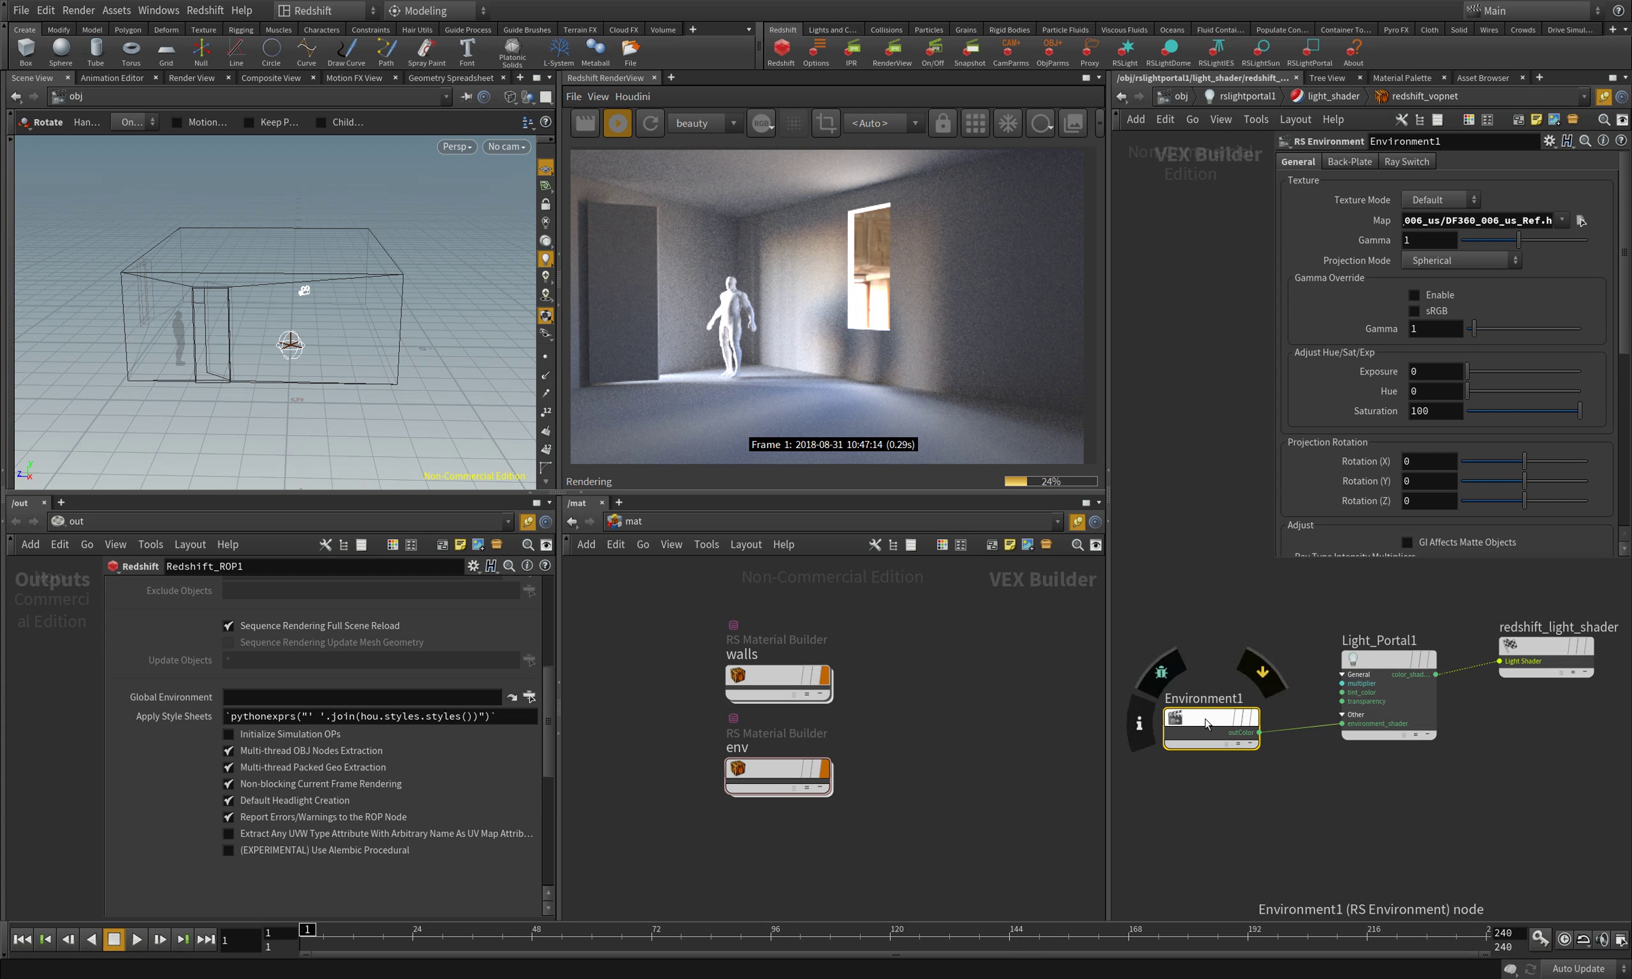
middle_click_drag(1491, 739, 1438, 754)
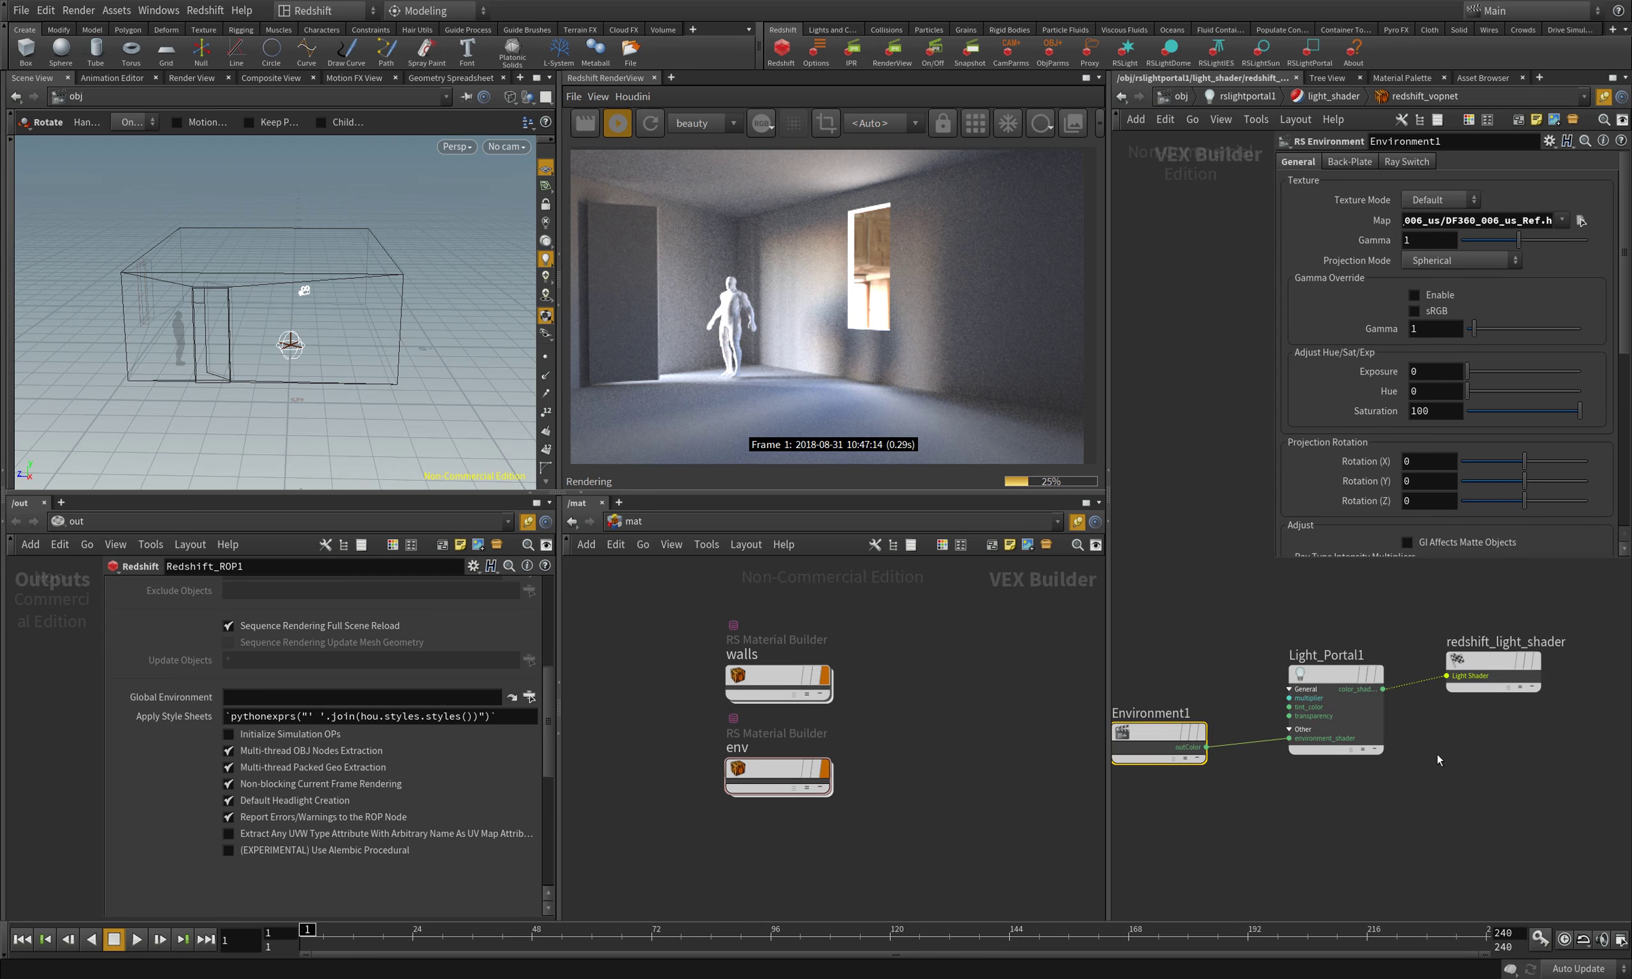
key("u")
key("u")
key("u")
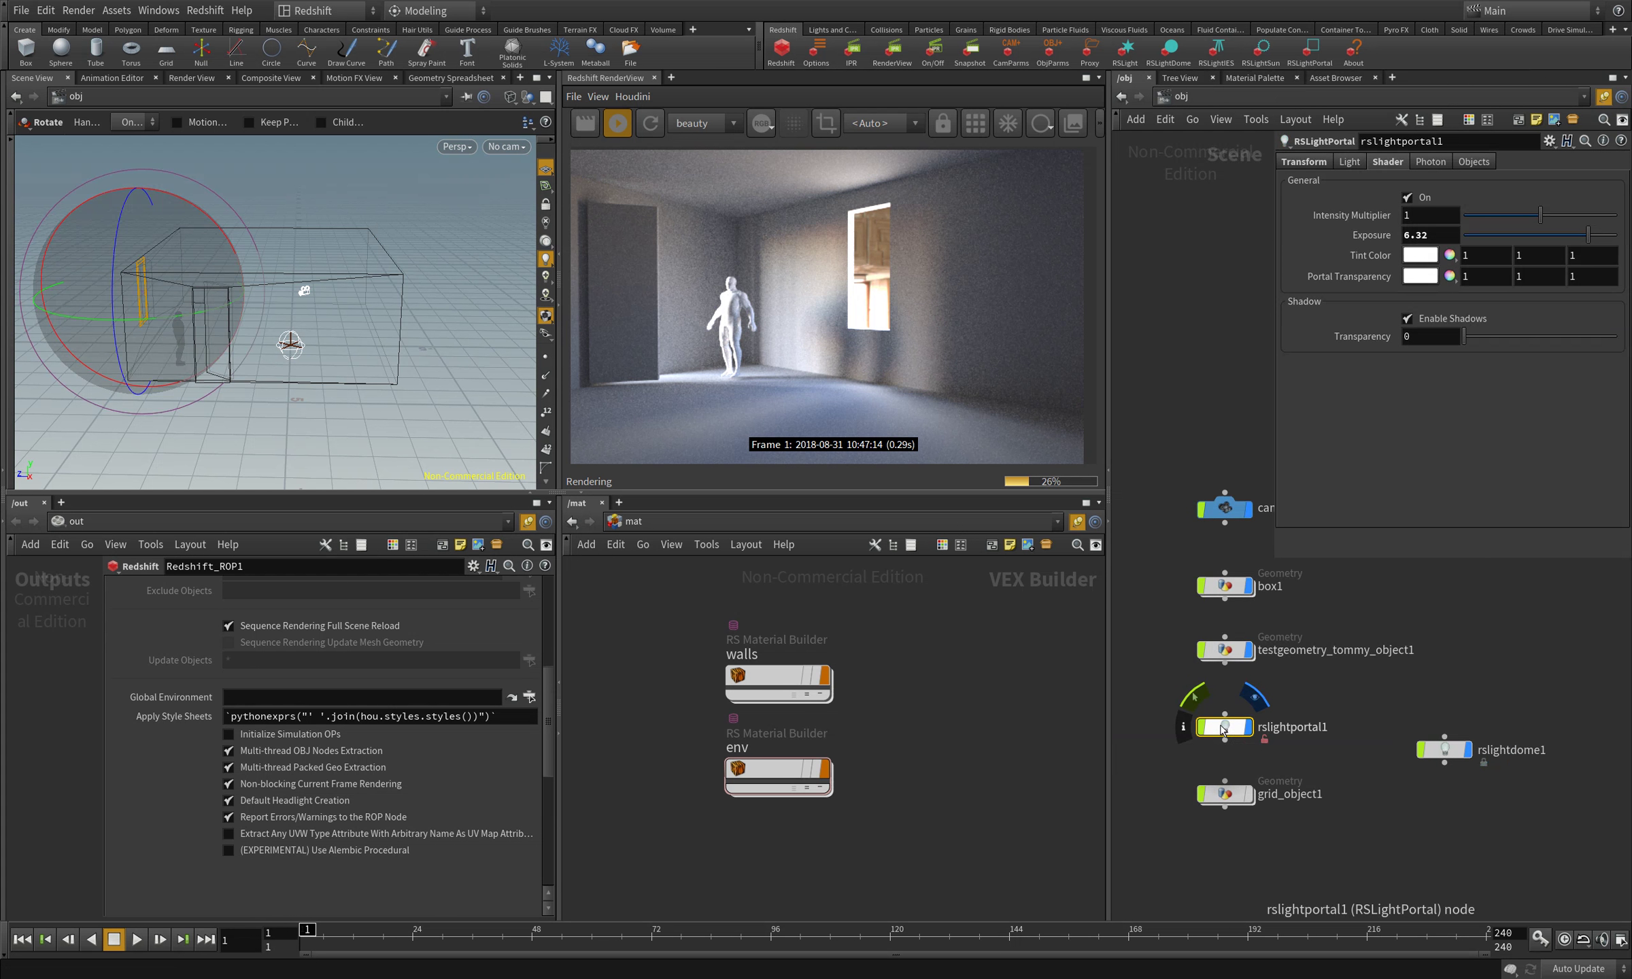
right_click(1218, 726)
left_click(1494, 863)
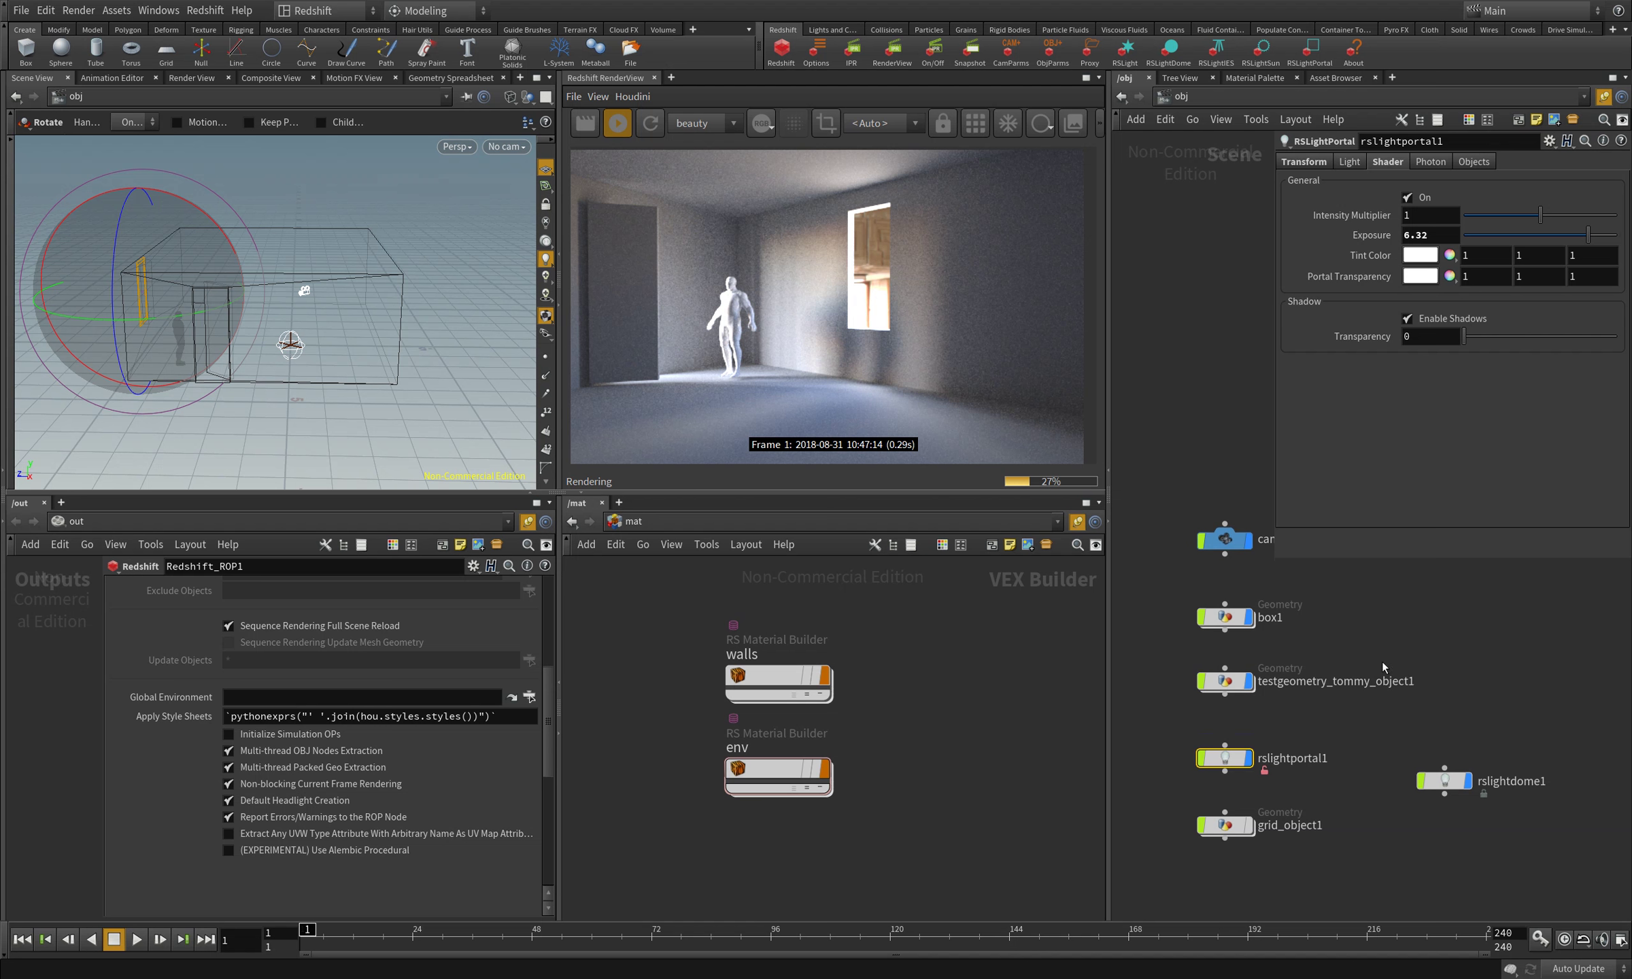
mouse_move(1225, 763)
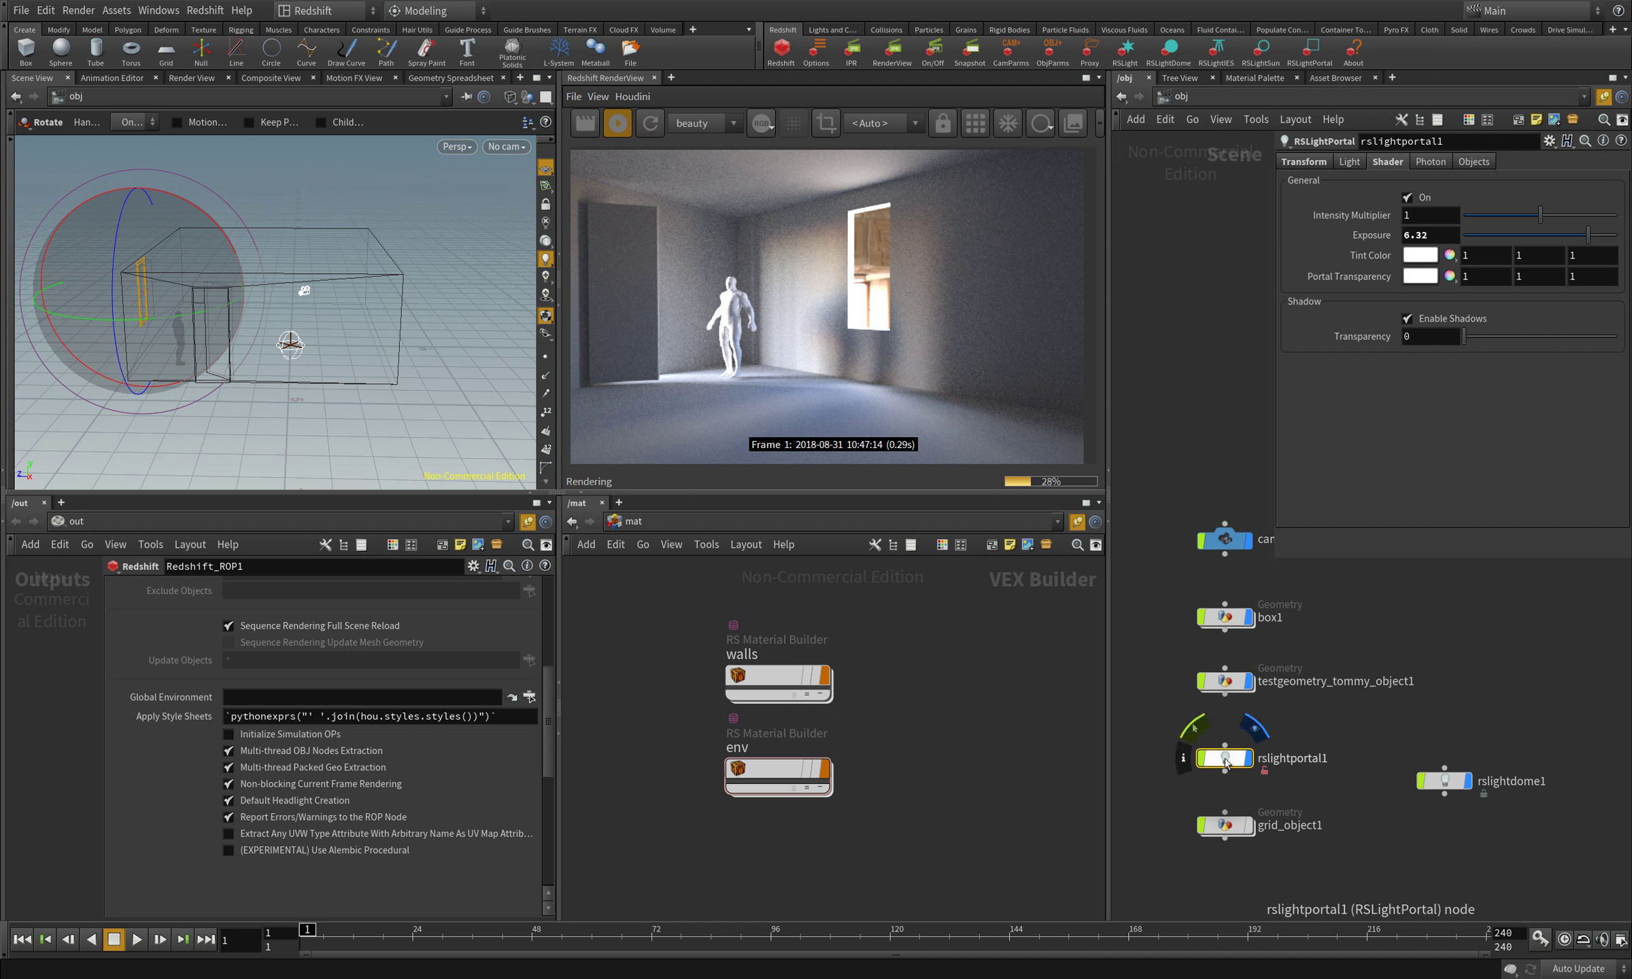
- Set the overridden light samples to 256 in the Redshift_ROP1 sampling overrides
left_click_drag(548, 749, 545, 634)
left_click(207, 701)
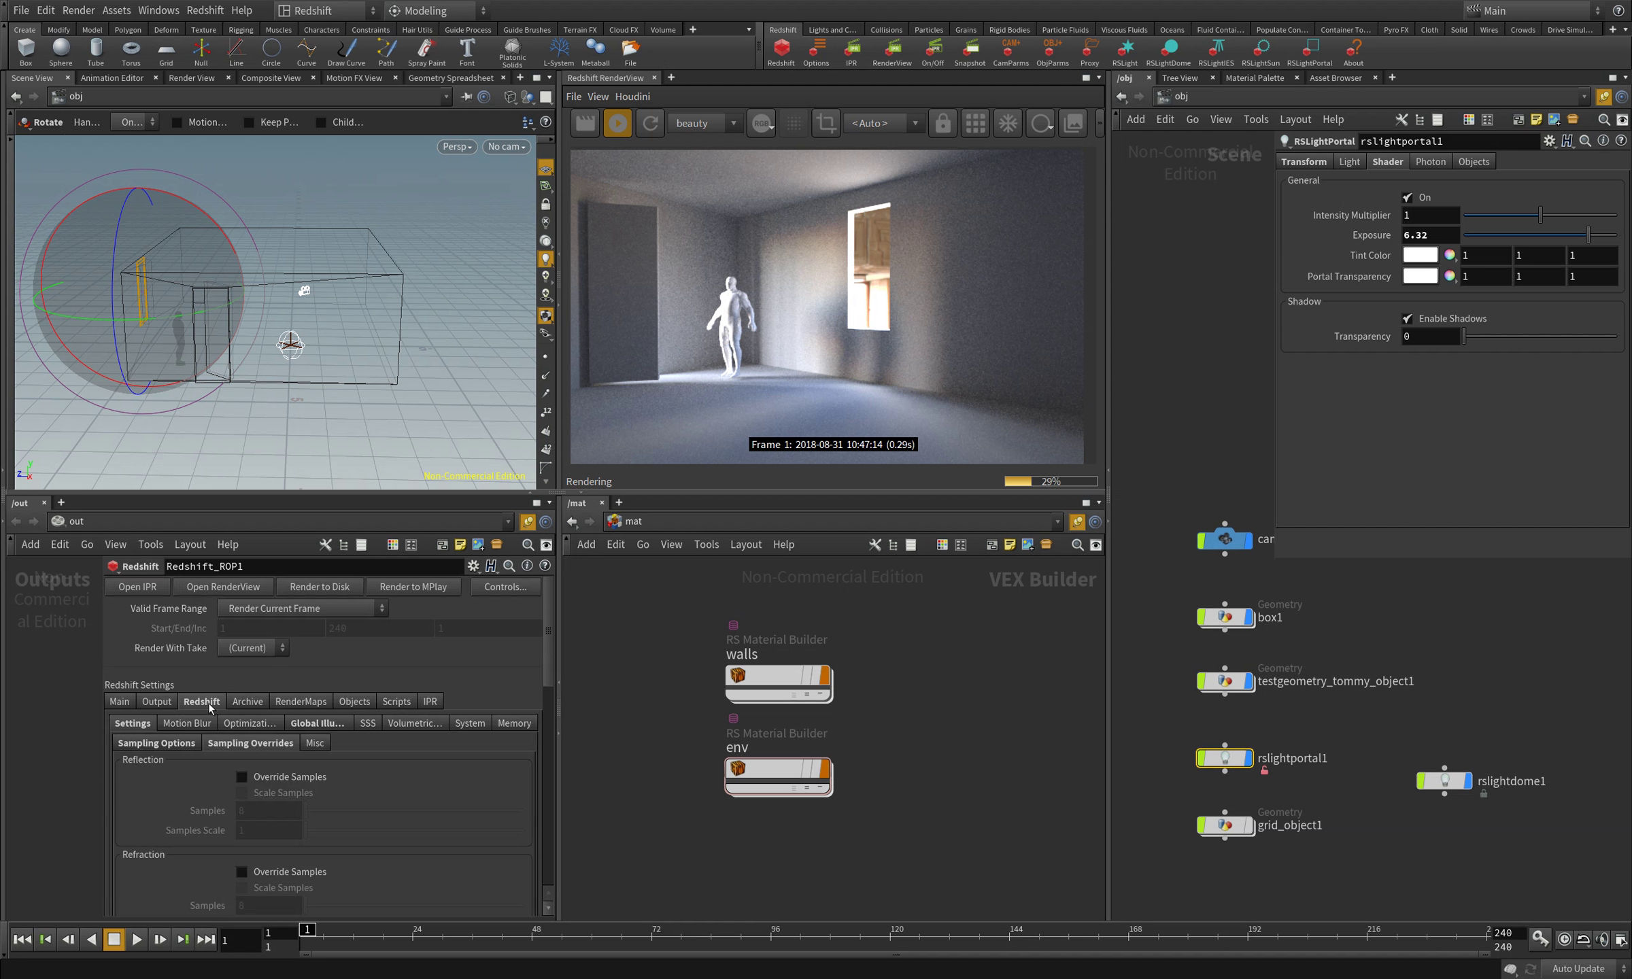
left_click_drag(545, 660, 534, 772)
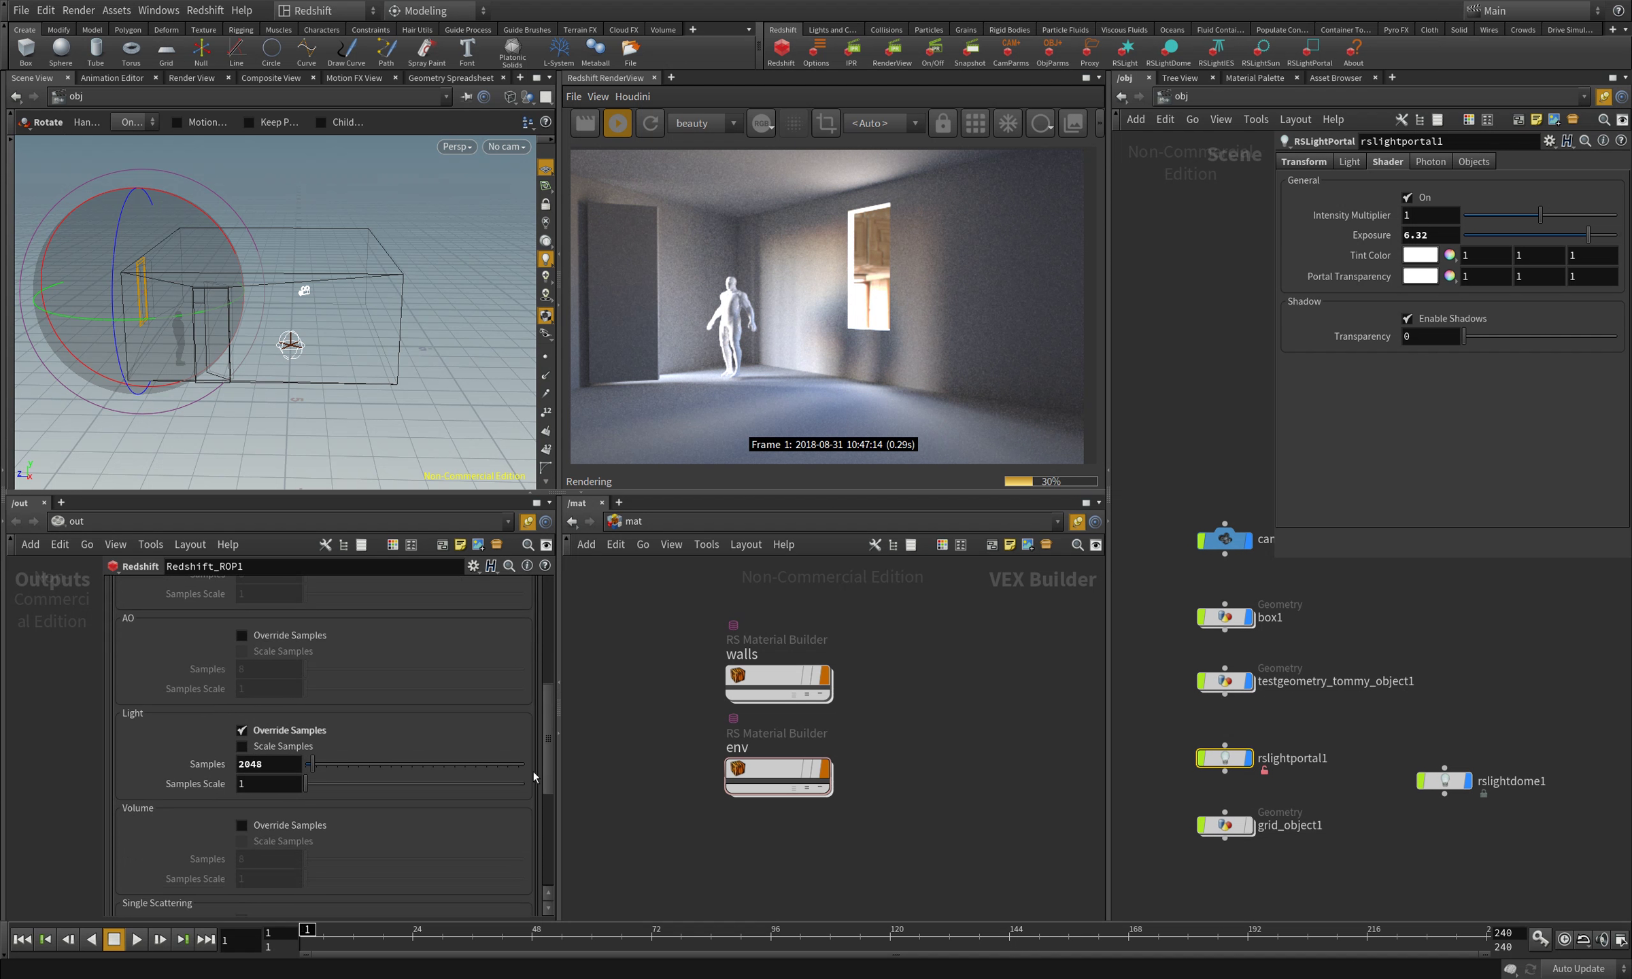
left_click(242, 710)
double_click(258, 745)
type("2048")
double_click(258, 745)
type("256")
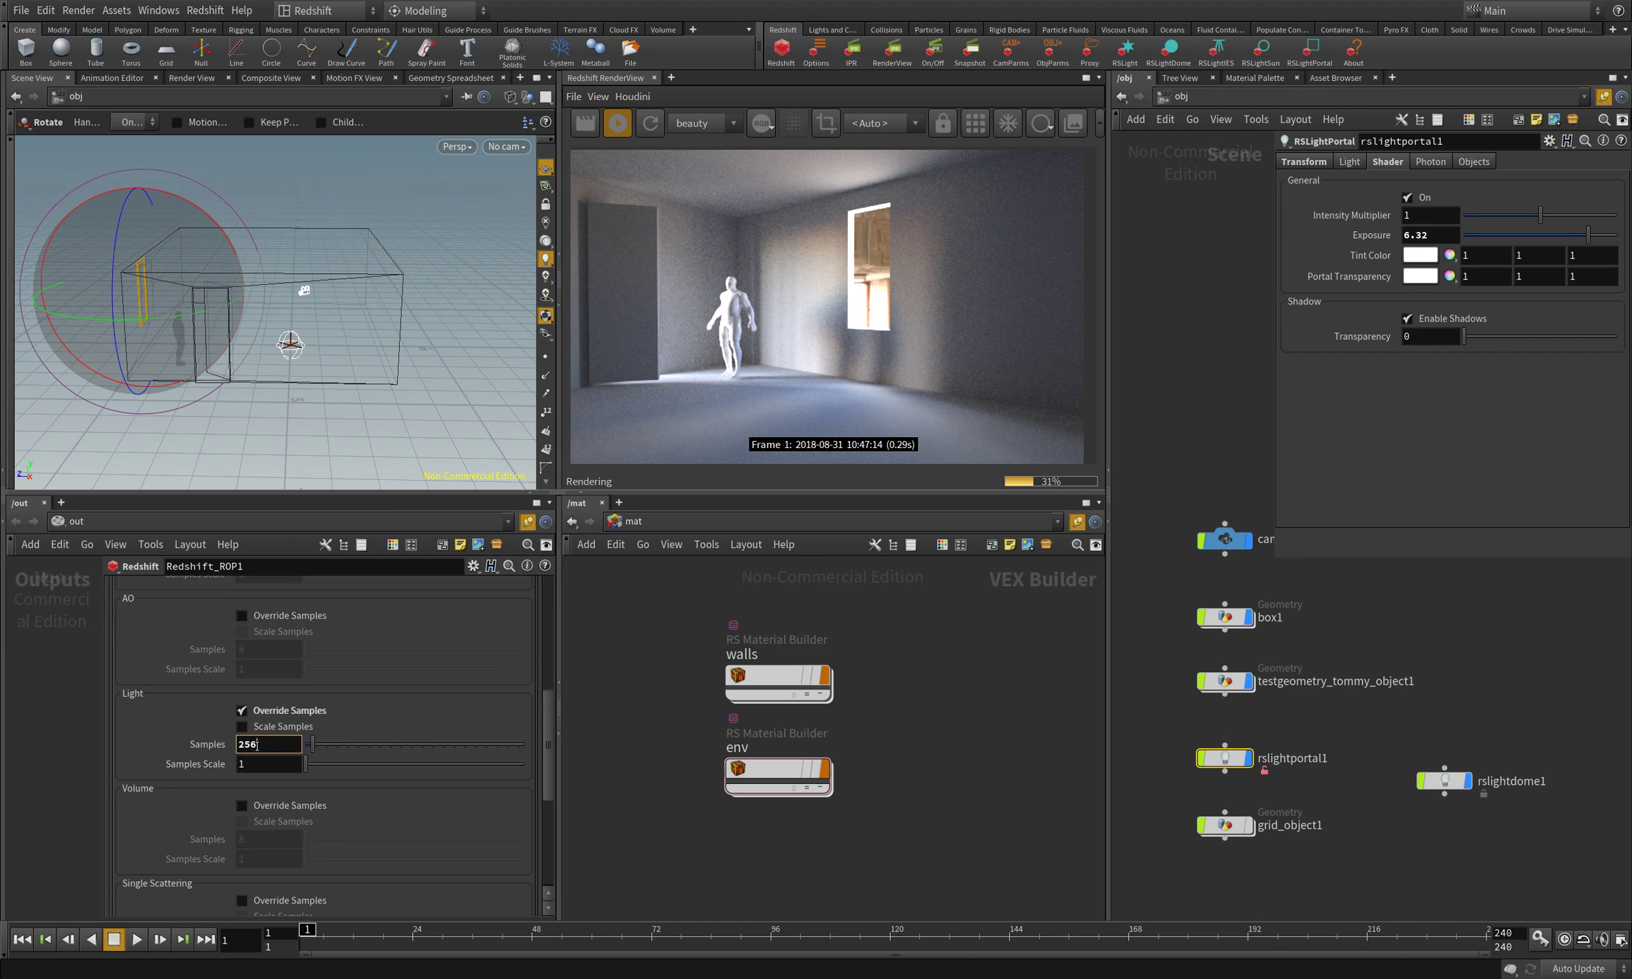
key("Return")
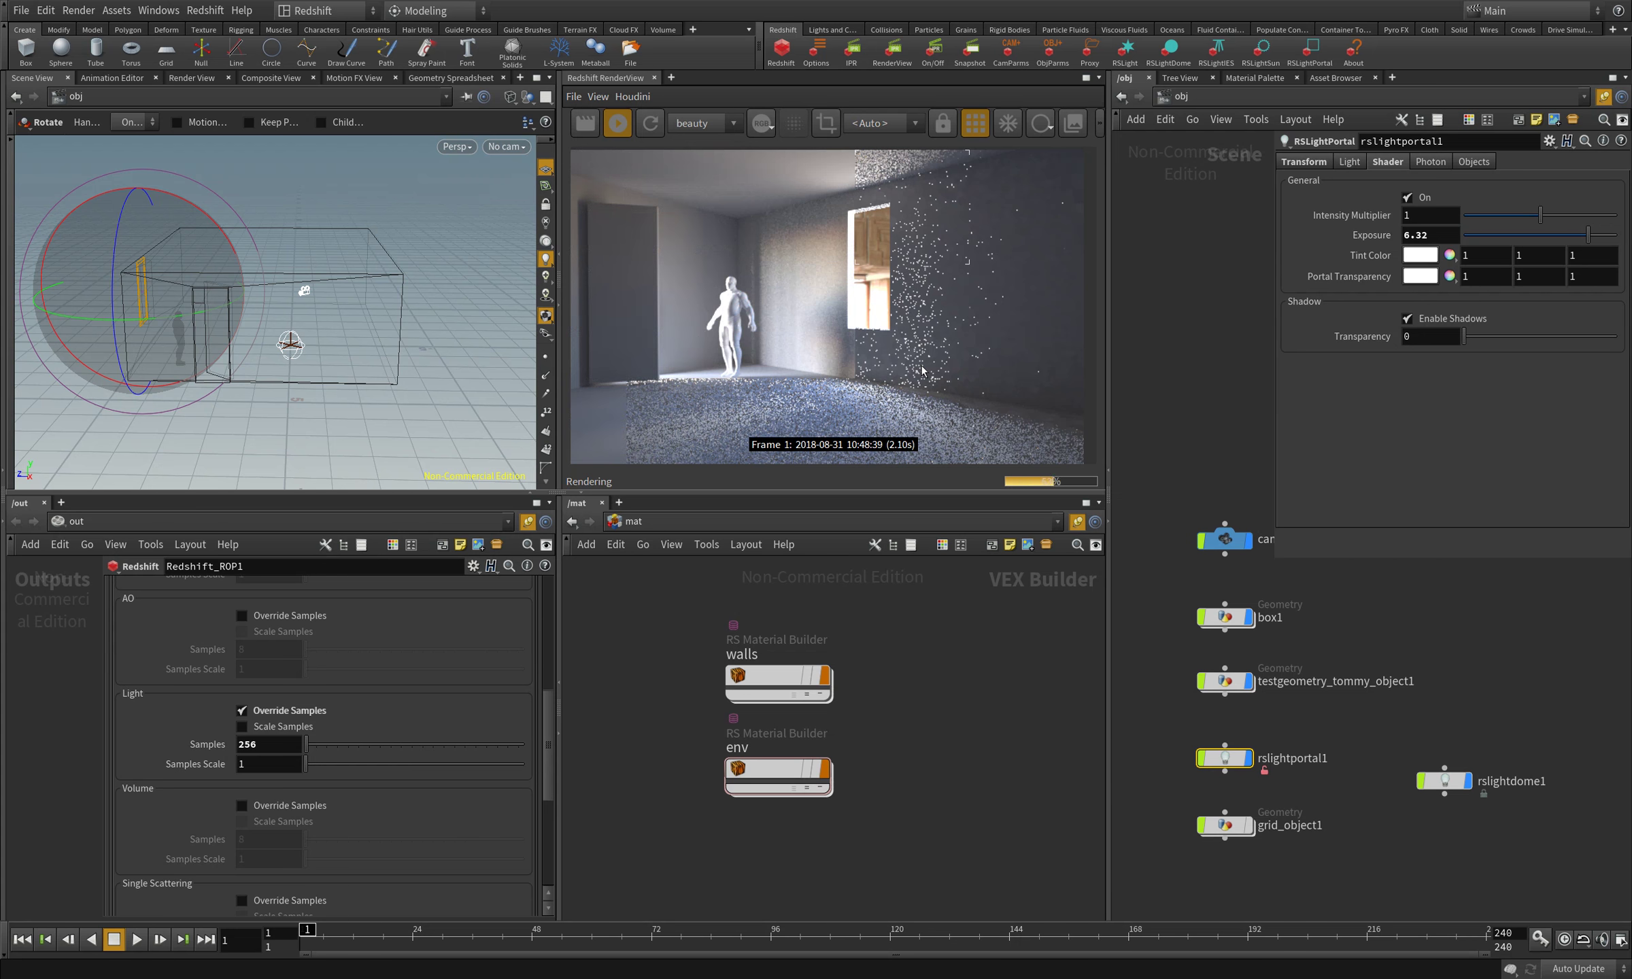
- Check the noise in the render up close and disable the light samples override in Redshift_ROP1
scroll(783, 313, "up", 3)
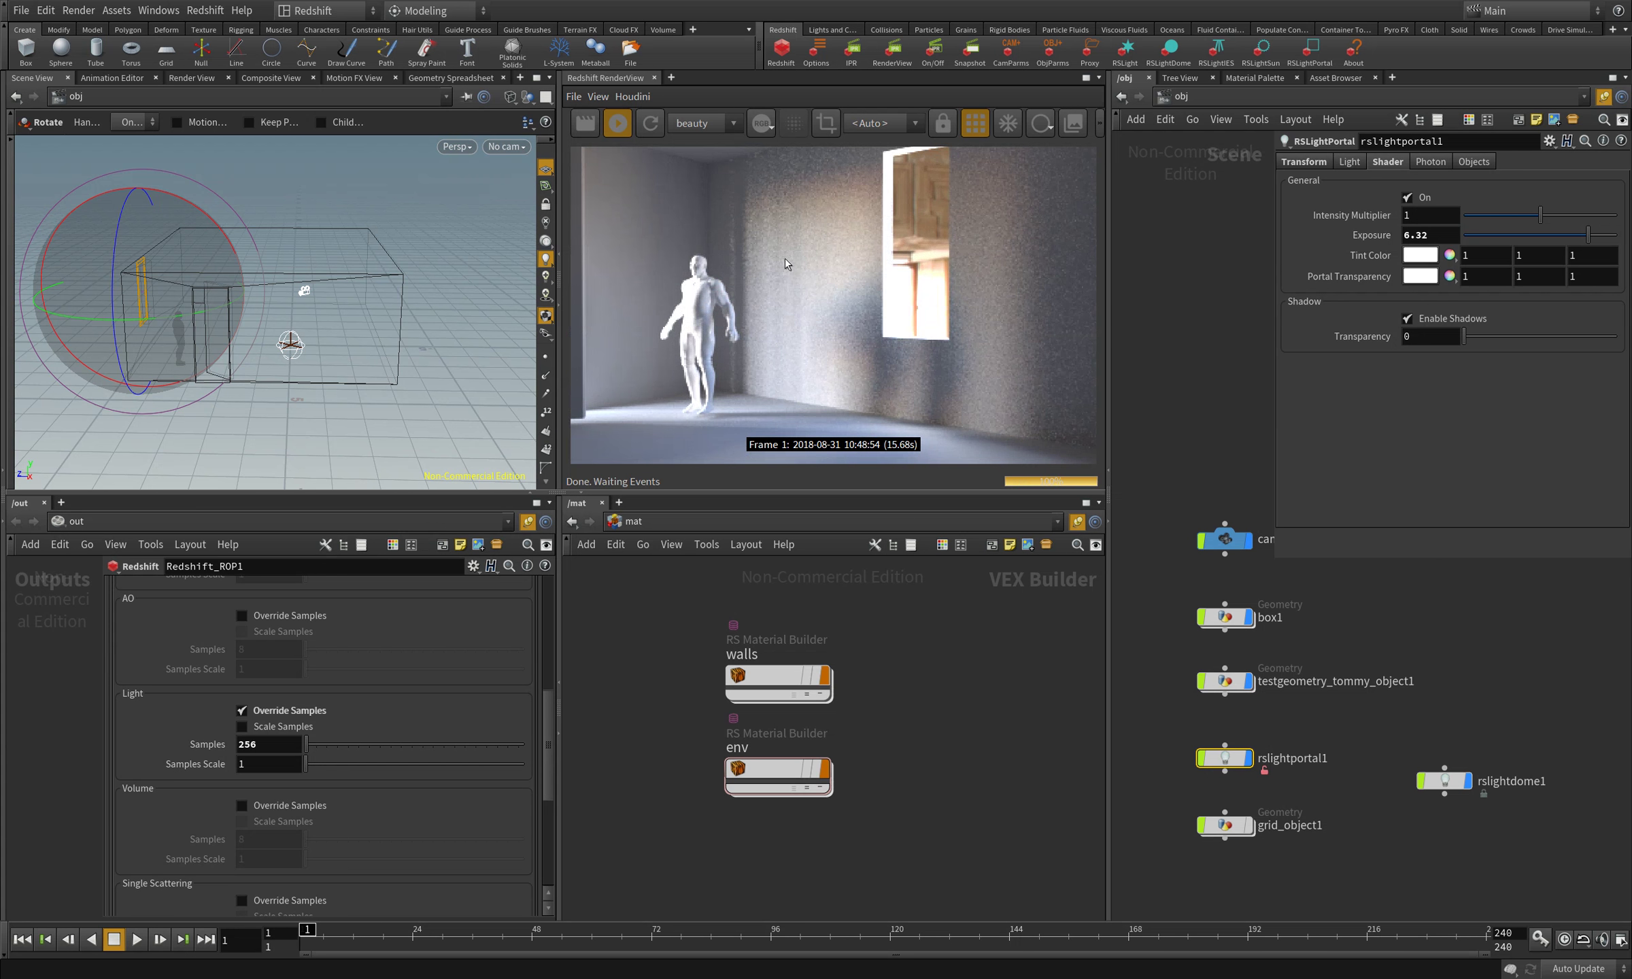
scroll(1019, 324, "down", 3)
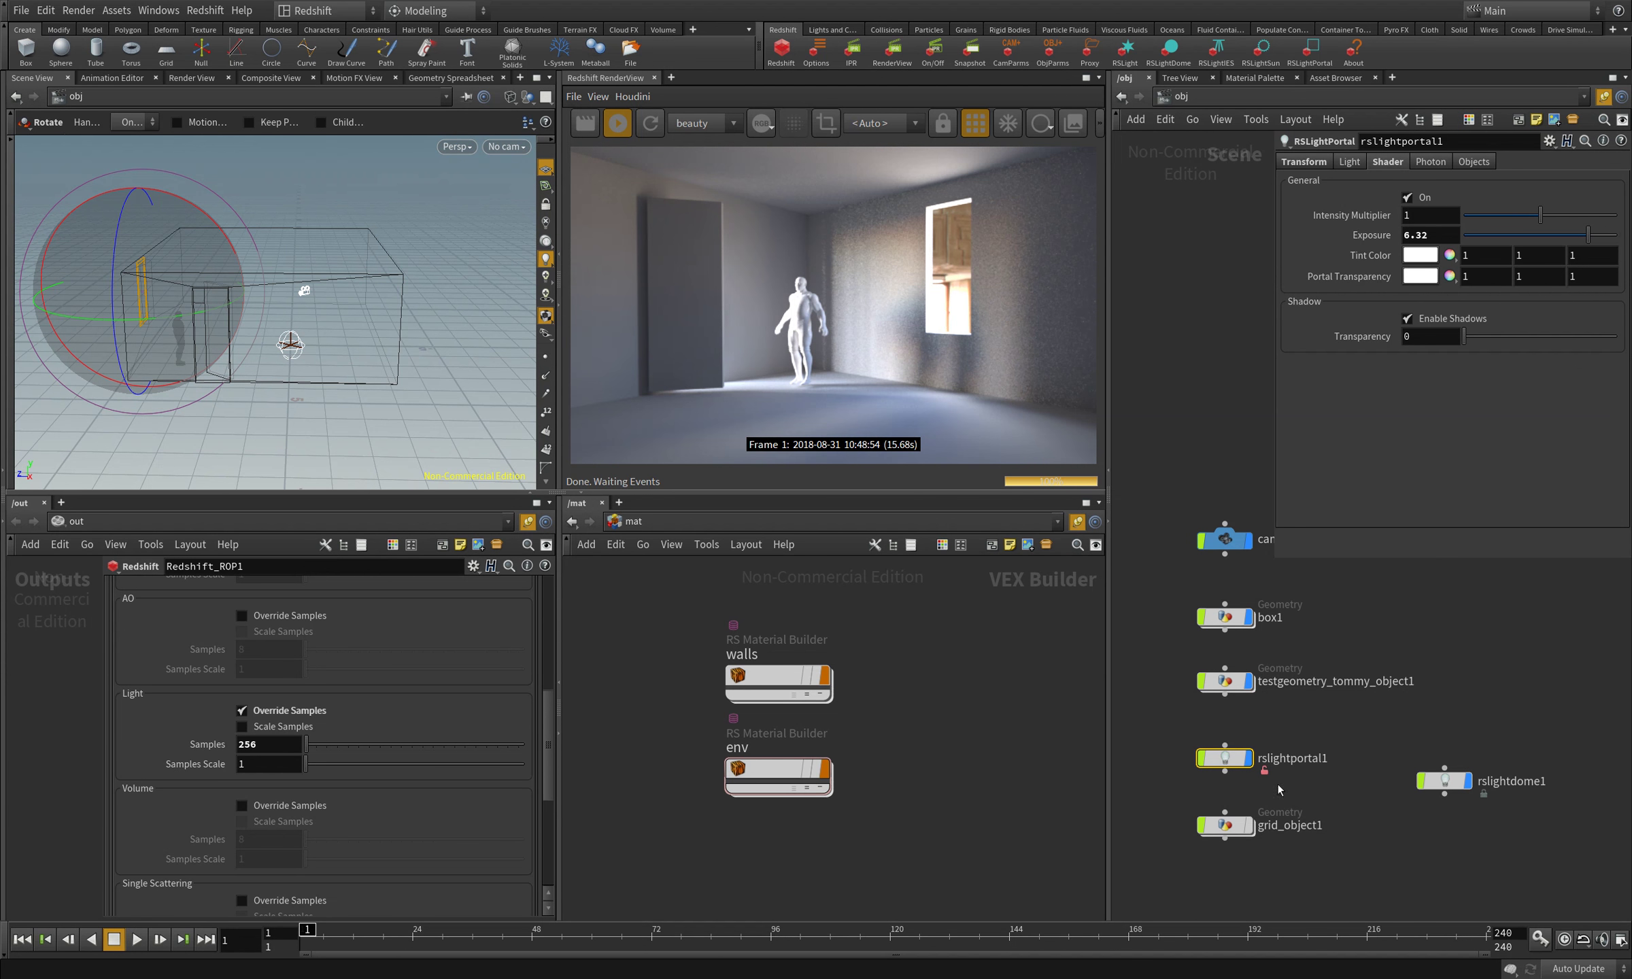
left_click(297, 712)
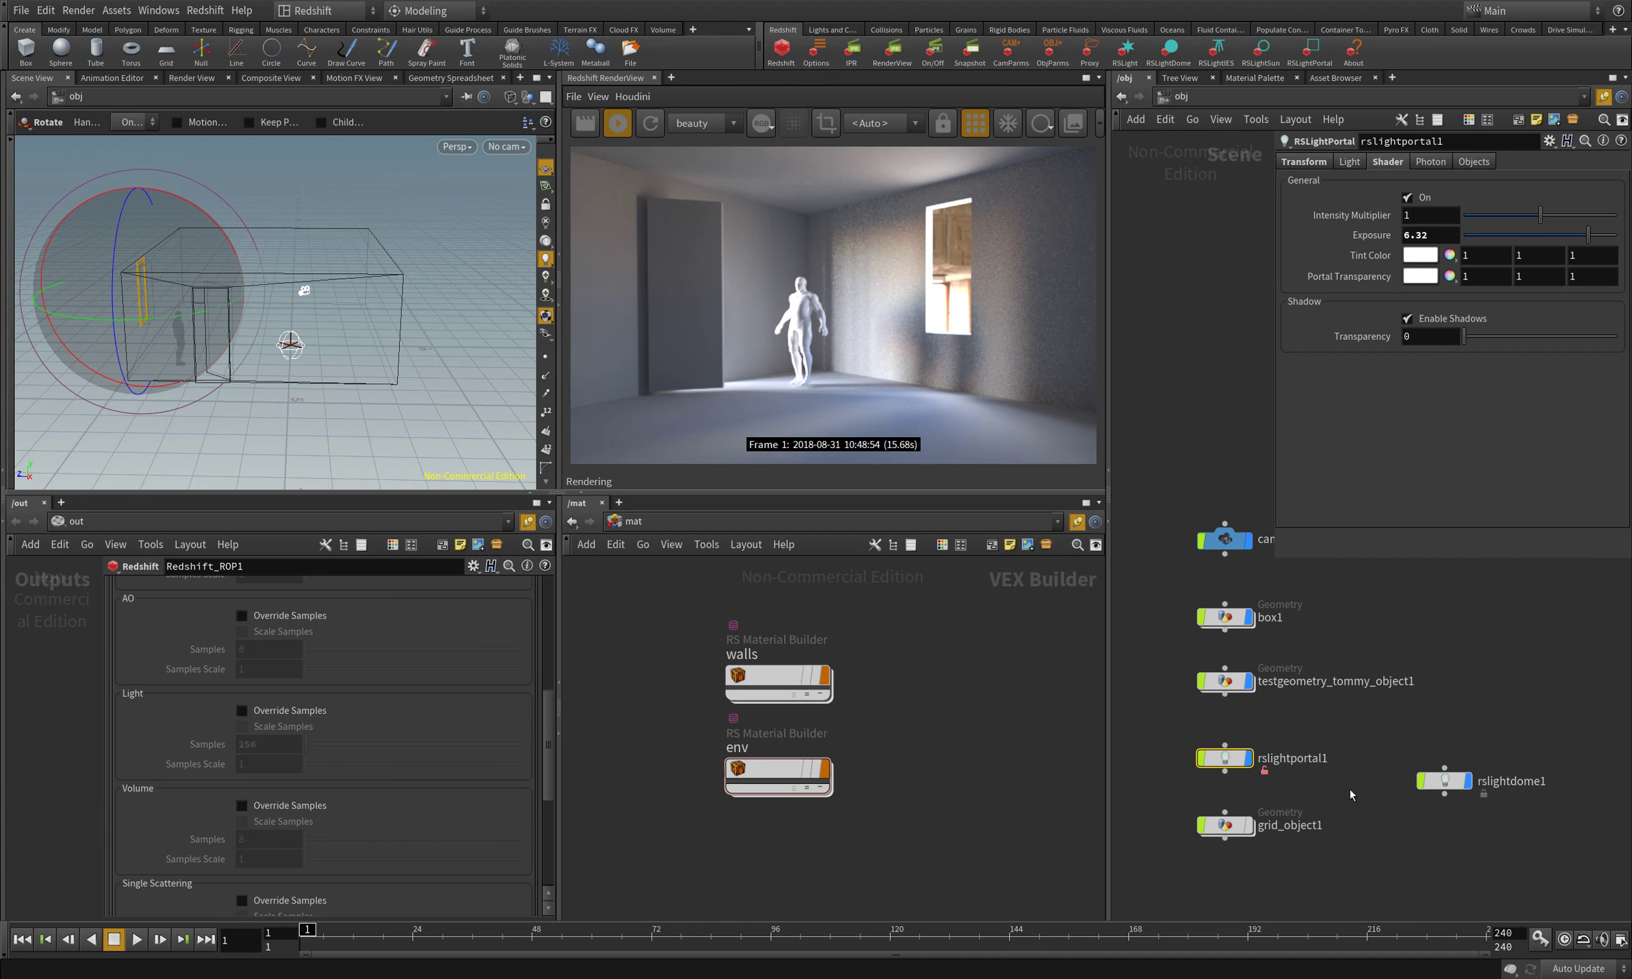
- Set the light samples of the rslightdome1 dome light to 1024
left_click(1445, 781)
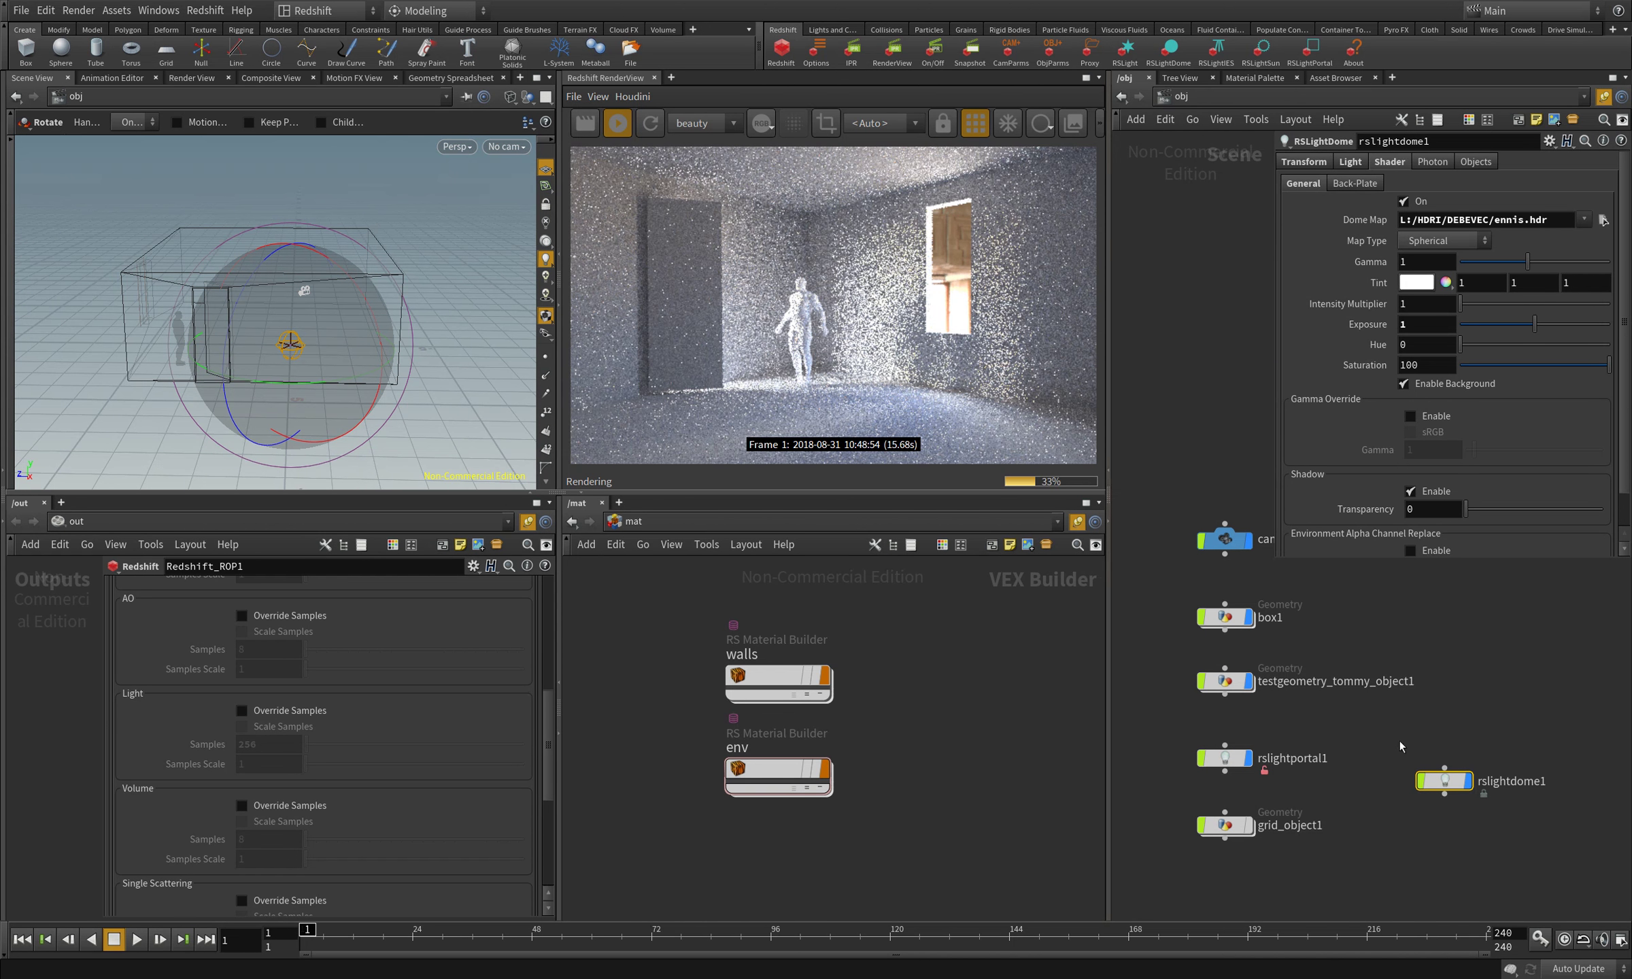
middle_click_drag(1539, 687, 1479, 702)
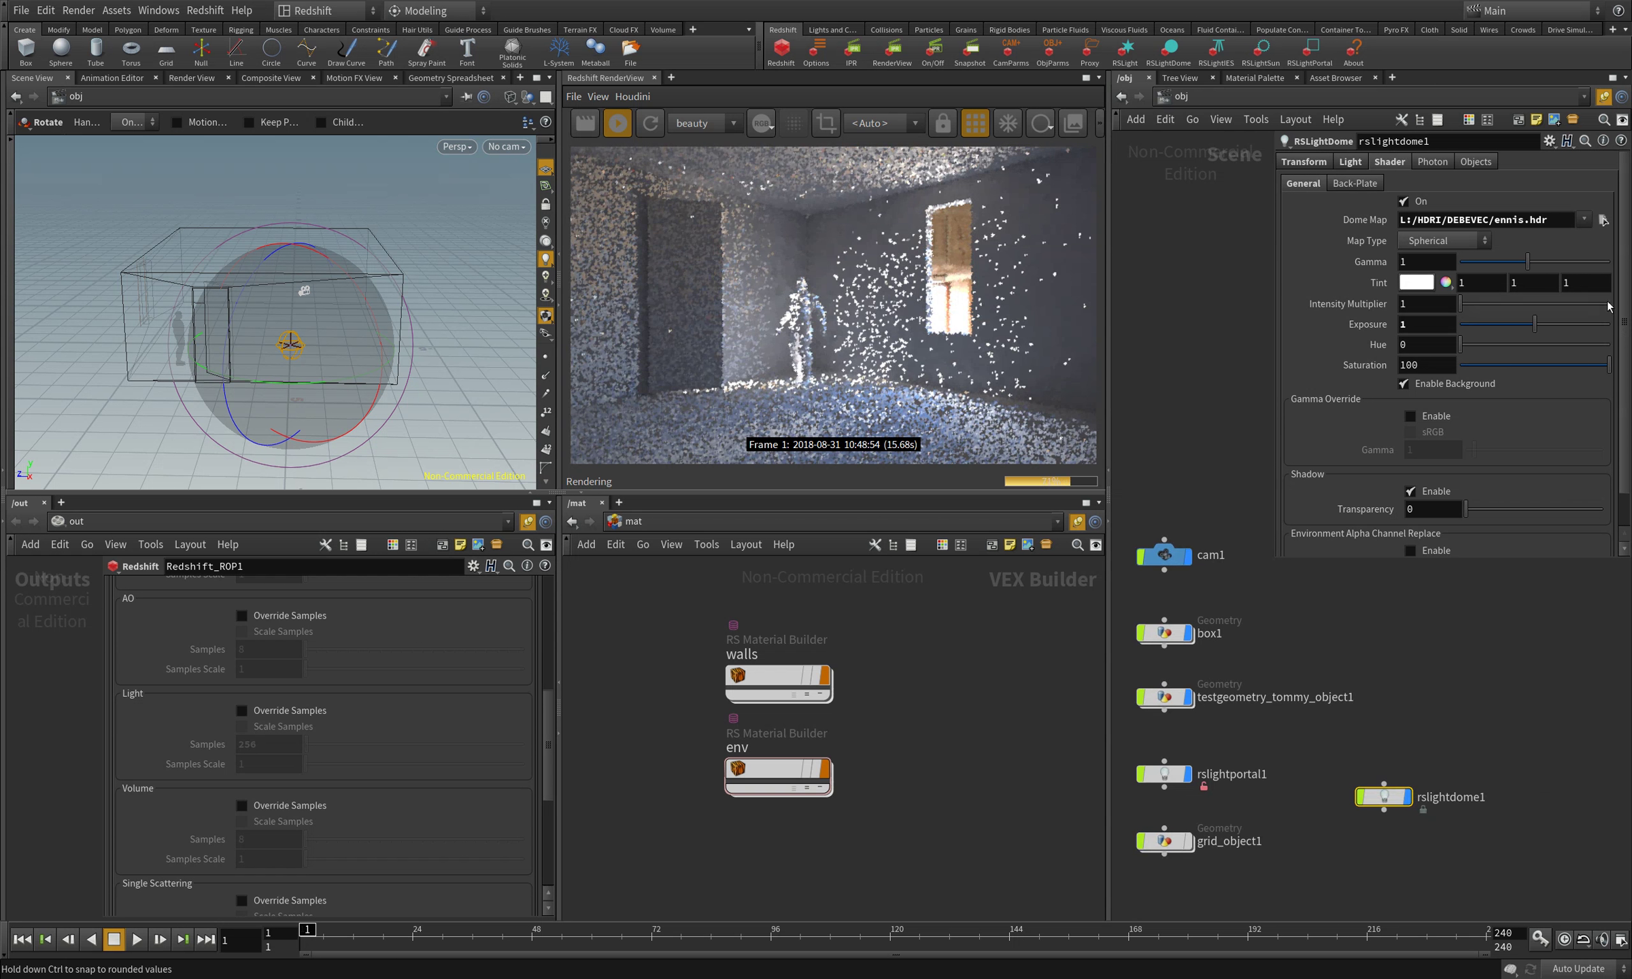
scroll(1620, 348, "down", 2)
scroll(1581, 193, "up", 2)
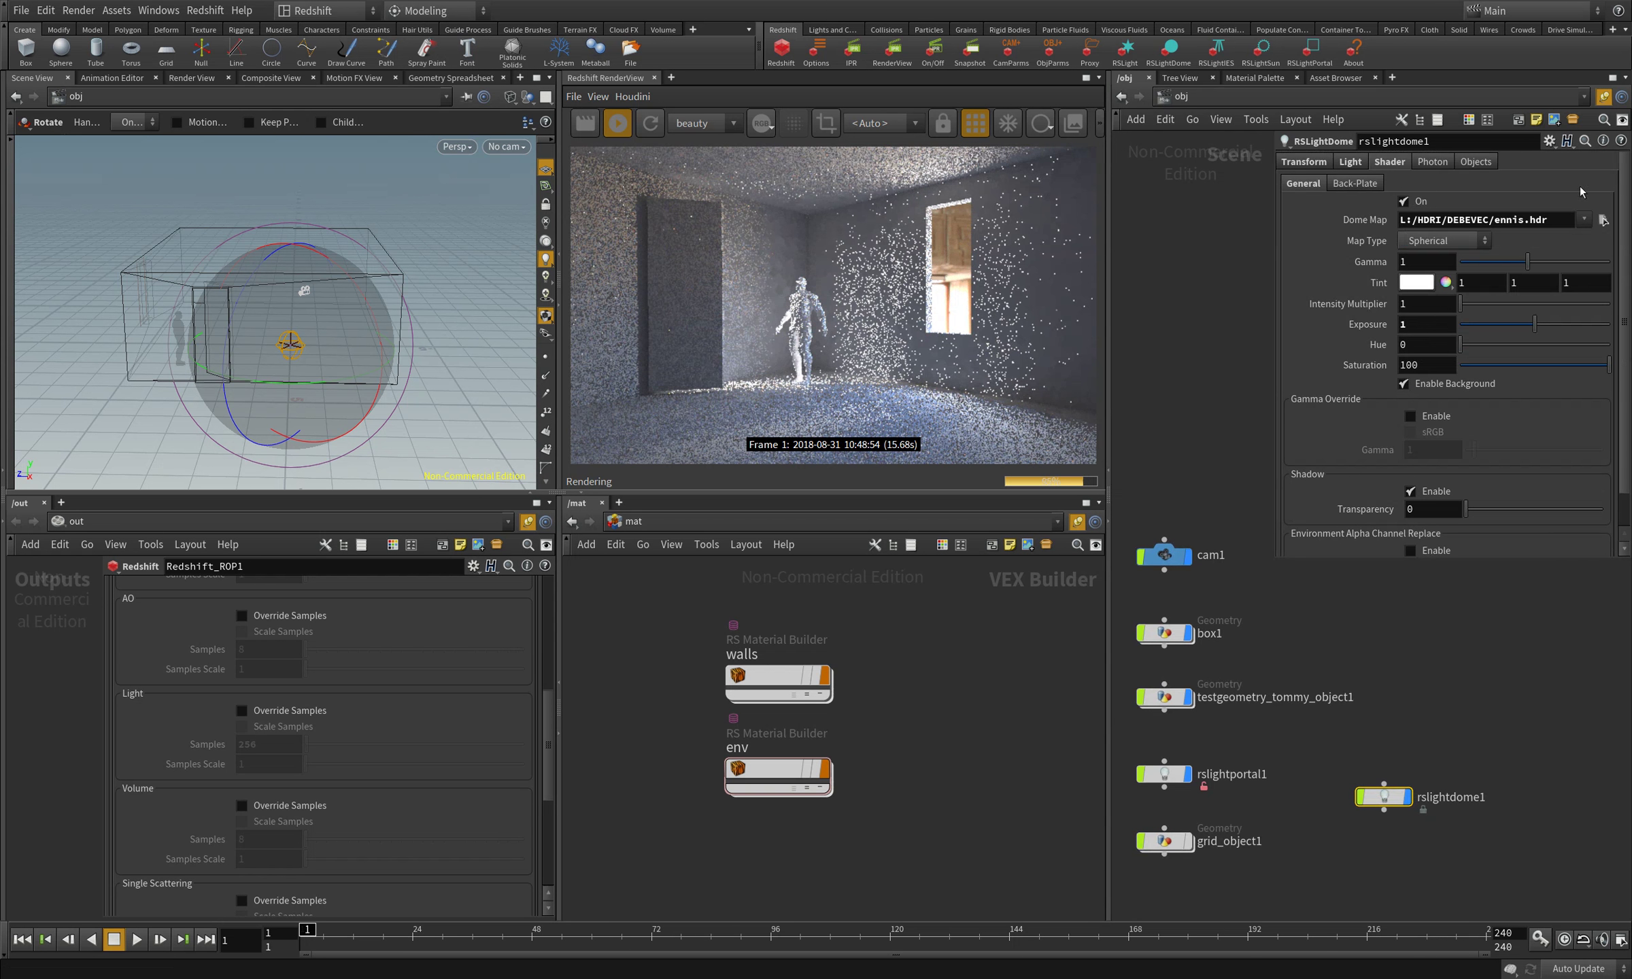
left_click(1401, 165)
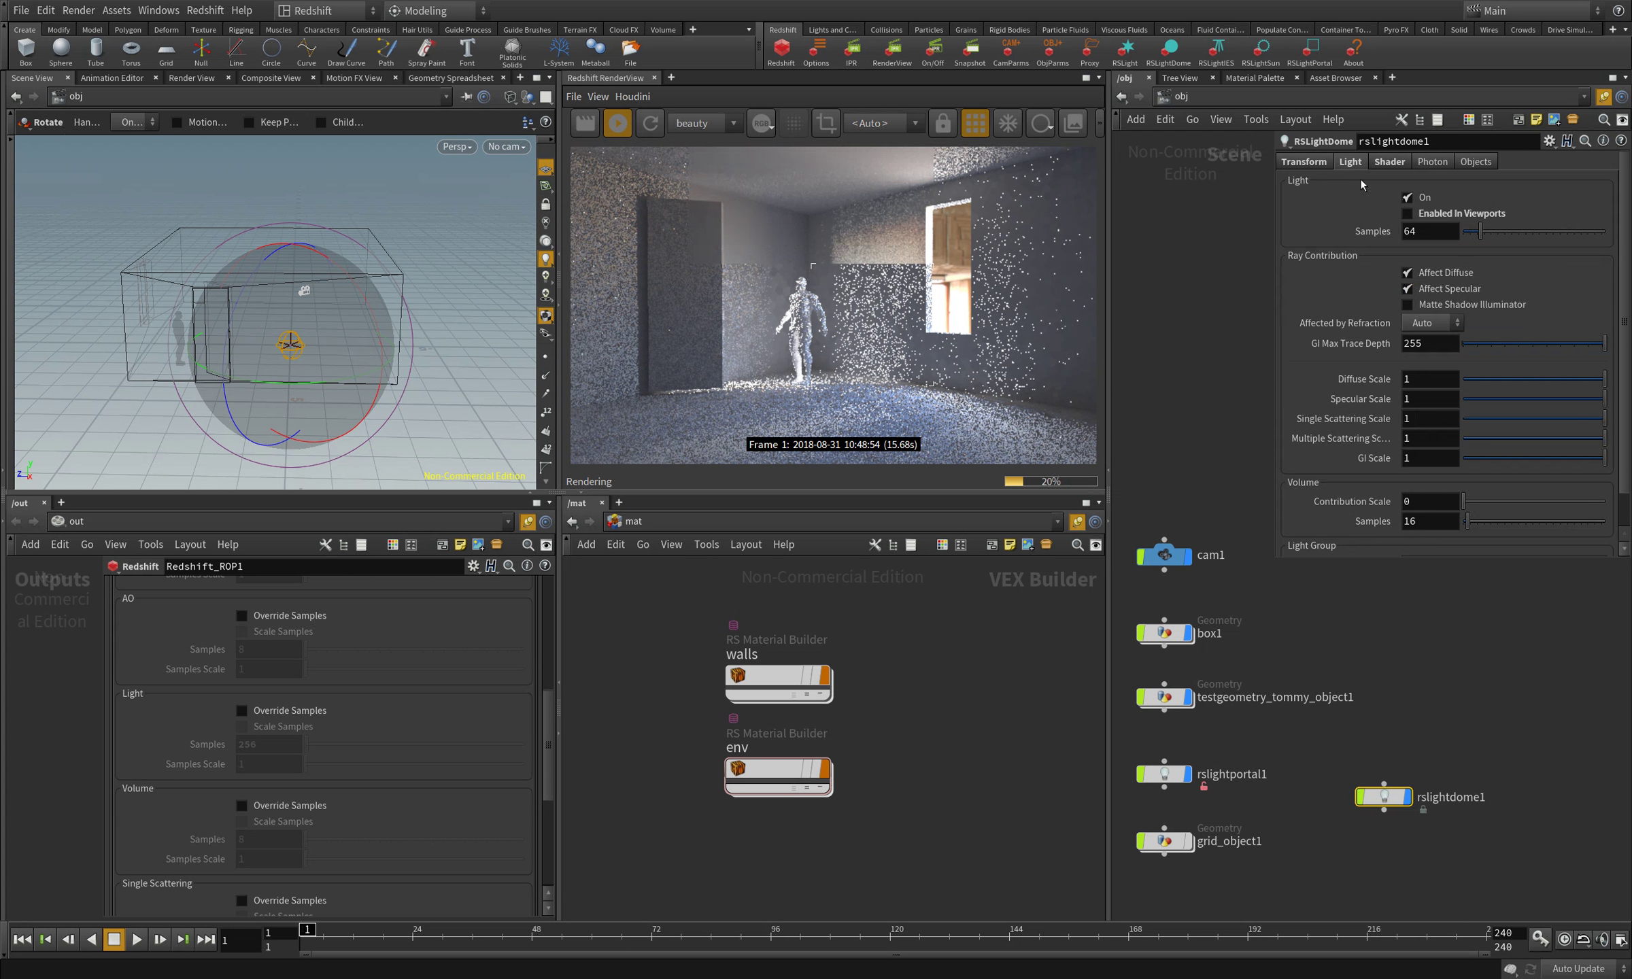
left_click(1440, 231)
type("1024")
key("Return")
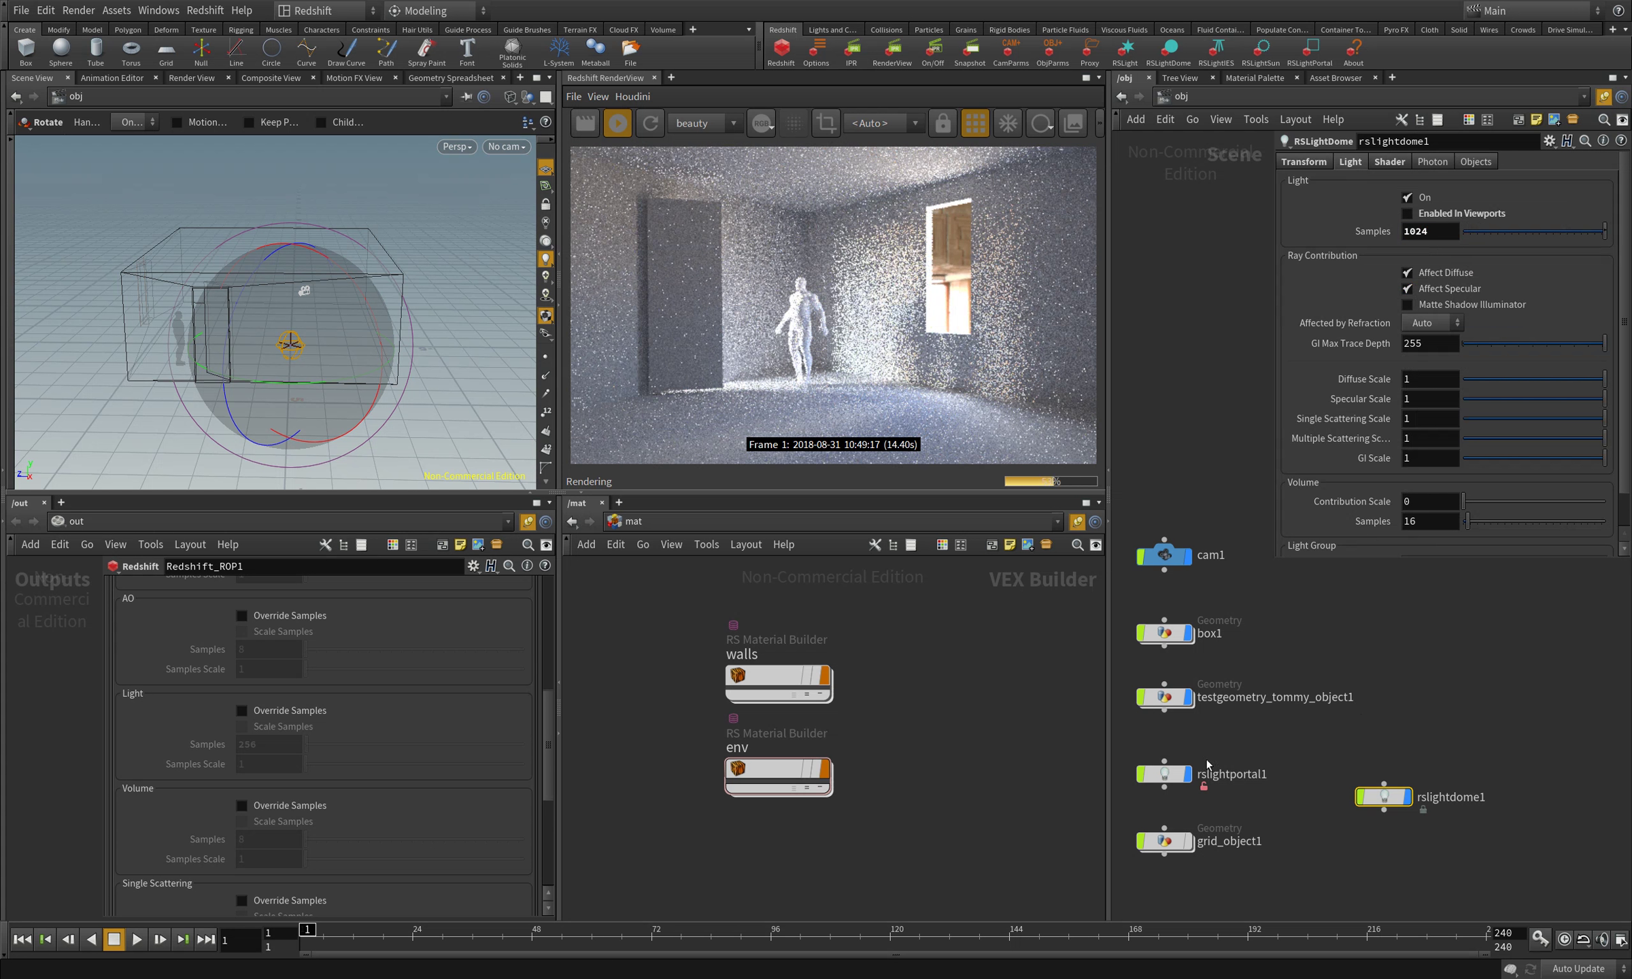
- Set the light samples of the rslightportal1 portal light to 256
left_click(1164, 774)
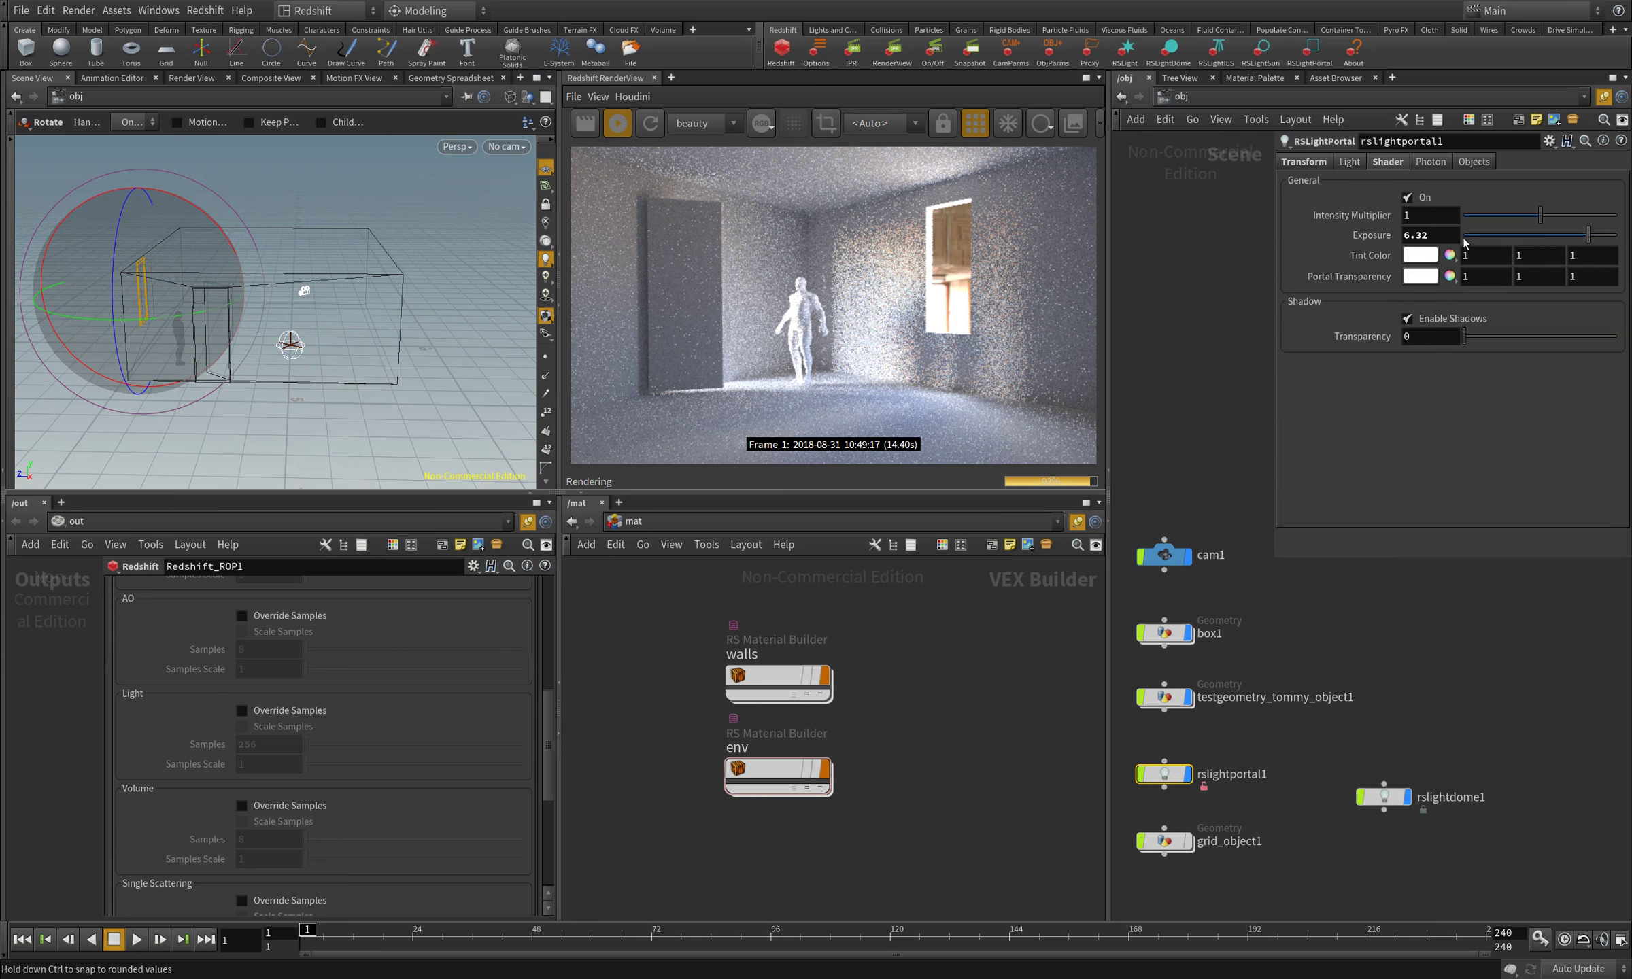
left_click(1349, 162)
double_click(1426, 232)
type("256")
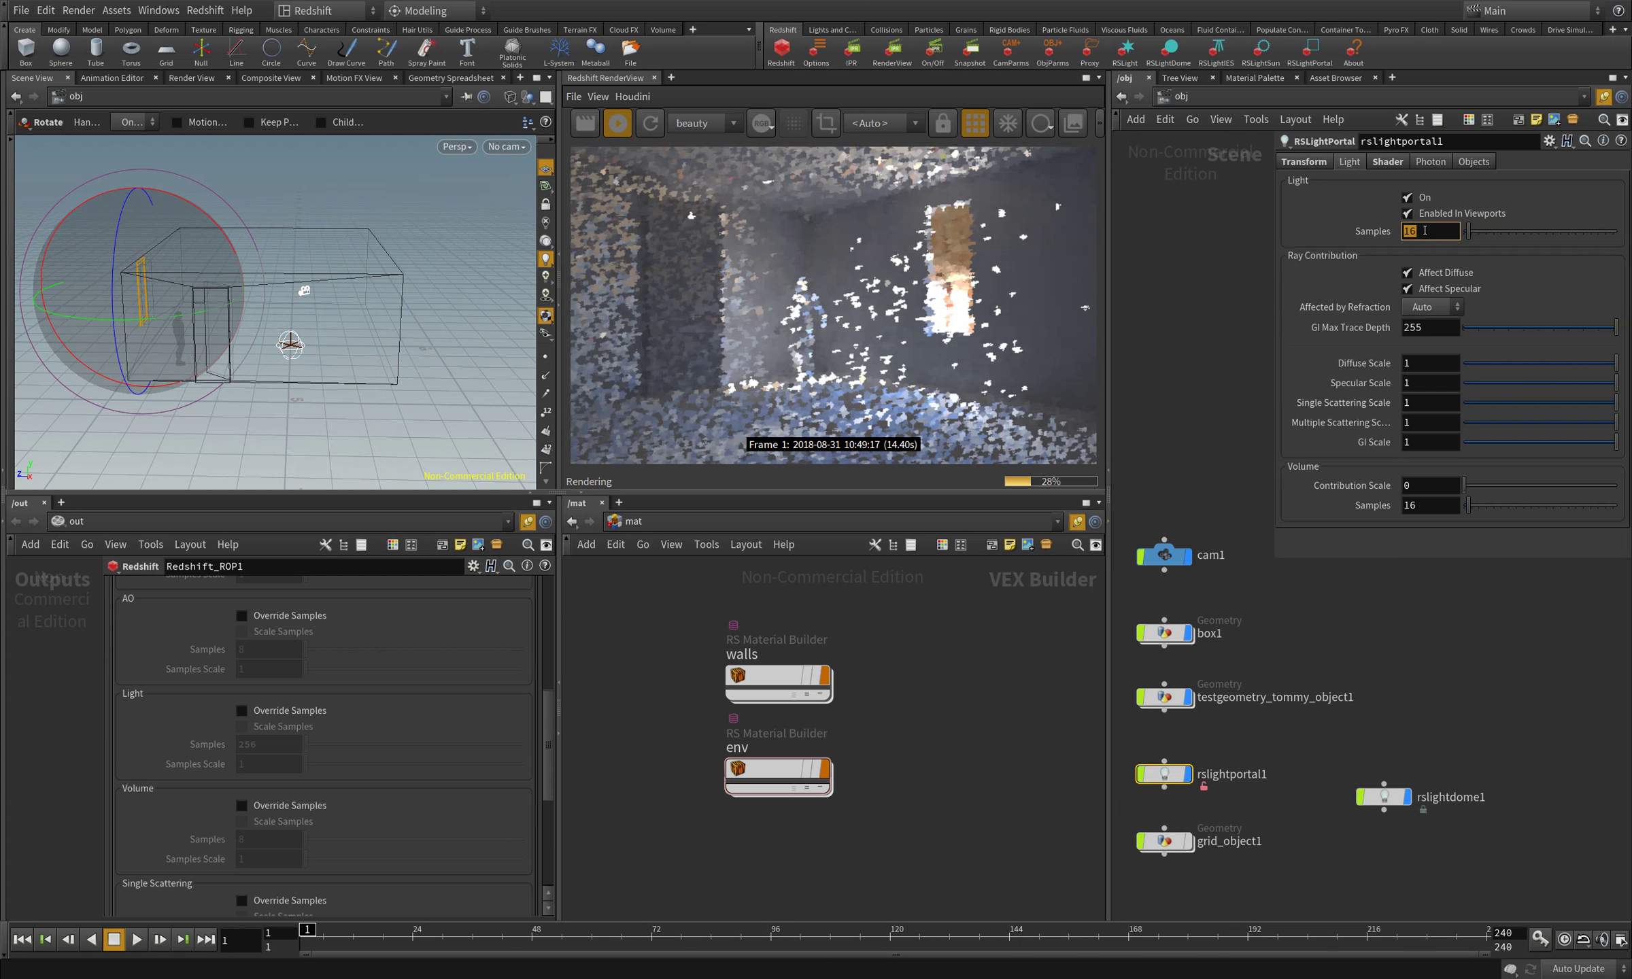
key("Return")
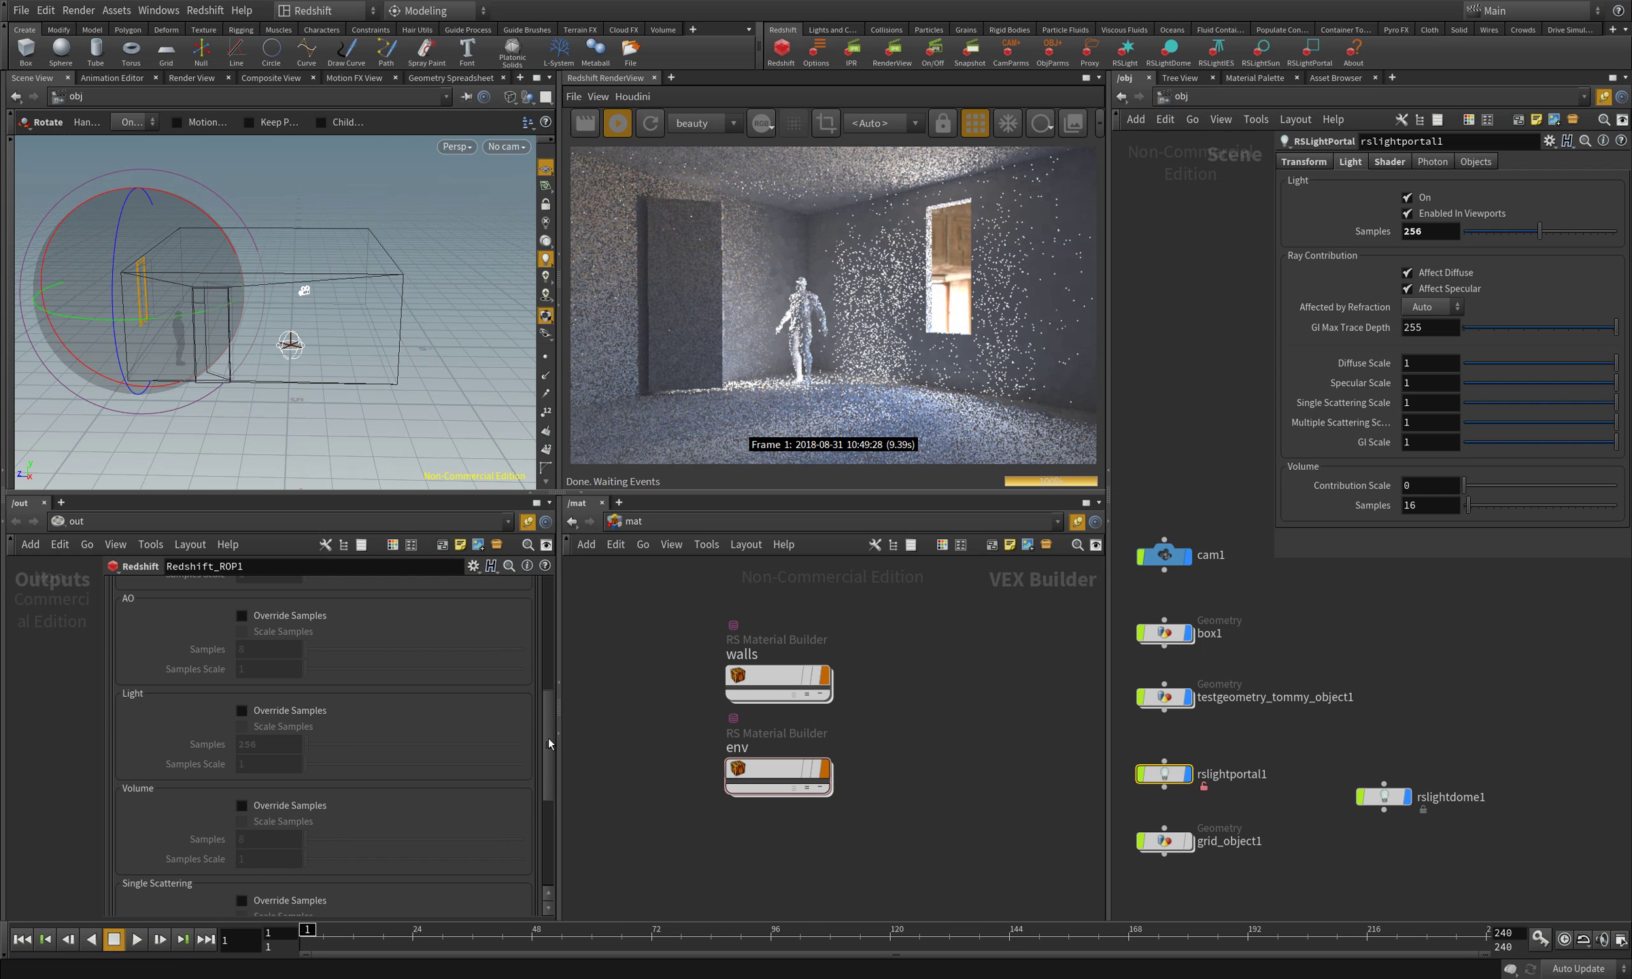
- Review the global illumination engines and bounce settings of Redshift_ROP1 while the room render refines
left_click_drag(548, 738, 549, 630)
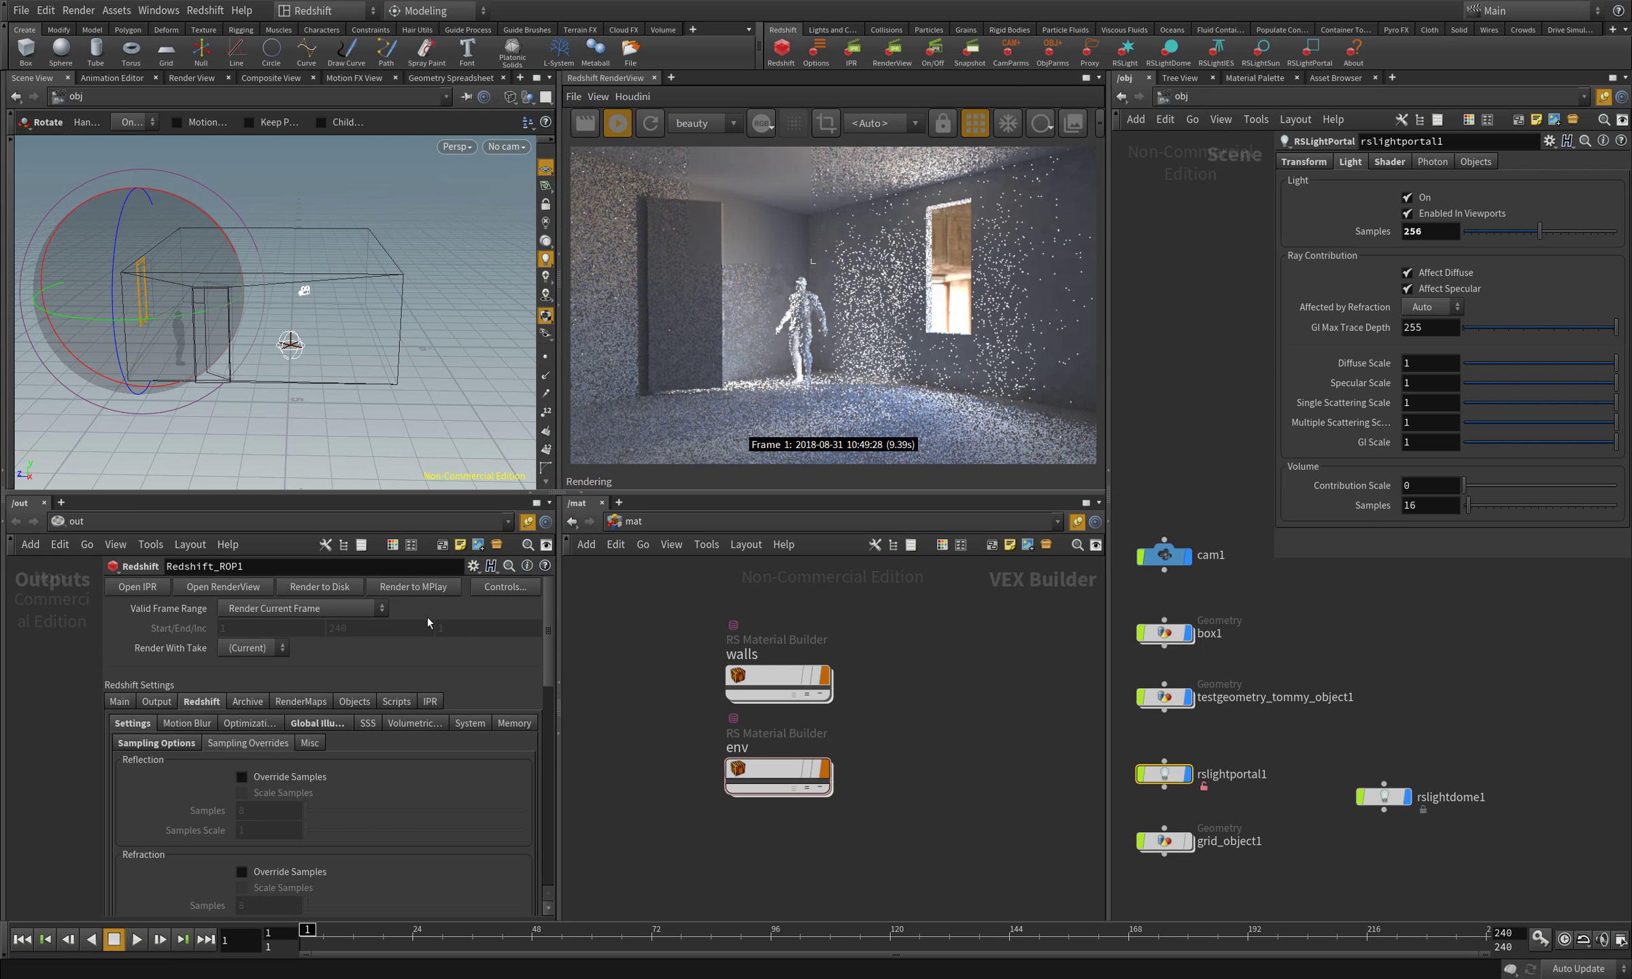
left_click(325, 725)
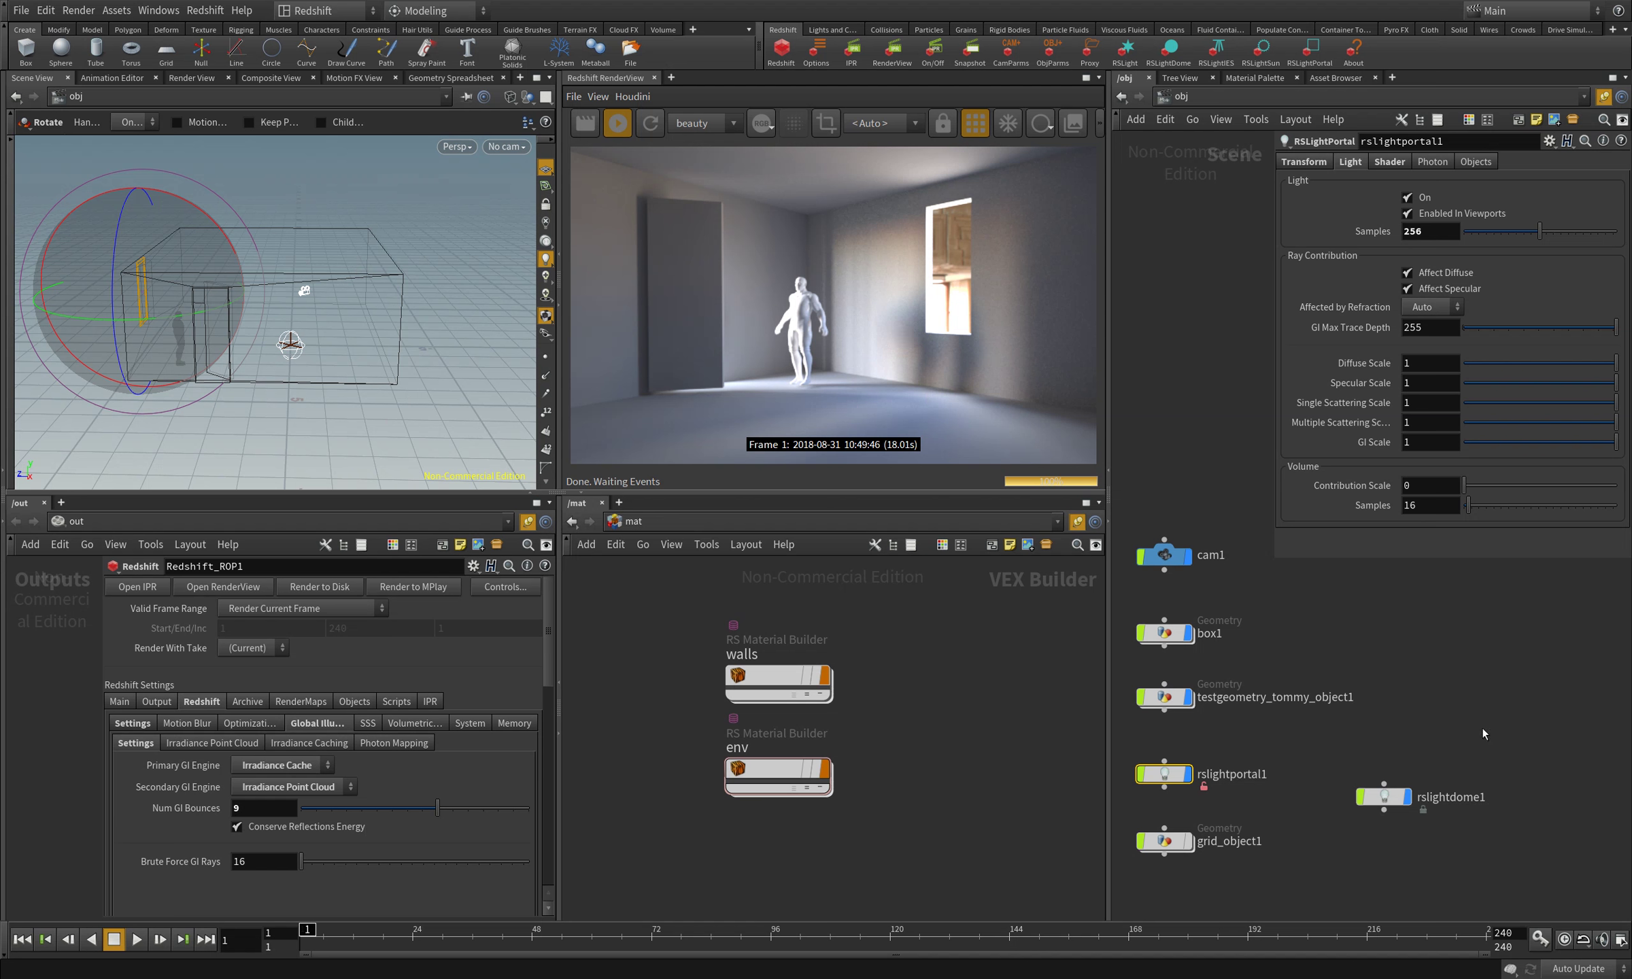
key("h")
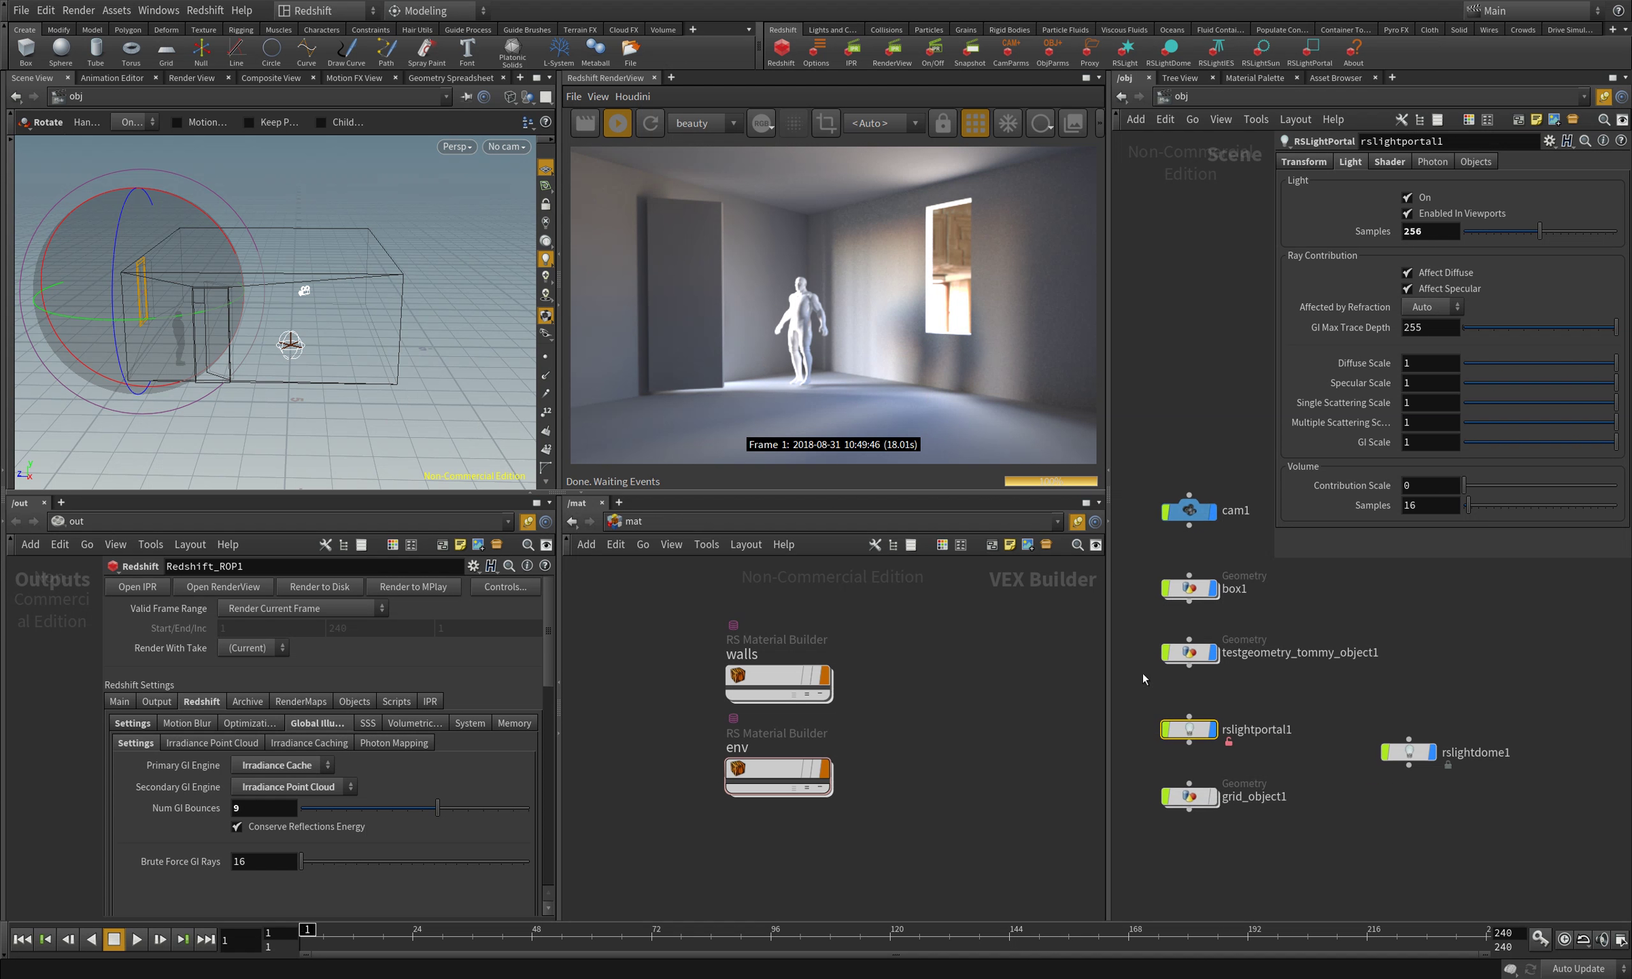
middle_click_drag(1481, 708, 1487, 700)
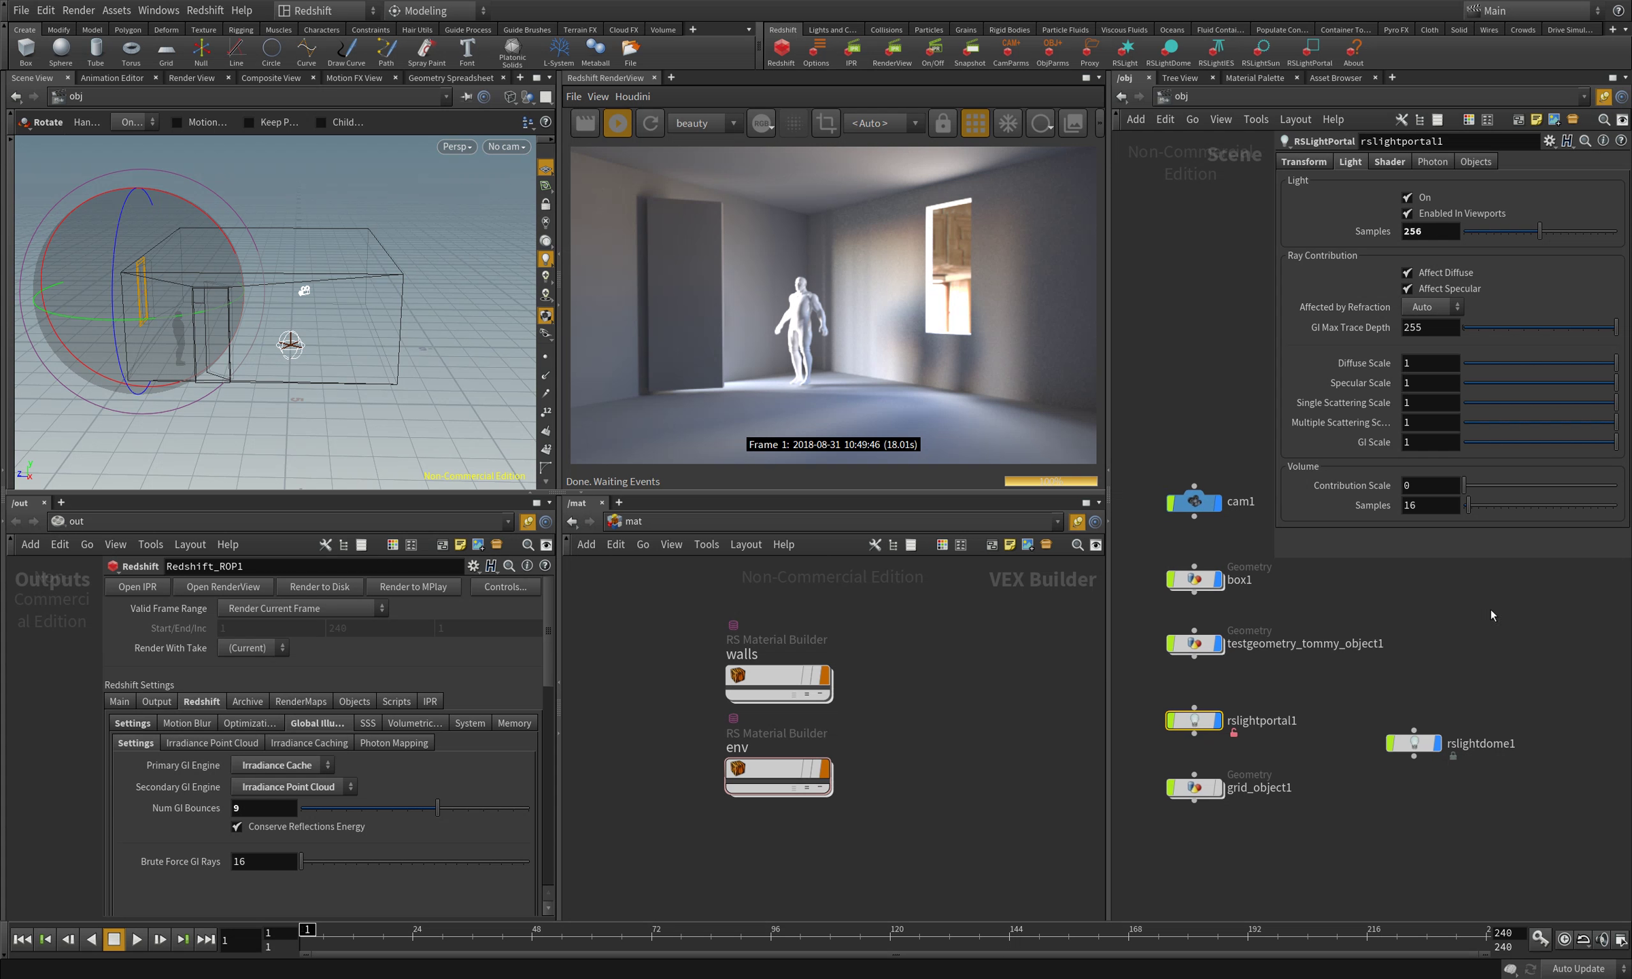